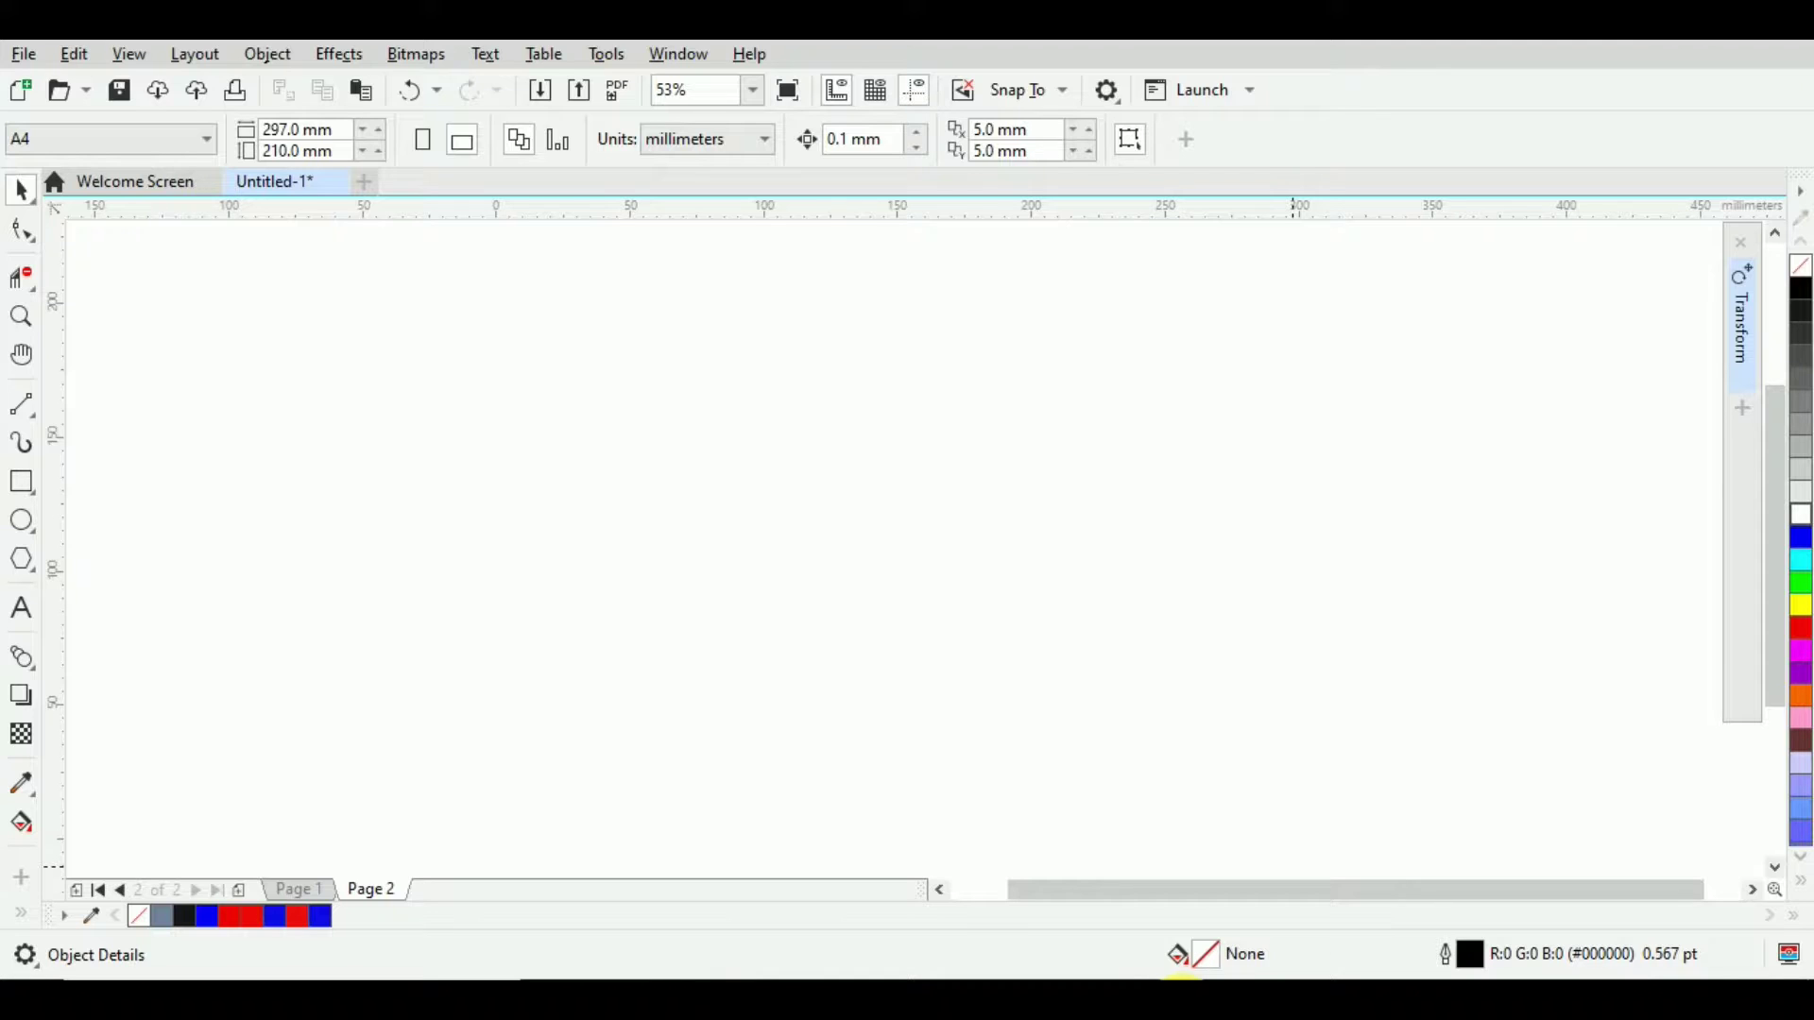
# View the finished star on Page 1, and show the page border on the empty Page 2.
pyautogui.click(319, 891)
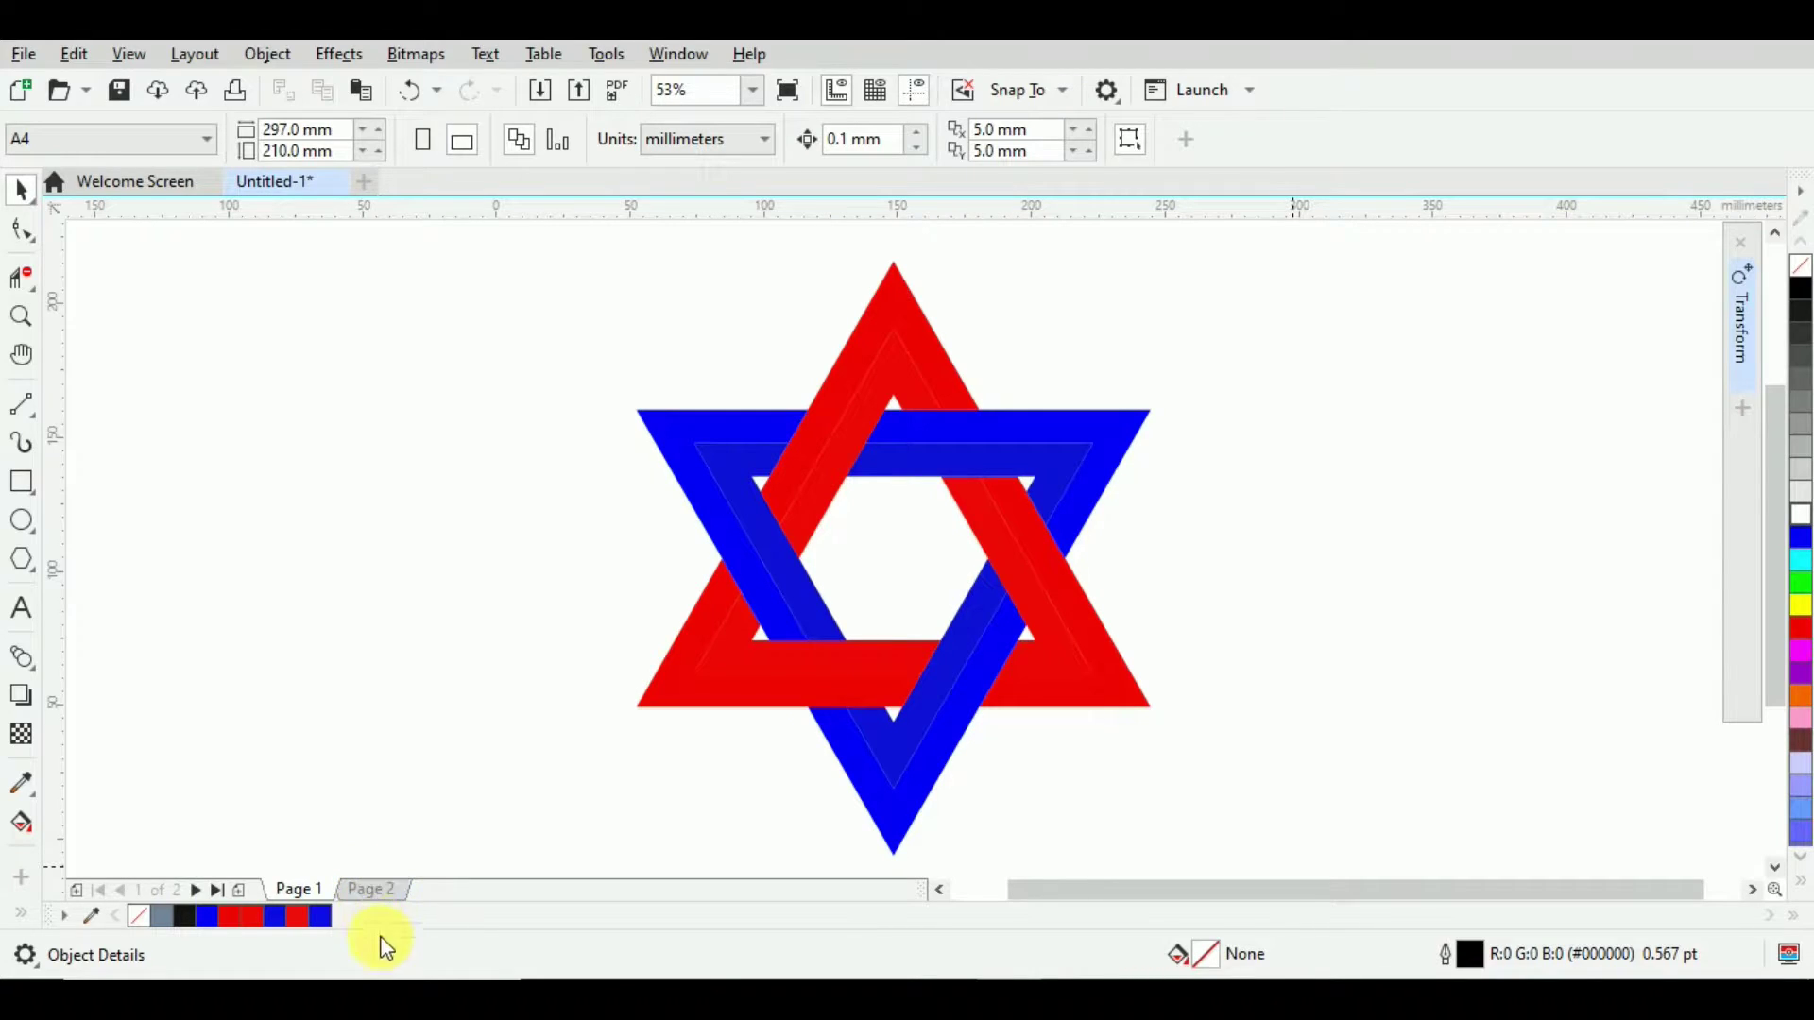
pyautogui.click(373, 898)
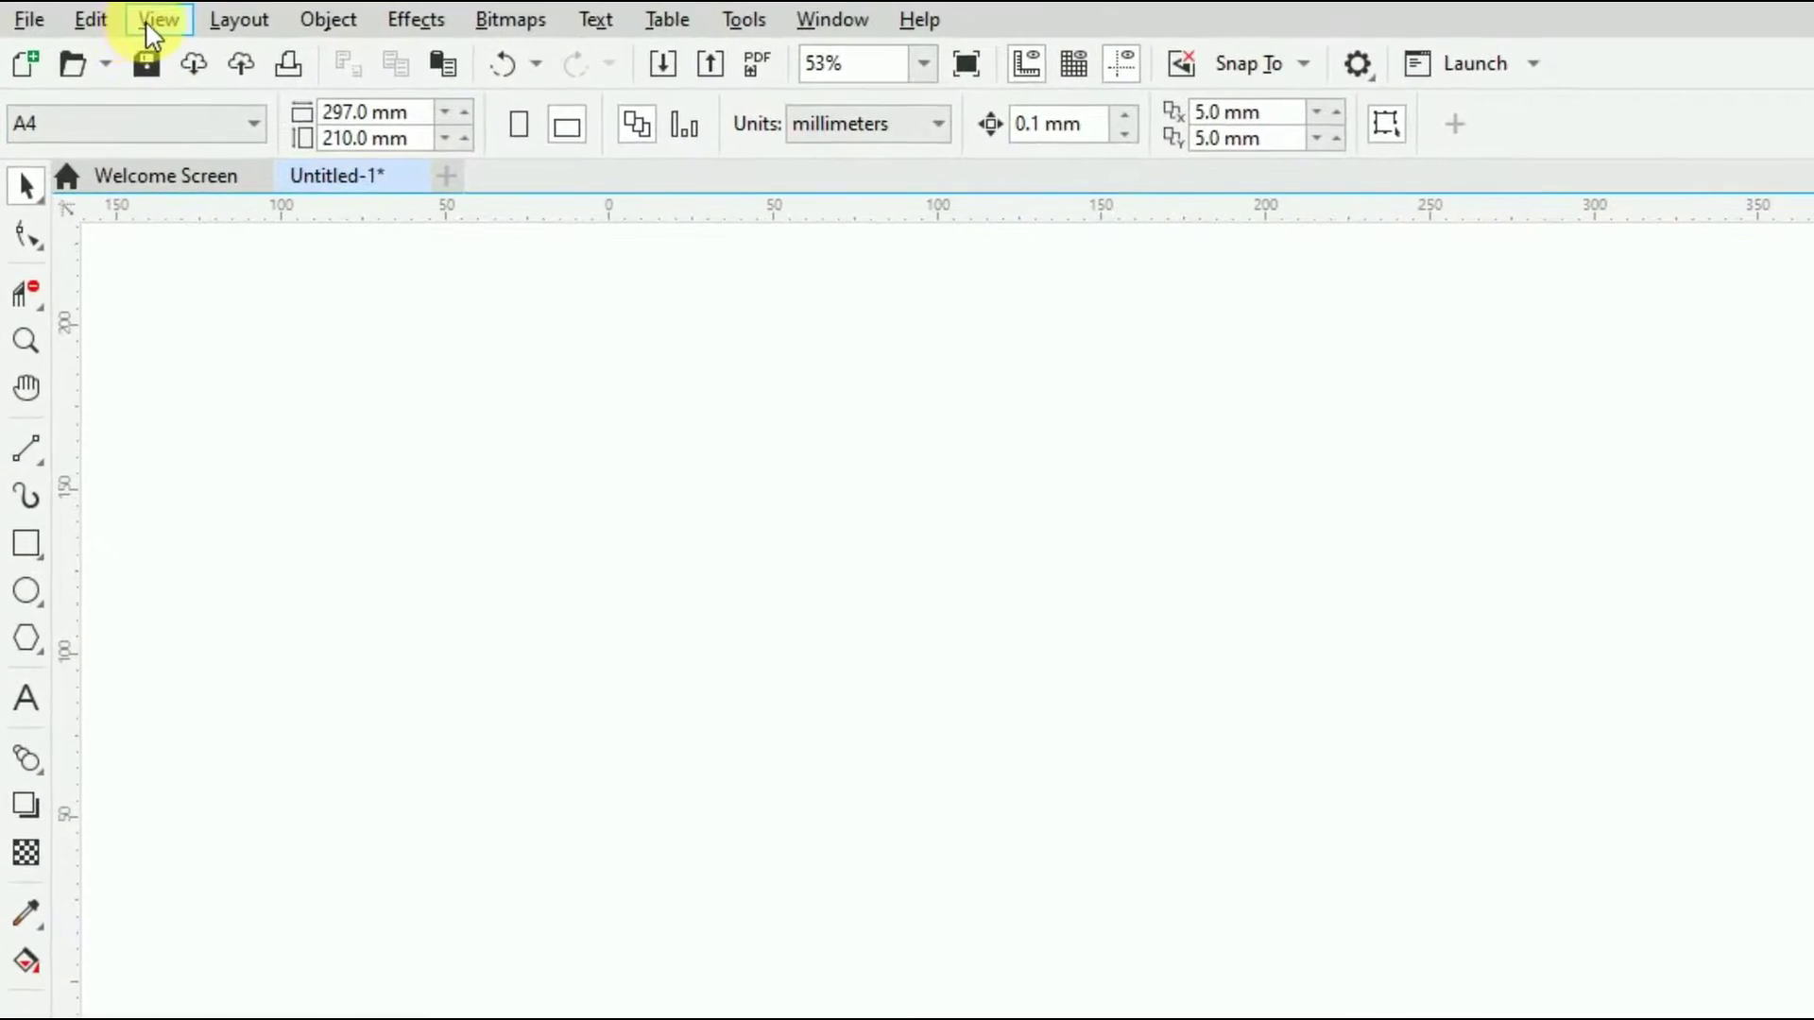
pyautogui.click(151, 23)
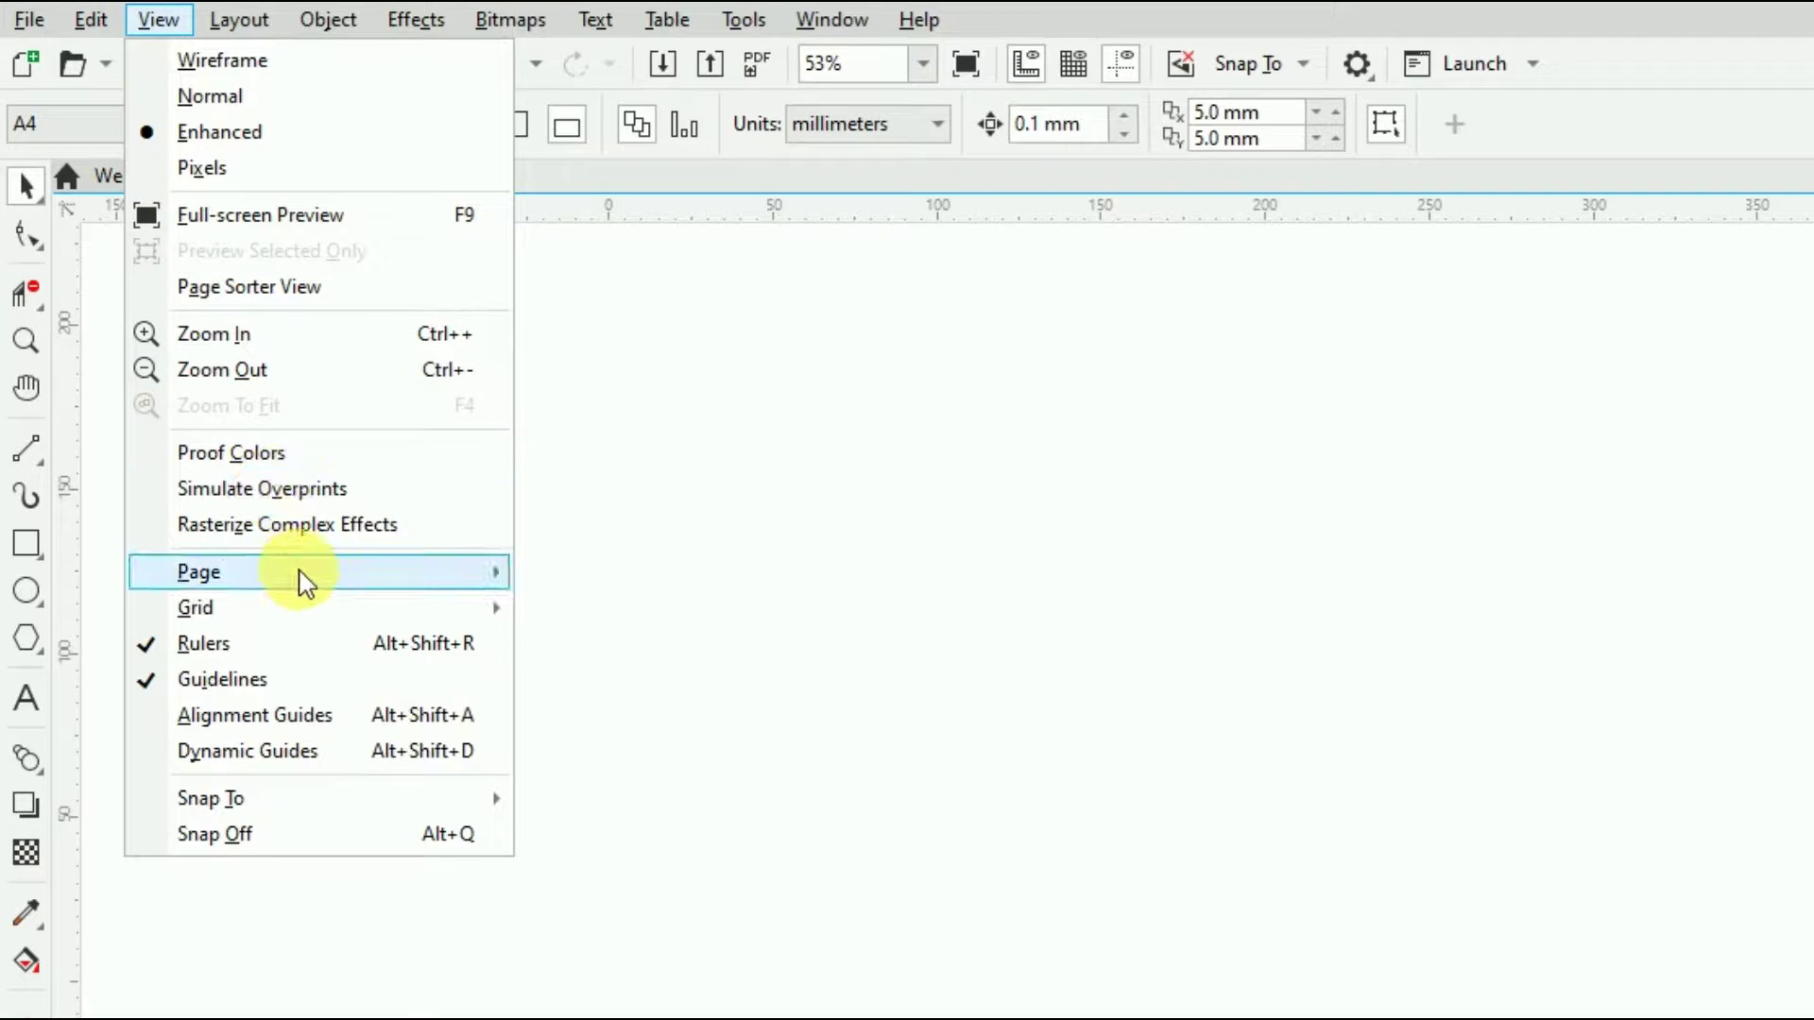
pyautogui.moveTo(300, 573)
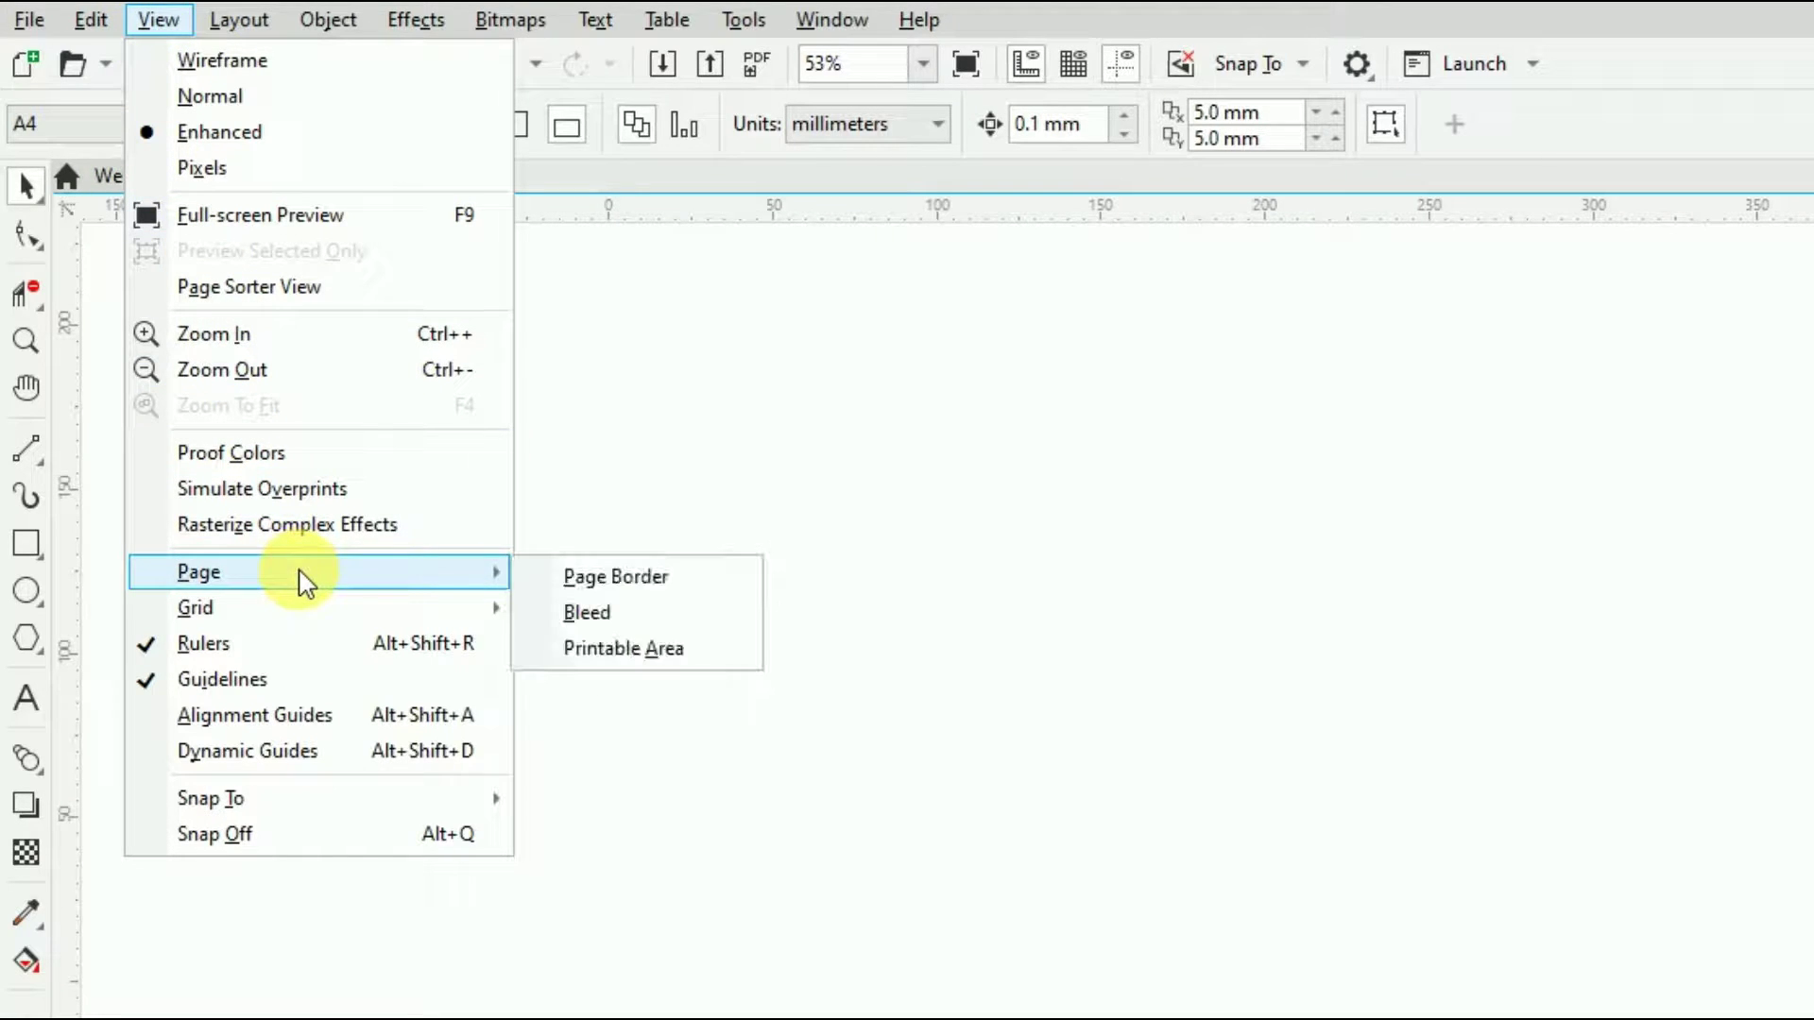
pyautogui.click(571, 580)
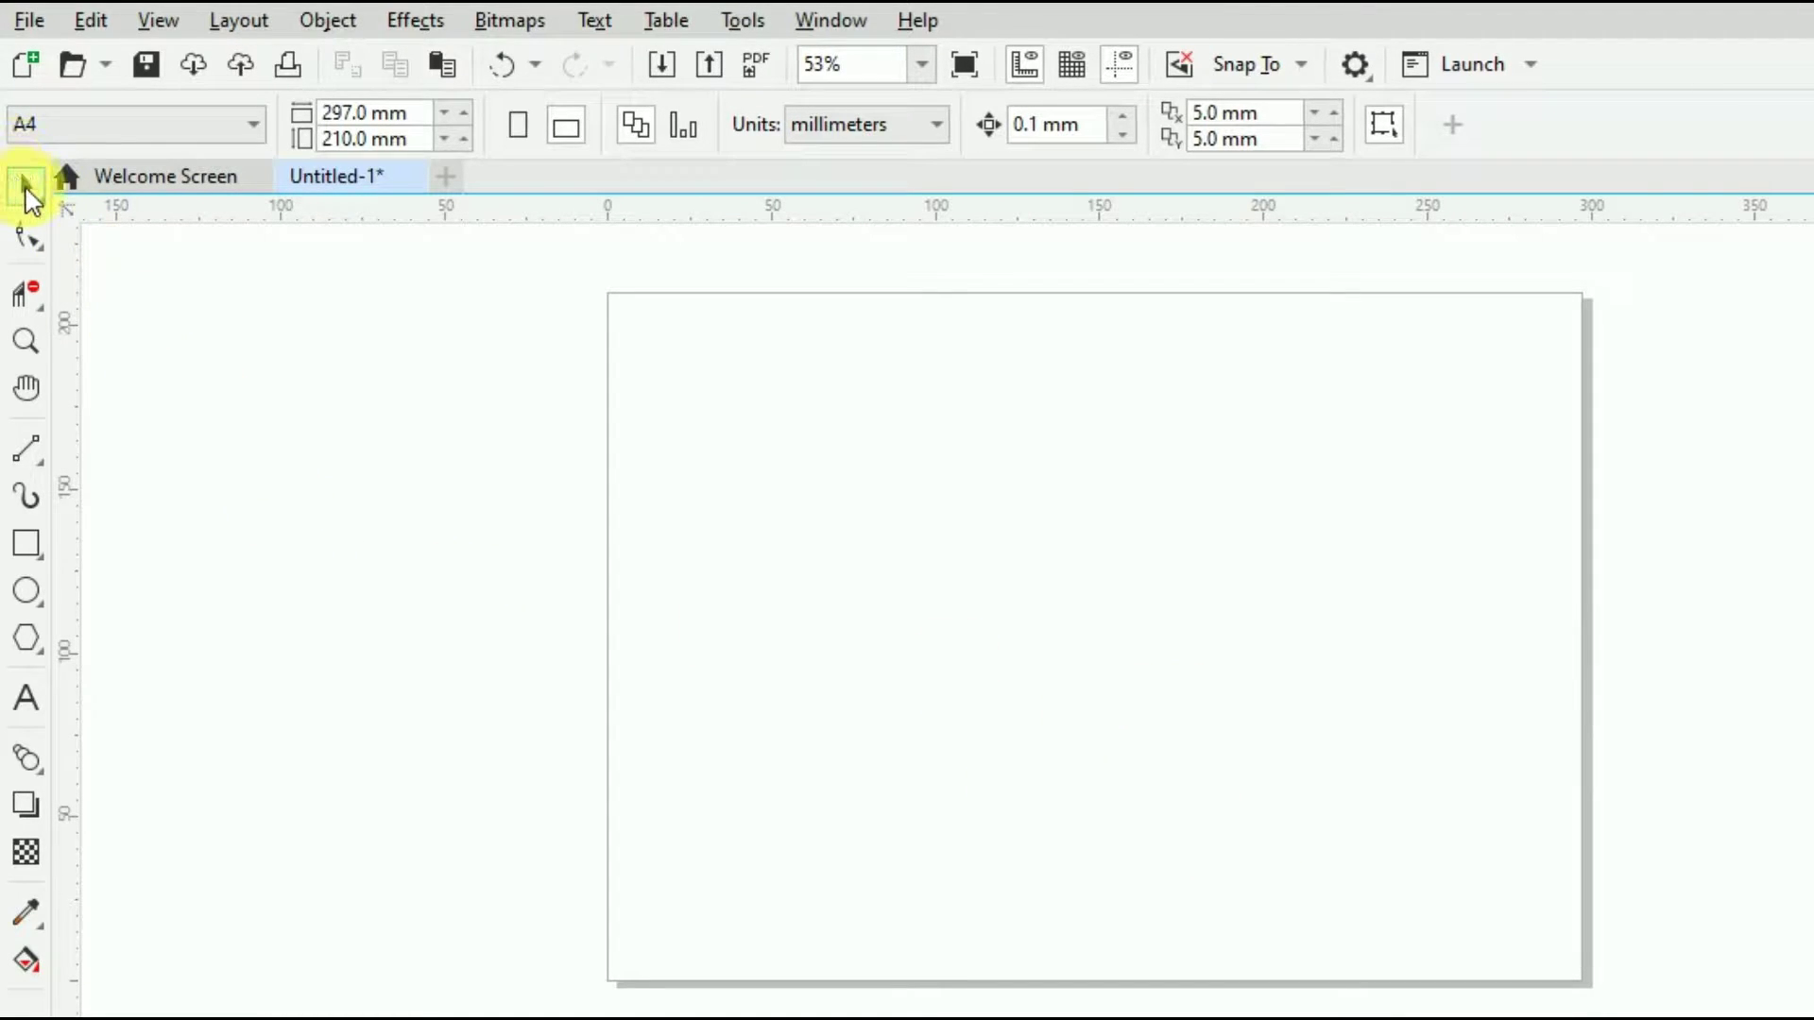
# Draw a polygon about 182 mm wide and 210 mm high on the page and set it to 3 sides.
pyautogui.click(29, 647)
pyautogui.moveTo(664, 296); pyautogui.dragTo(1352, 939)
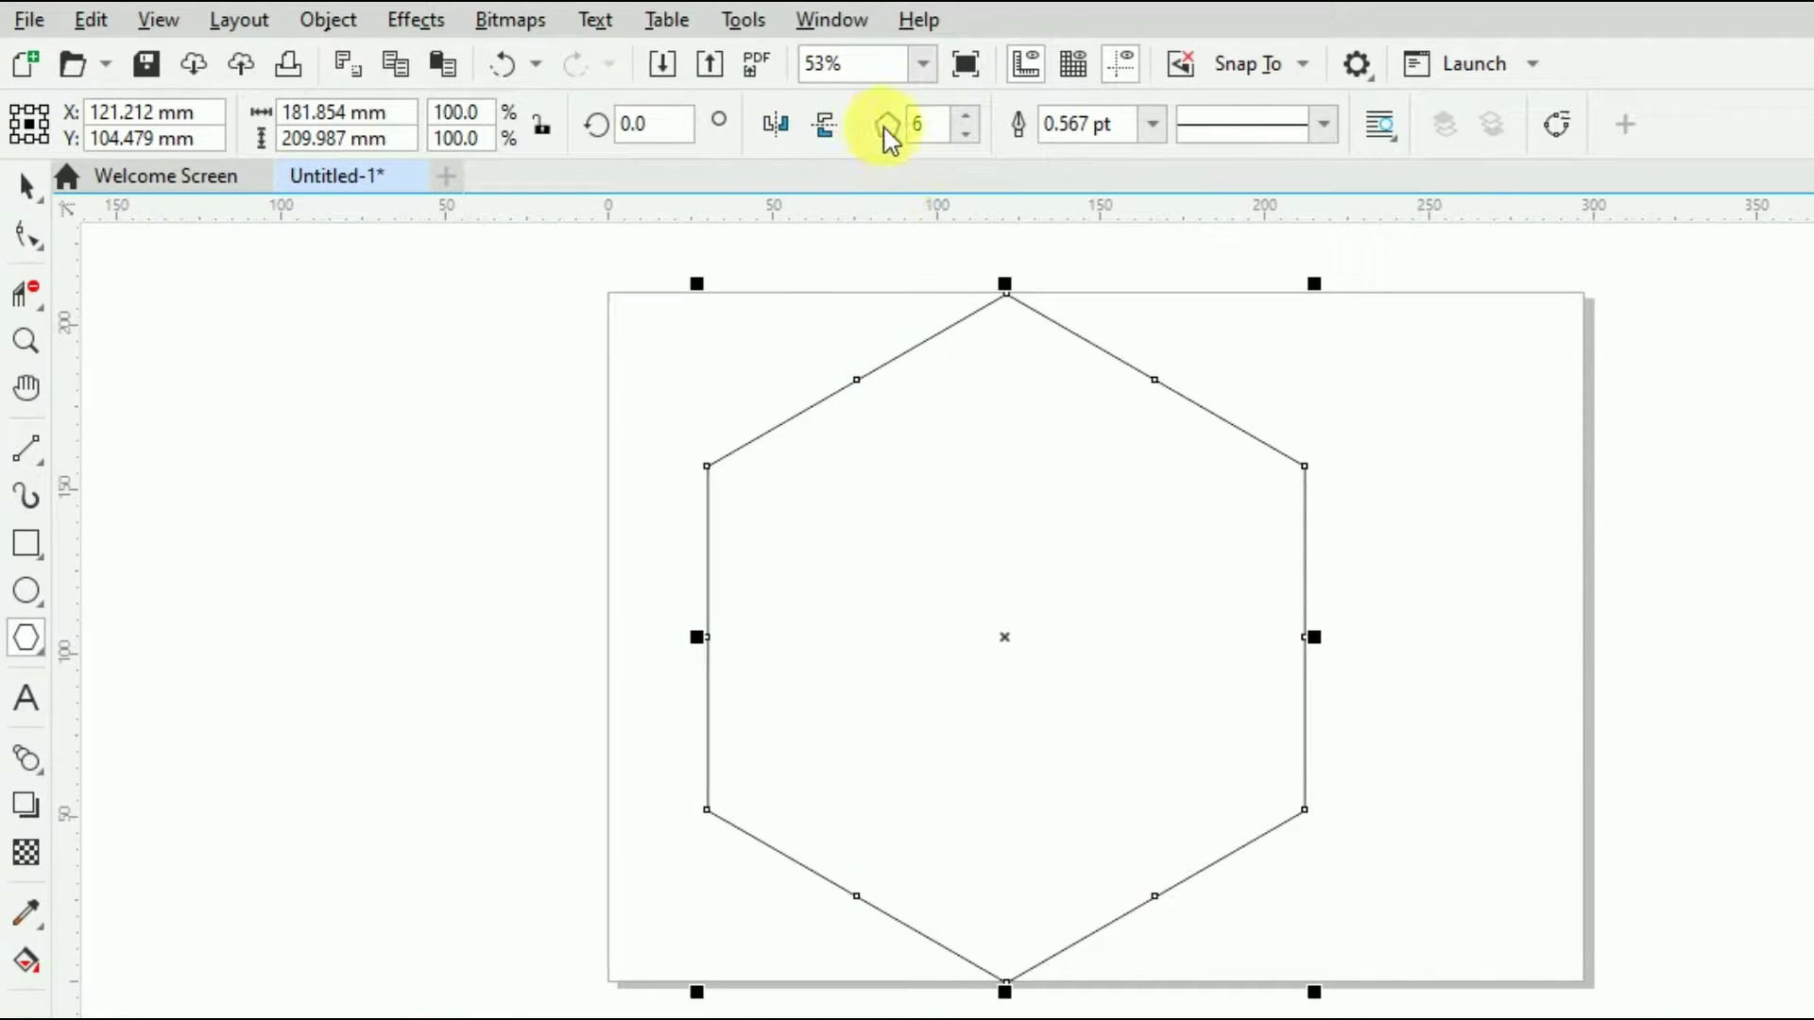
pyautogui.click(931, 130)
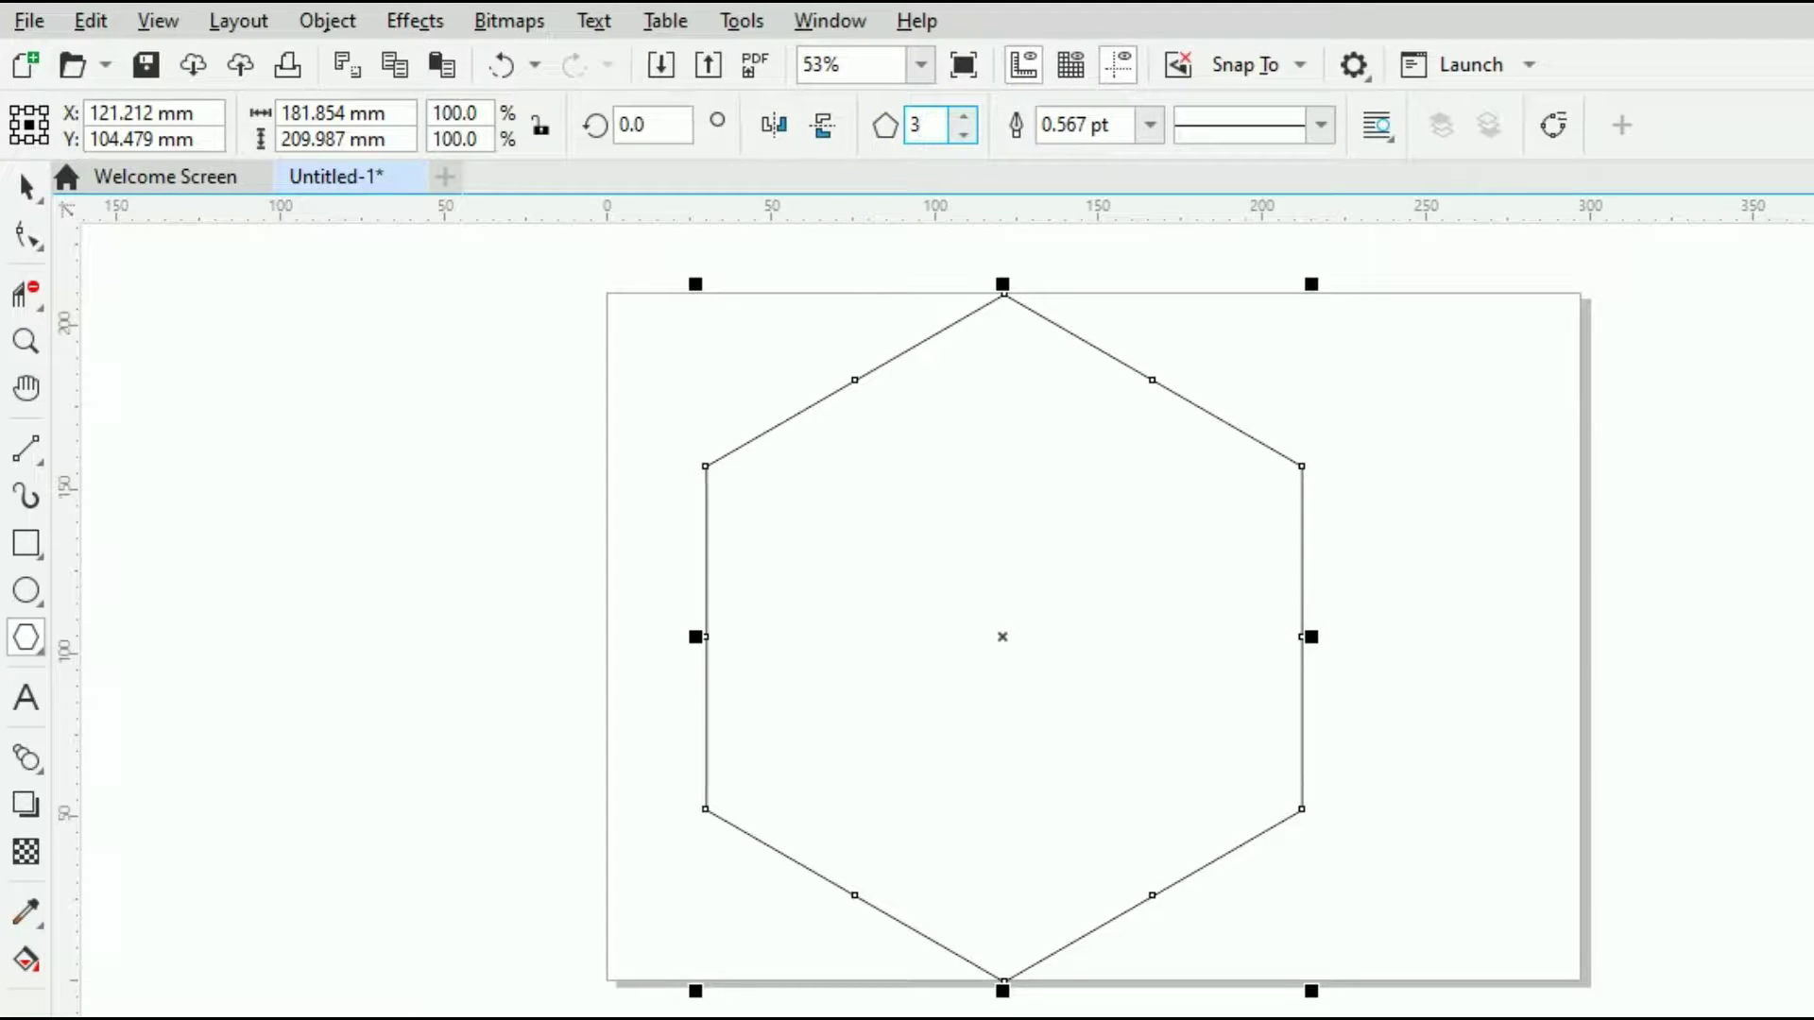
pyautogui.press('Return')
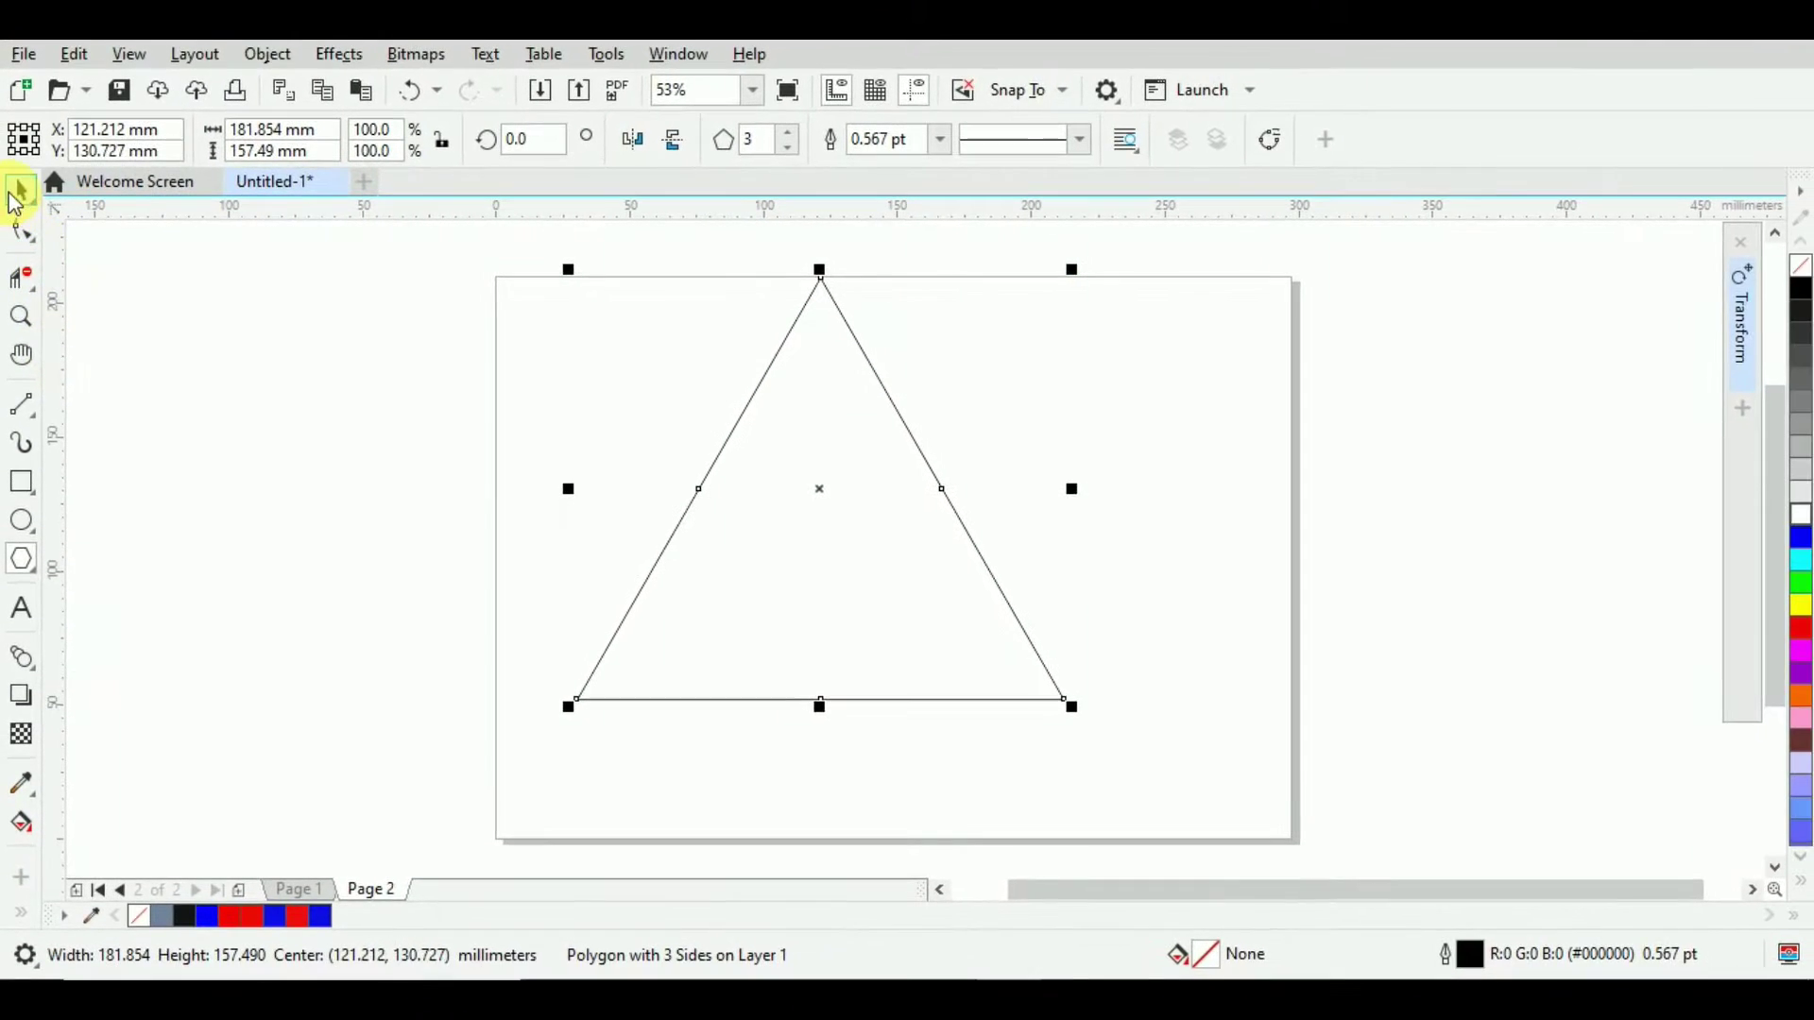
# Add two smaller concentric copies inside the triangle, scaled to about 69% and 38% of the original.
pyautogui.click(23, 191)
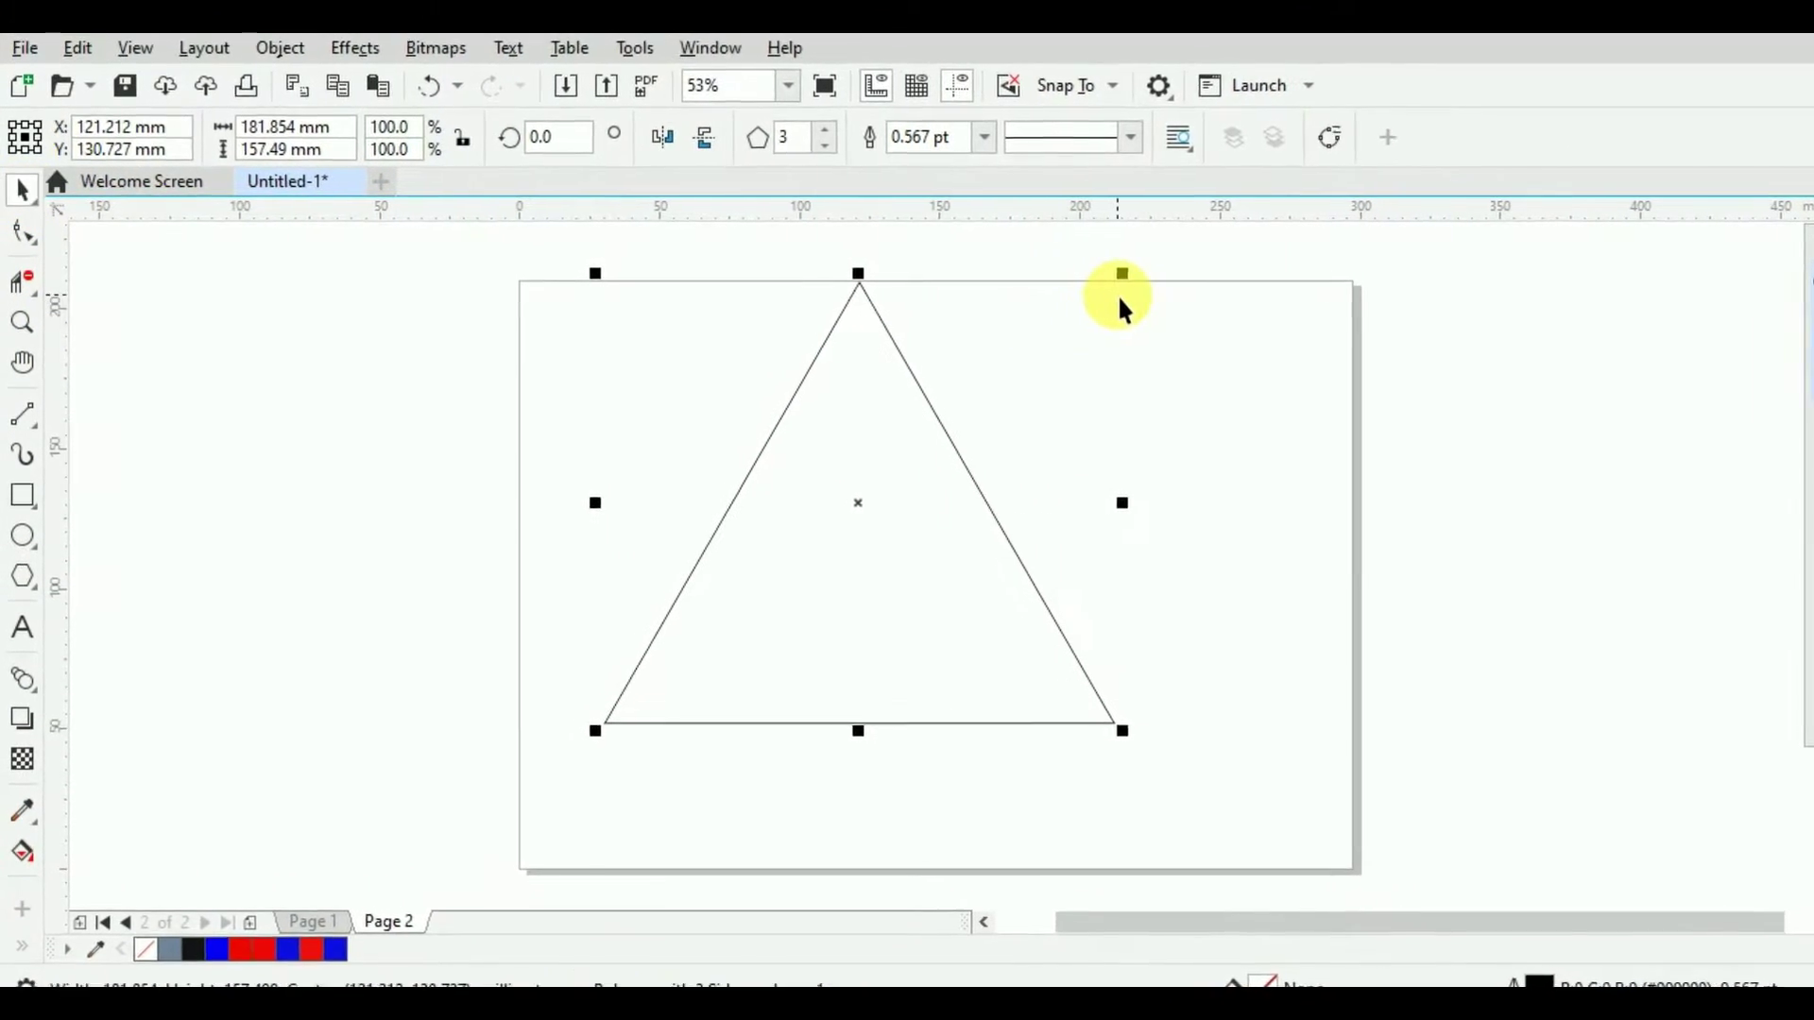
pyautogui.moveTo(1234, 294); pyautogui.dragTo(1224, 330)
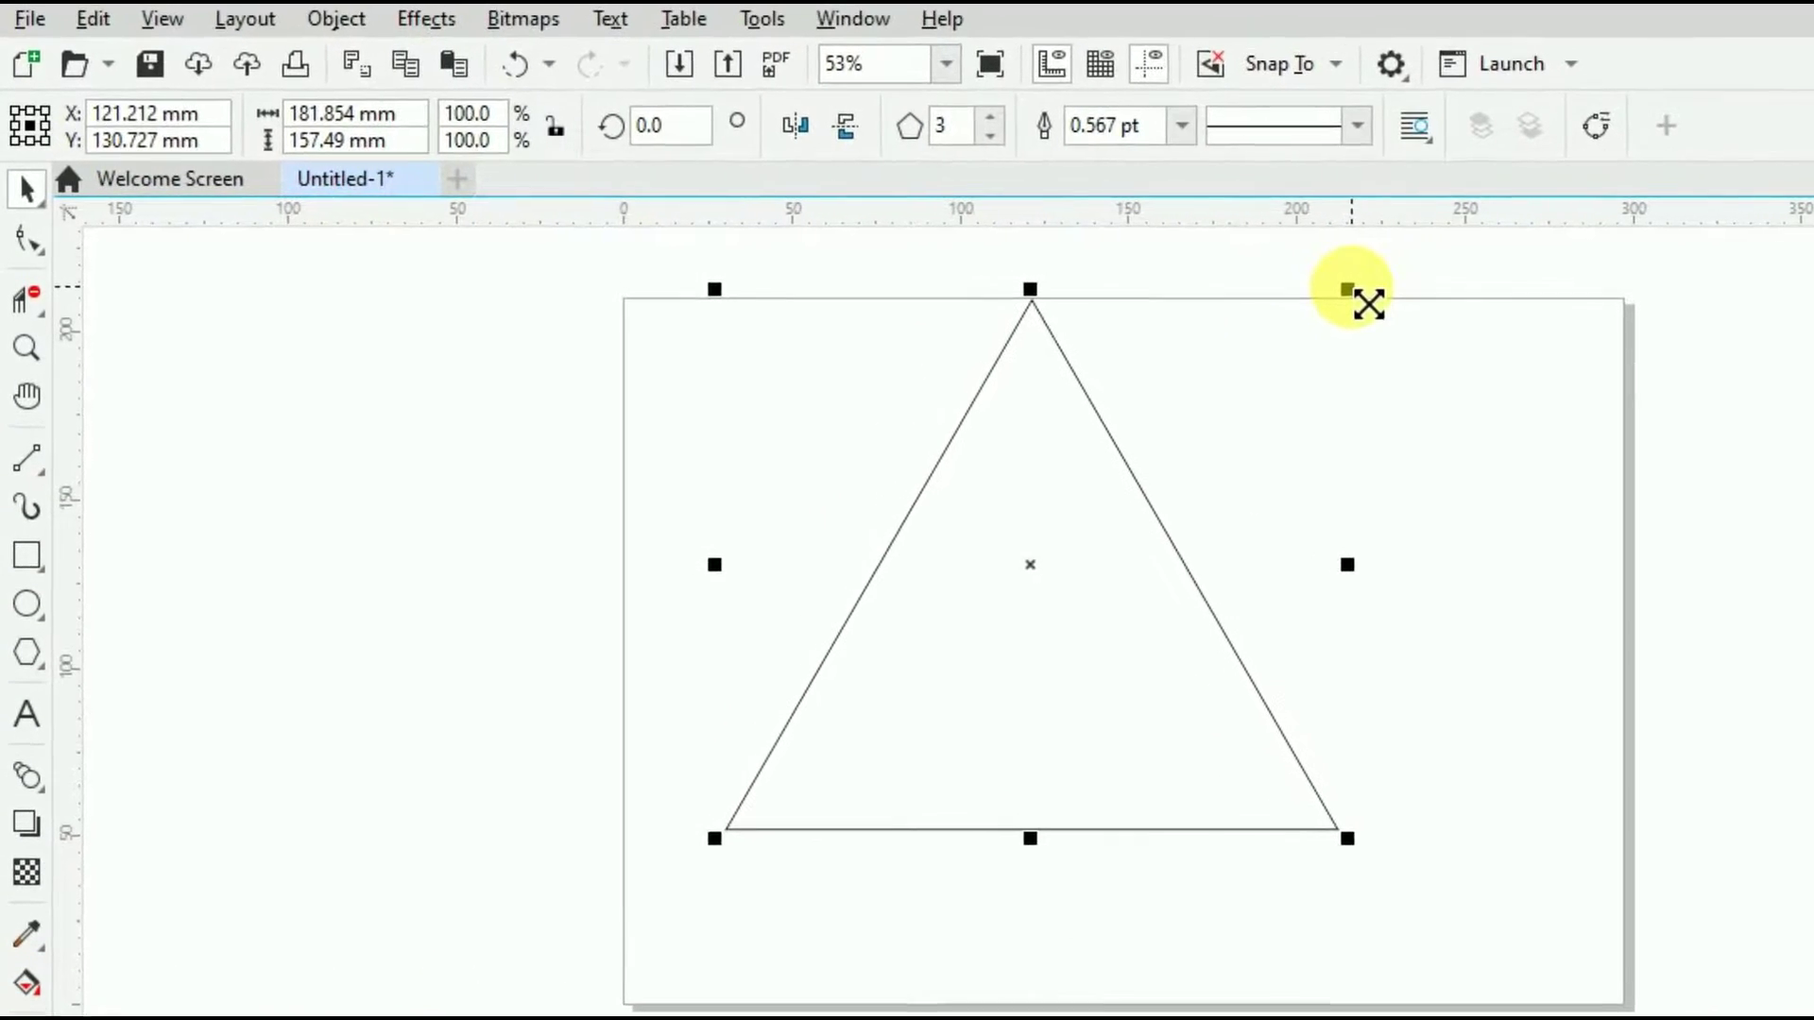
pyautogui.moveTo(1352, 347); pyautogui.dragTo(1323, 383)
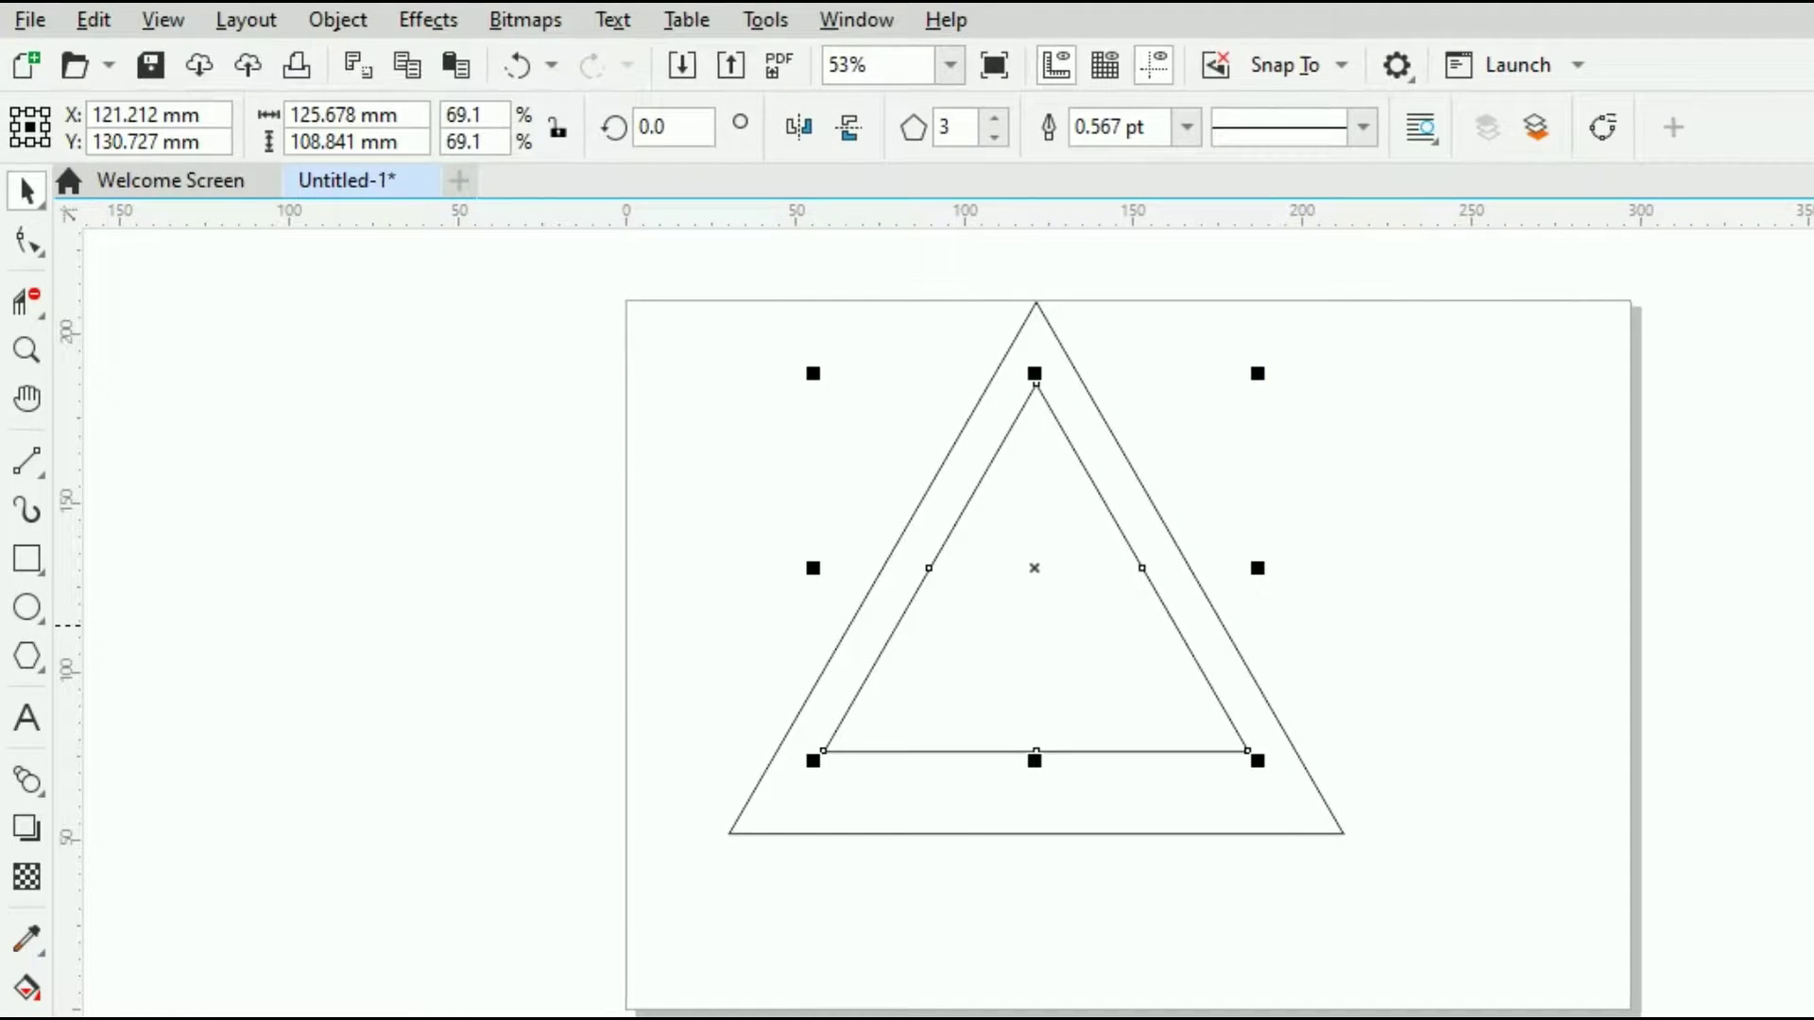
pyautogui.hotkey('ctrl', 'r')
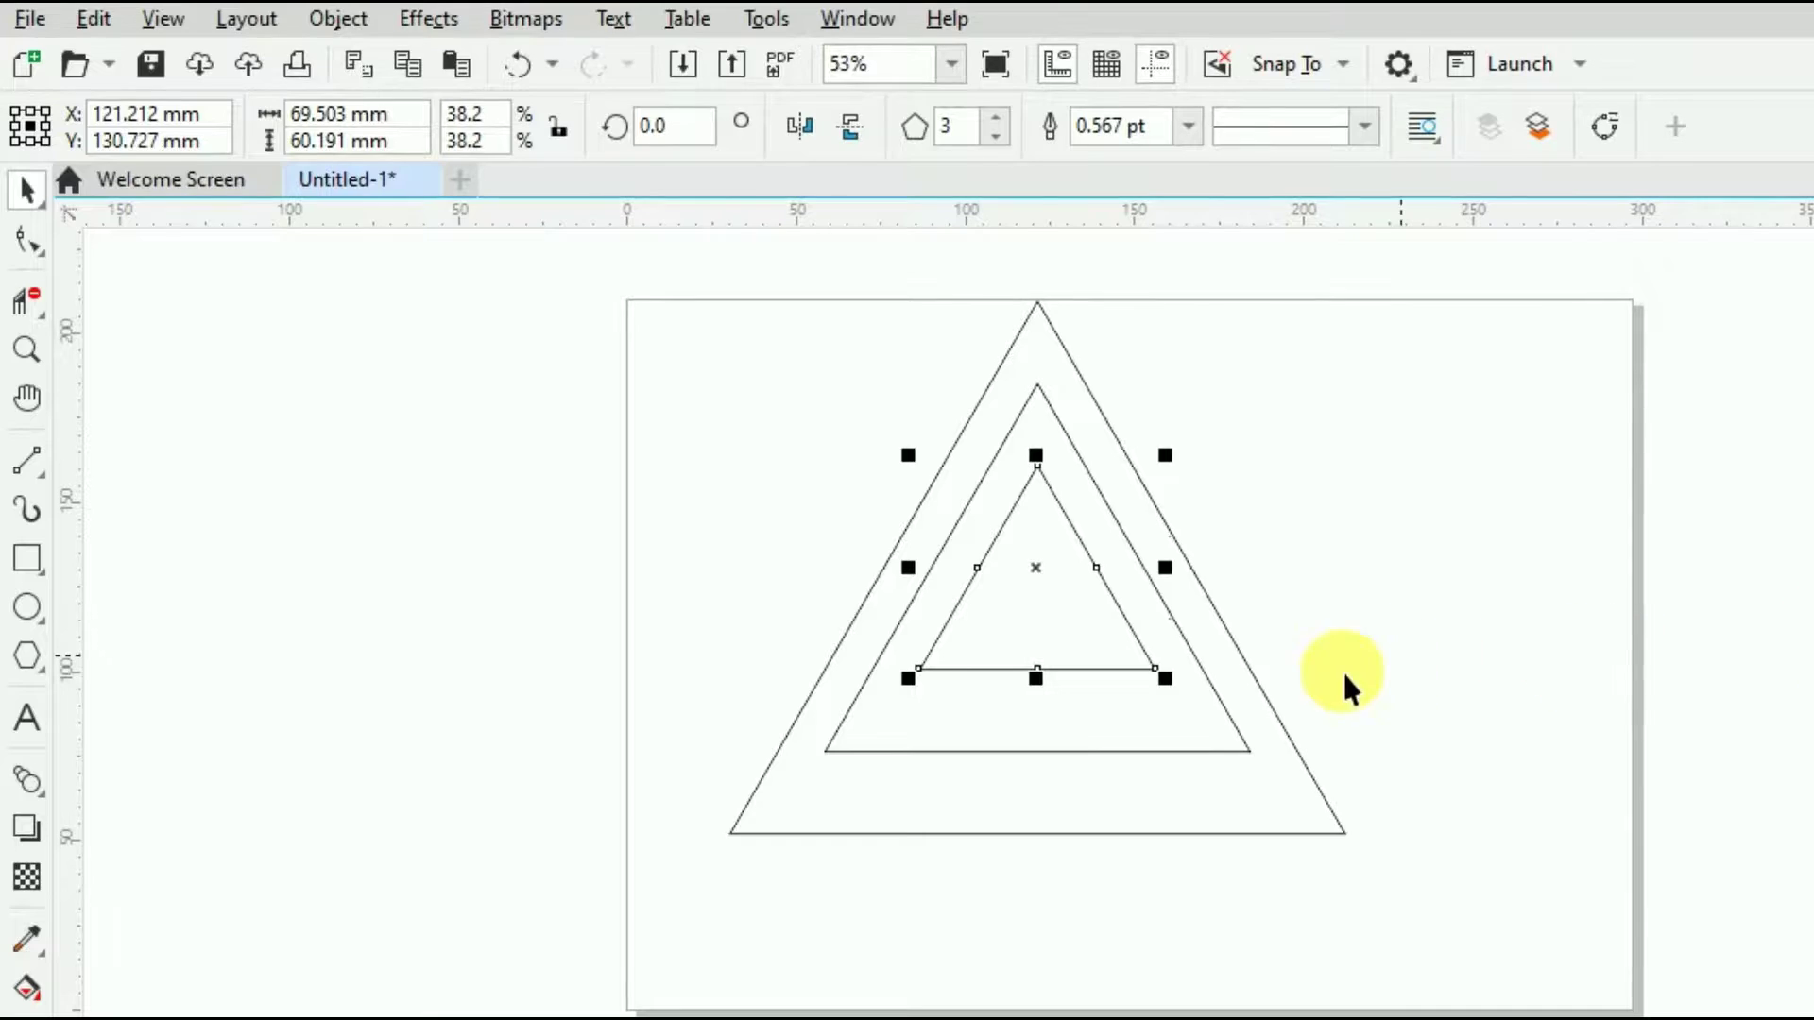
pyautogui.click(1382, 516)
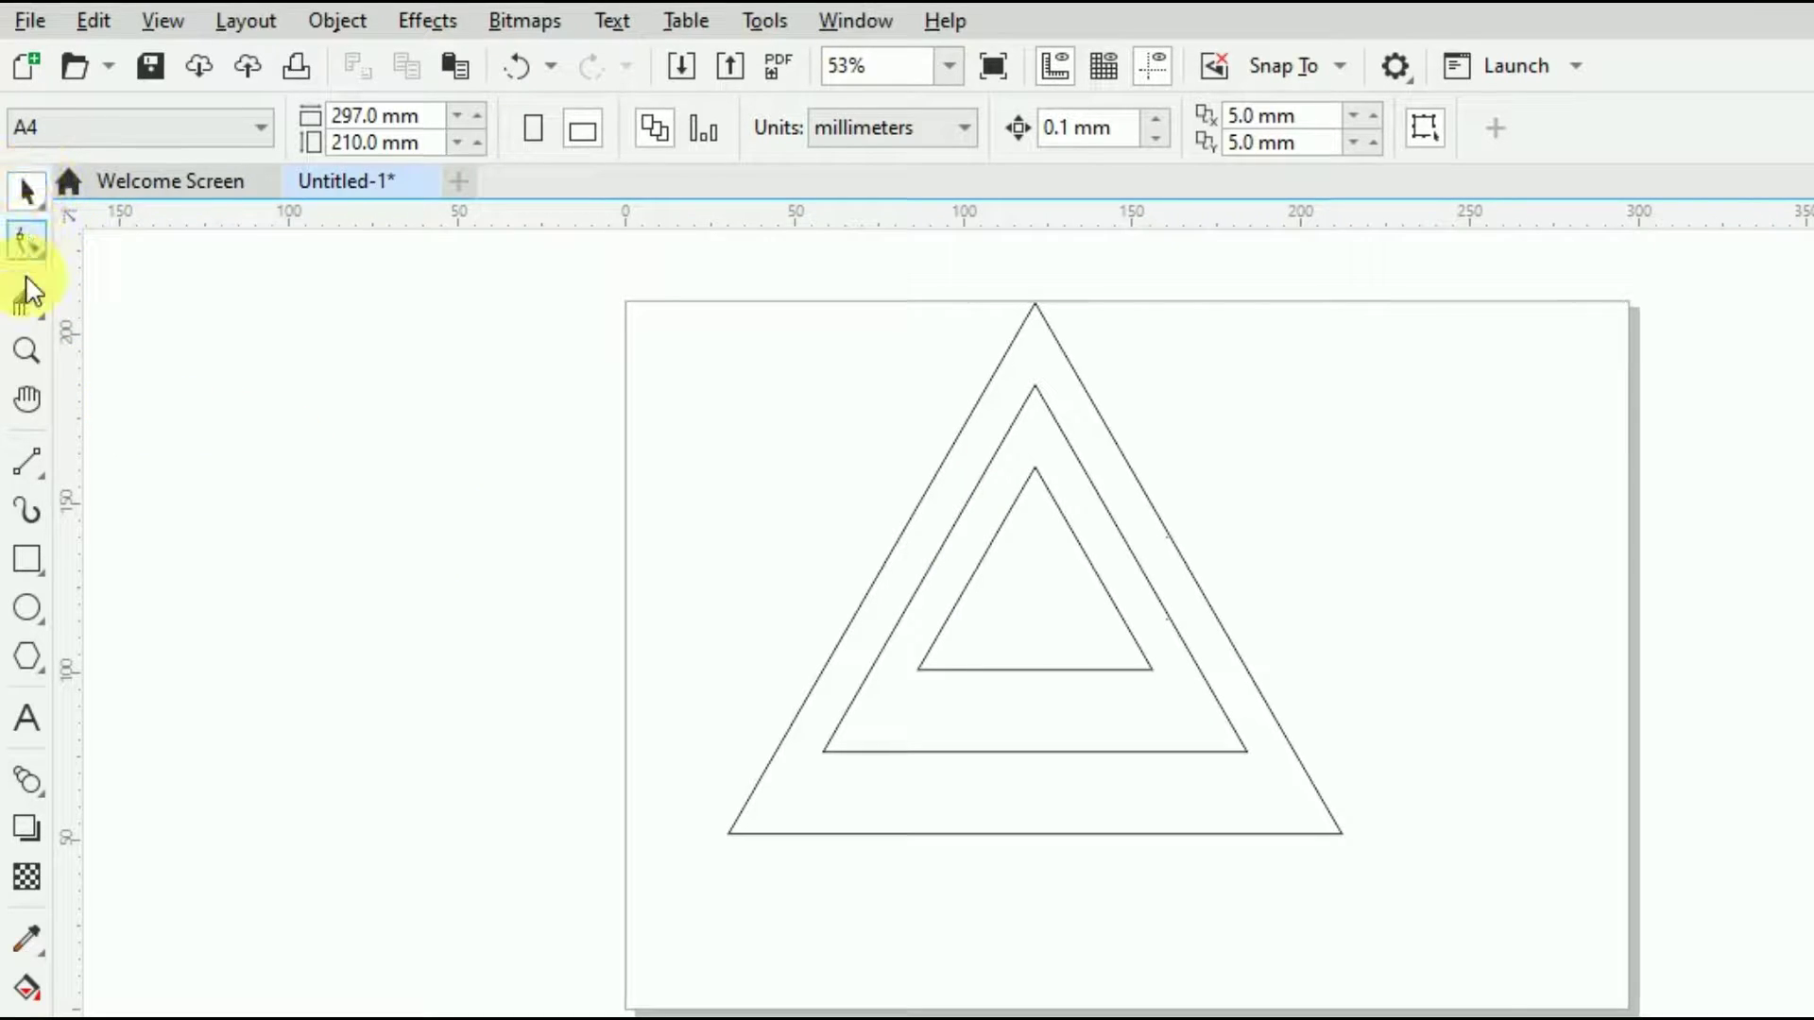
# Draw a rectangle about 223 by 65 mm, its upper edge on the innermost triangle's base, covering the lower part of the outer triangles.
pyautogui.click(28, 559)
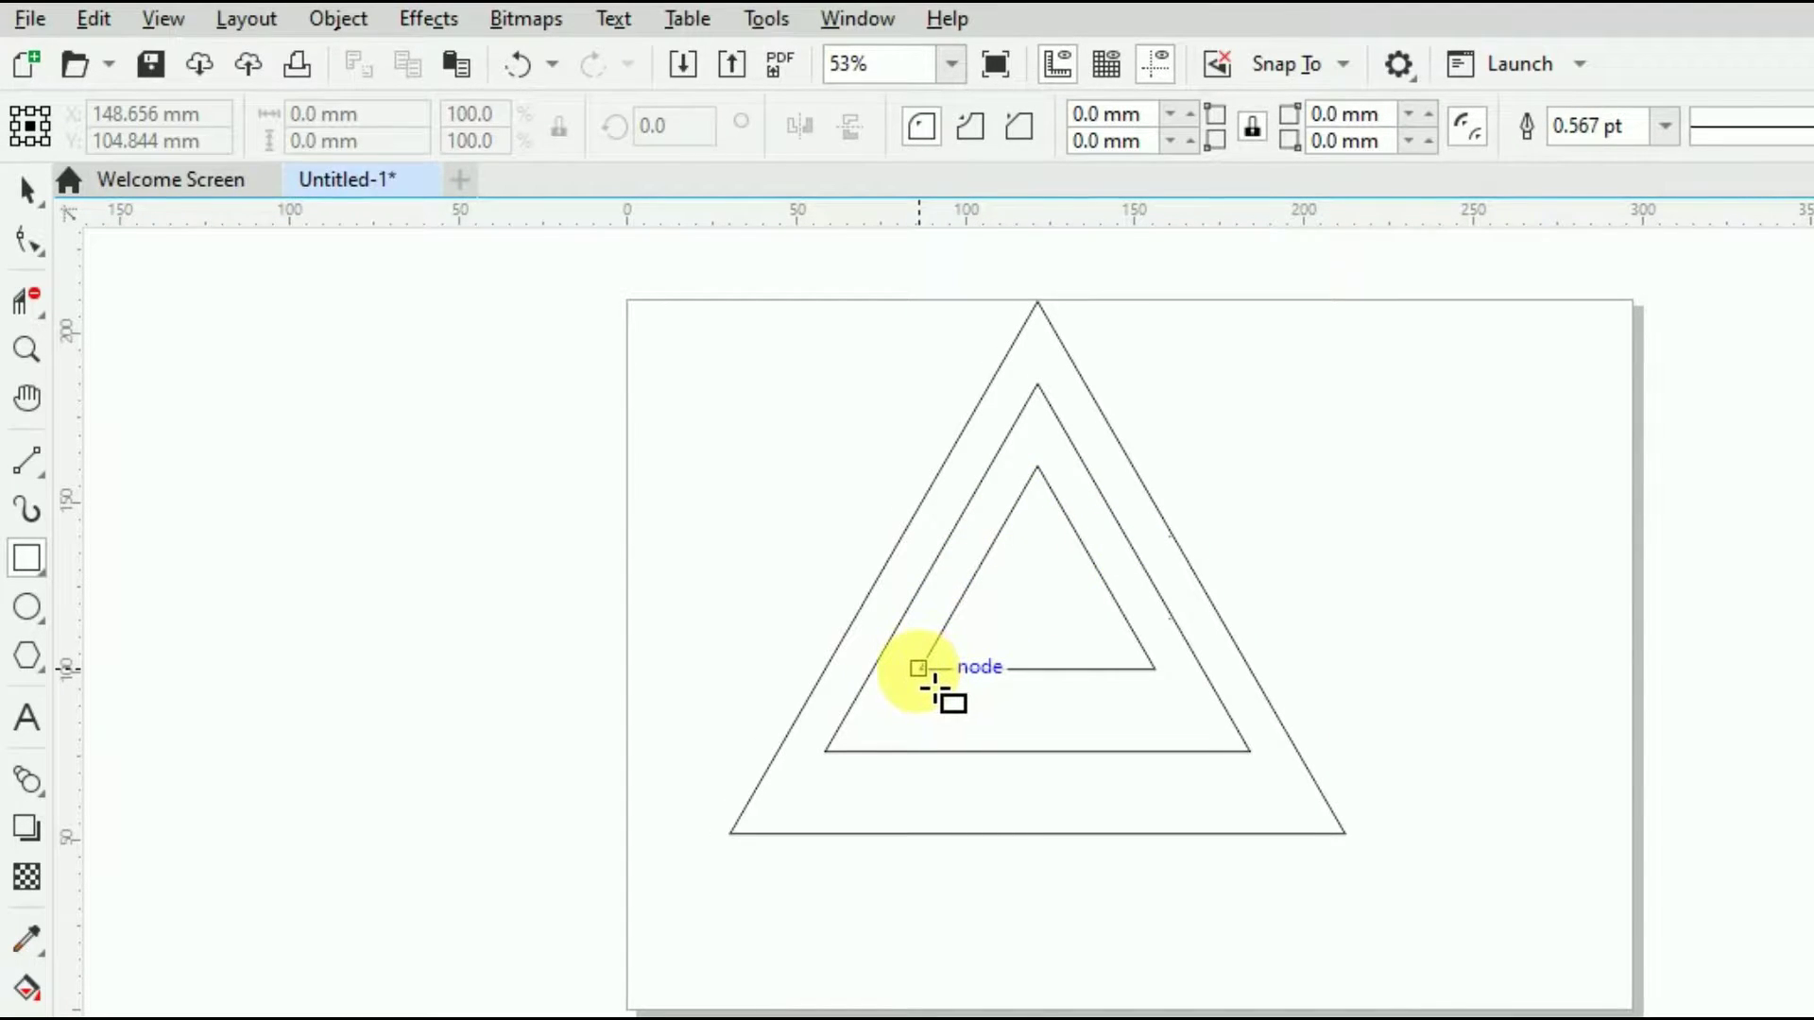
pyautogui.moveTo(926, 677); pyautogui.dragTo(1456, 908)
pyautogui.moveTo(916, 783); pyautogui.dragTo(779, 803)
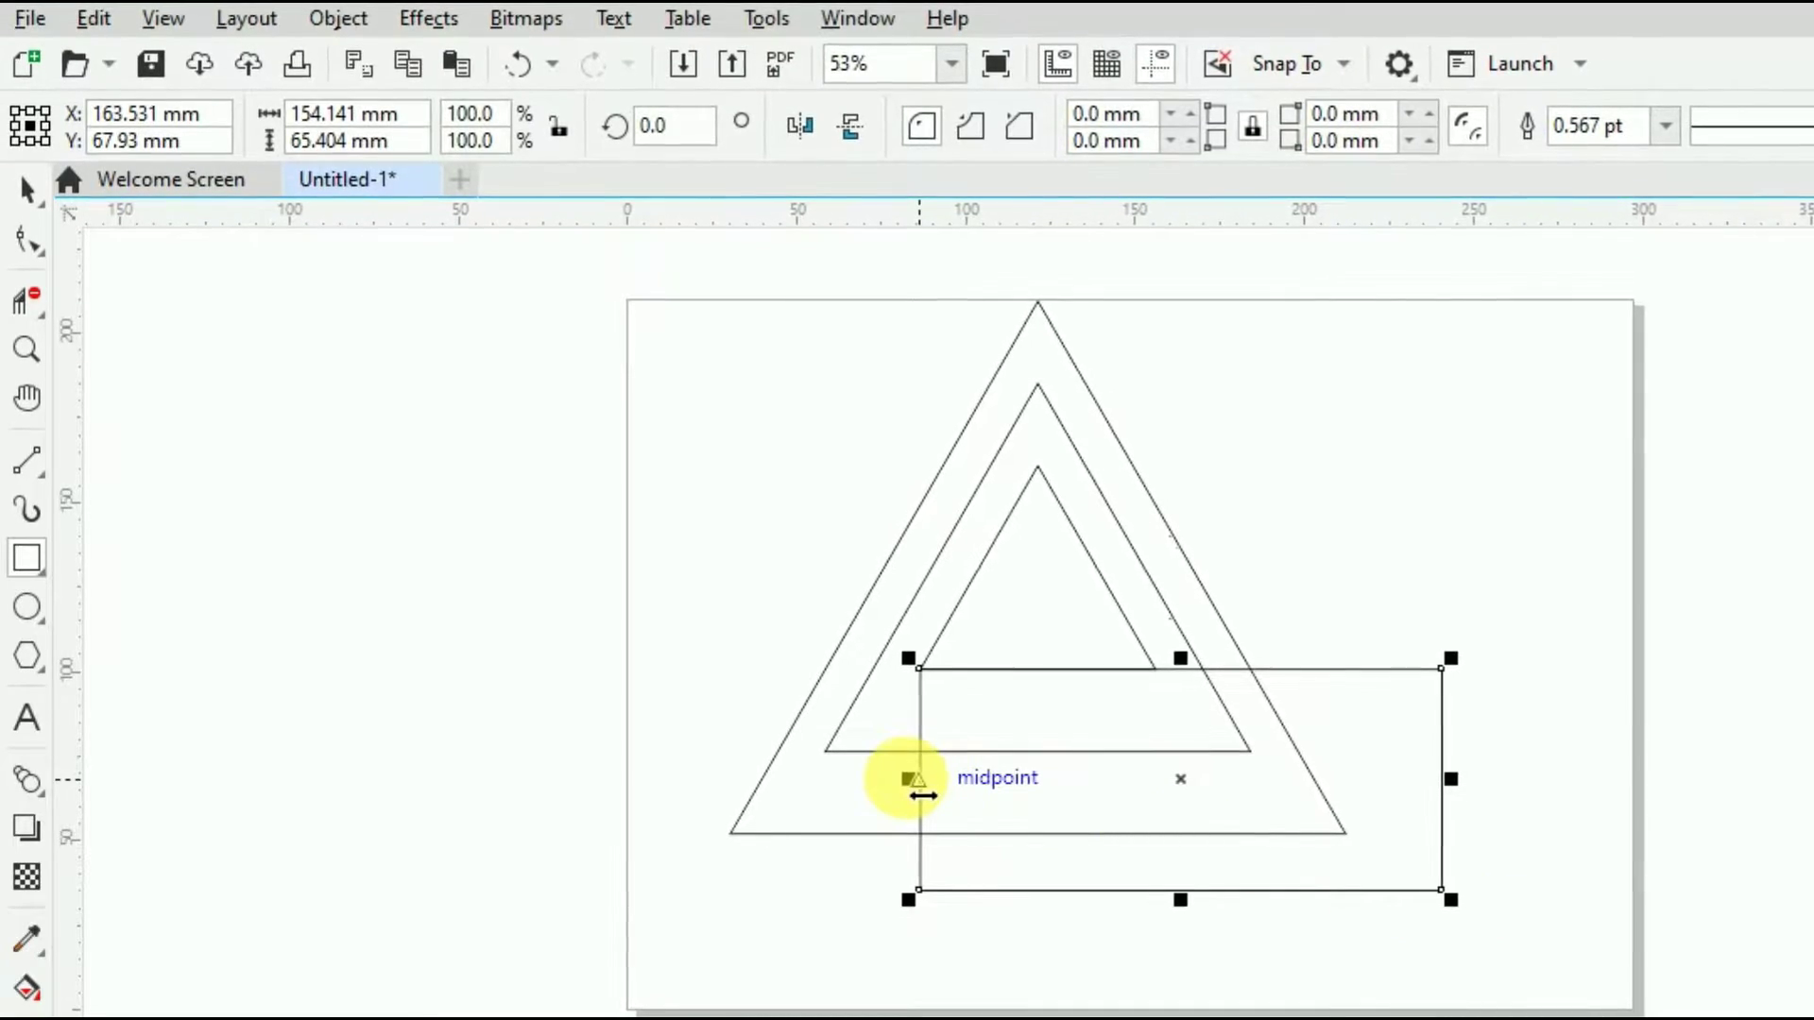
pyautogui.moveTo(701, 743); pyautogui.dragTo(618, 761)
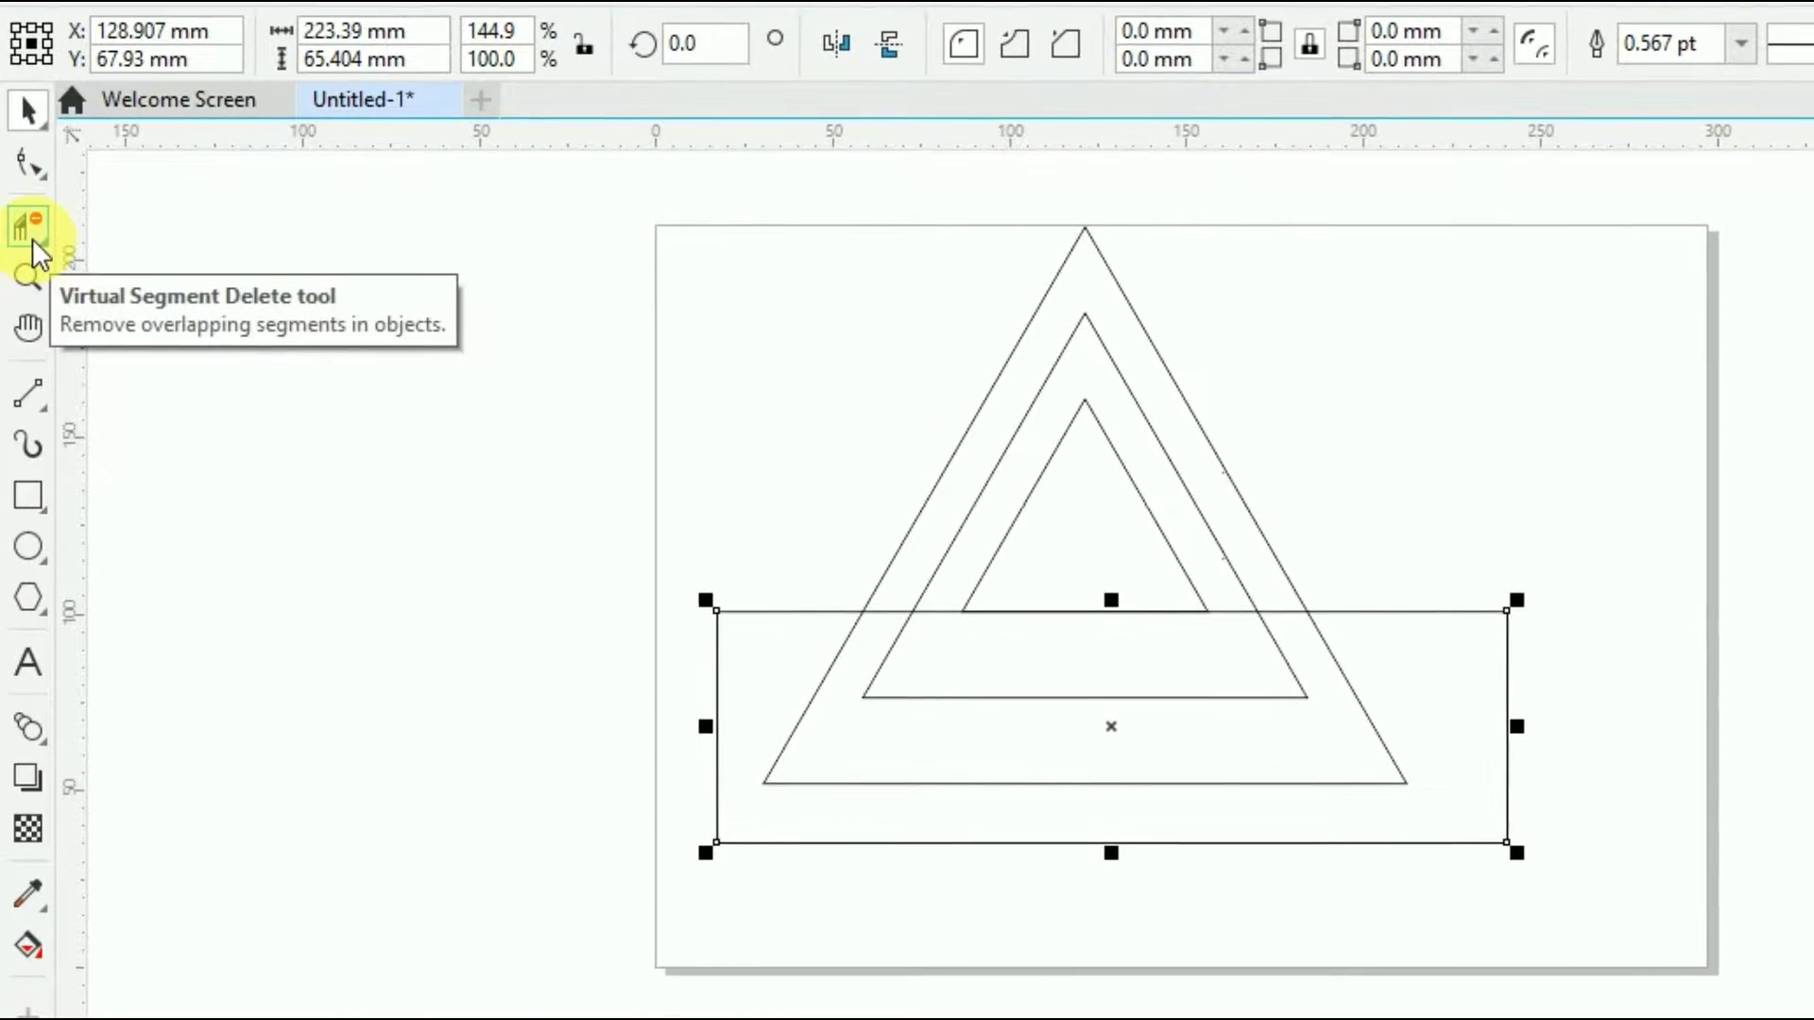
# Cut away the triangles' lower parts, the rectangle's surplus and the line under the inner opening with Virtual Segment Delete.
pyautogui.click(32, 236)
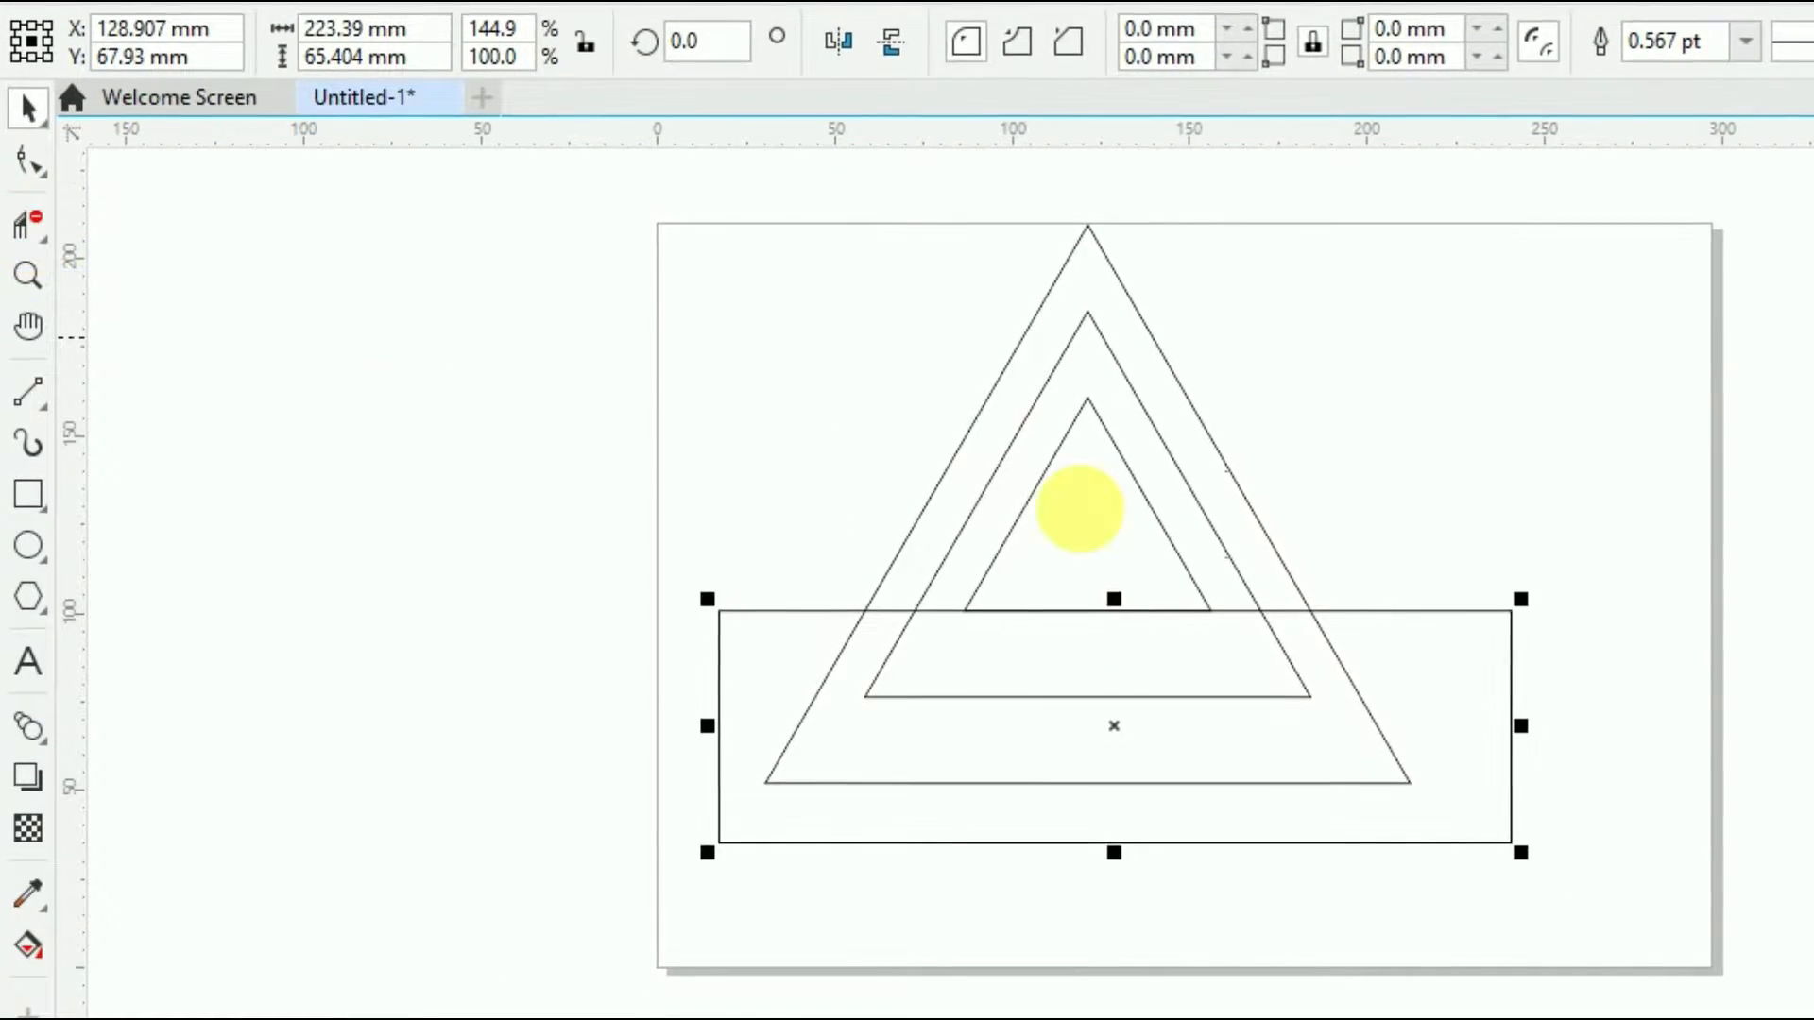
pyautogui.moveTo(1067, 844); pyautogui.dragTo(1068, 931)
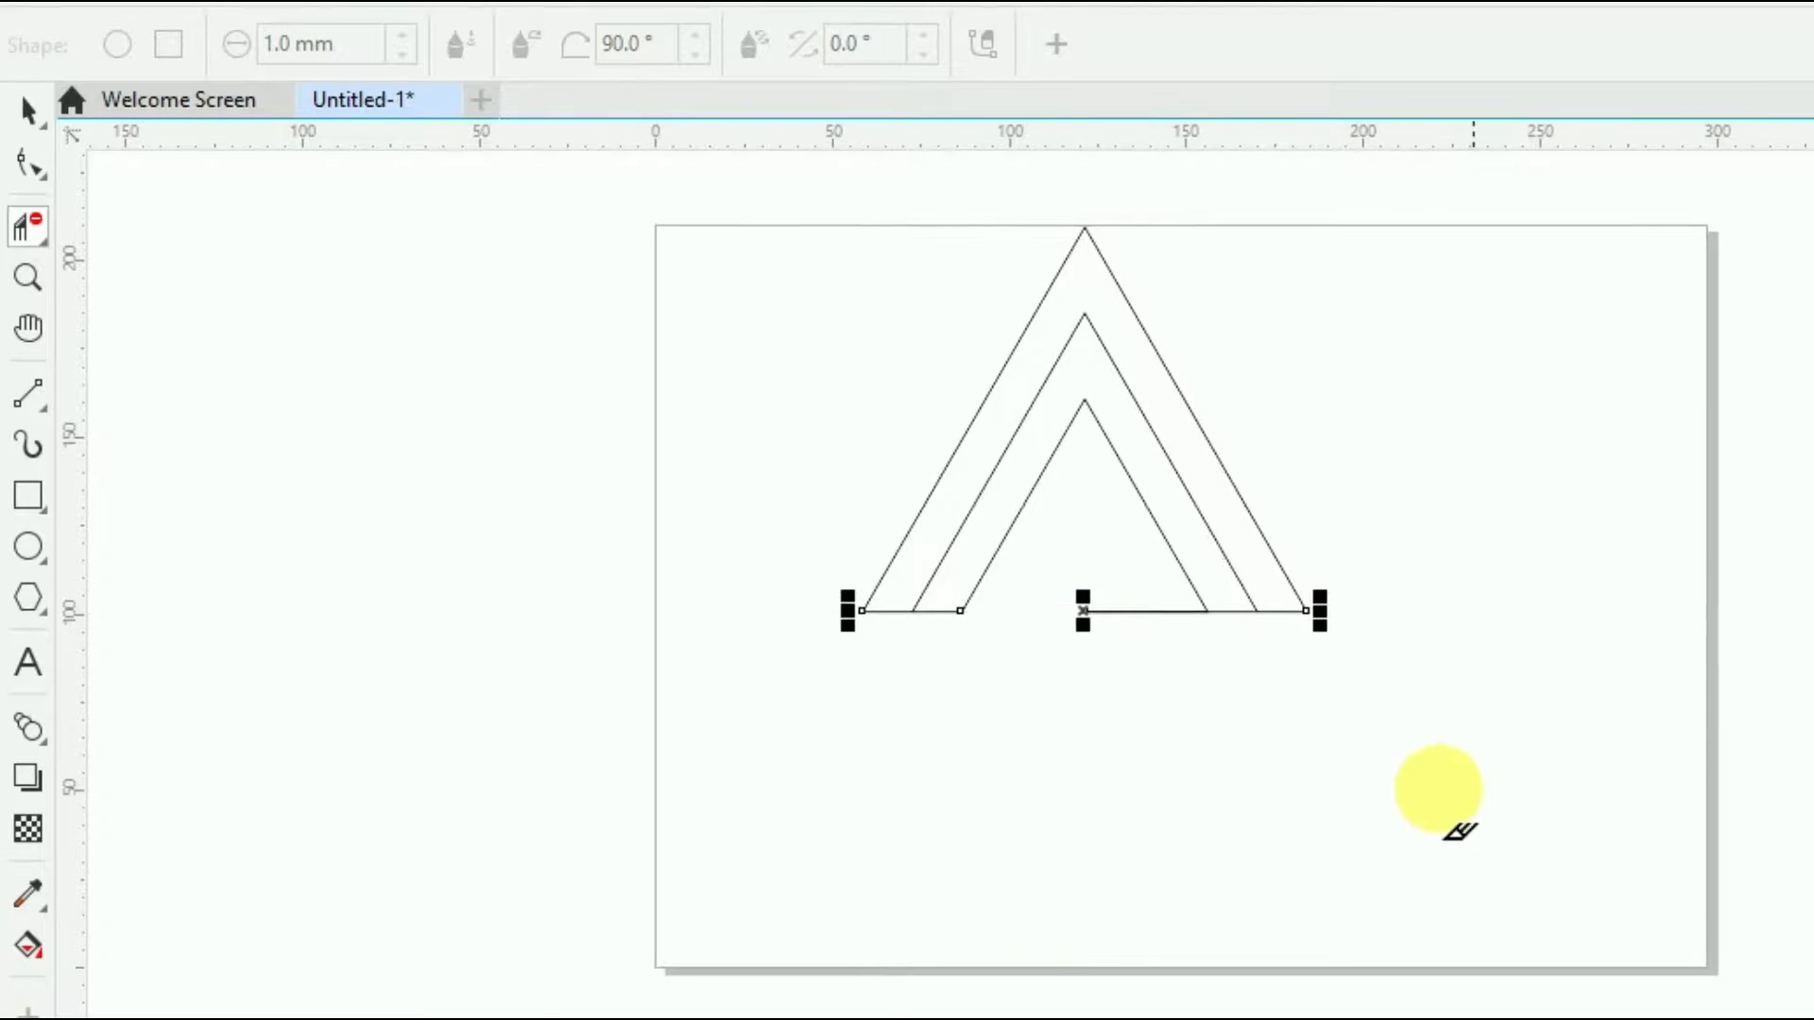
pyautogui.moveTo(1128, 580); pyautogui.dragTo(1153, 718)
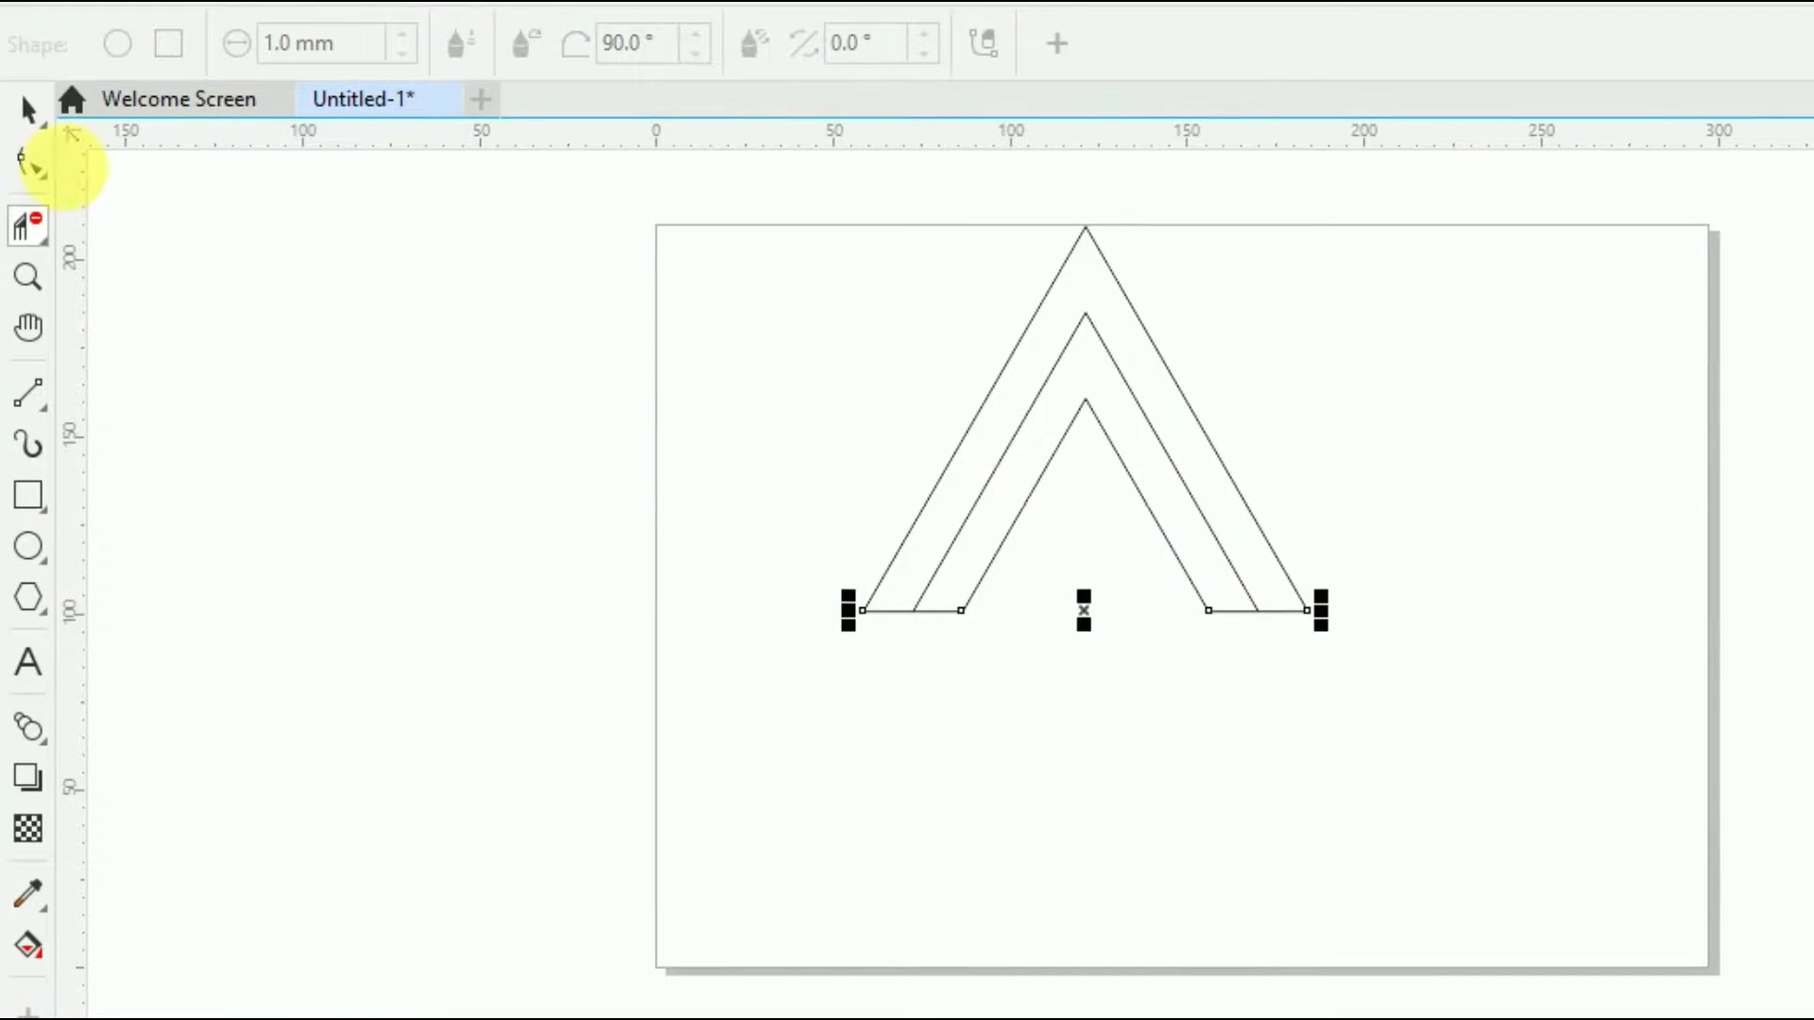
# Join all the remaining chevron lines into a single curve object.
pyautogui.click(27, 109)
pyautogui.click(492, 571)
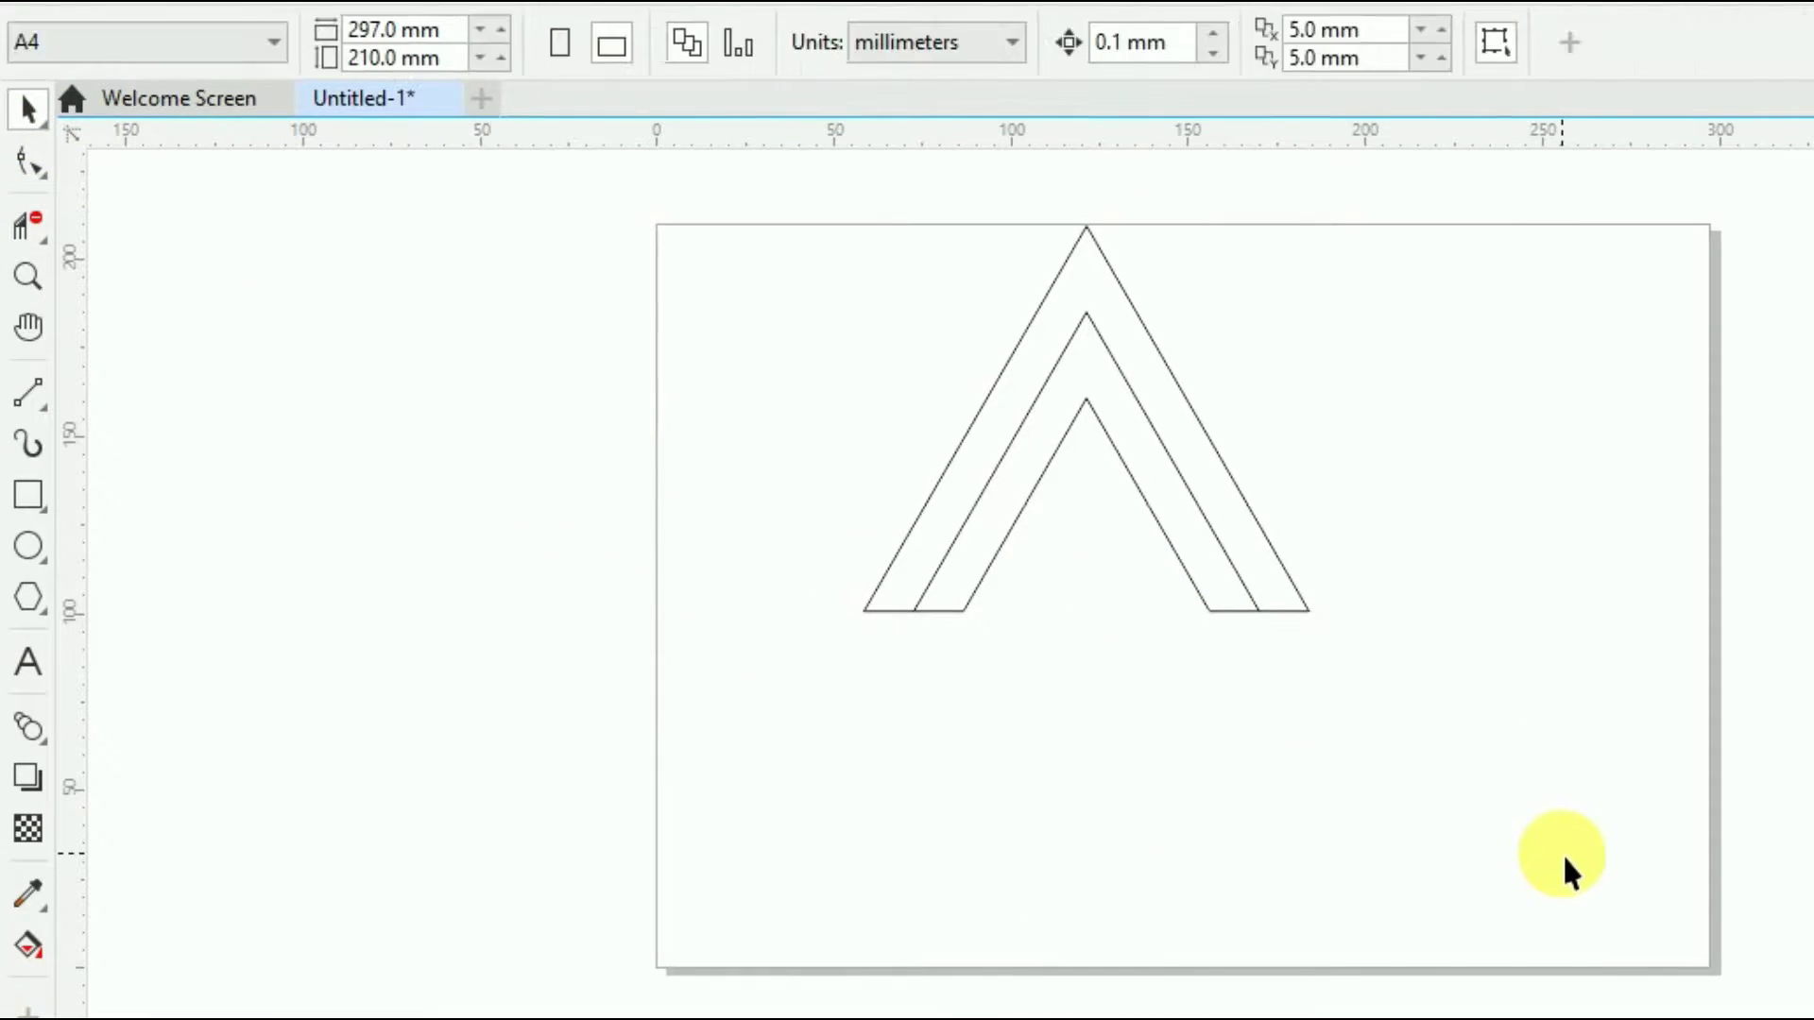
pyautogui.hotkey('ctrl', 'a')
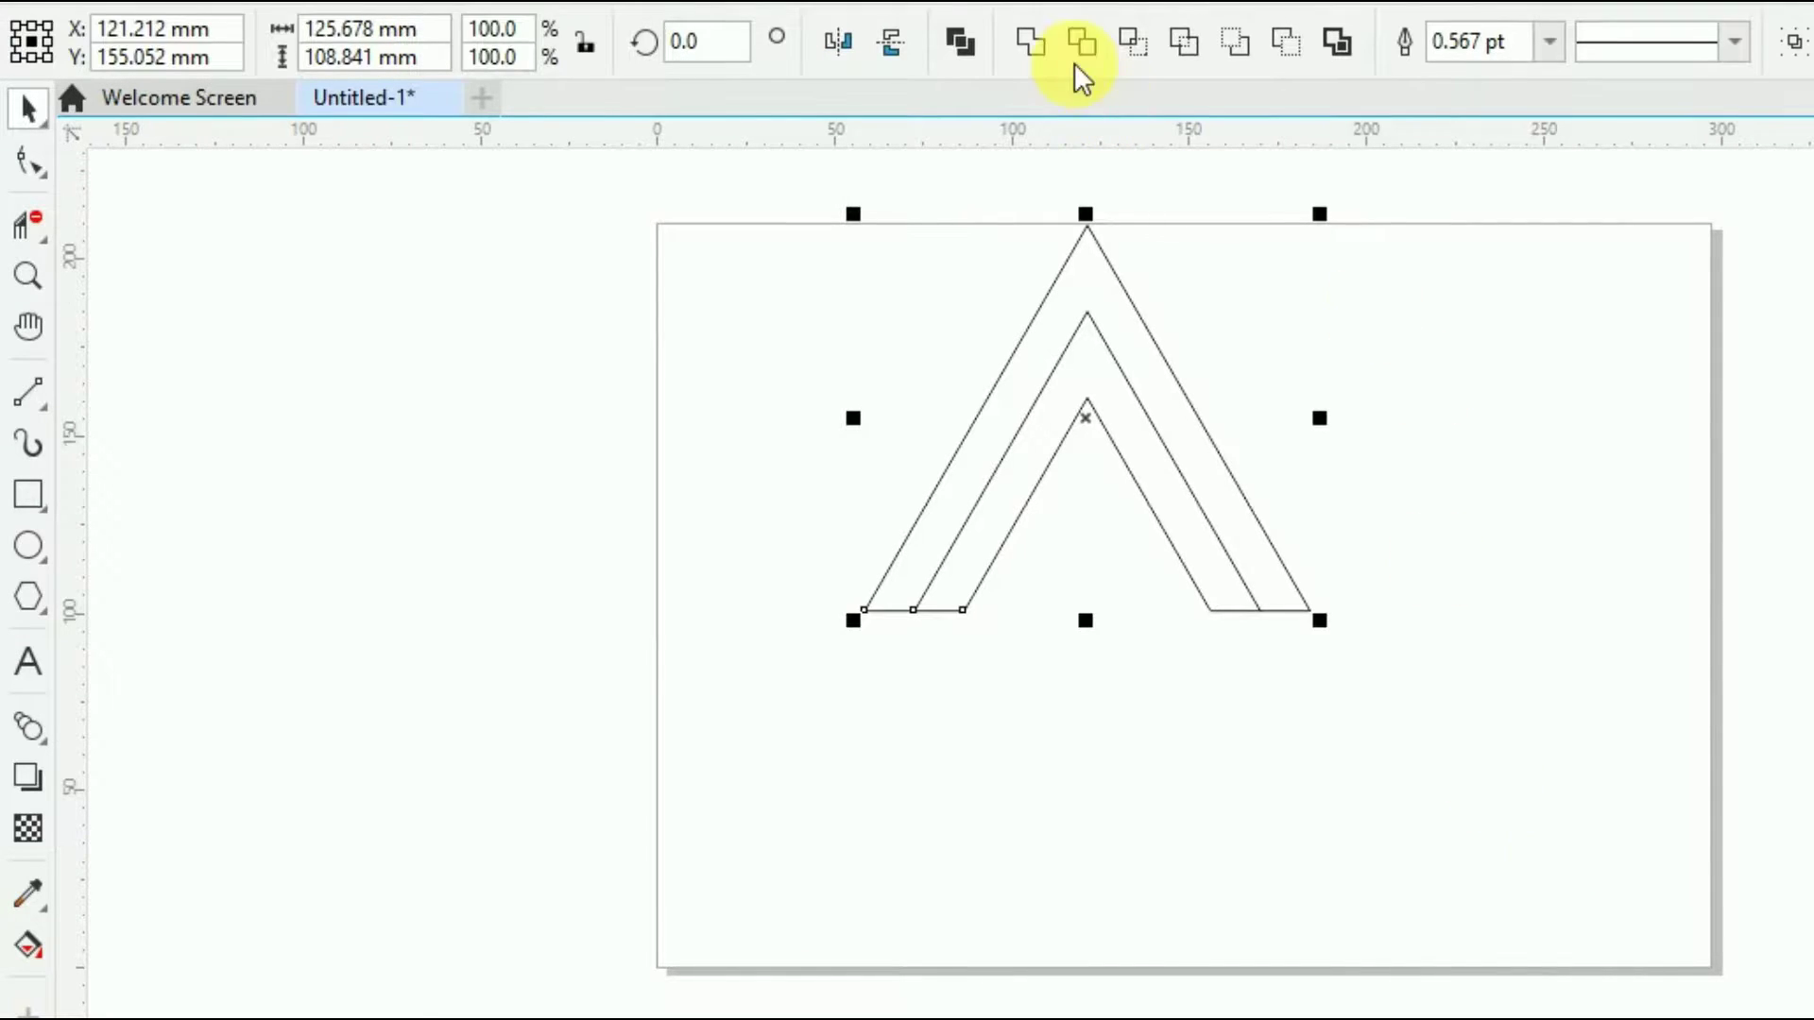
pyautogui.click(1030, 42)
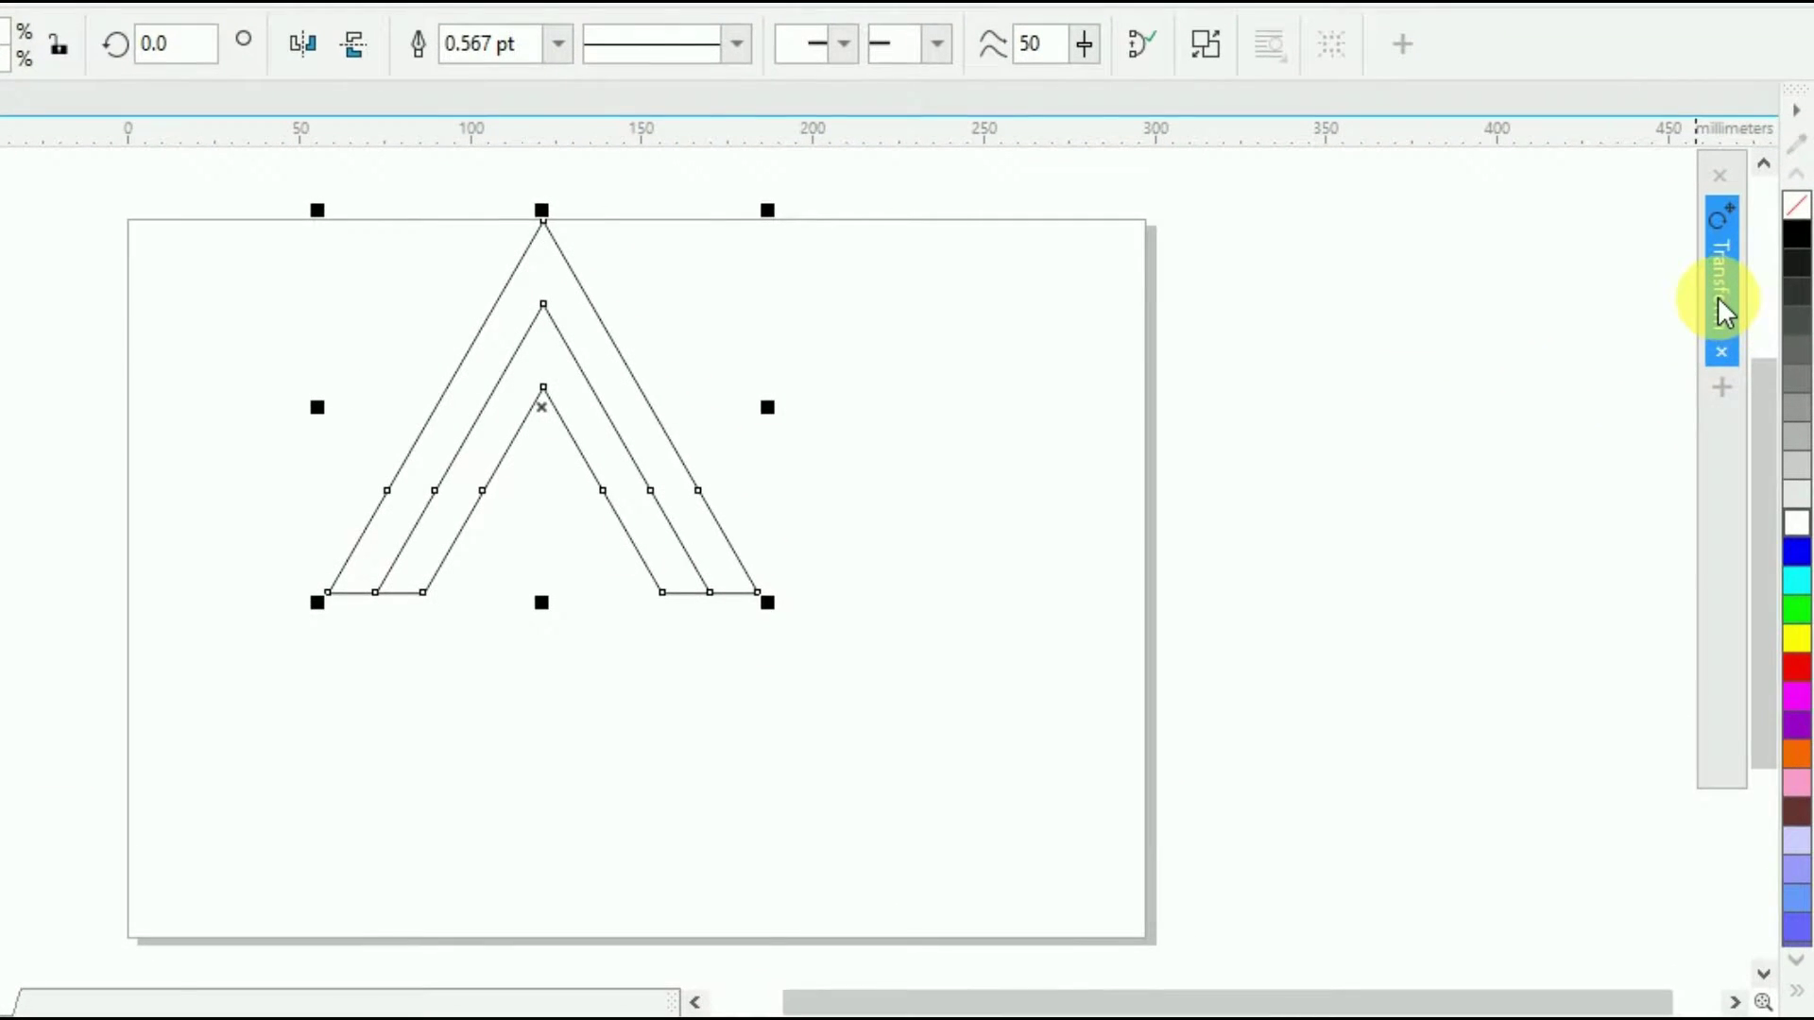
# Mirror one copy of the chevron vertically below its bottom edge at 100% scale to form a diamond.
pyautogui.click(1725, 312)
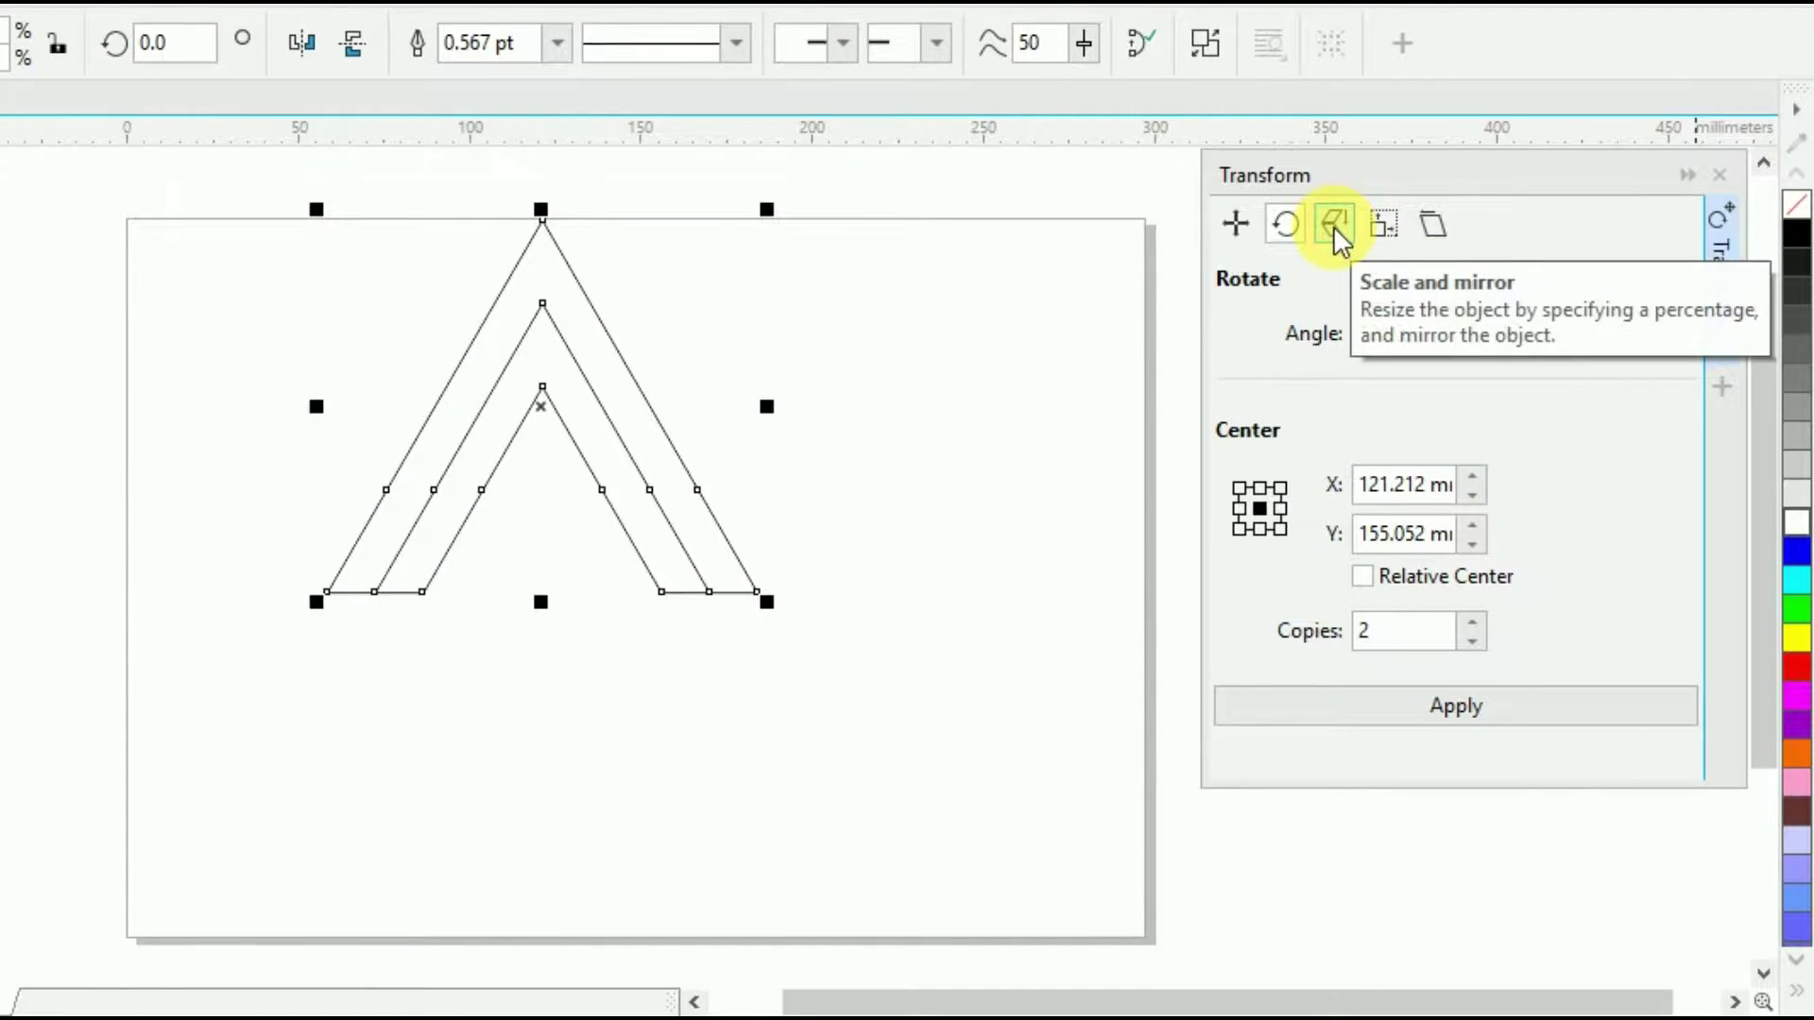
pyautogui.click(1334, 225)
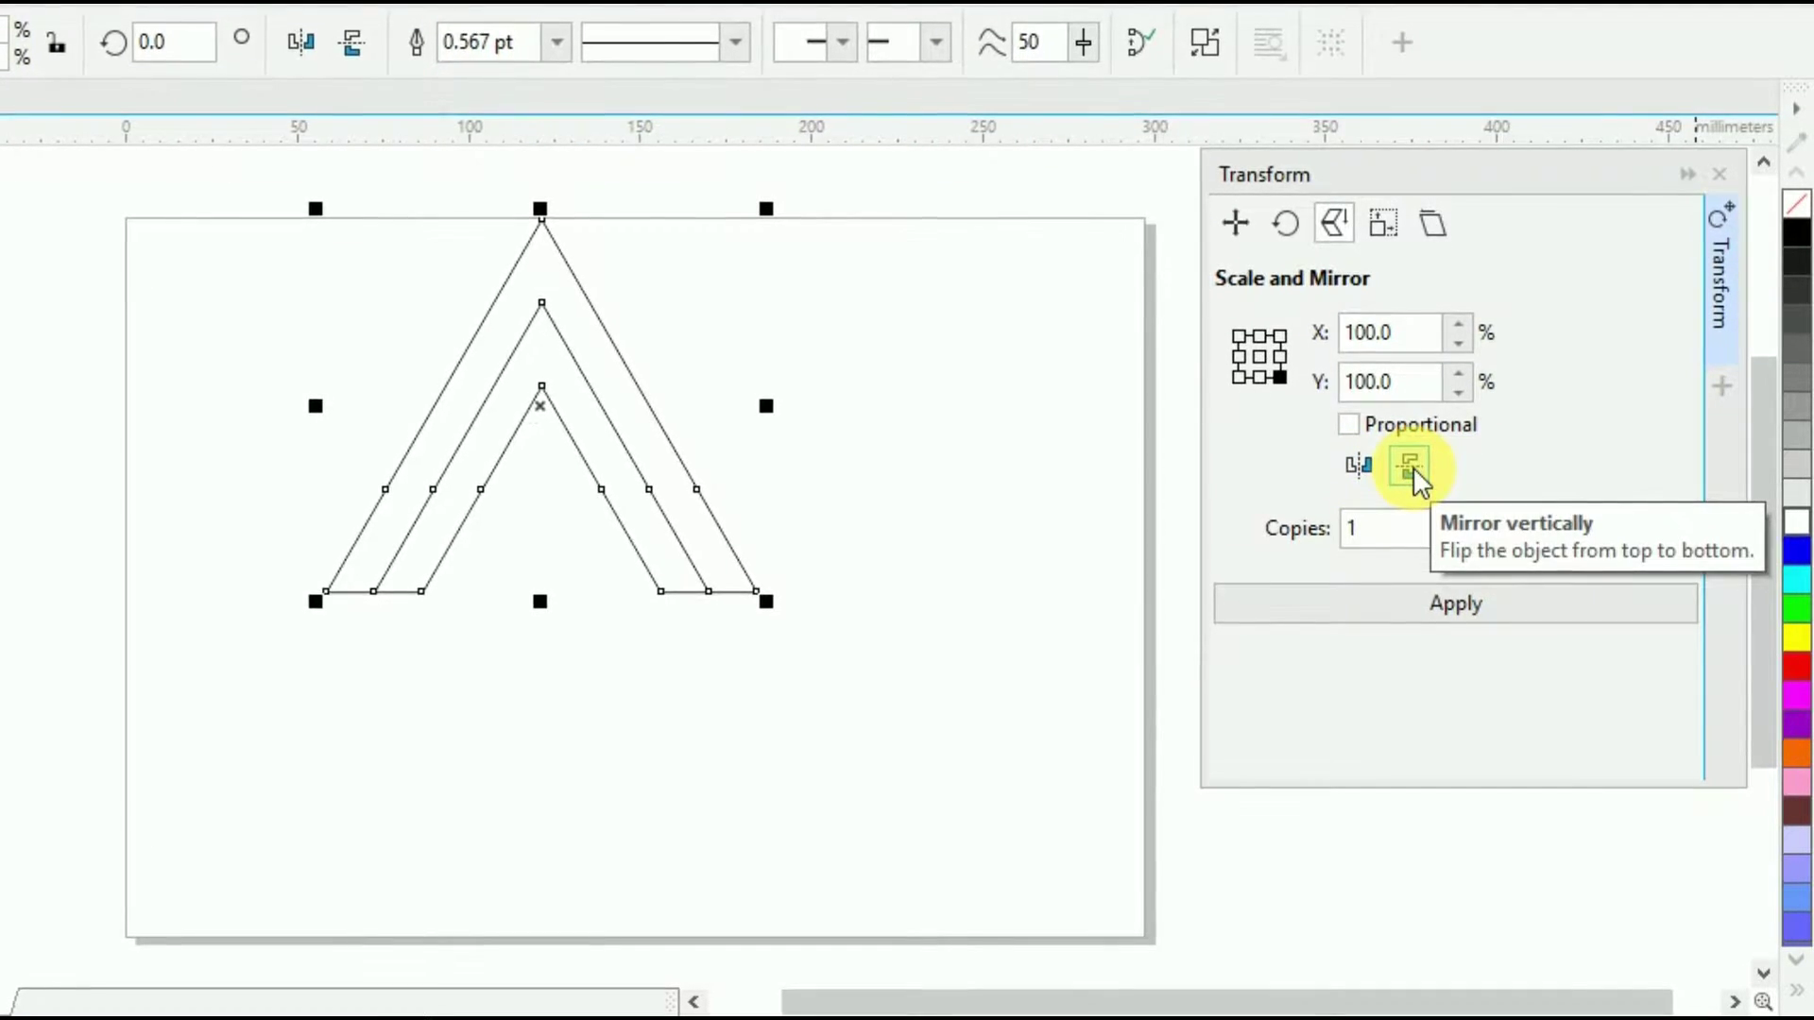
pyautogui.click(1413, 467)
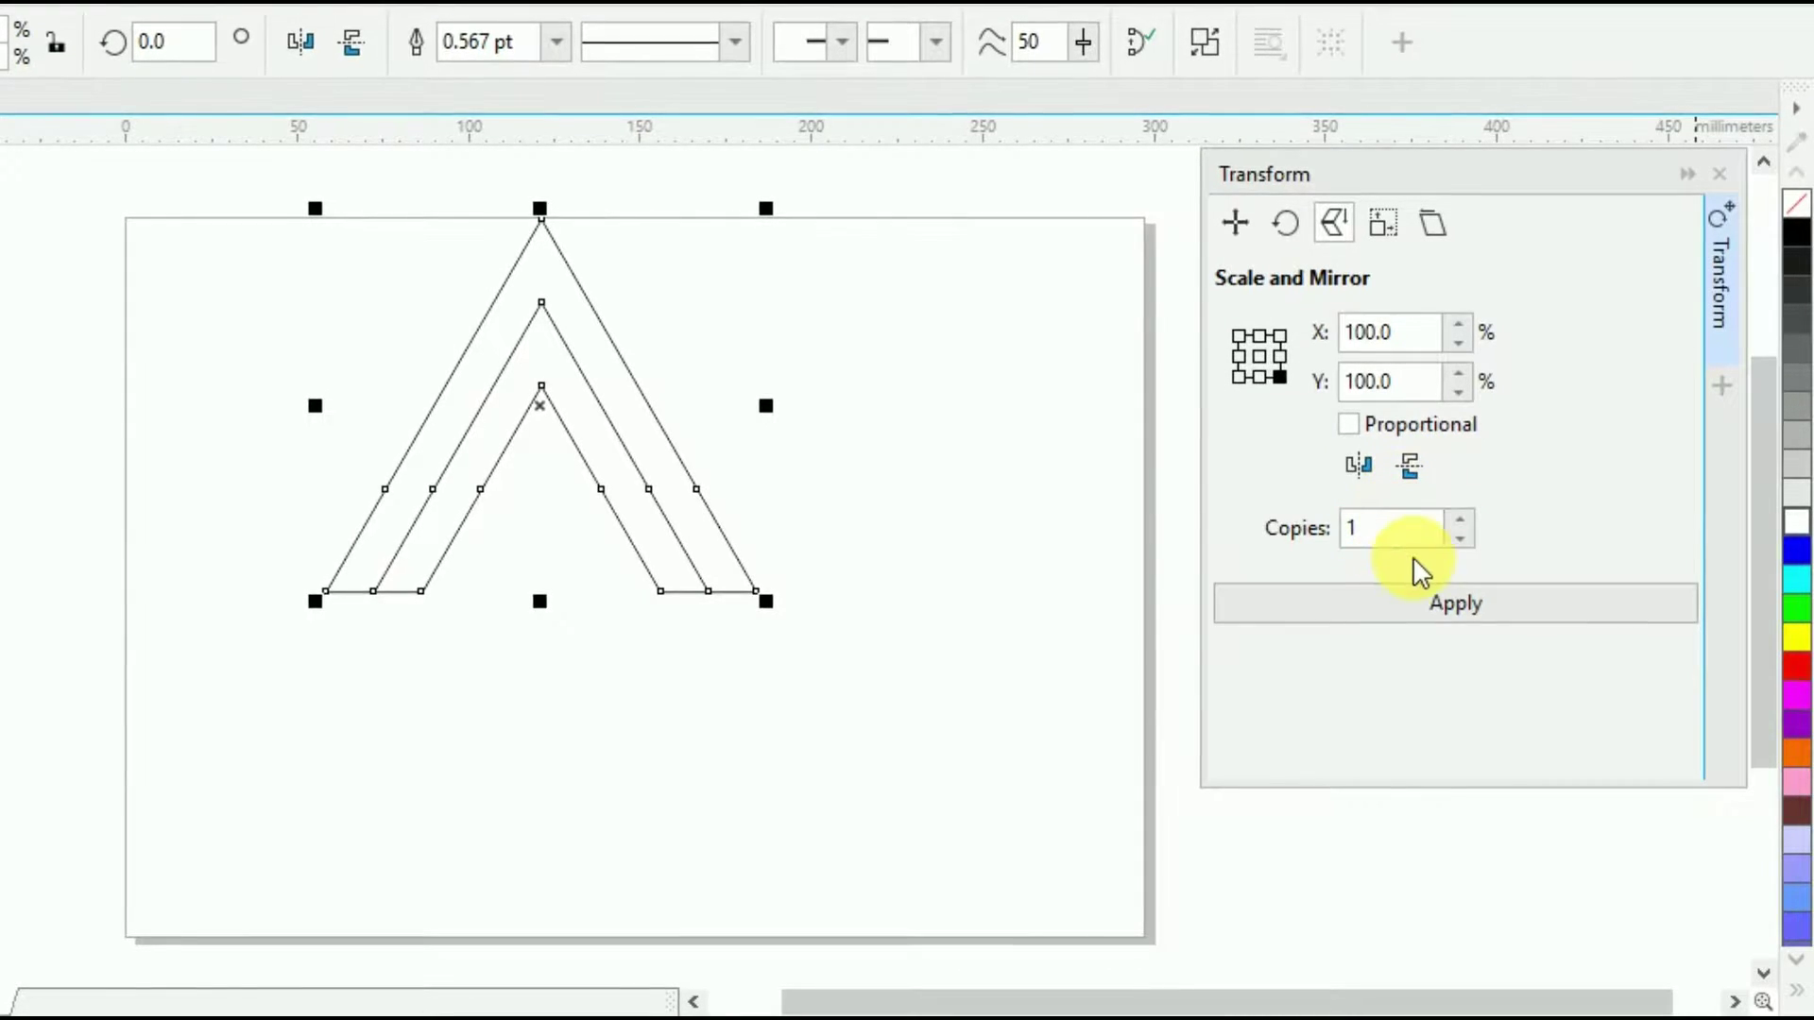
pyautogui.click(1437, 611)
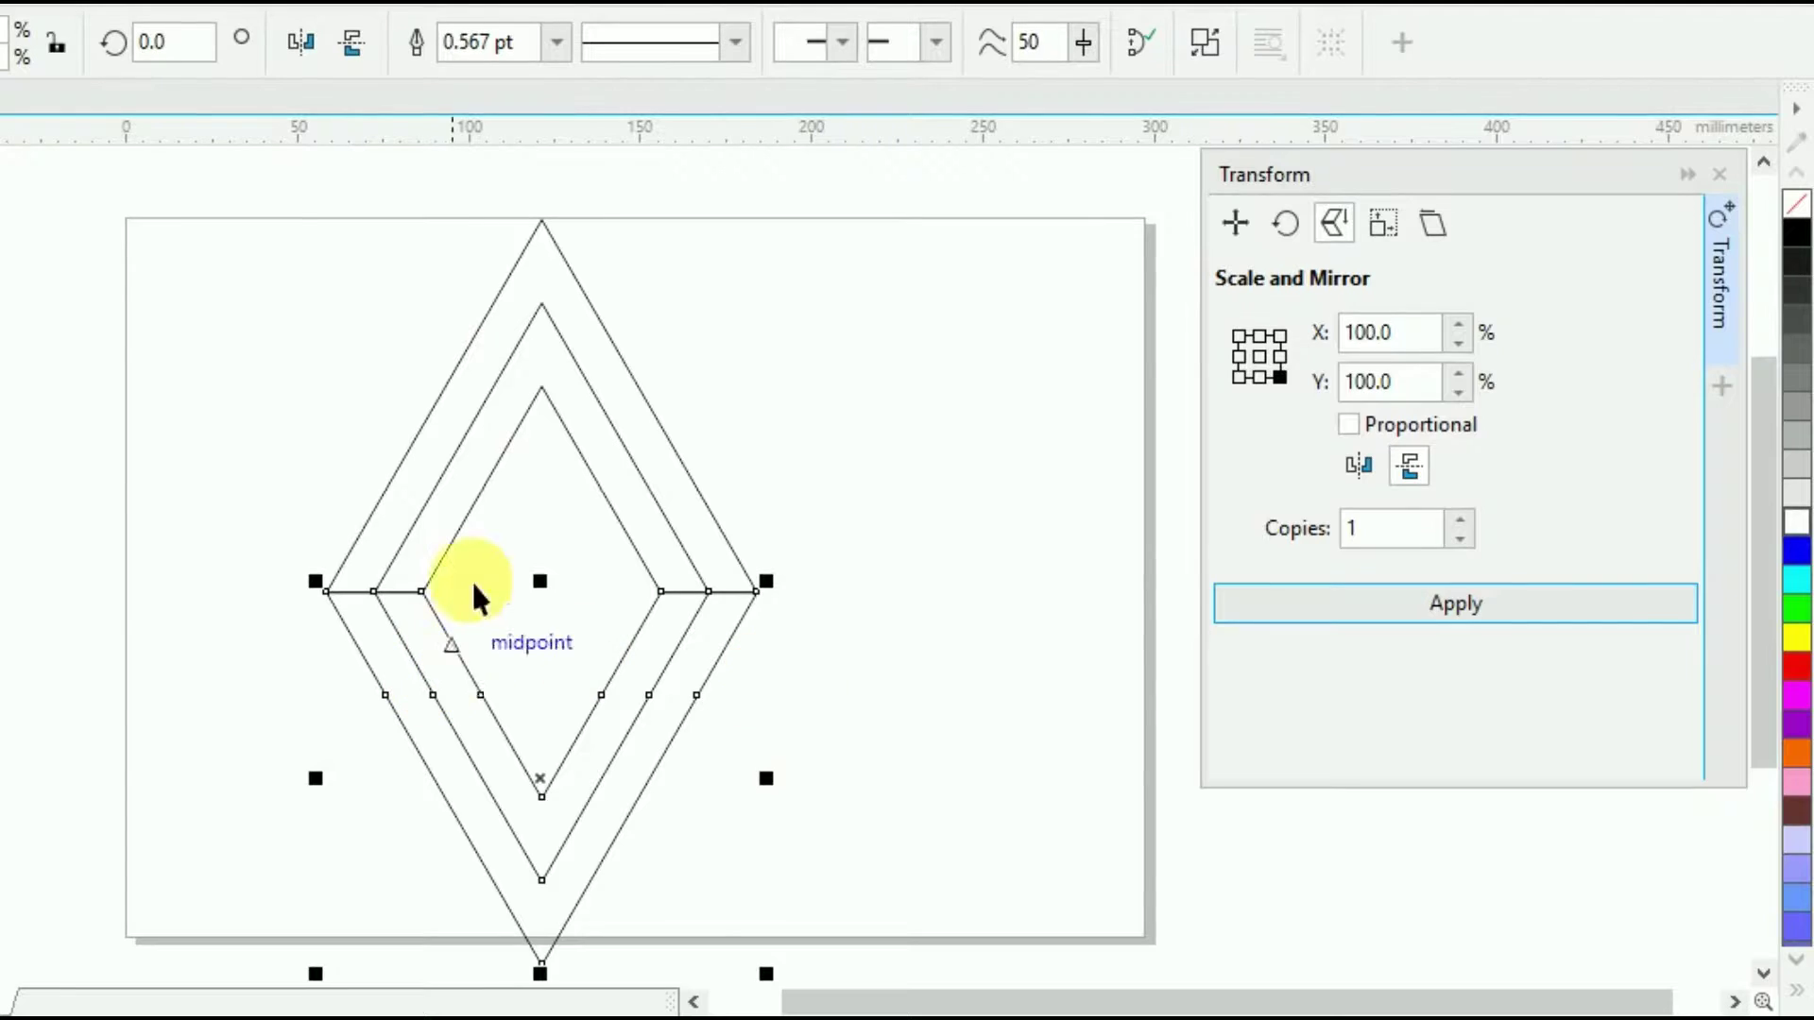
pyautogui.click(1005, 701)
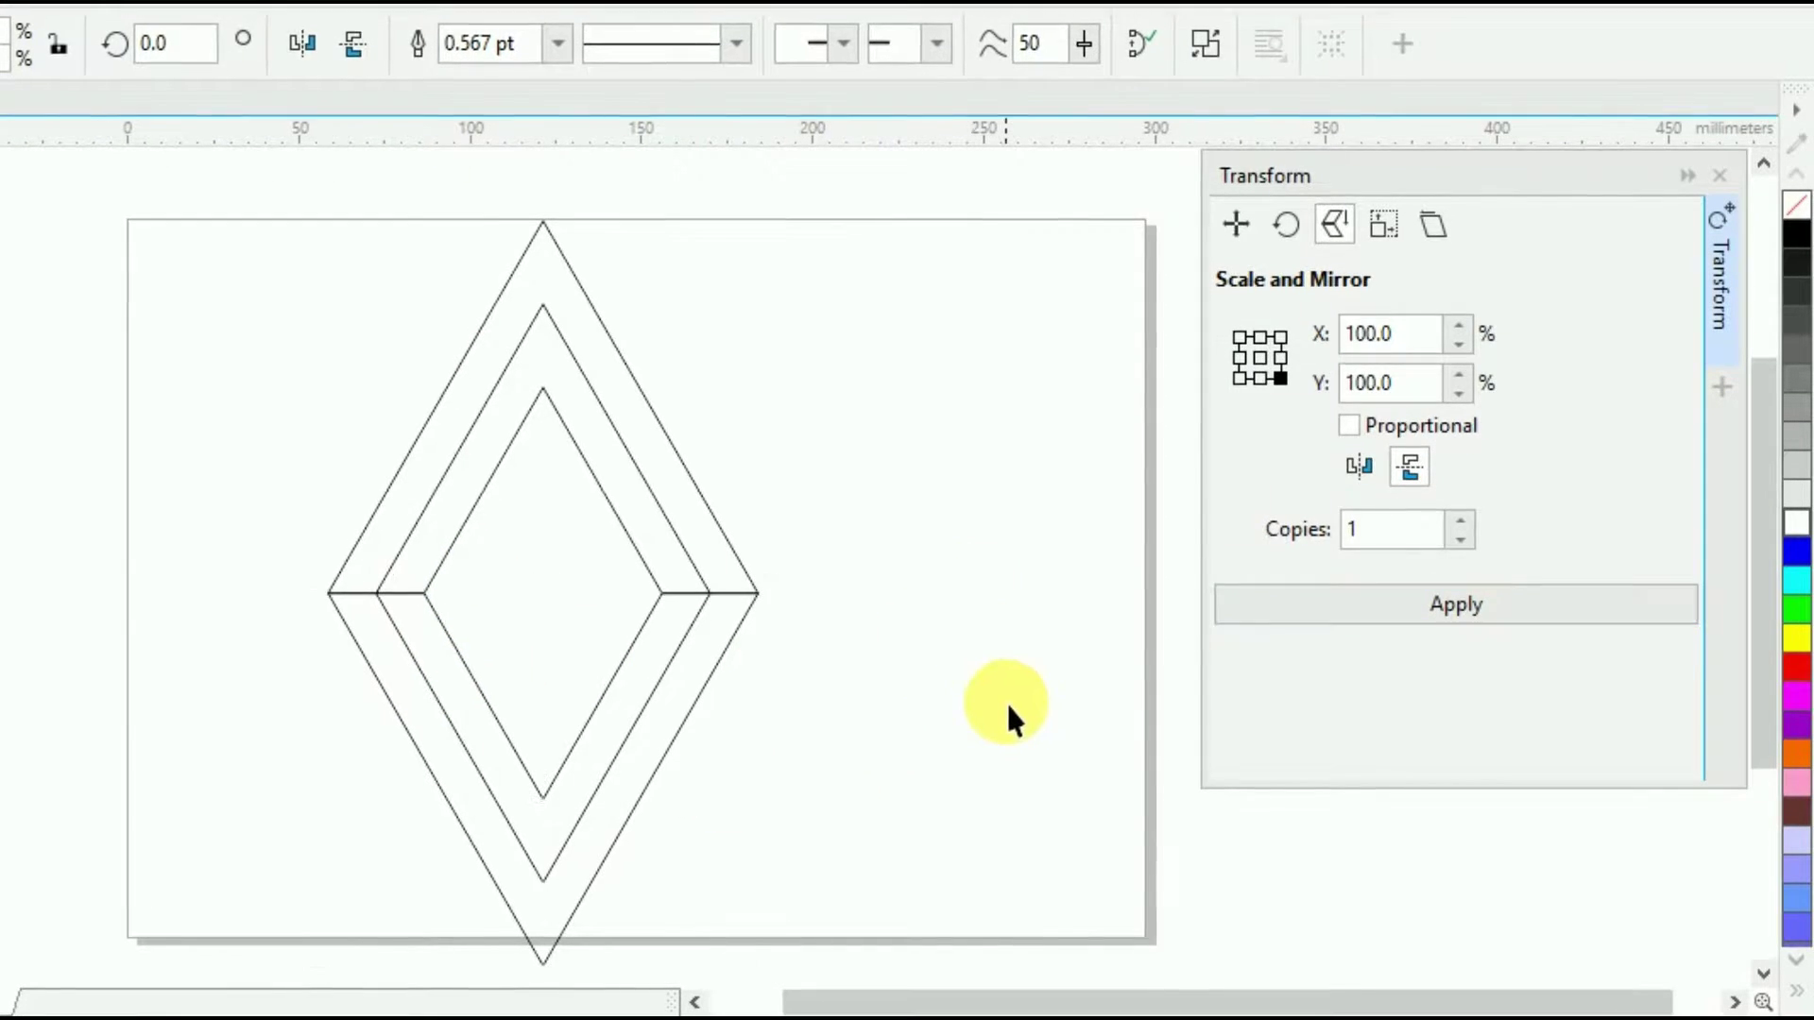
# Combine the diamond's two halves into one object and rotate 2 copies by 120° about its centre to form a star.
pyautogui.hotkey('ctrl', 'a')
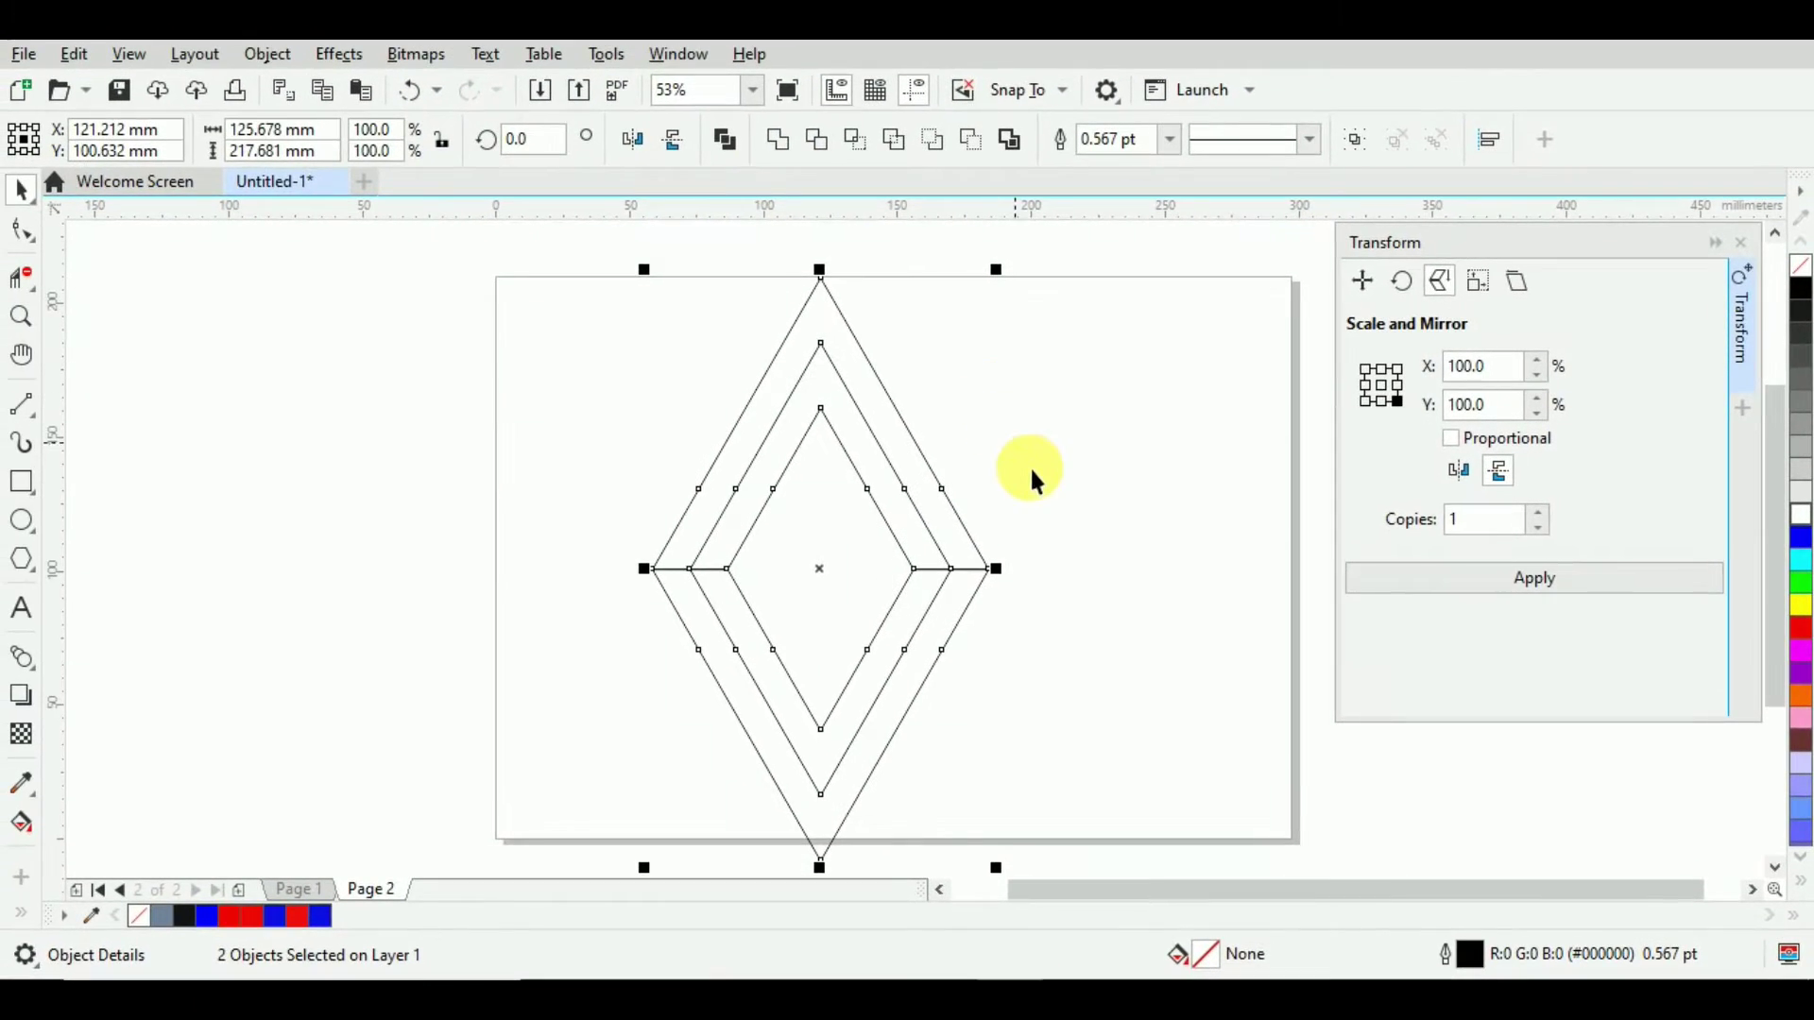
pyautogui.hotkey('ctrl', 'l')
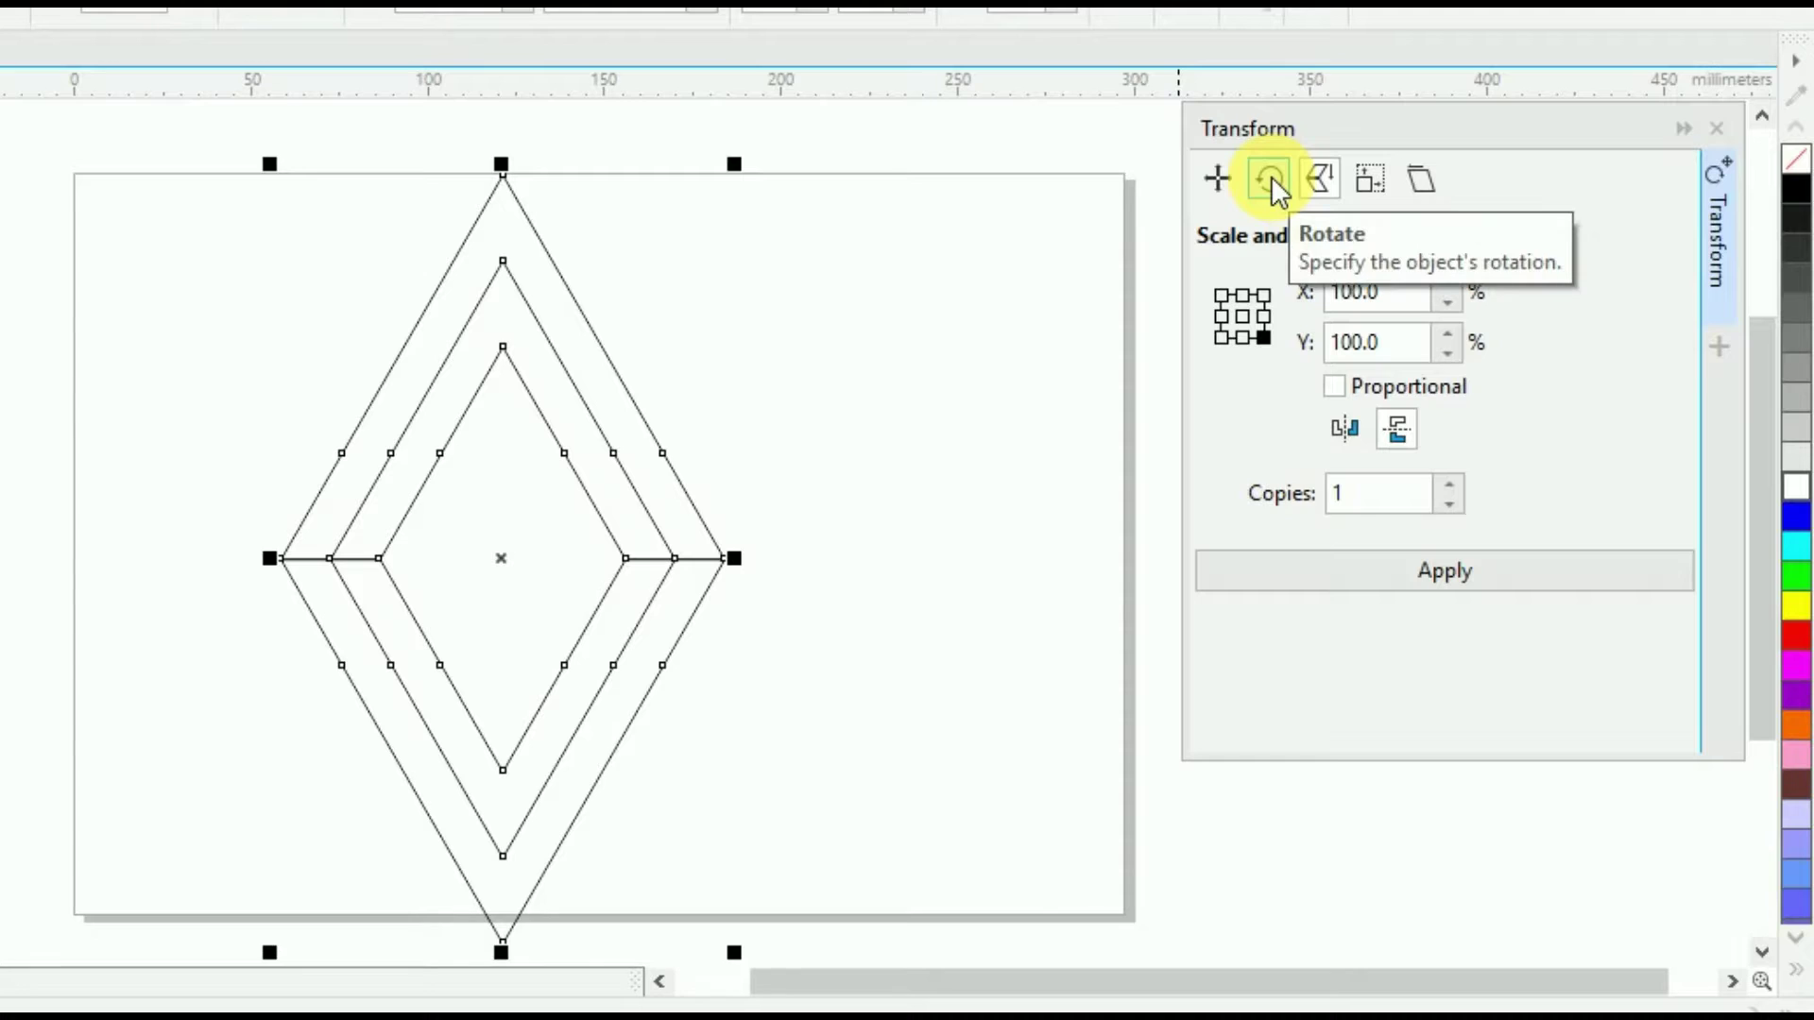
pyautogui.click(1269, 178)
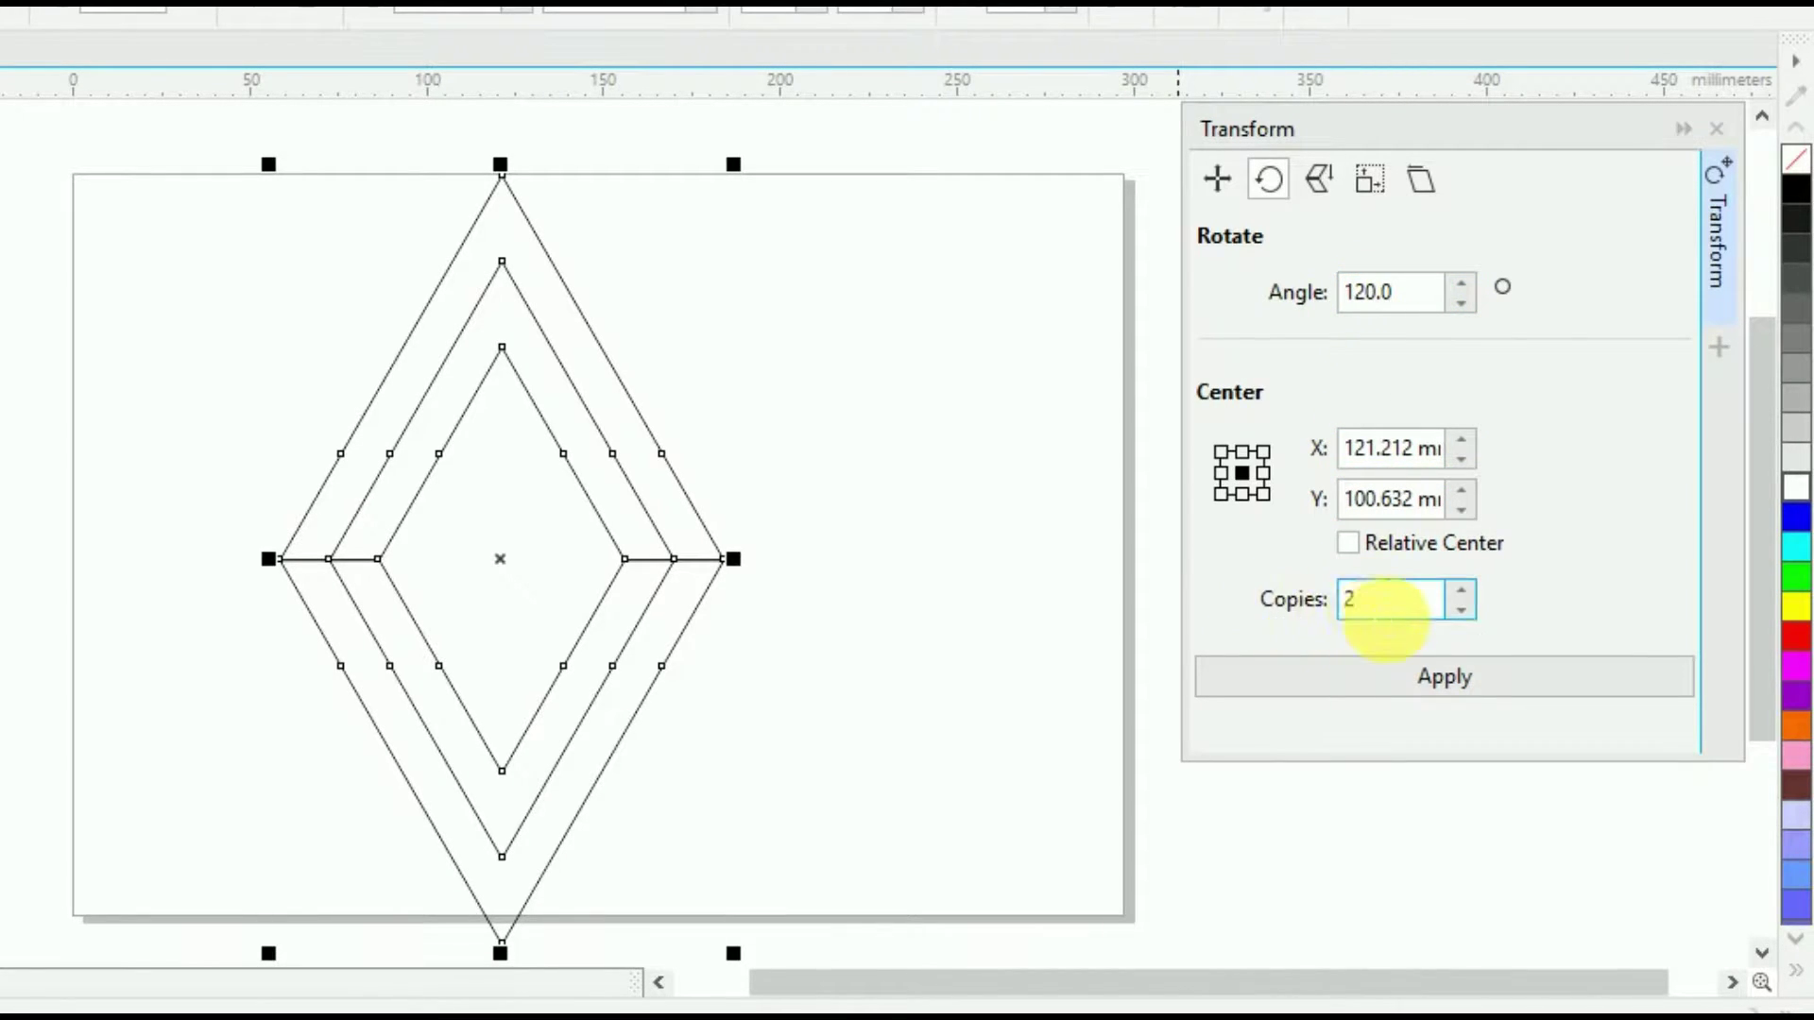
pyautogui.click(1419, 681)
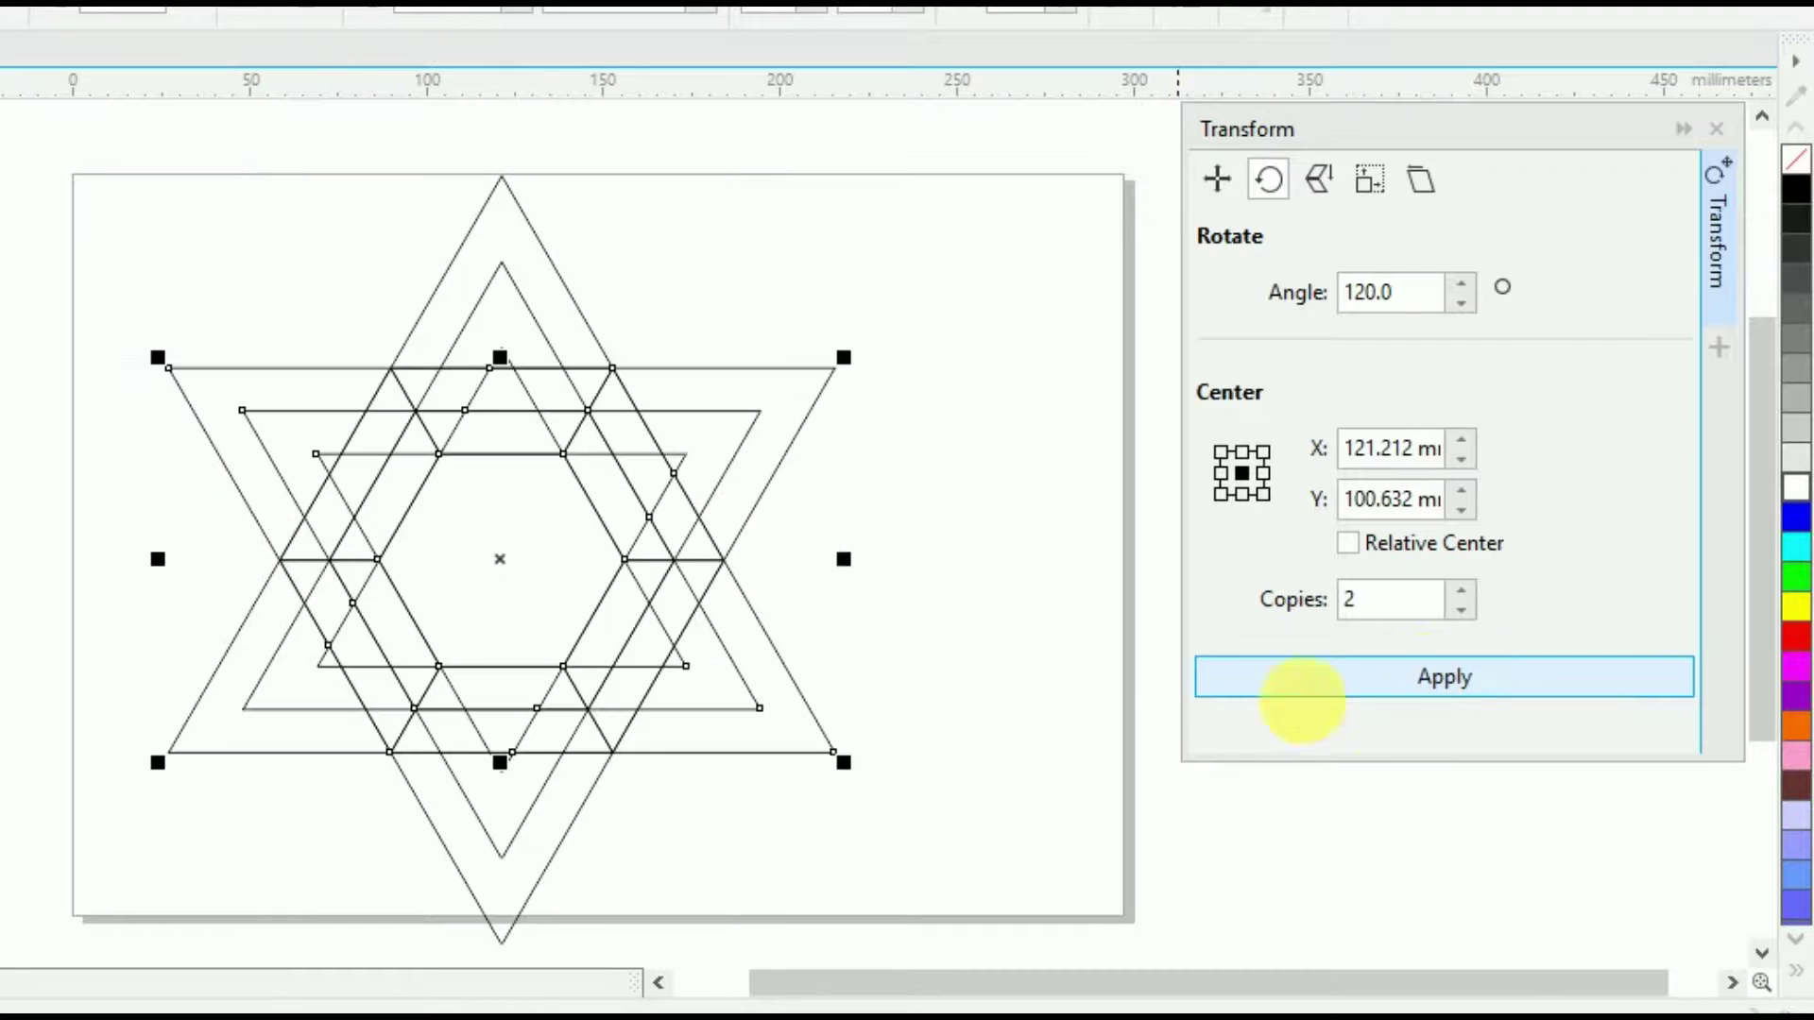
pyautogui.click(972, 486)
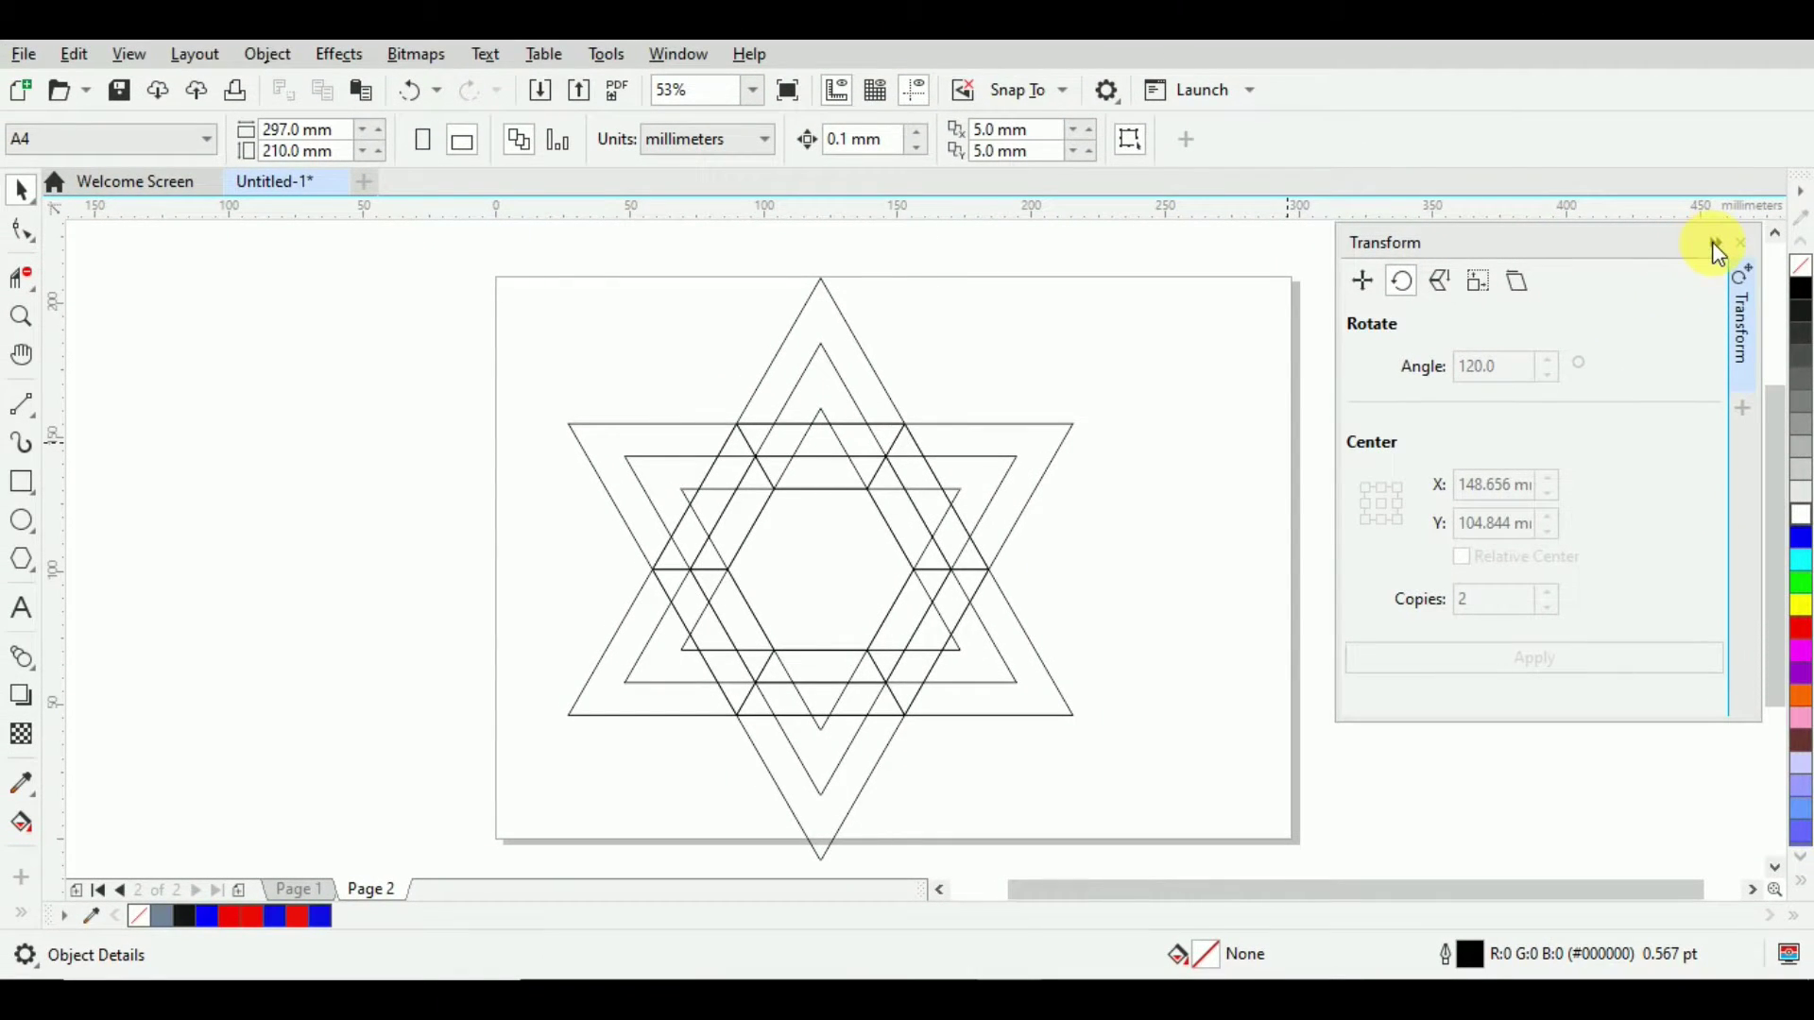
pyautogui.click(1716, 247)
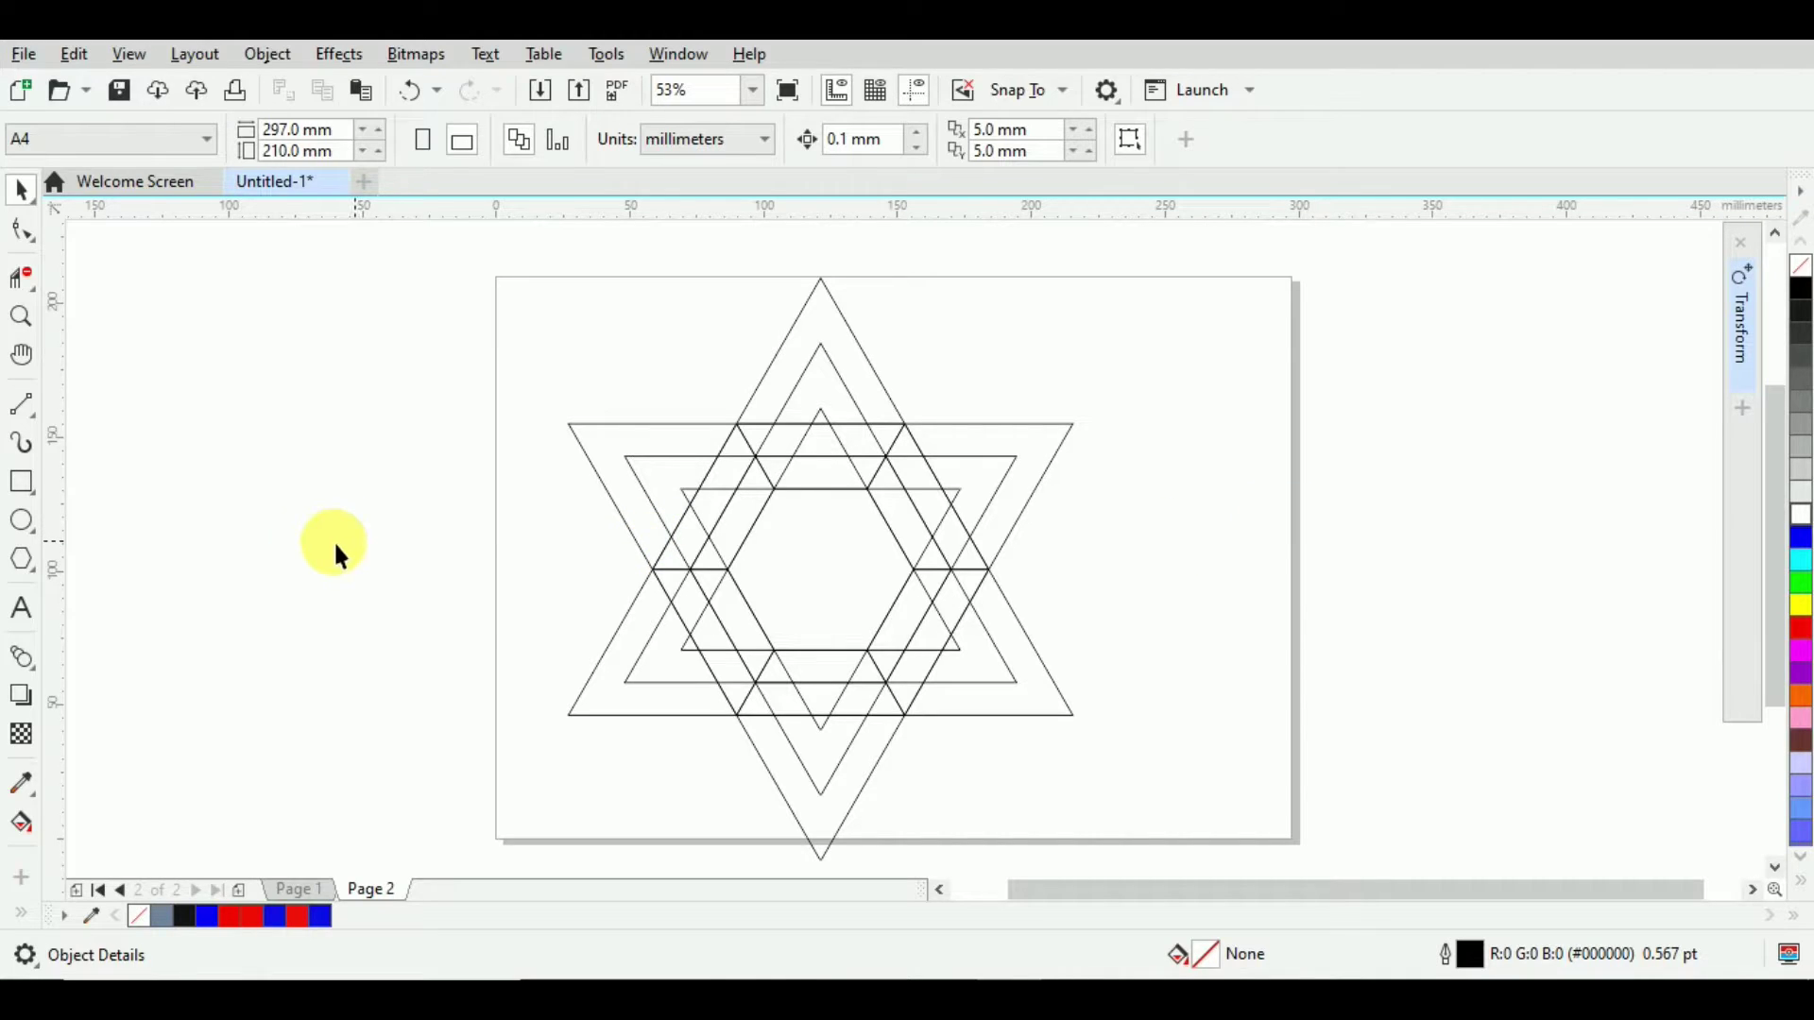
# Cut away all line segments crossing the left arm of the star's top point with Virtual Segment Delete.
pyautogui.press('z')
pyautogui.moveTo(329, 304); pyautogui.dragTo(1171, 770)
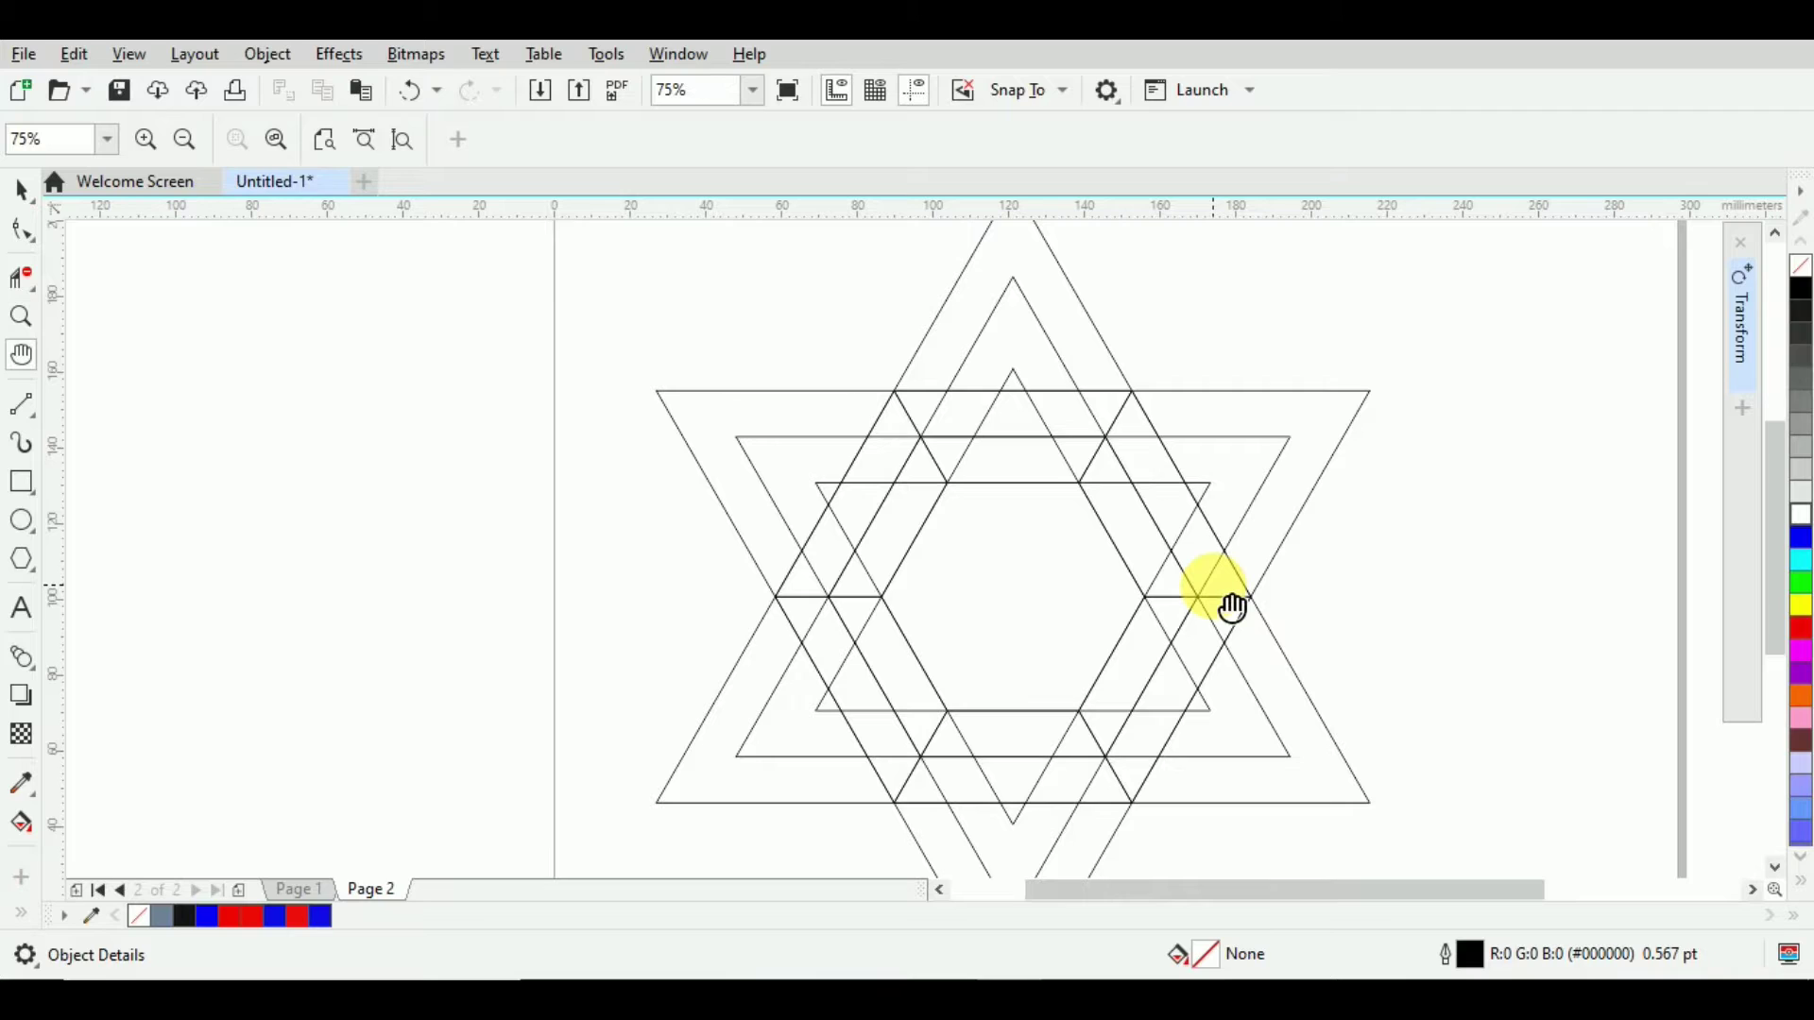
pyautogui.moveTo(1202, 605); pyautogui.dragTo(985, 558)
pyautogui.click(23, 190)
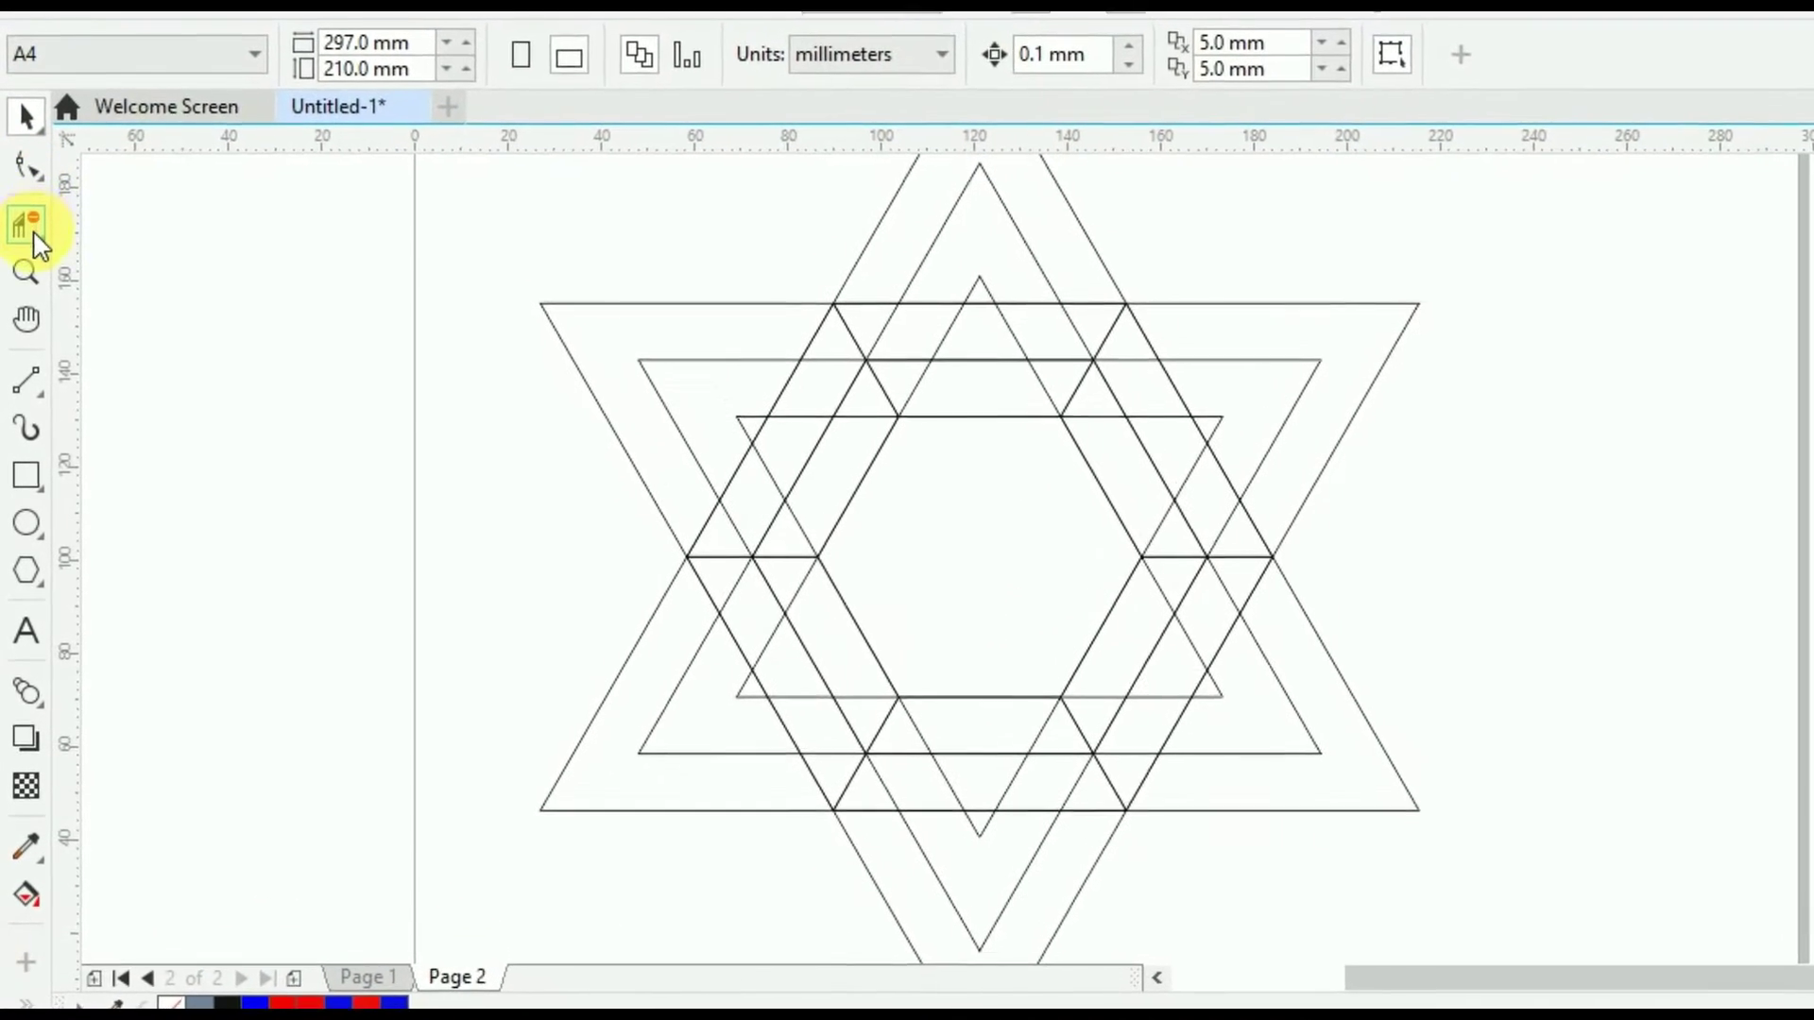
pyautogui.click(23, 215)
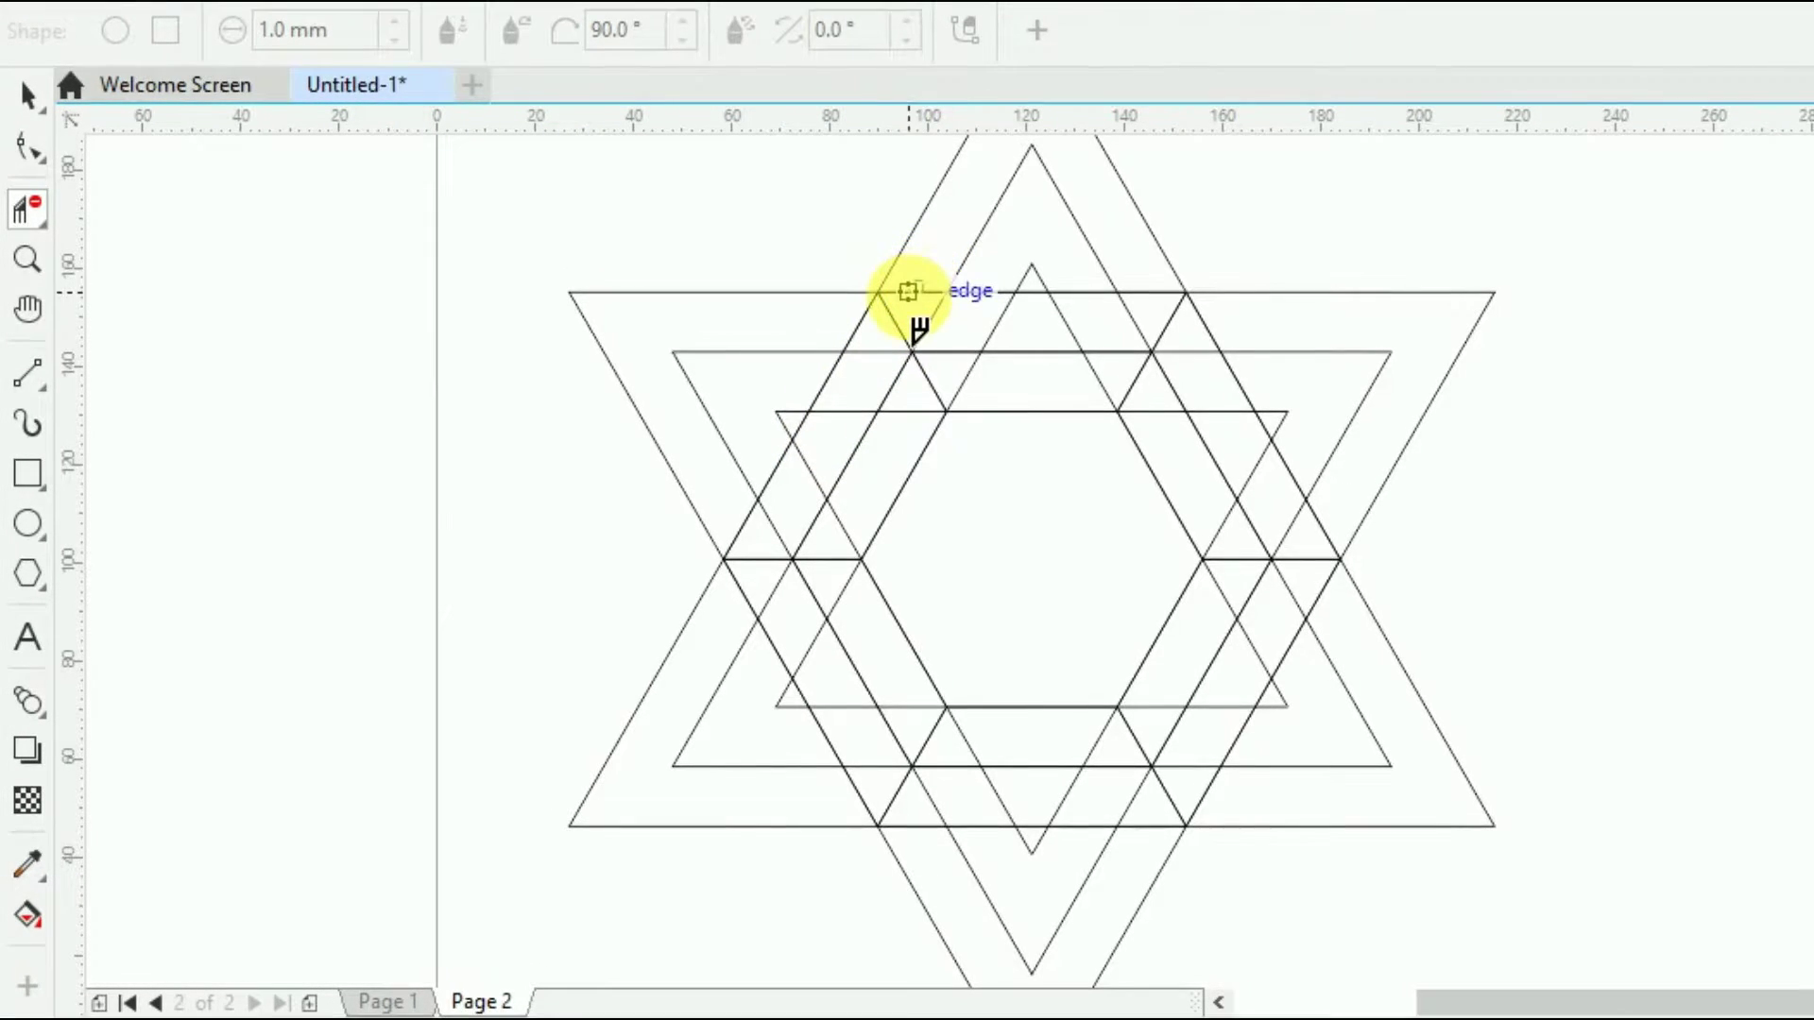
pyautogui.click(911, 293)
pyautogui.click(882, 350)
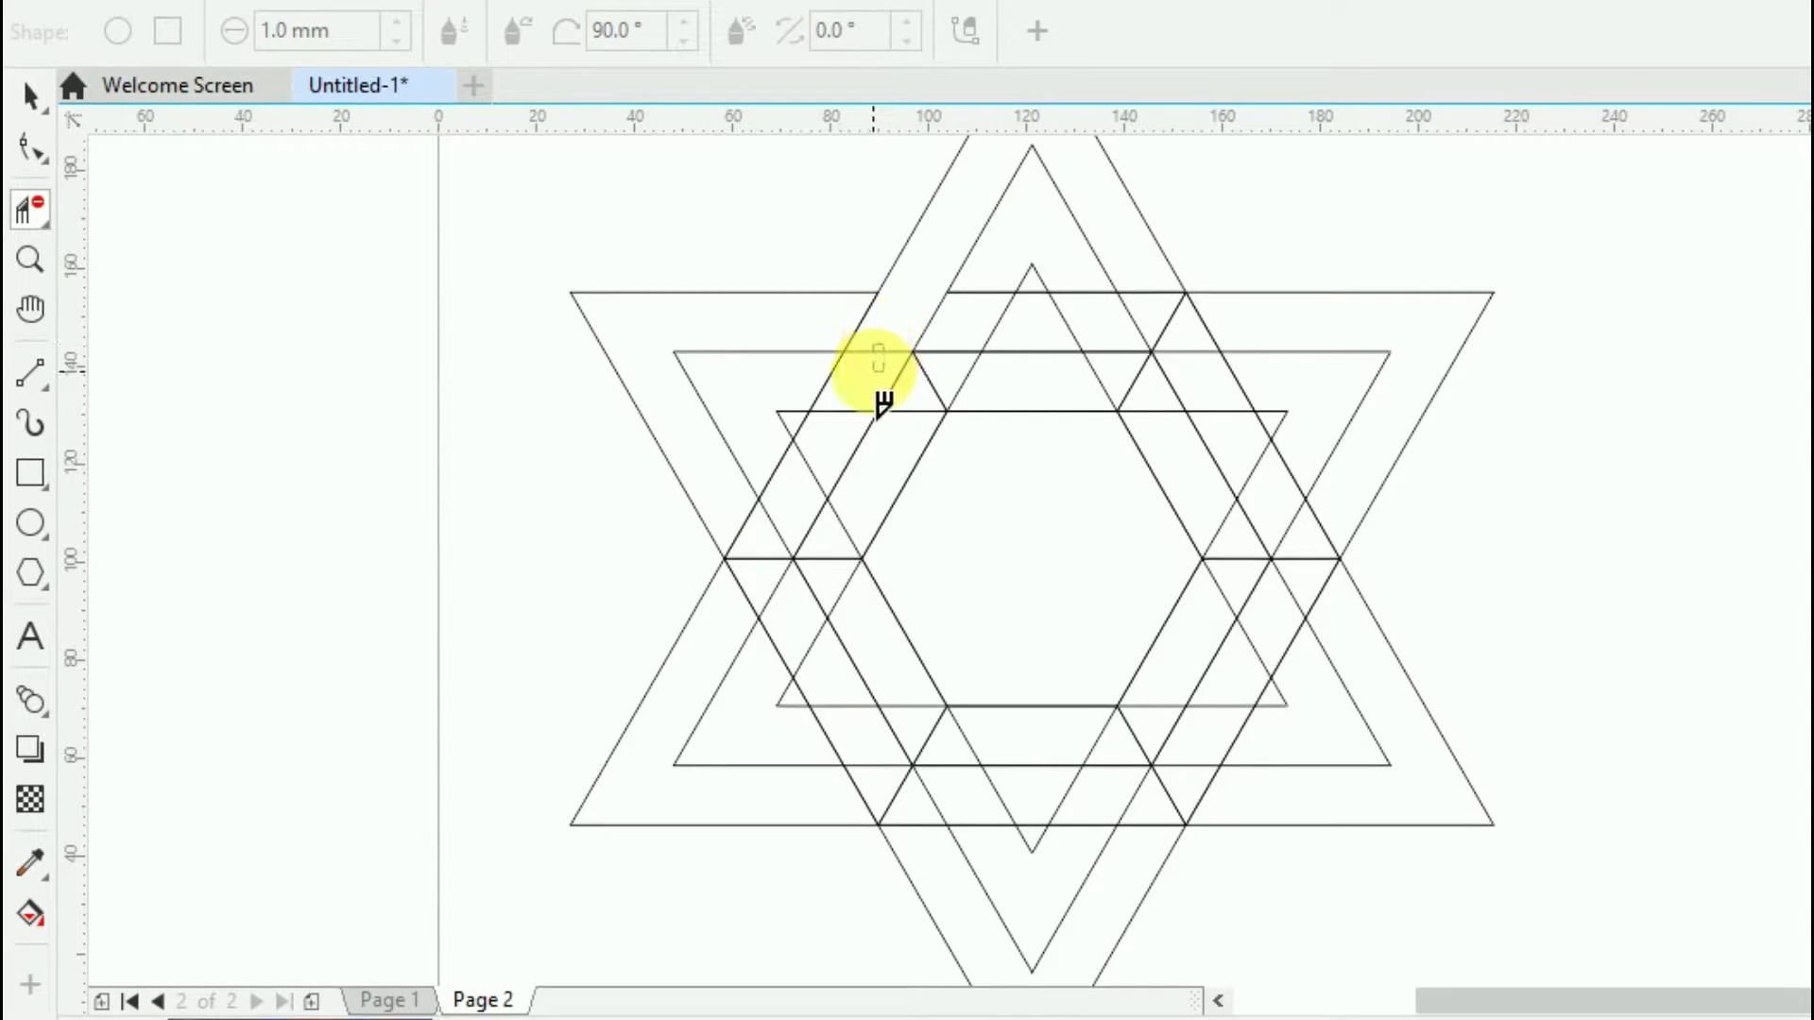
pyautogui.click(836, 412)
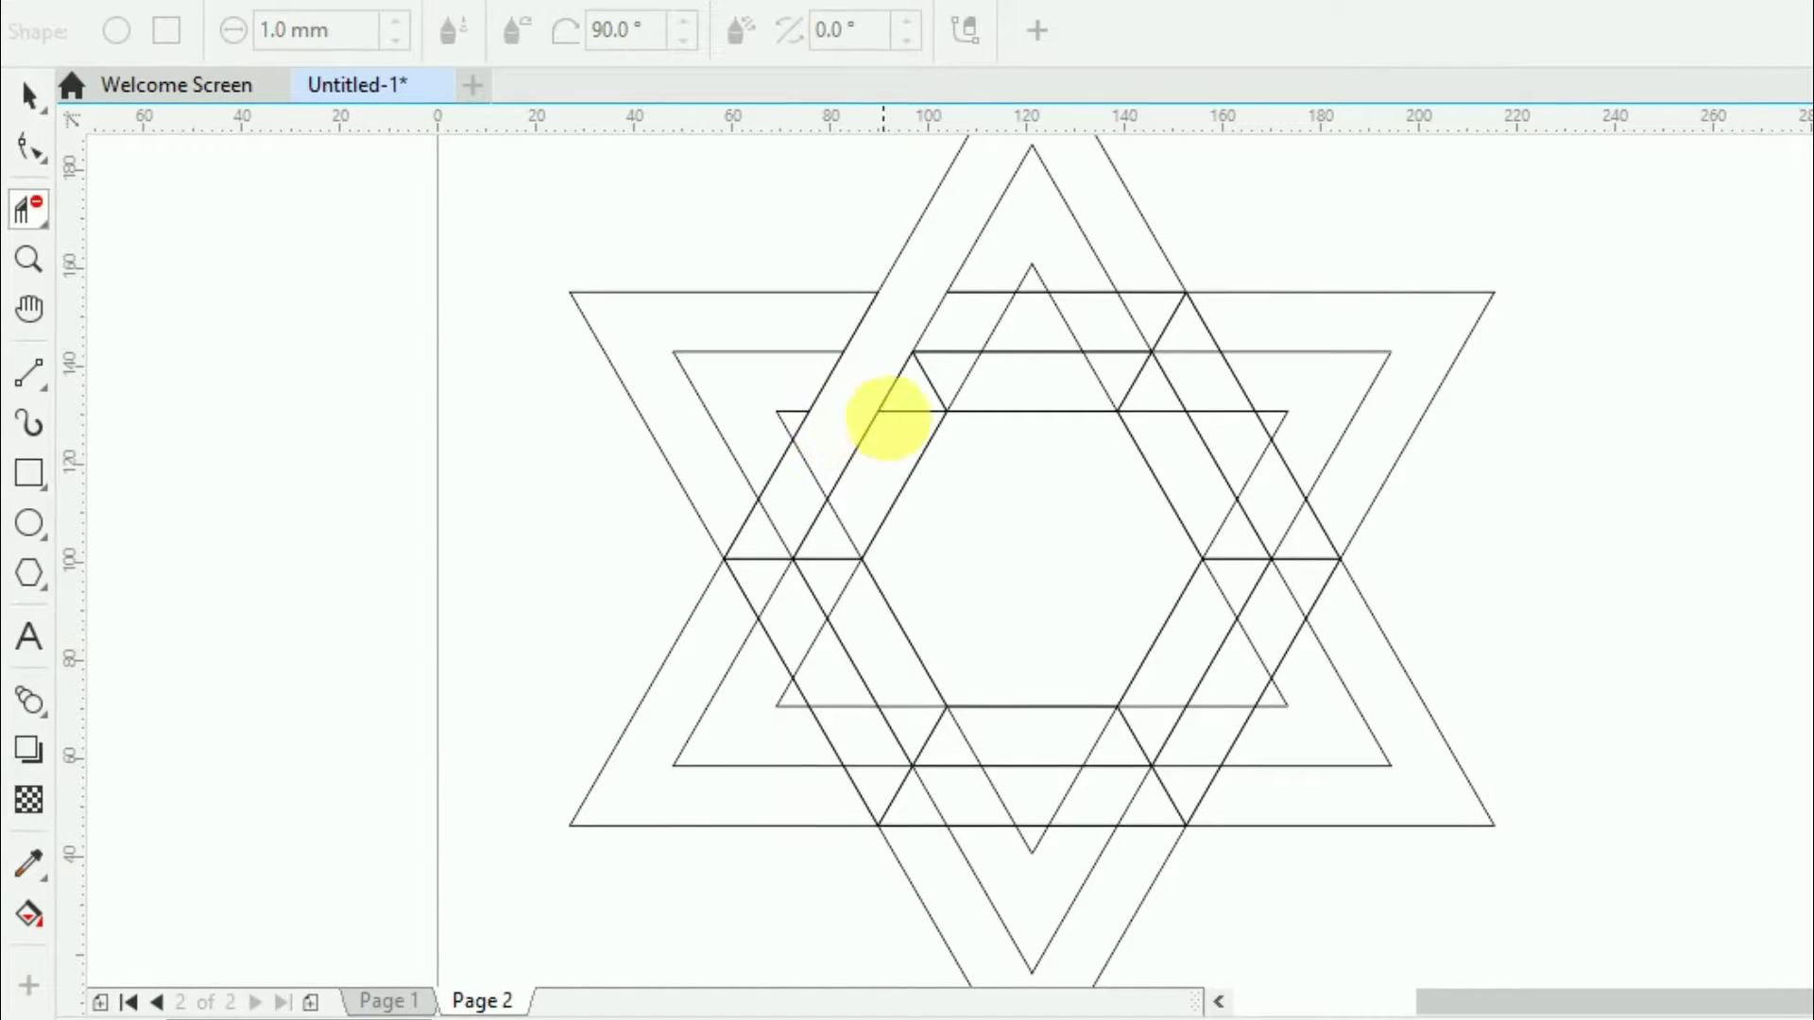
pyautogui.click(973, 295)
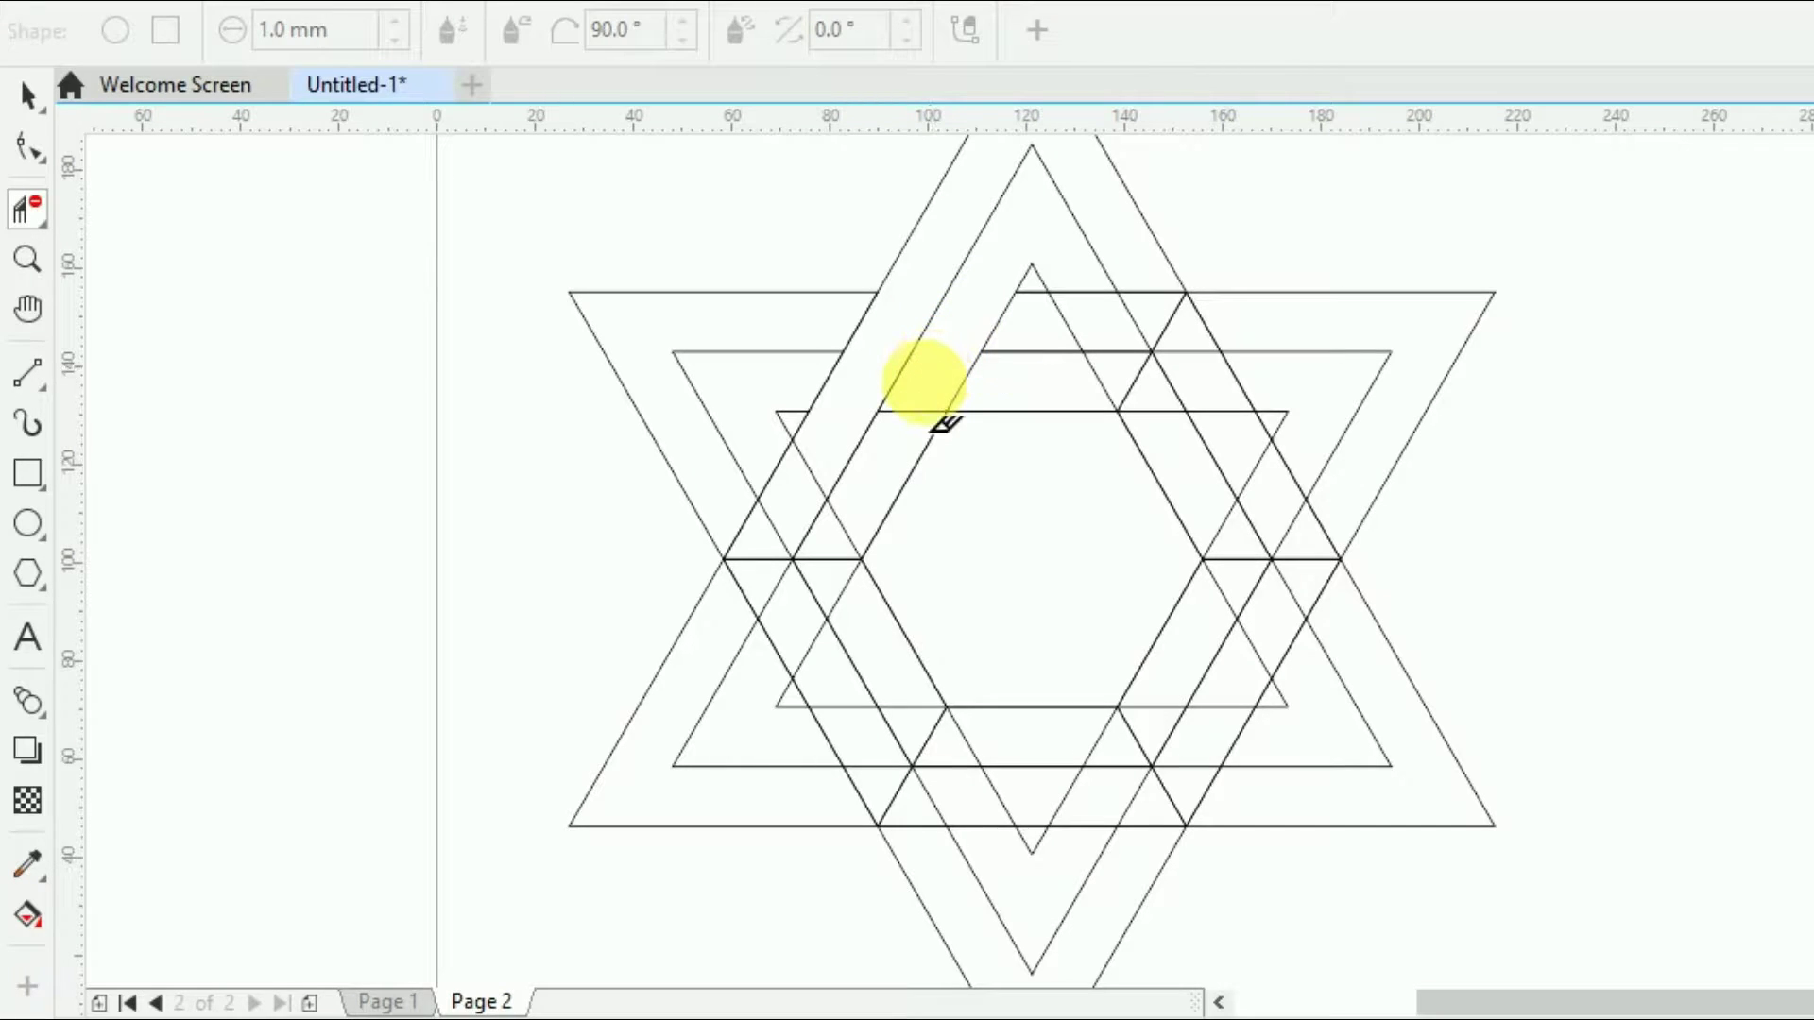
pyautogui.click(909, 412)
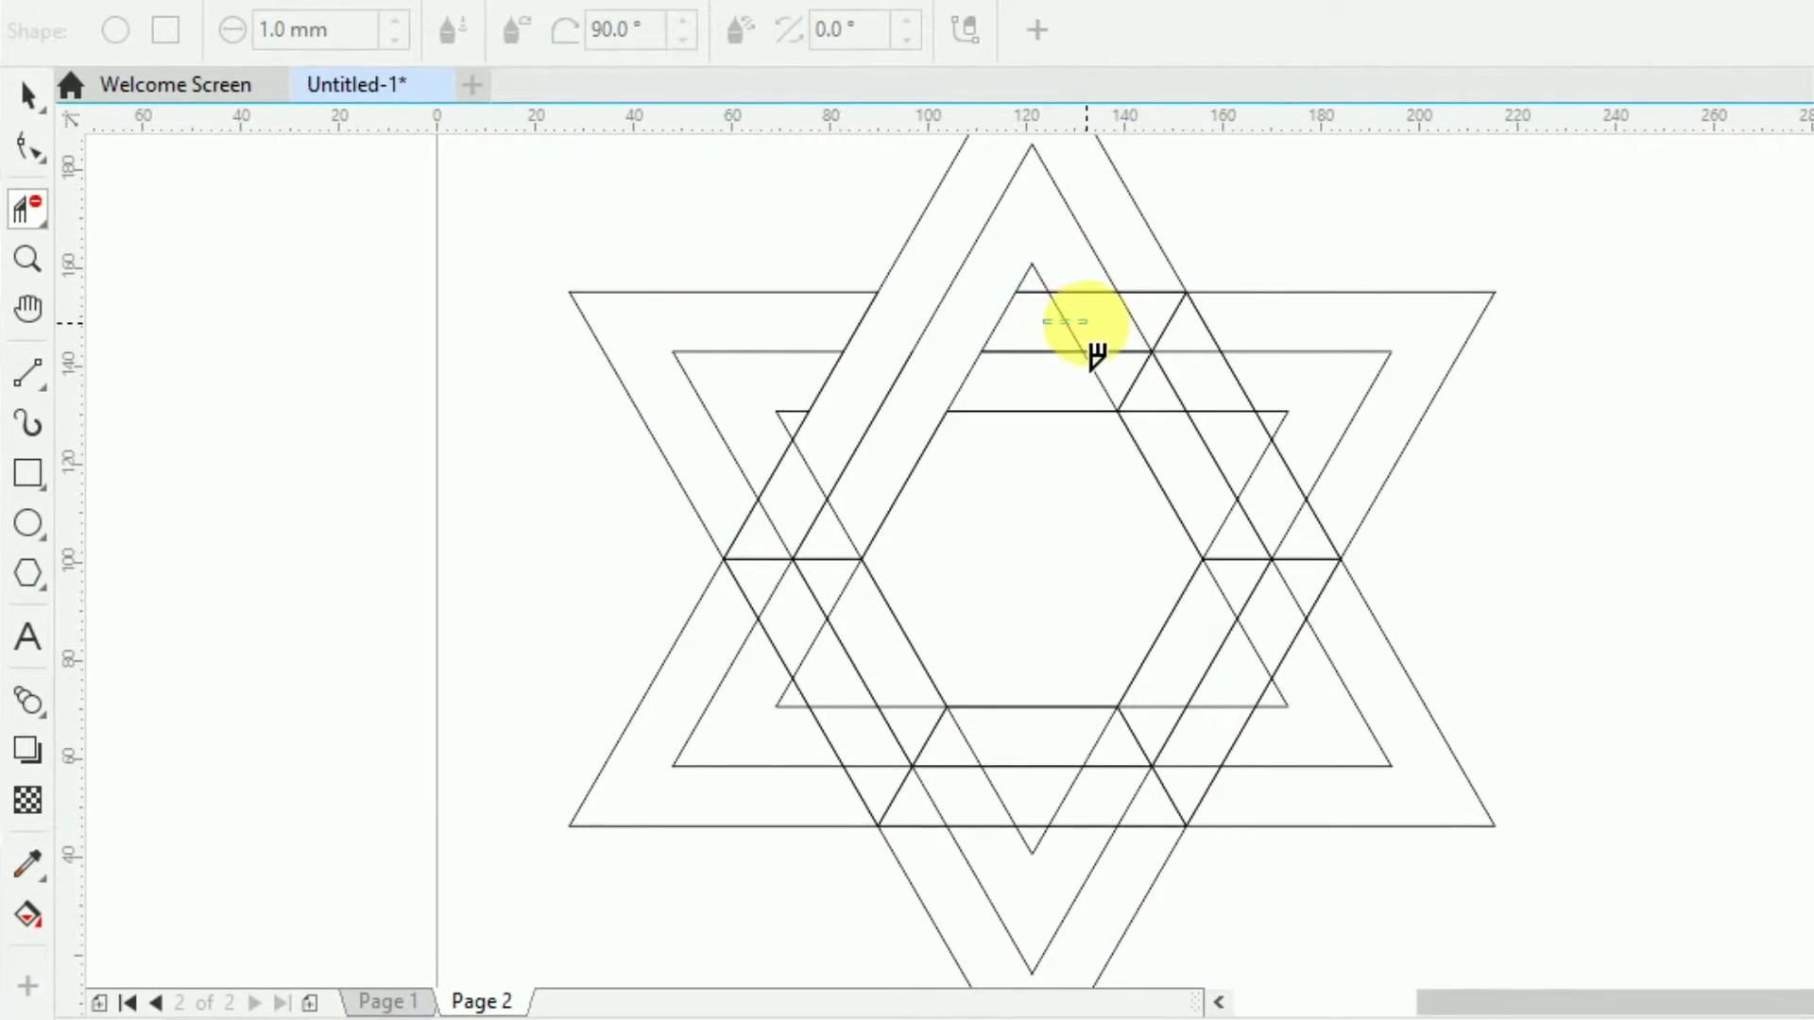
# Cut away the line segments crossing the star's upper horizontal band, so that the band runs over the top point's right arm.
pyautogui.click(1202, 323)
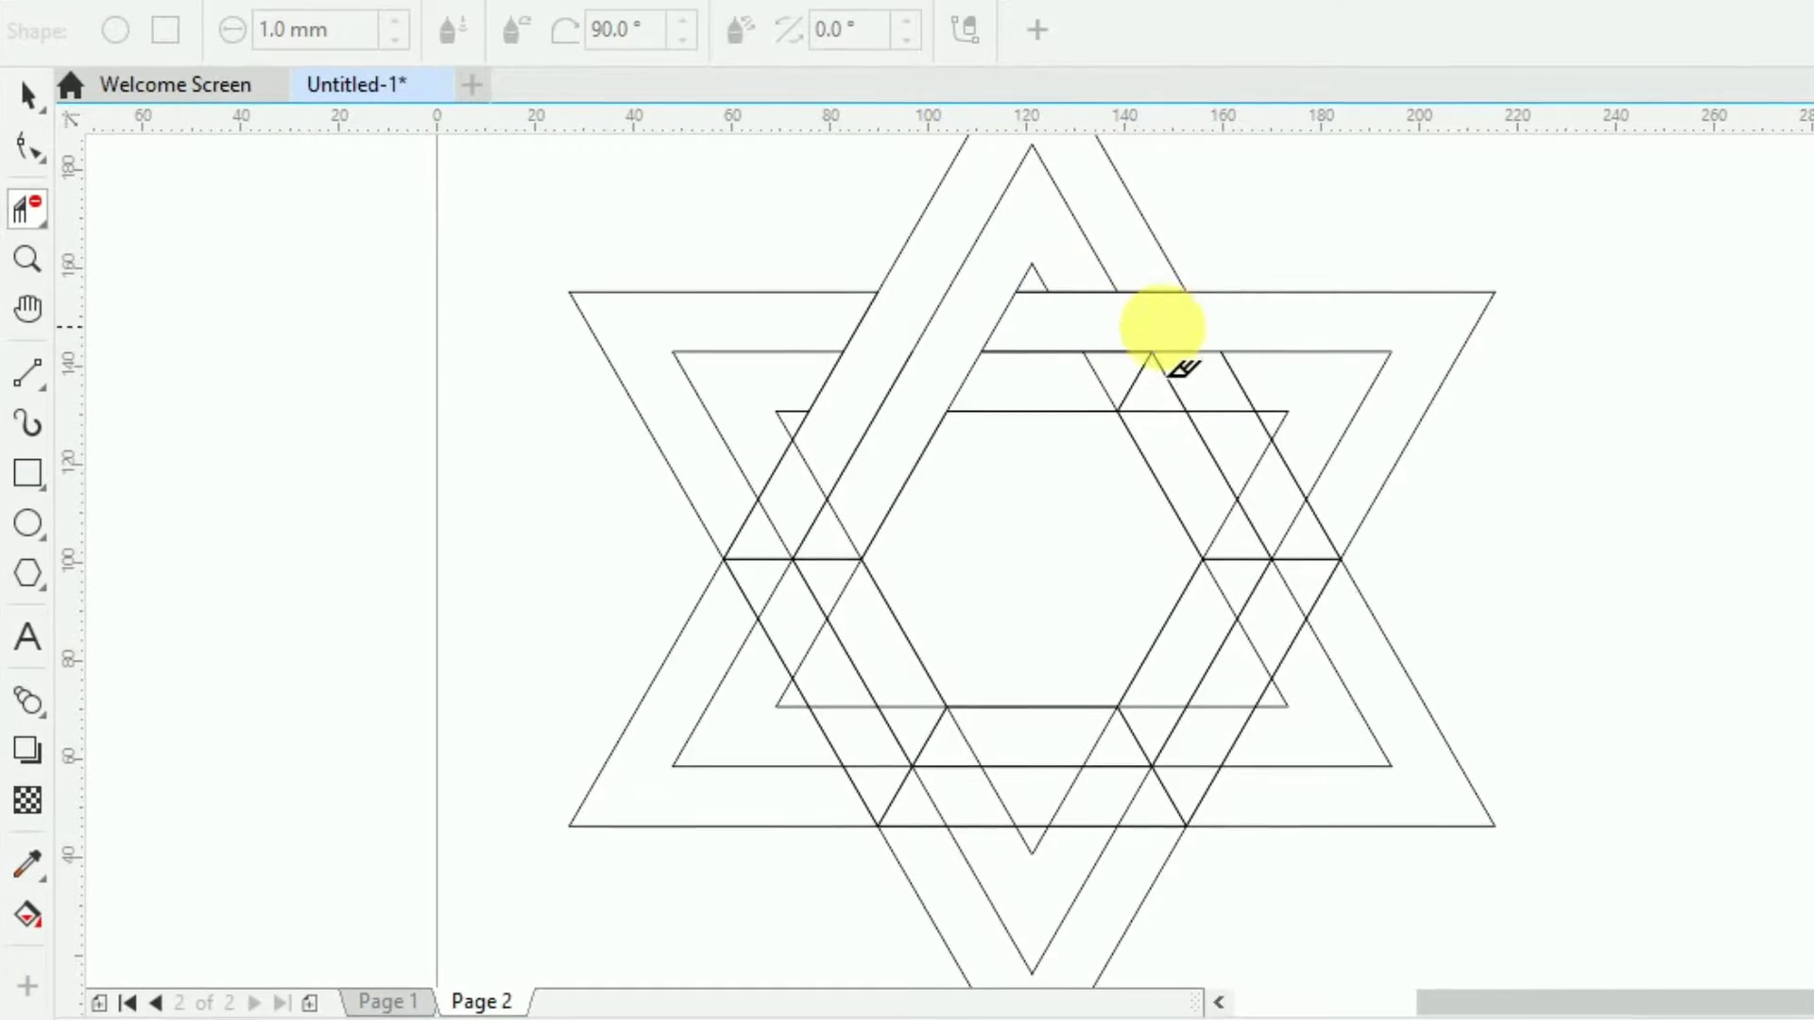
pyautogui.click(1168, 323)
pyautogui.click(1091, 374)
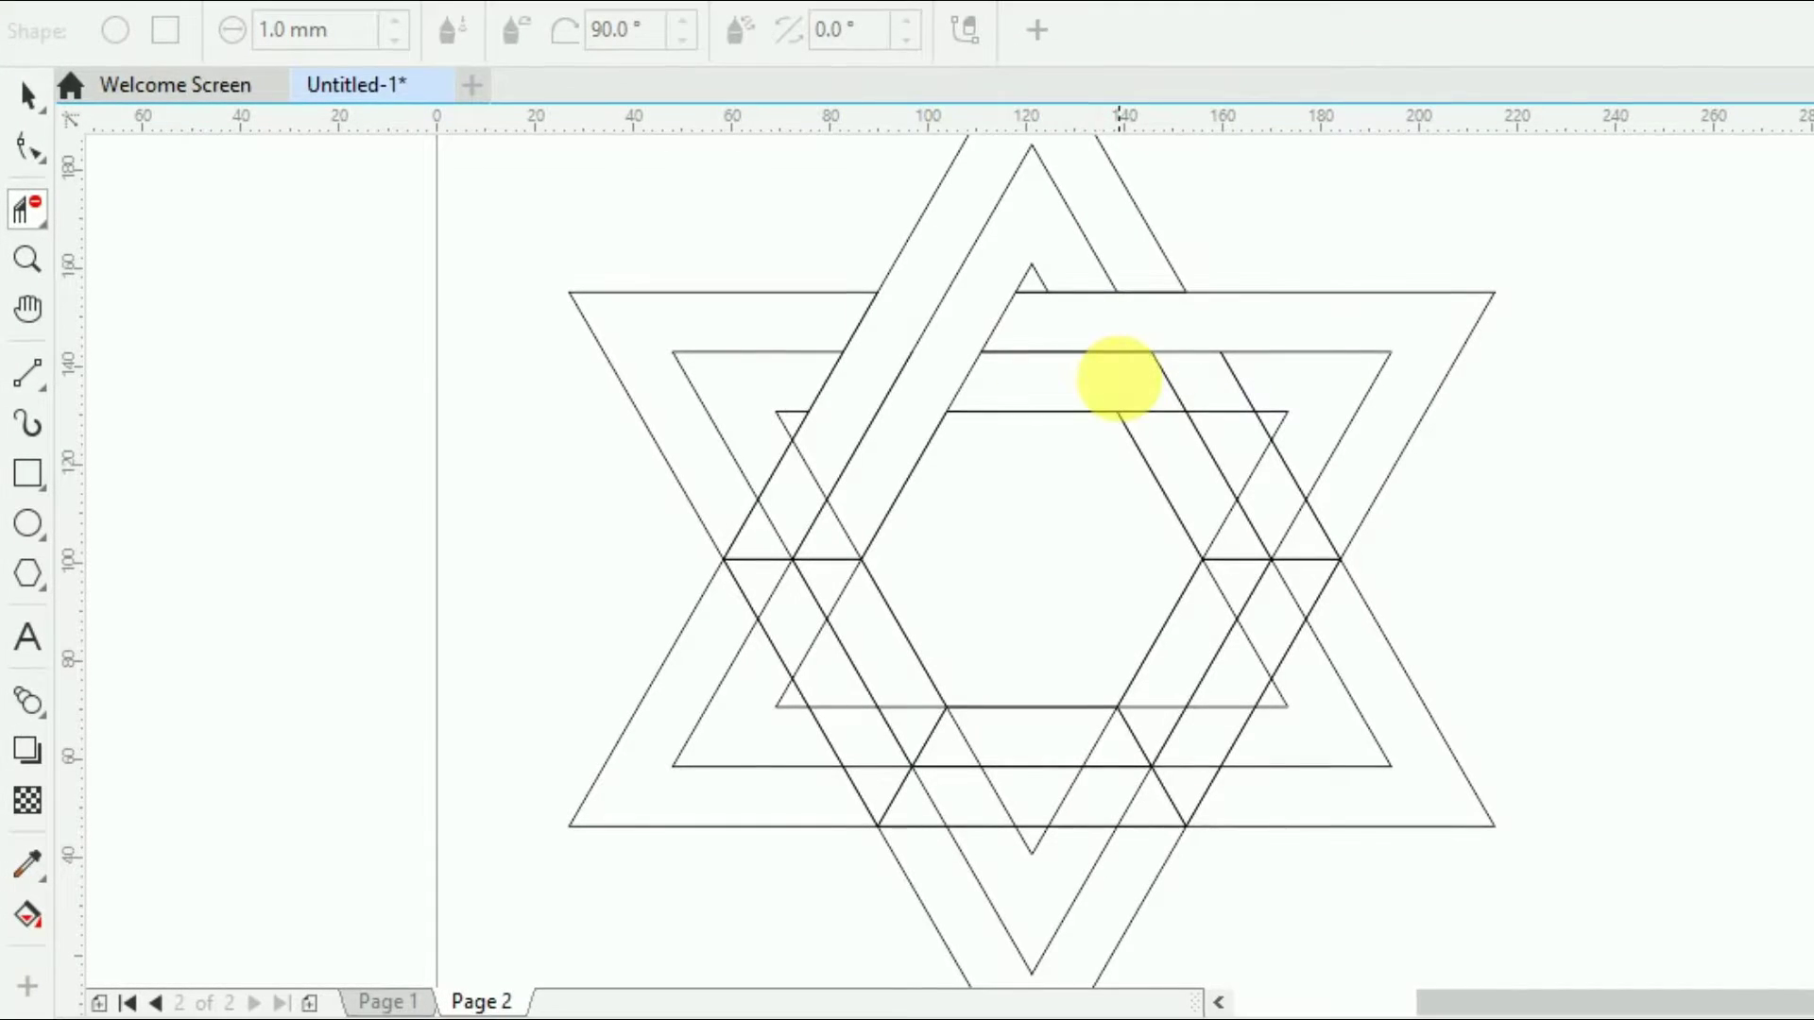
pyautogui.click(1164, 383)
pyautogui.click(1230, 376)
pyautogui.press('space')
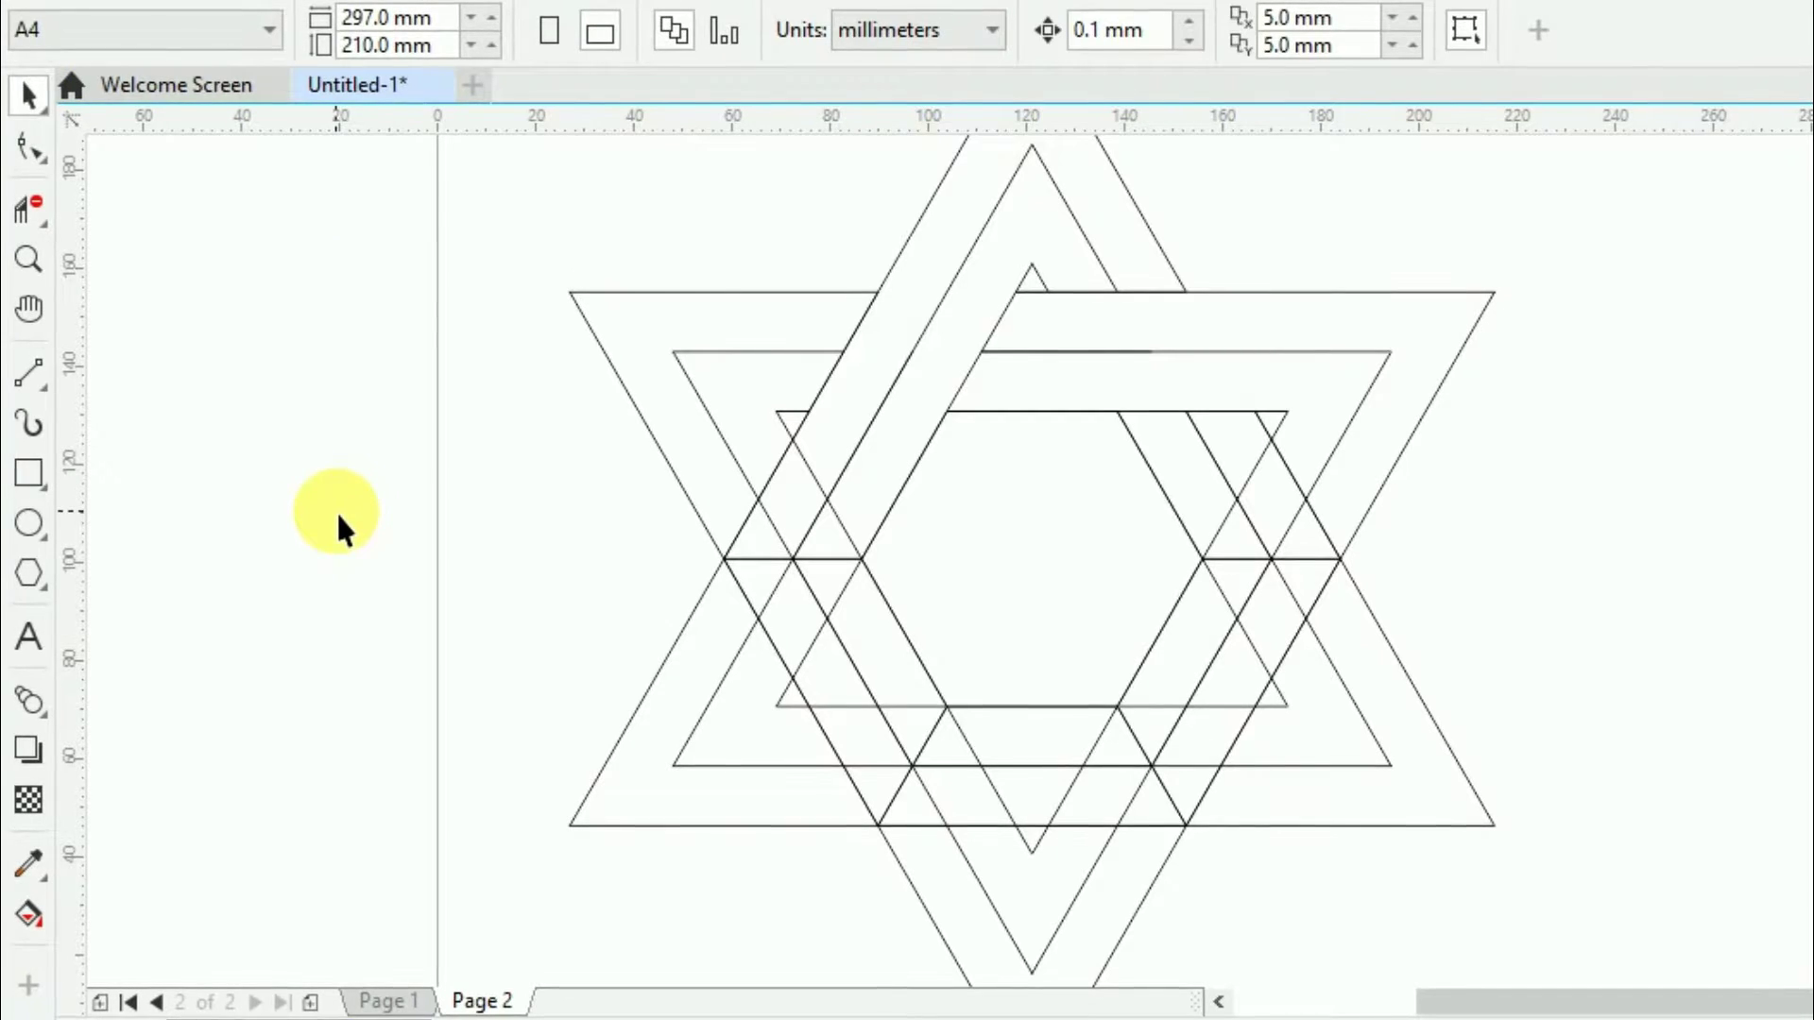
# Weld all the star's lines into a single curve.
pyautogui.hotkey('ctrl', 'a')
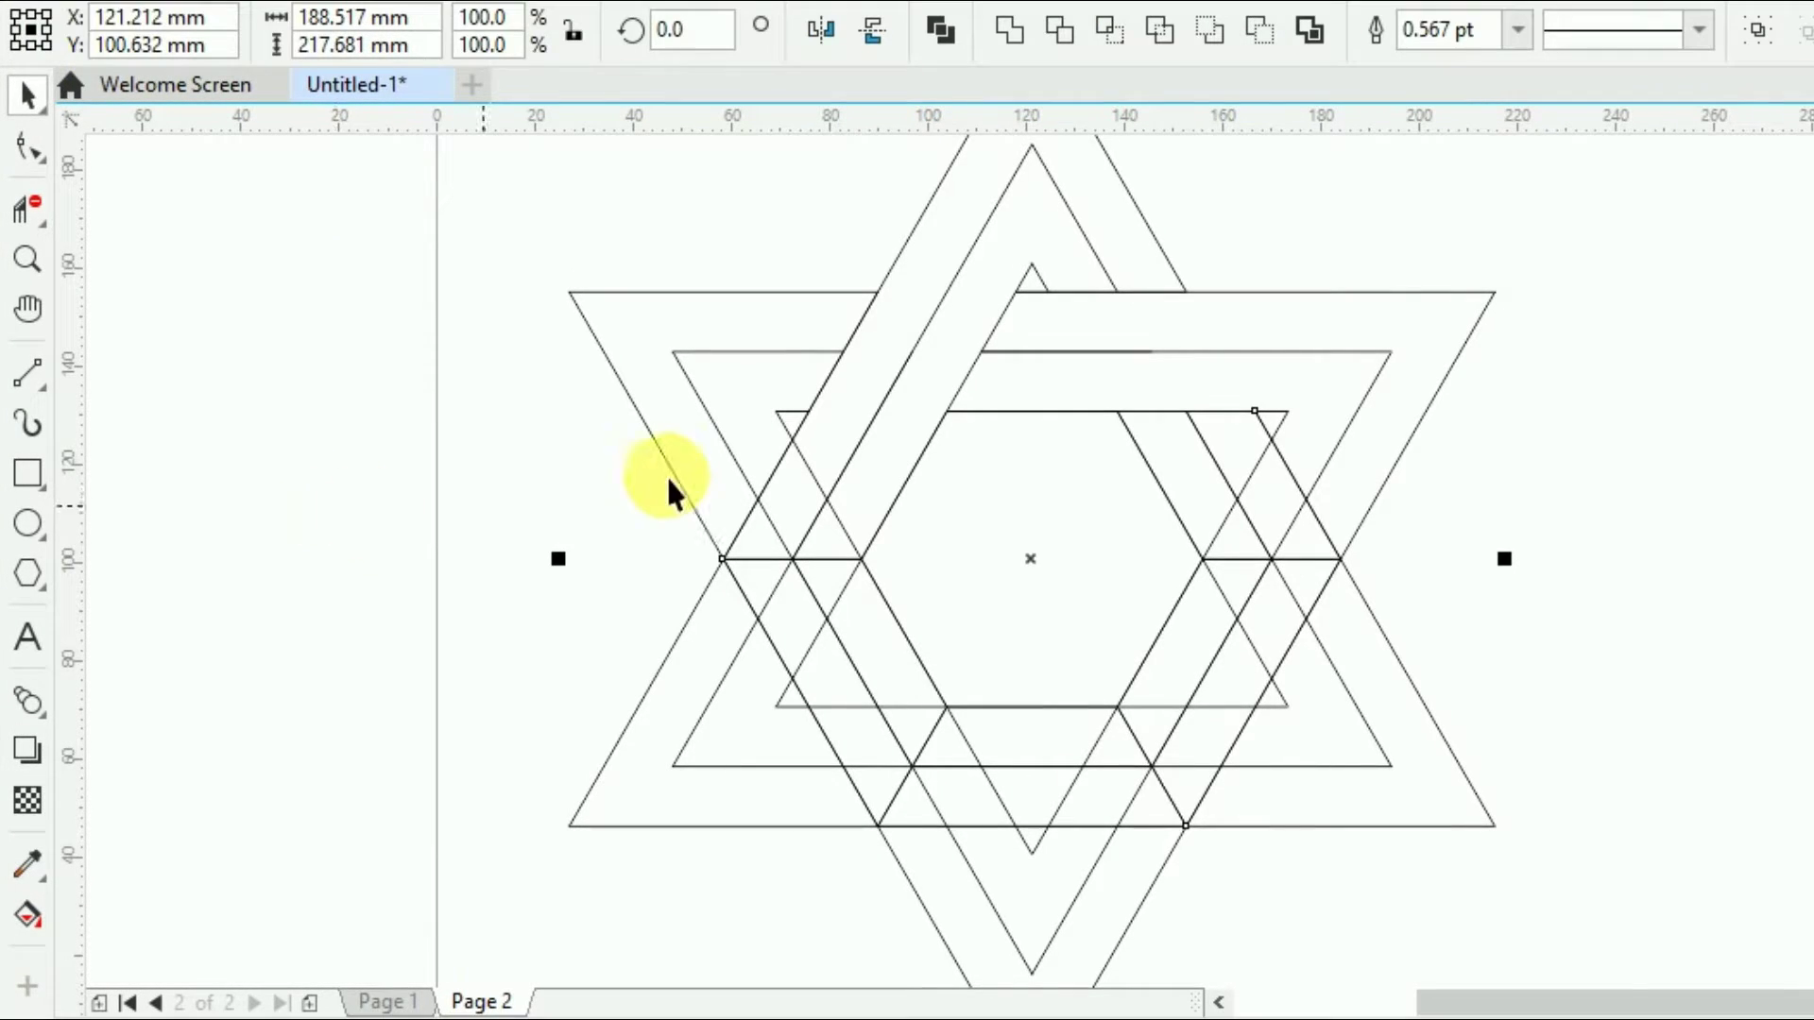
pyautogui.click(1006, 28)
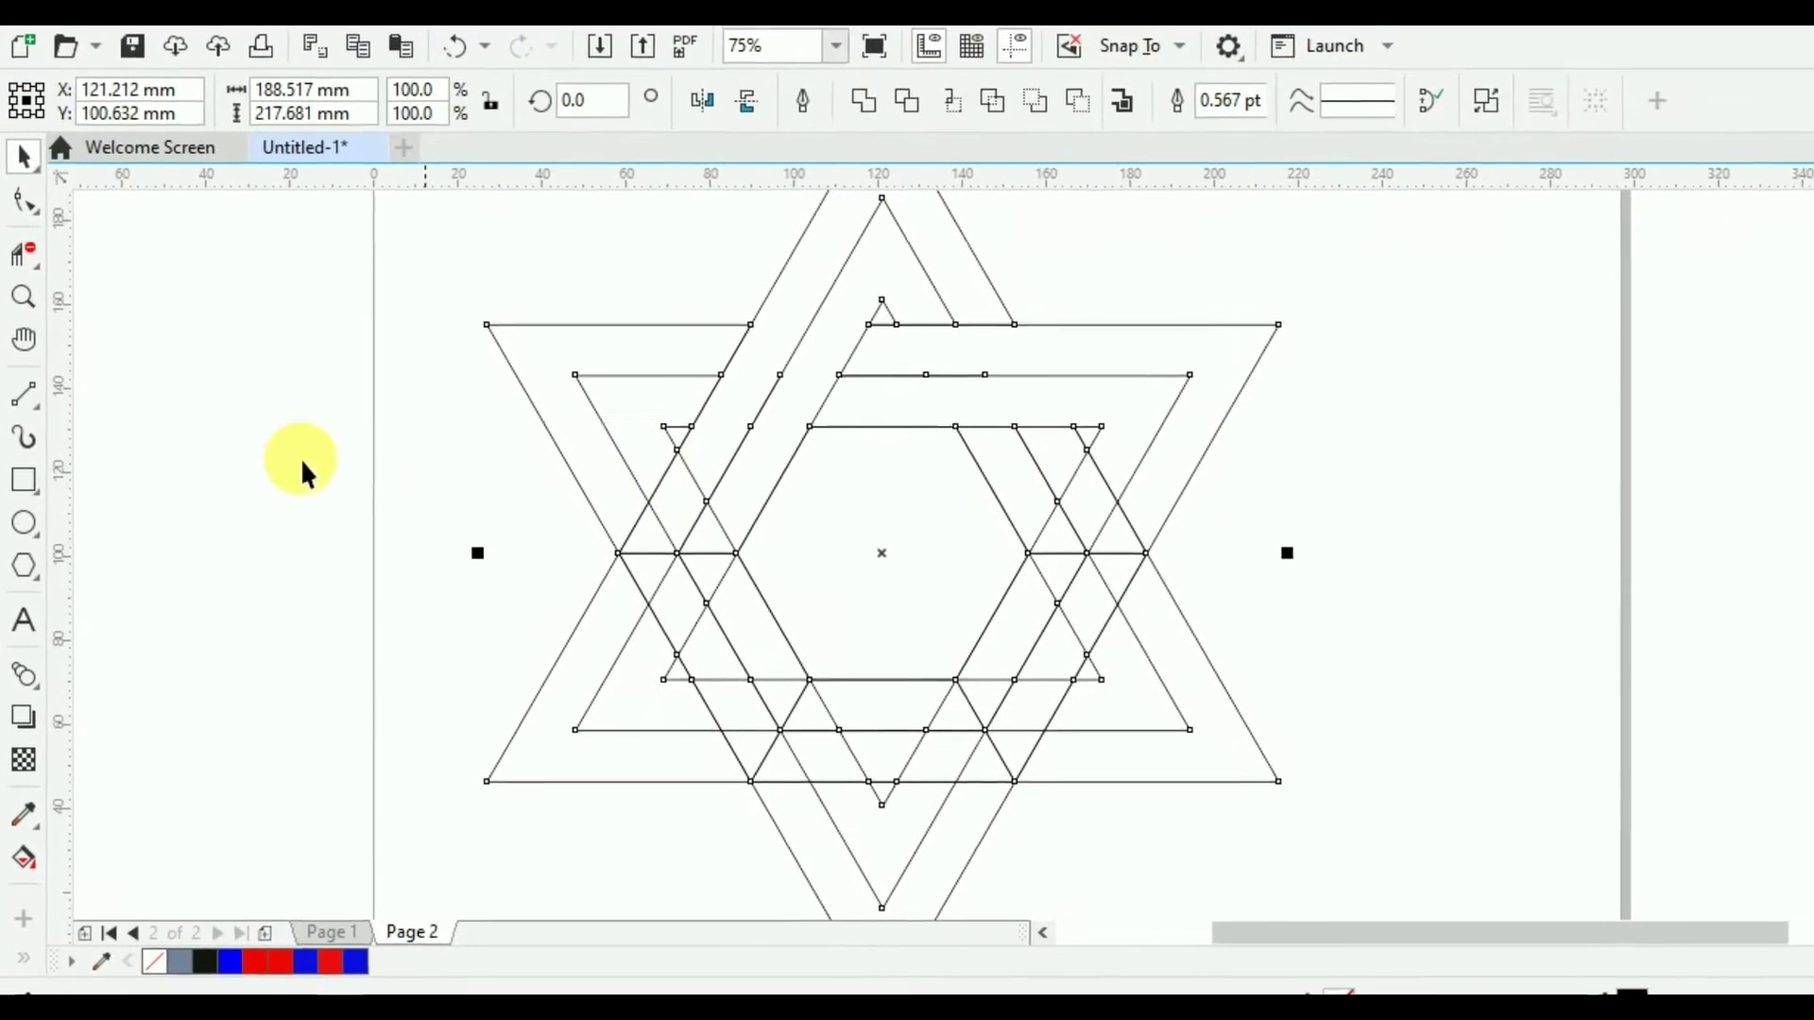
pyautogui.click(240, 408)
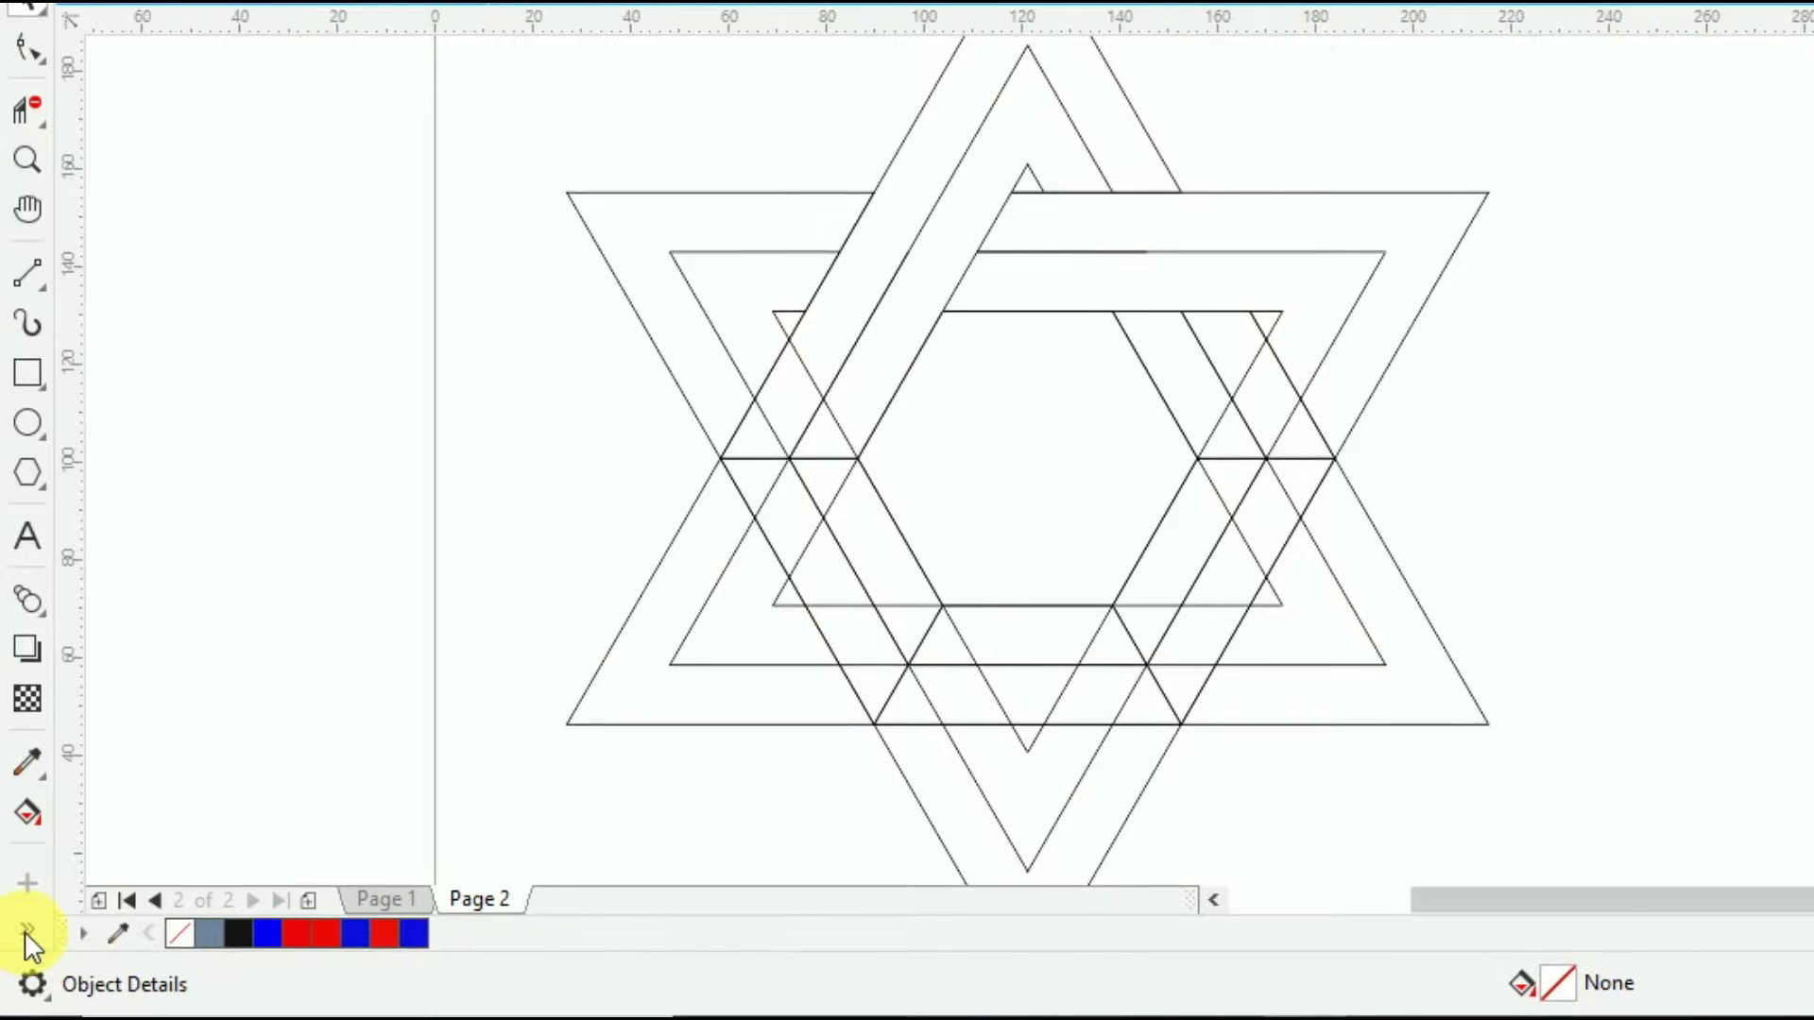
# Fill the outer and inner strips of the top point and of the upper-right point blue-grey with Smart Fill.
pyautogui.click(25, 931)
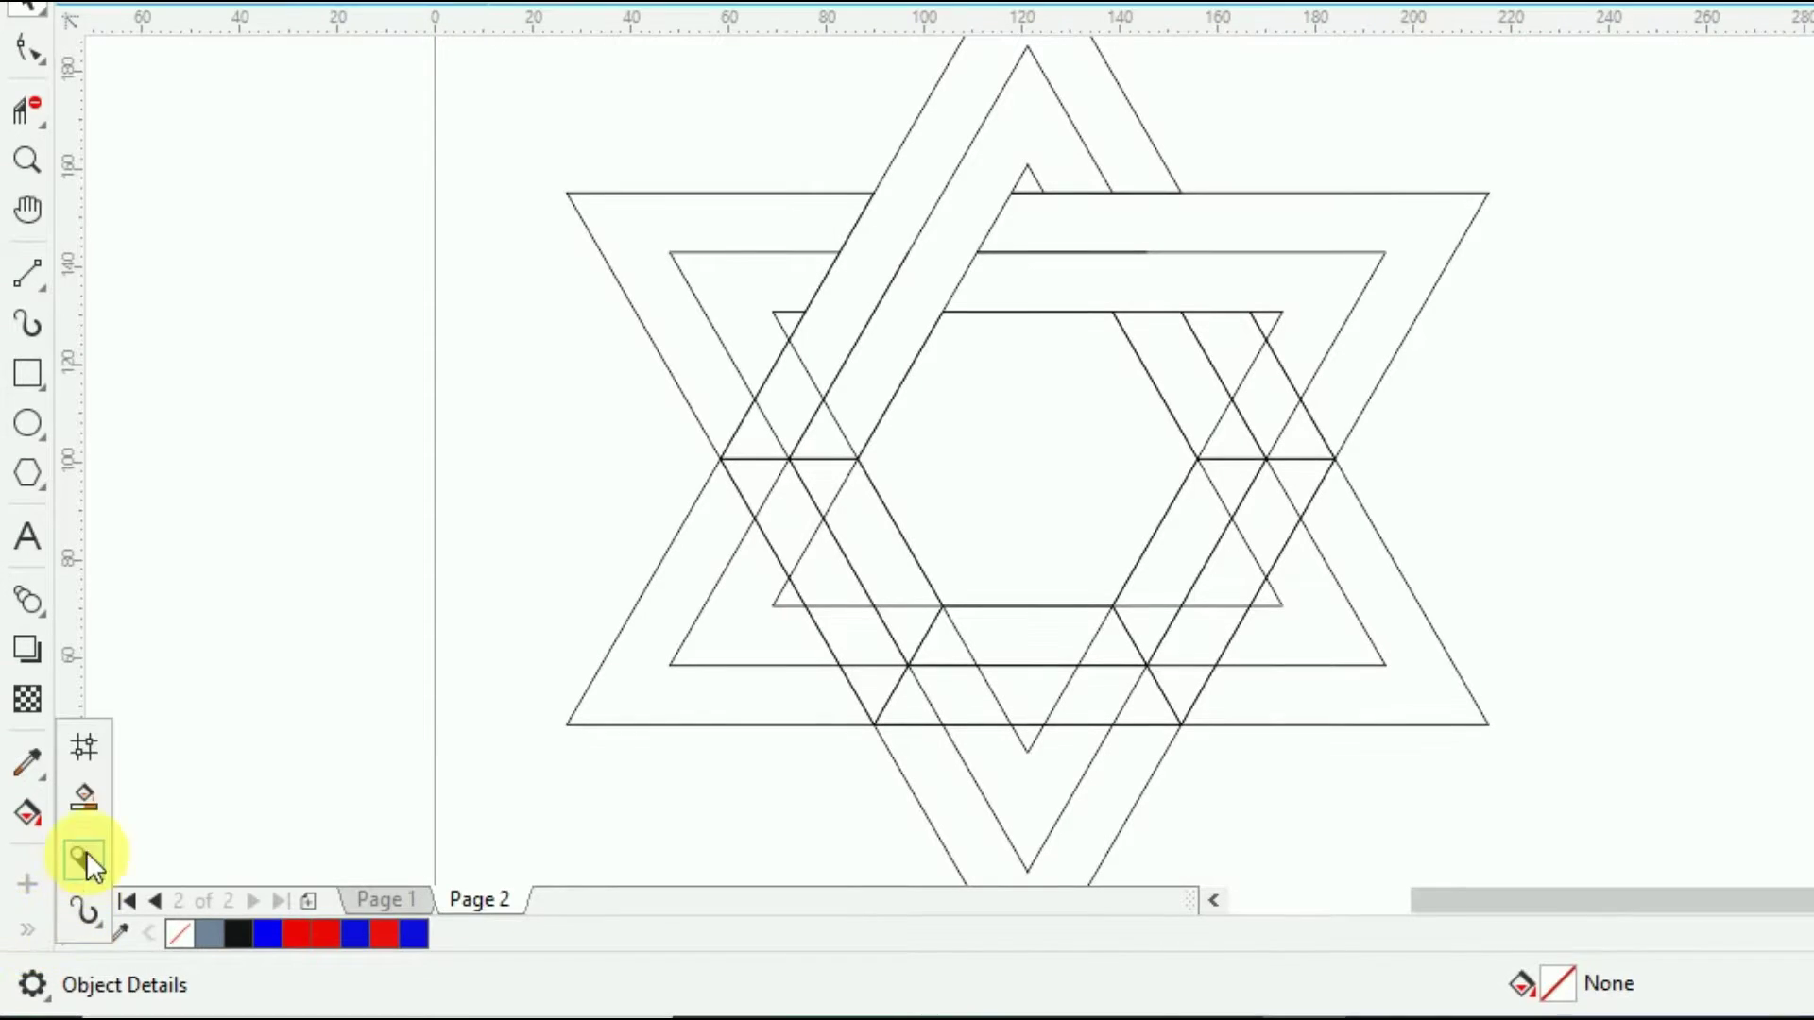
pyautogui.click(82, 800)
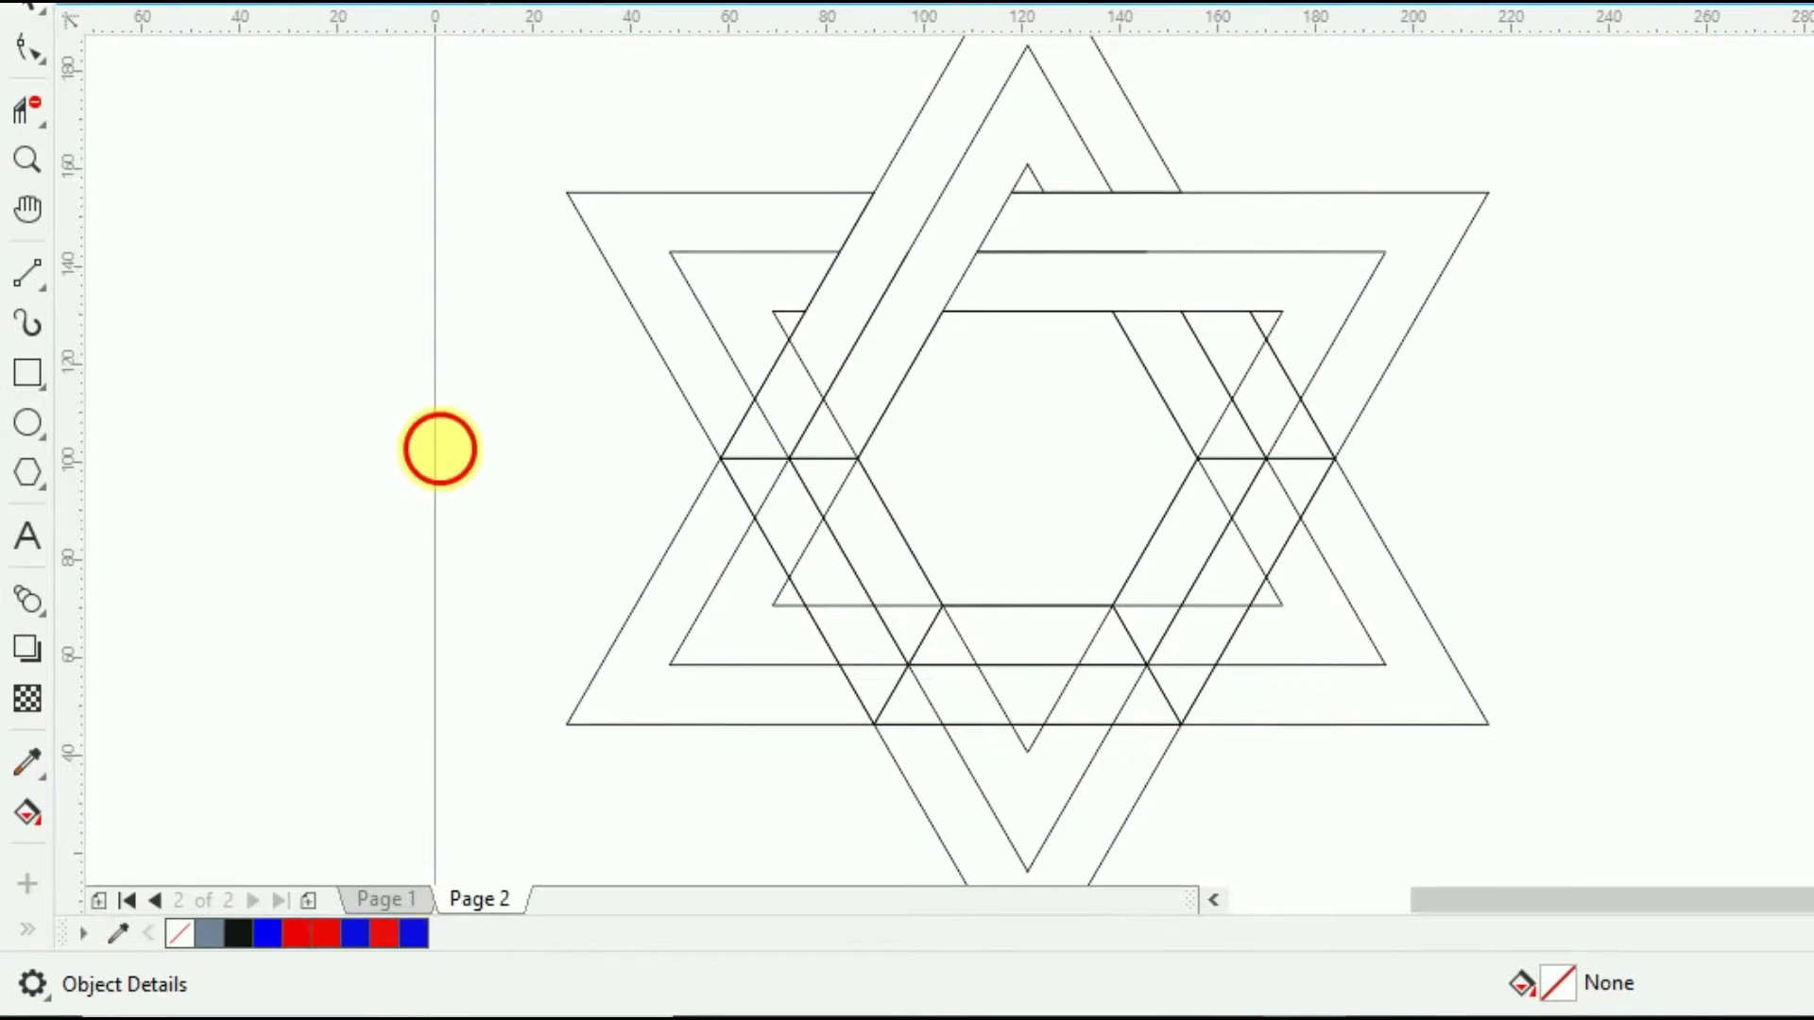
pyautogui.click(911, 236)
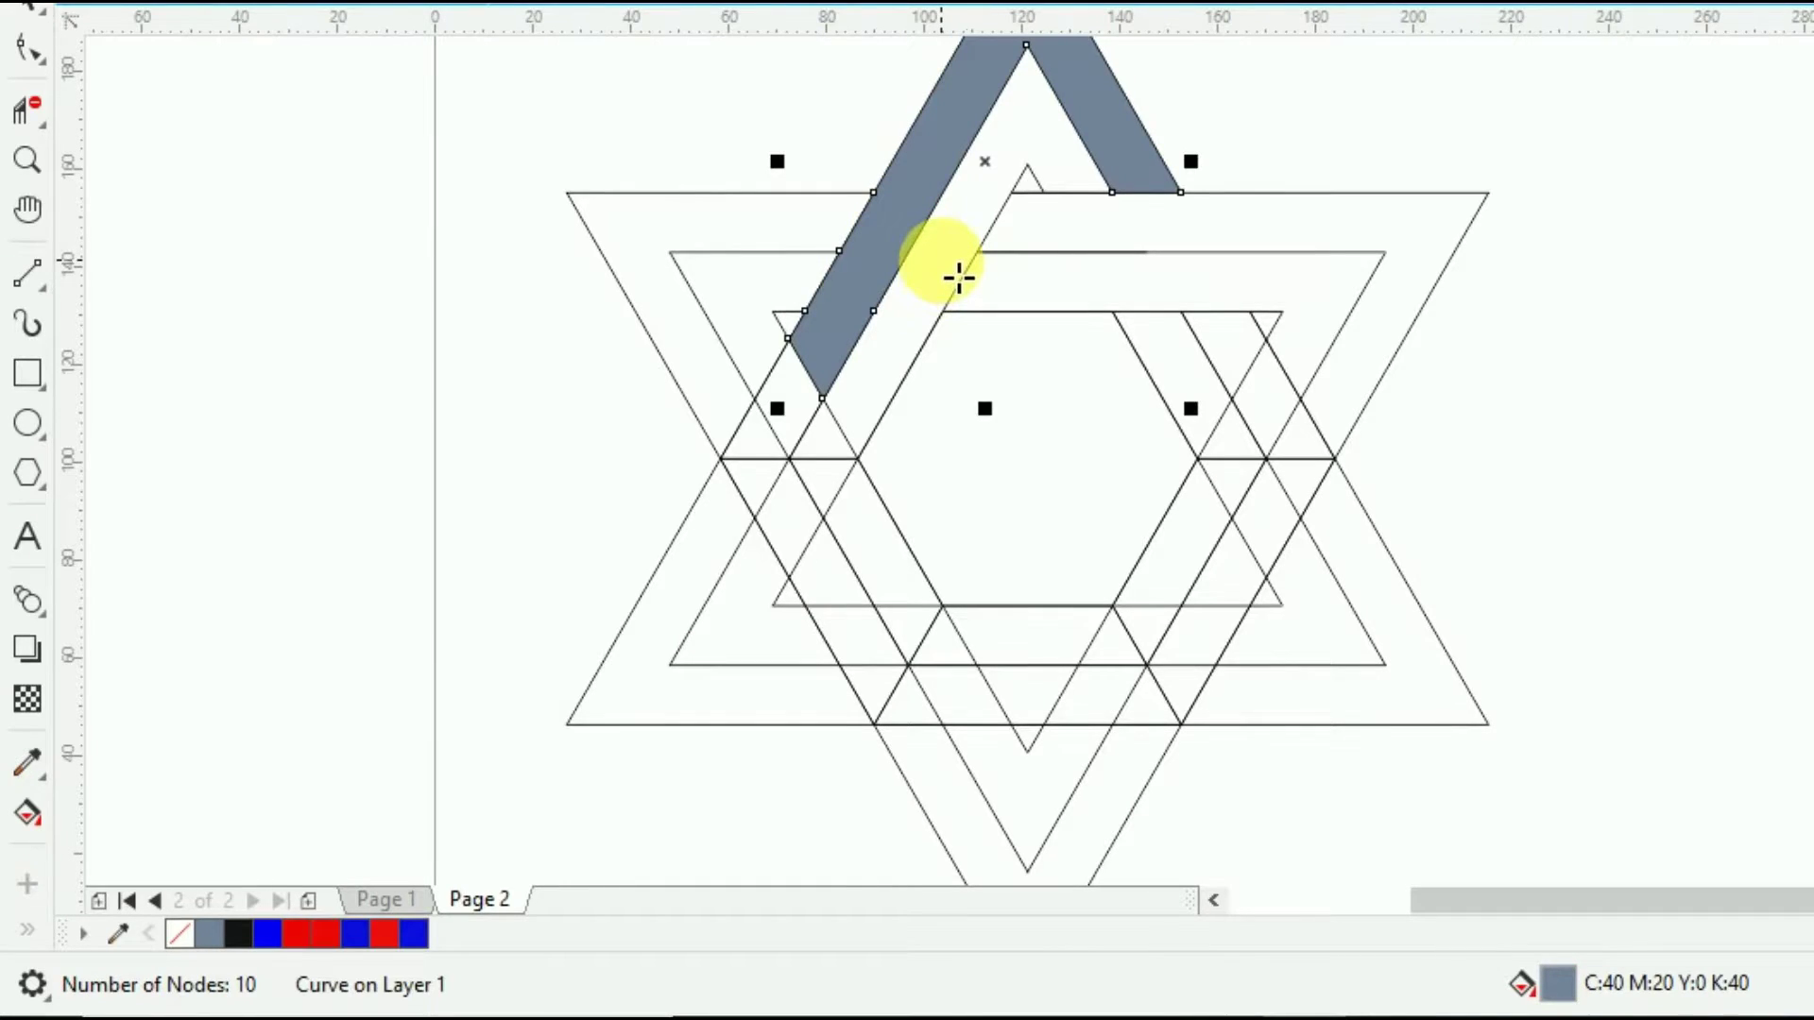
pyautogui.click(950, 272)
pyautogui.click(1197, 269)
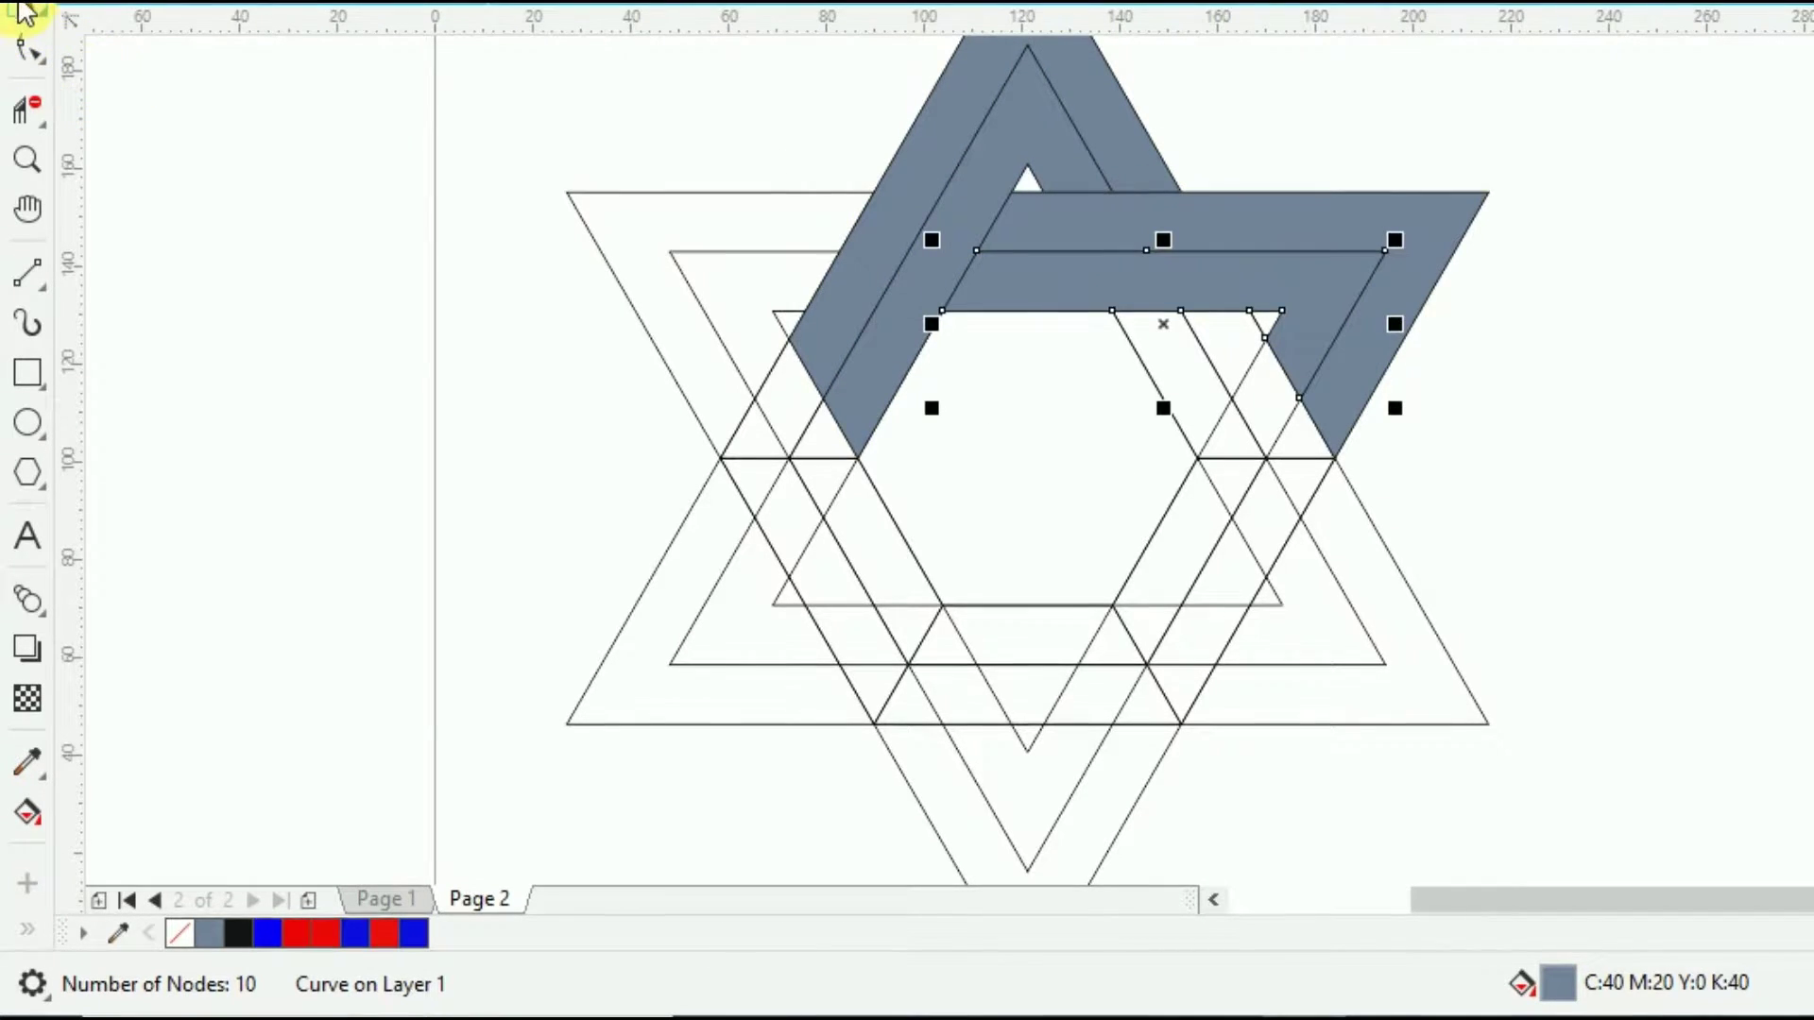
pyautogui.click(463, 278)
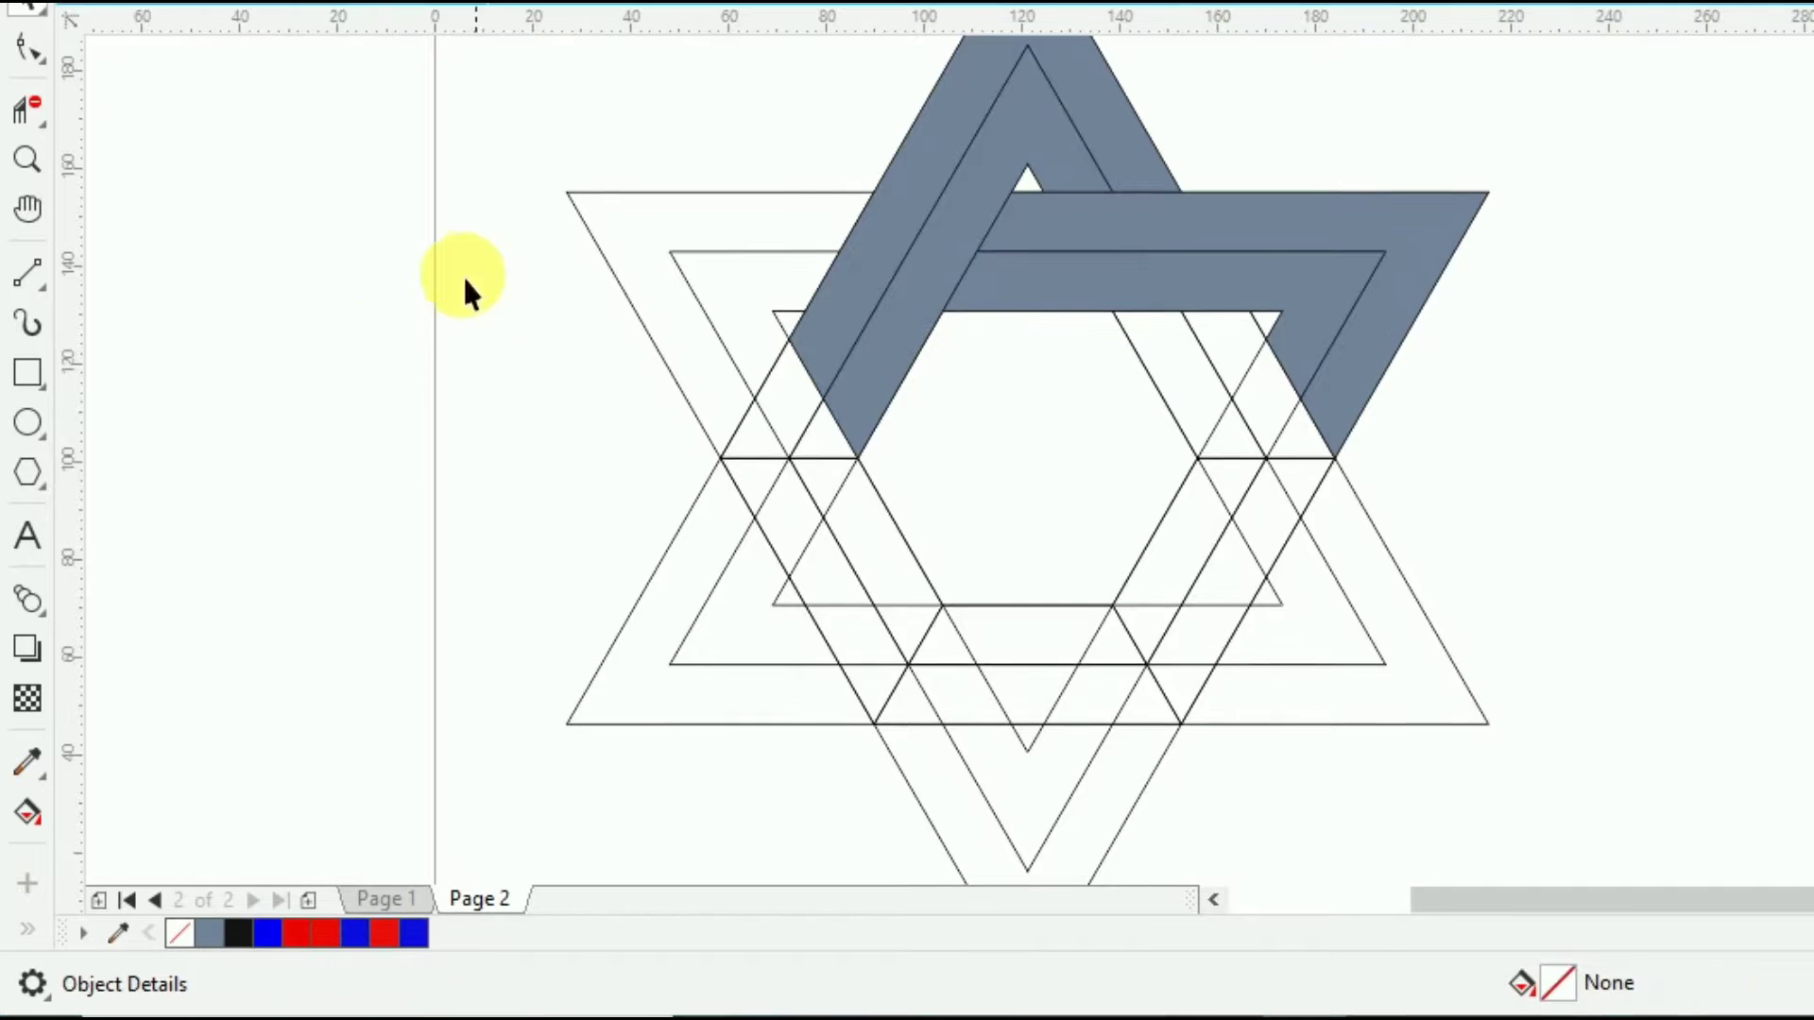
# Move the rotation centres of the top point's outer and inner filled strips to the star's centre.
pyautogui.click(922, 182)
pyautogui.click(927, 179)
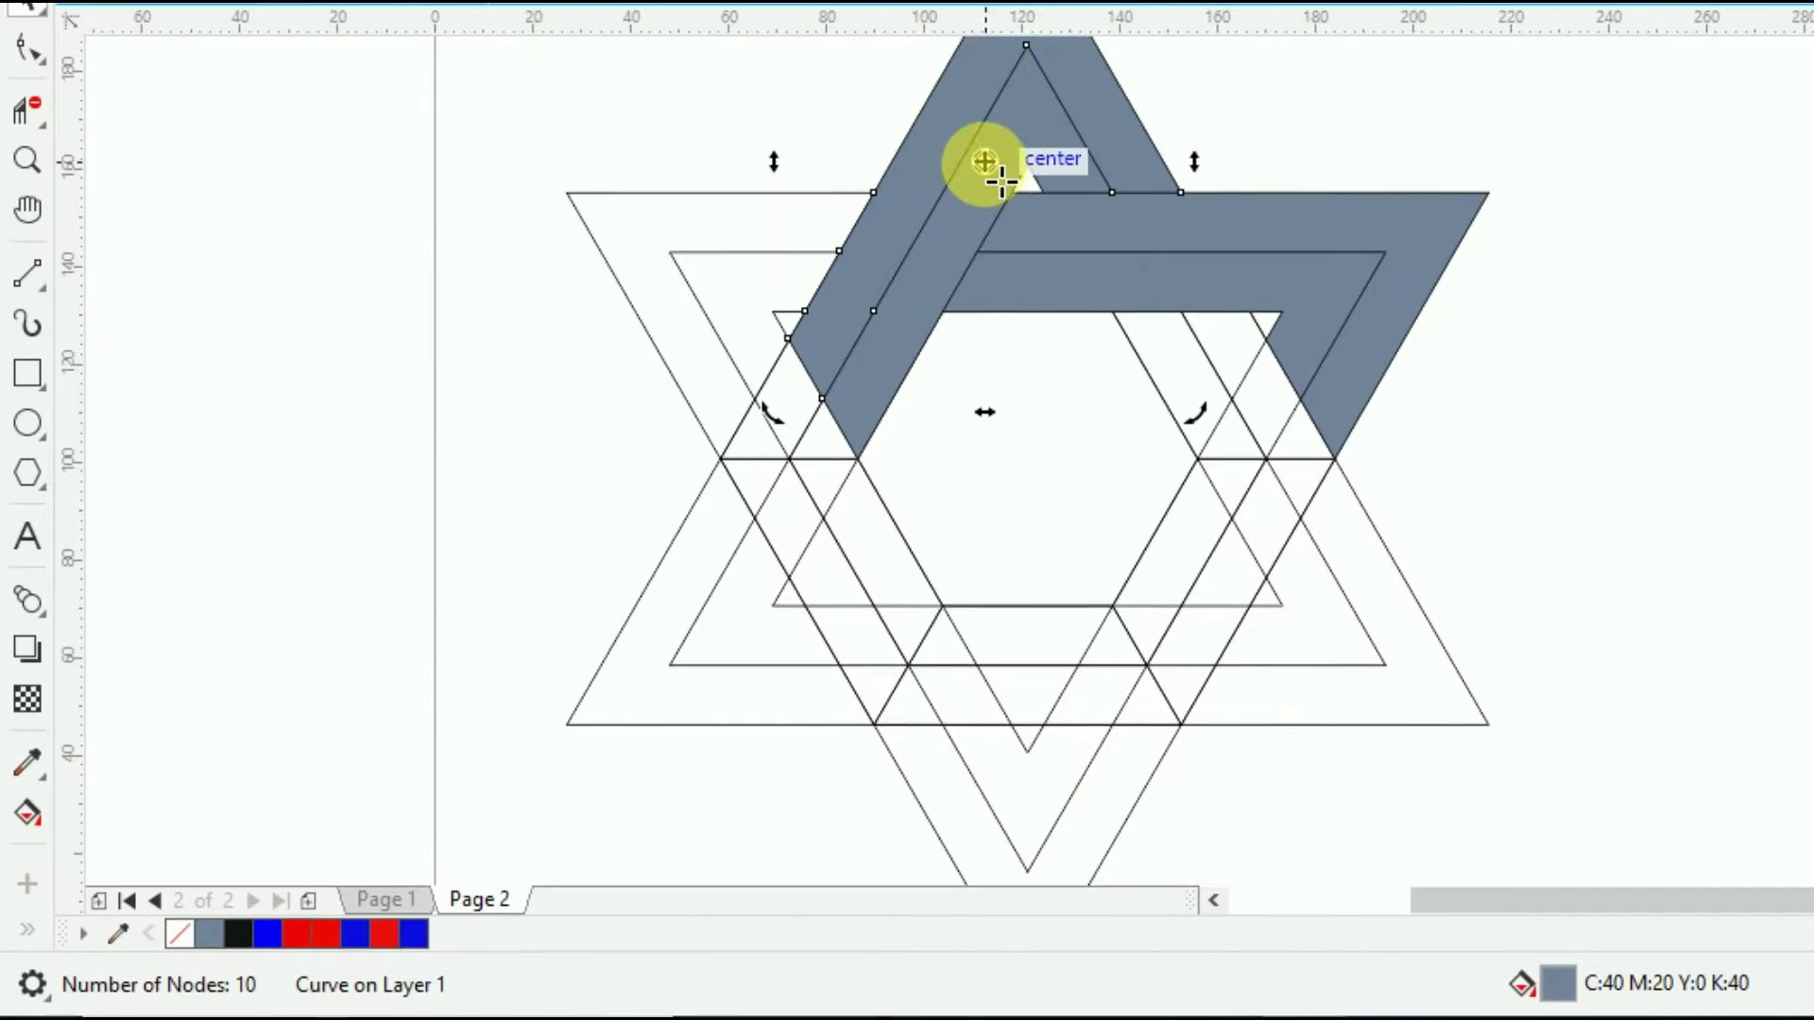
pyautogui.moveTo(985, 163); pyautogui.dragTo(1022, 396)
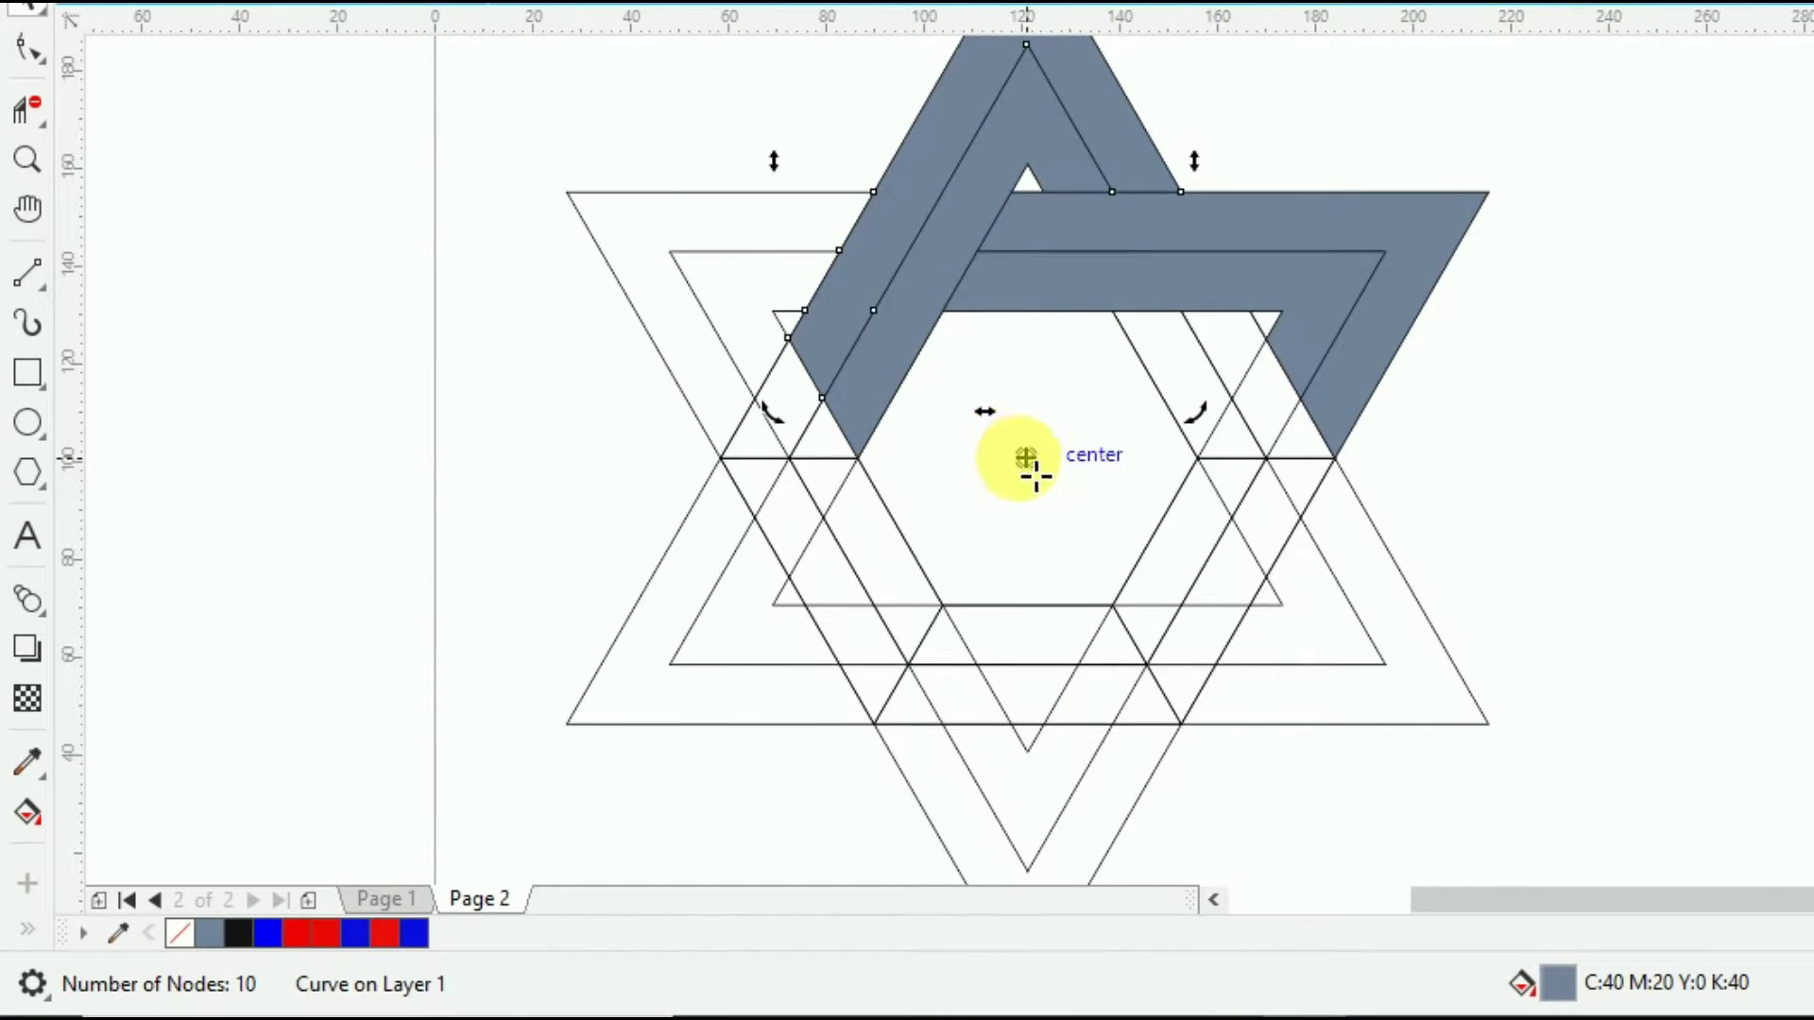
pyautogui.click(1527, 381)
pyautogui.click(987, 187)
pyautogui.click(968, 249)
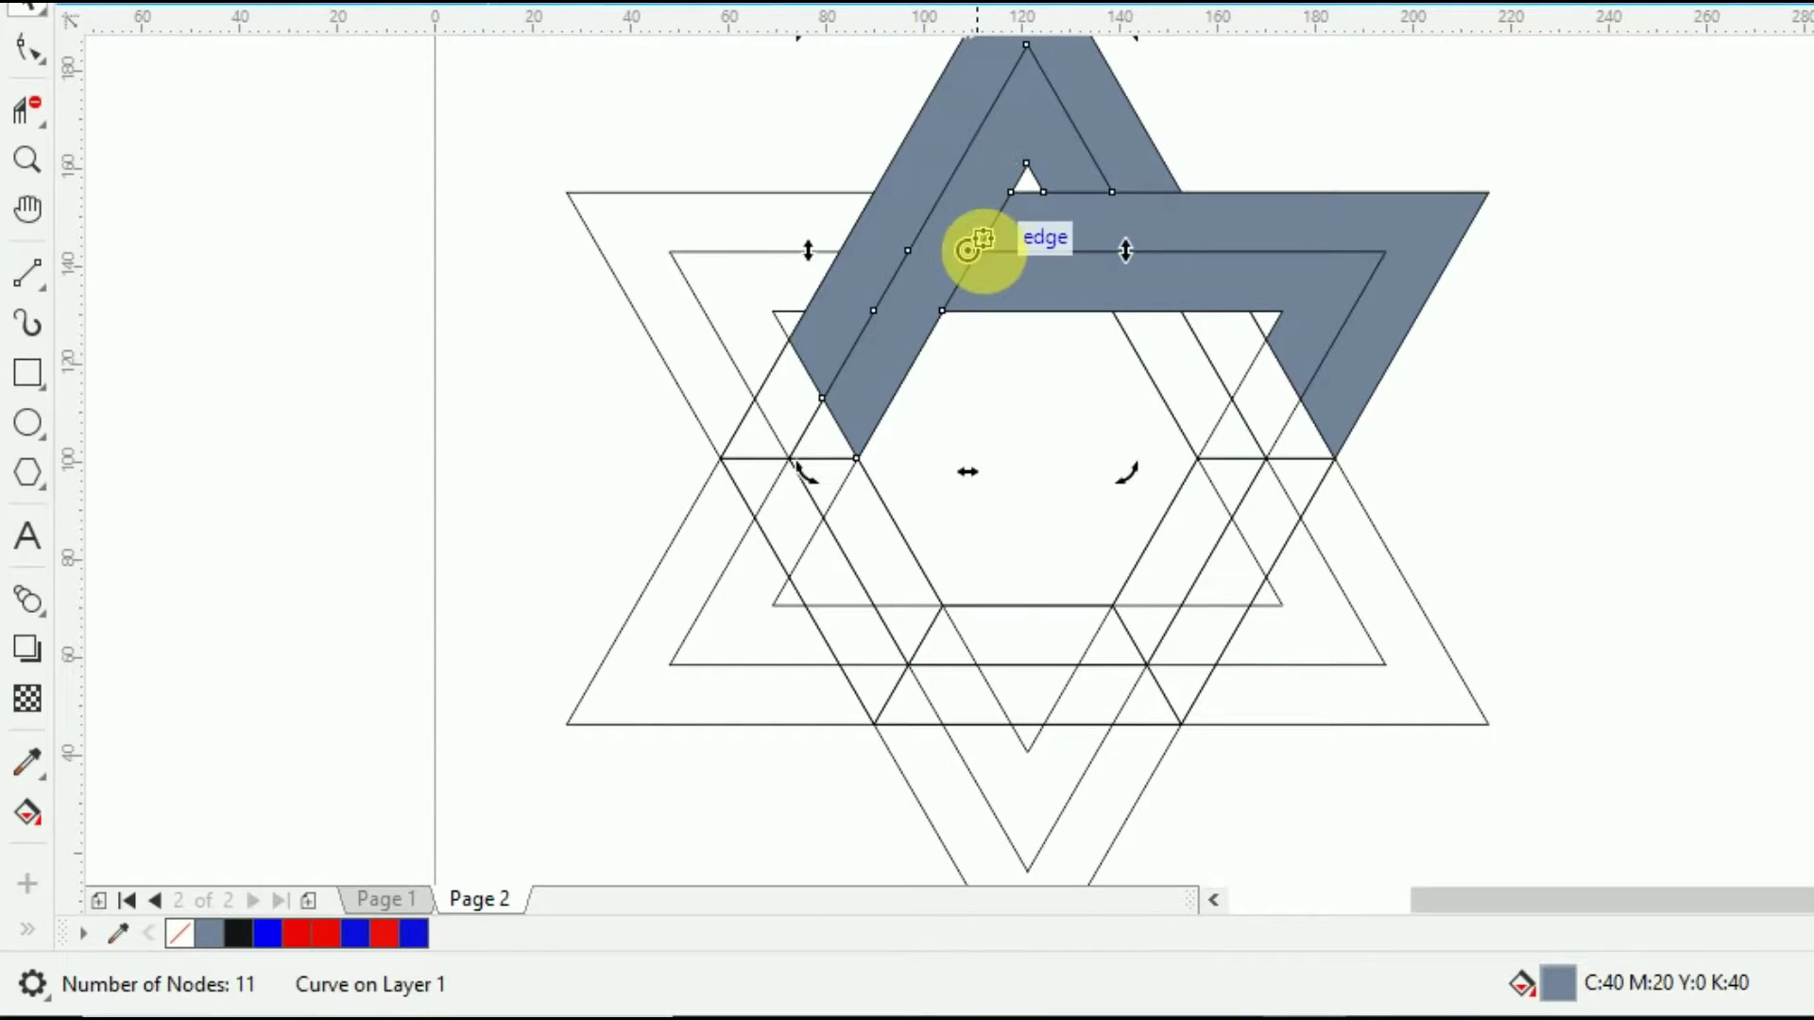
pyautogui.moveTo(985, 270); pyautogui.dragTo(1052, 479)
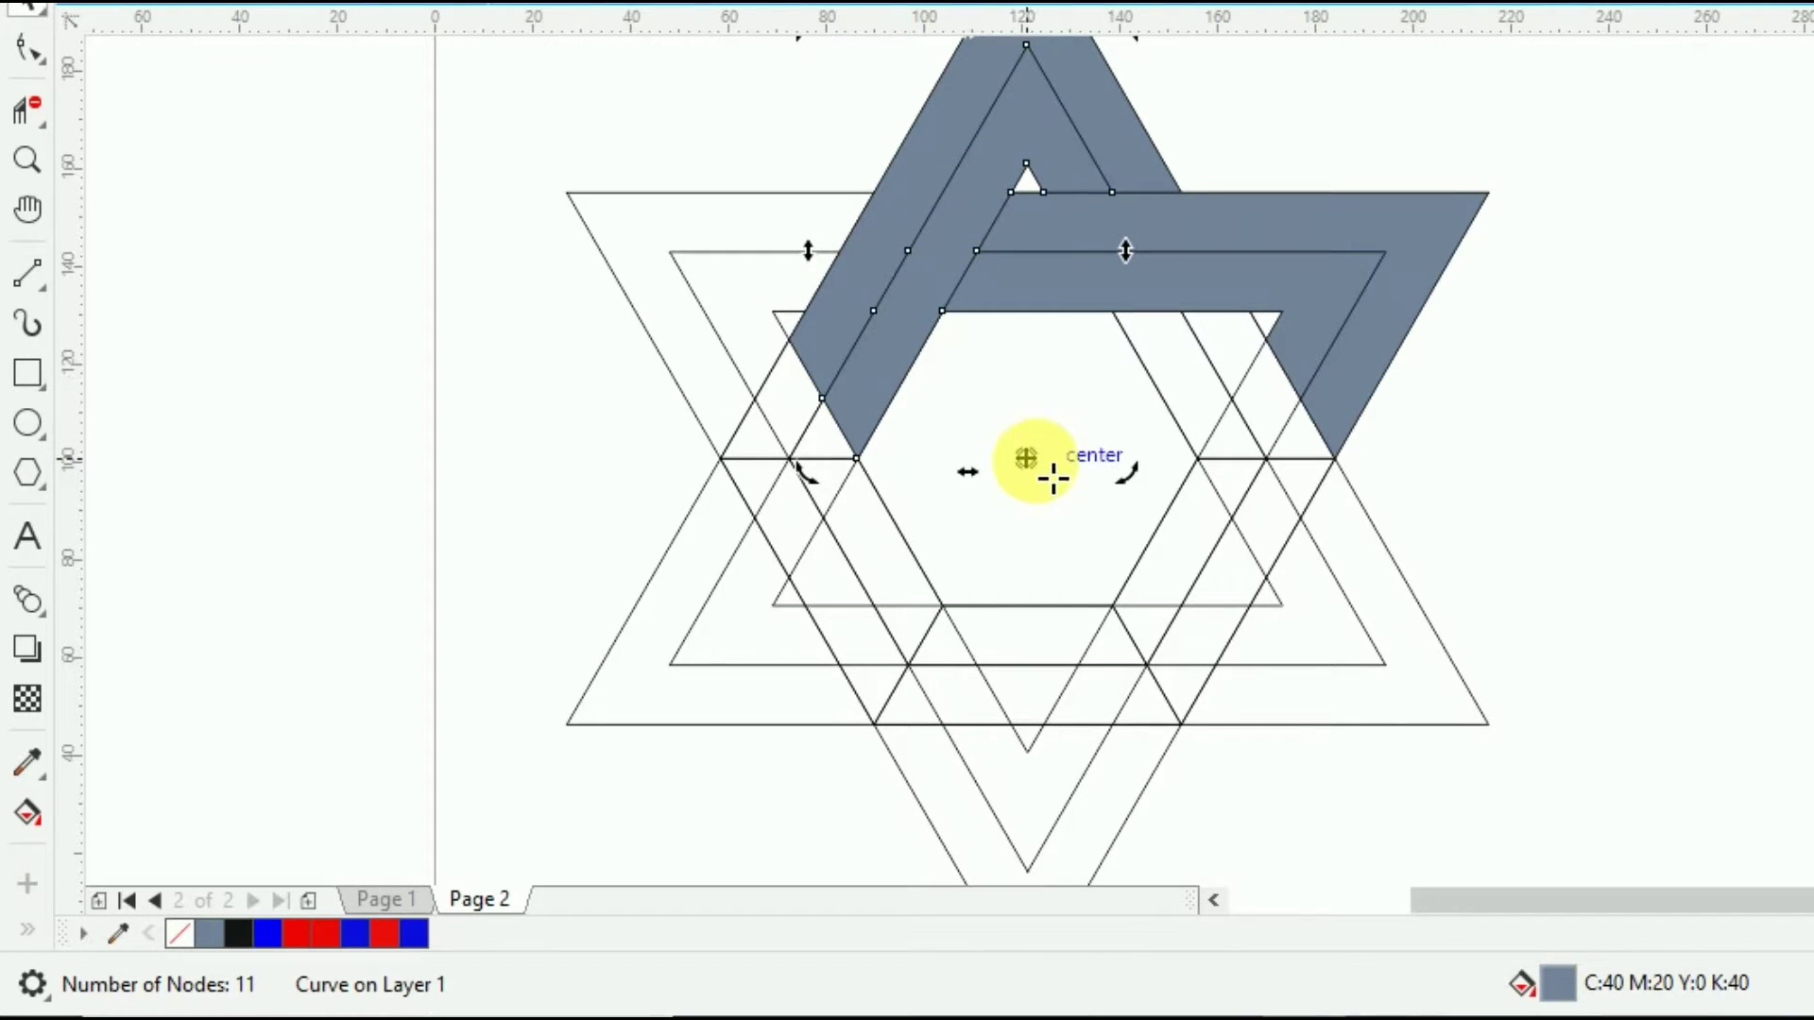
pyautogui.click(1495, 296)
# Move the rotation centres of the upper-right point's outer and inner filled strips to the star's centre.
pyautogui.click(1463, 246)
pyautogui.click(1463, 249)
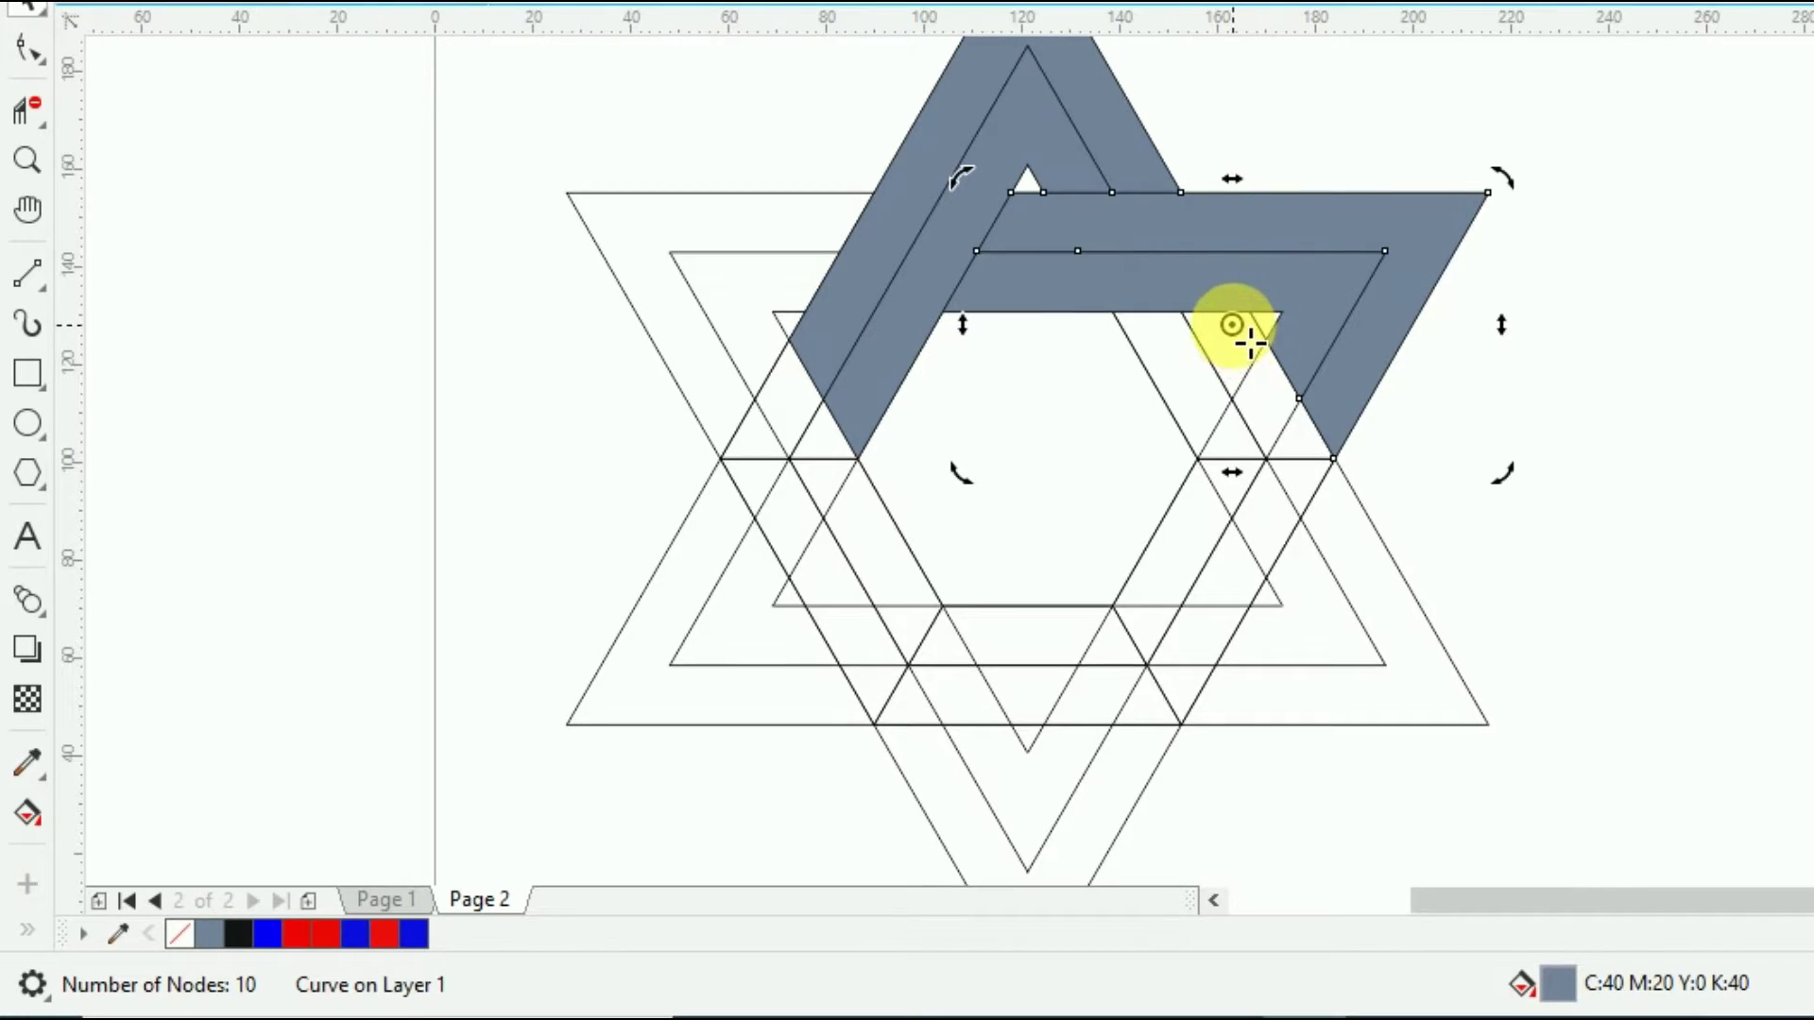
pyautogui.moveTo(1233, 326); pyautogui.dragTo(1078, 422)
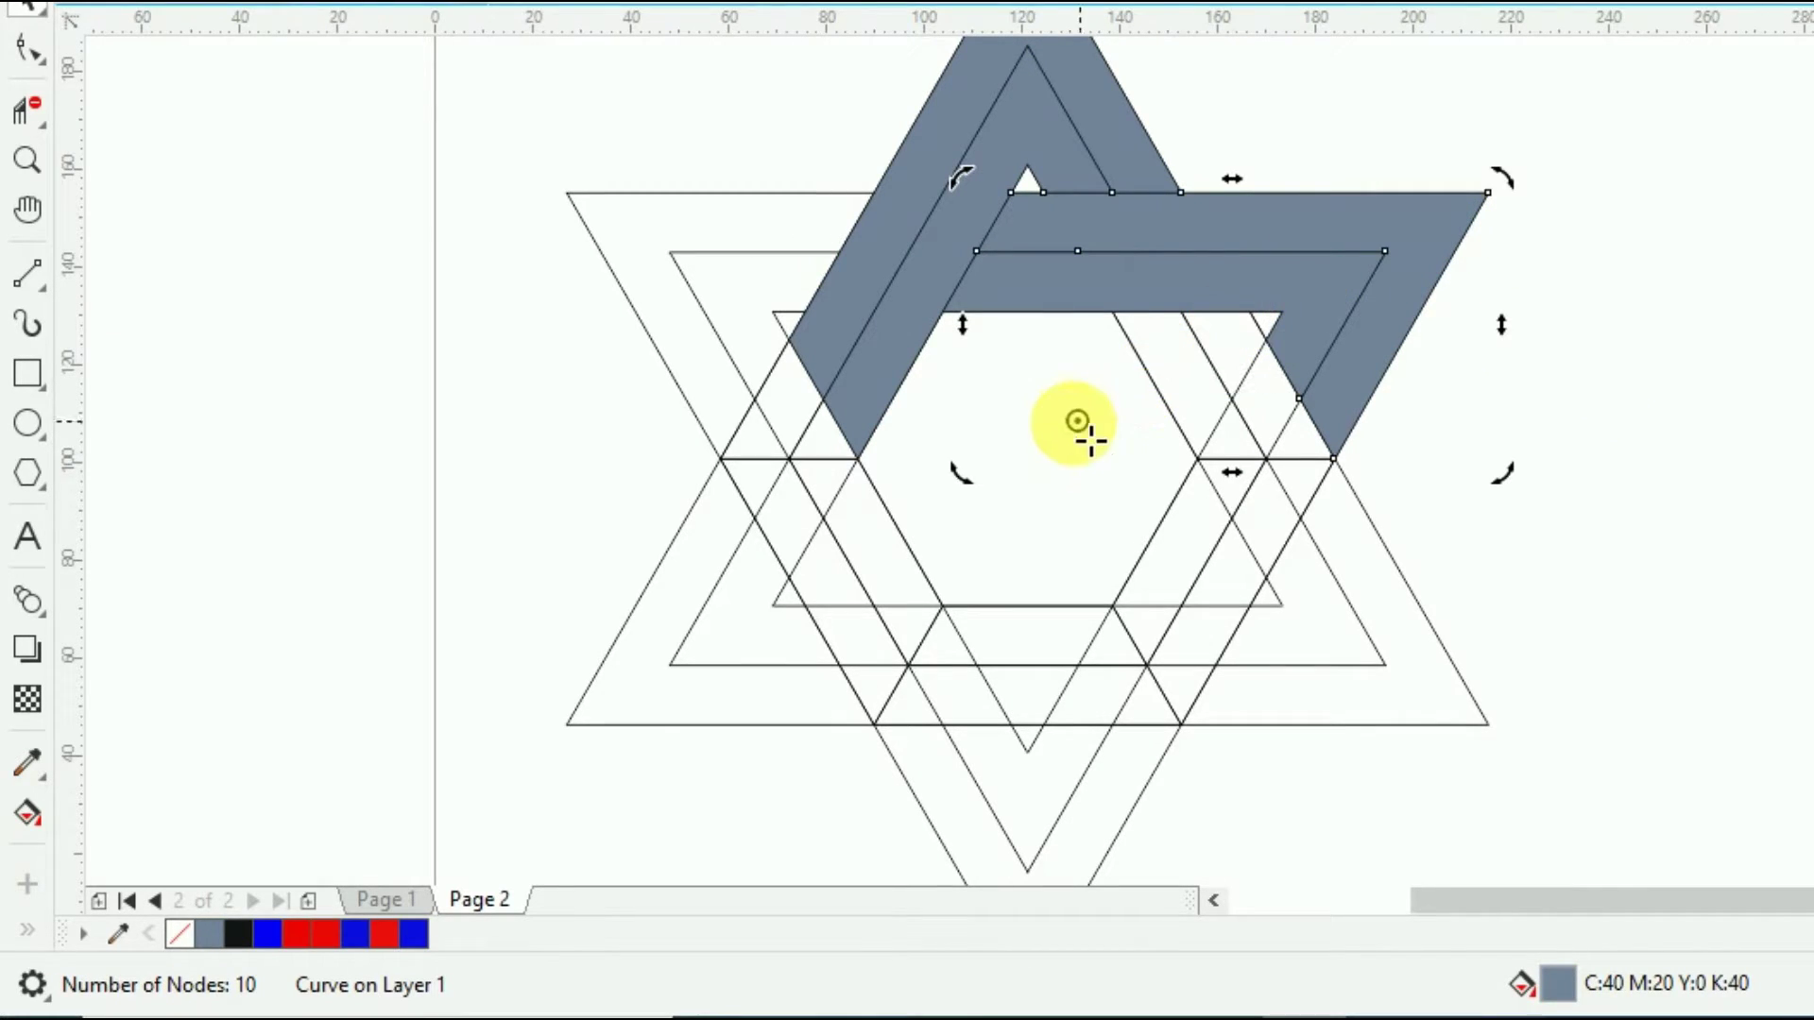
pyautogui.click(1571, 364)
pyautogui.click(1327, 303)
pyautogui.click(1342, 315)
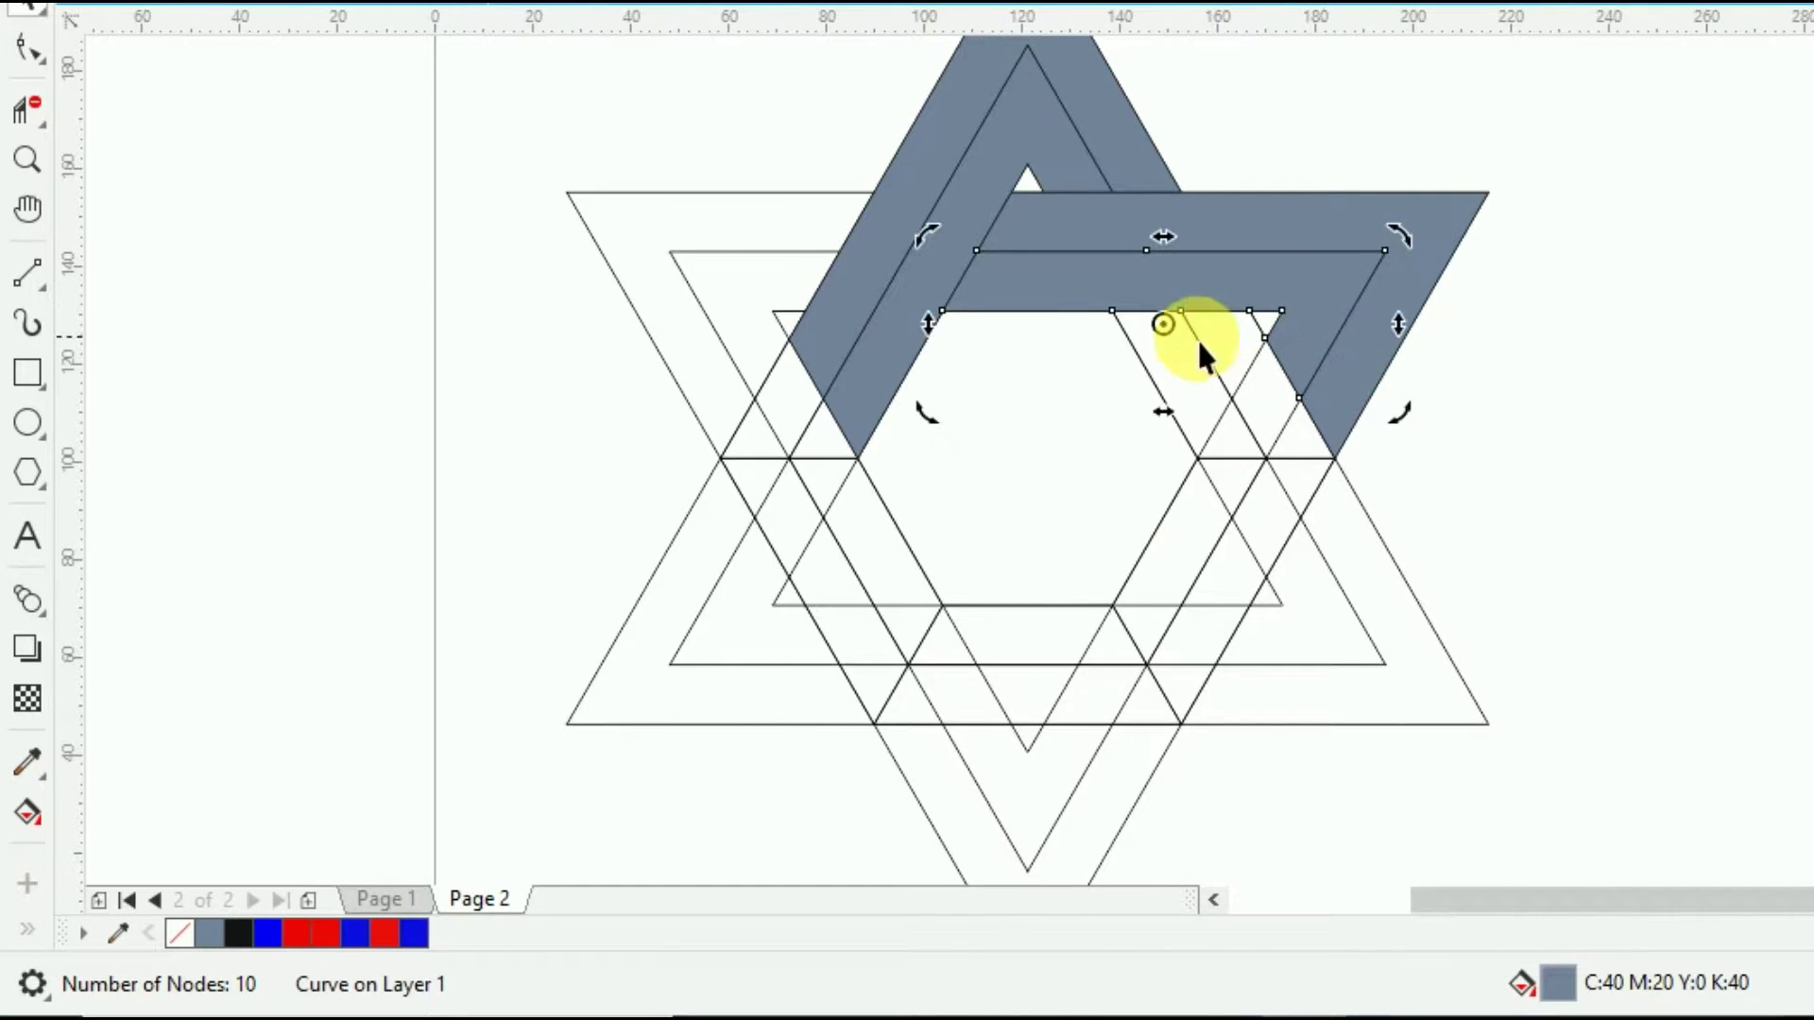
pyautogui.moveTo(1166, 326); pyautogui.dragTo(1071, 499)
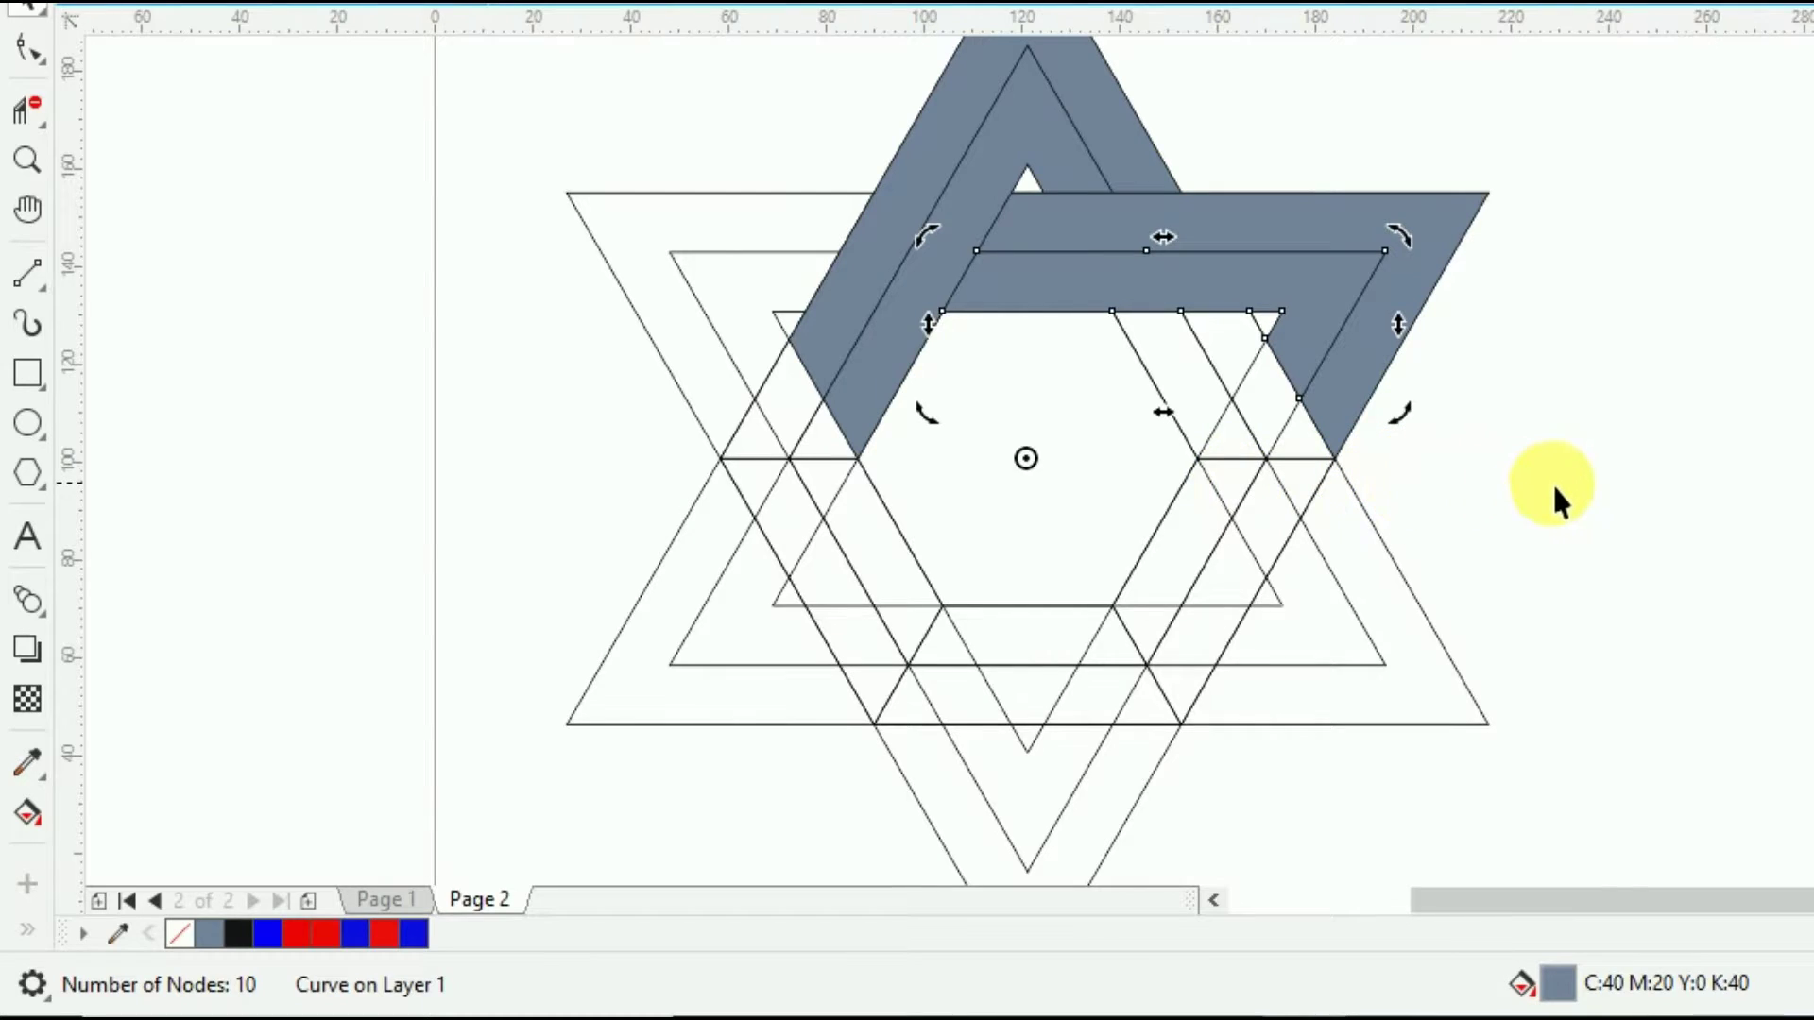
pyautogui.click(1580, 495)
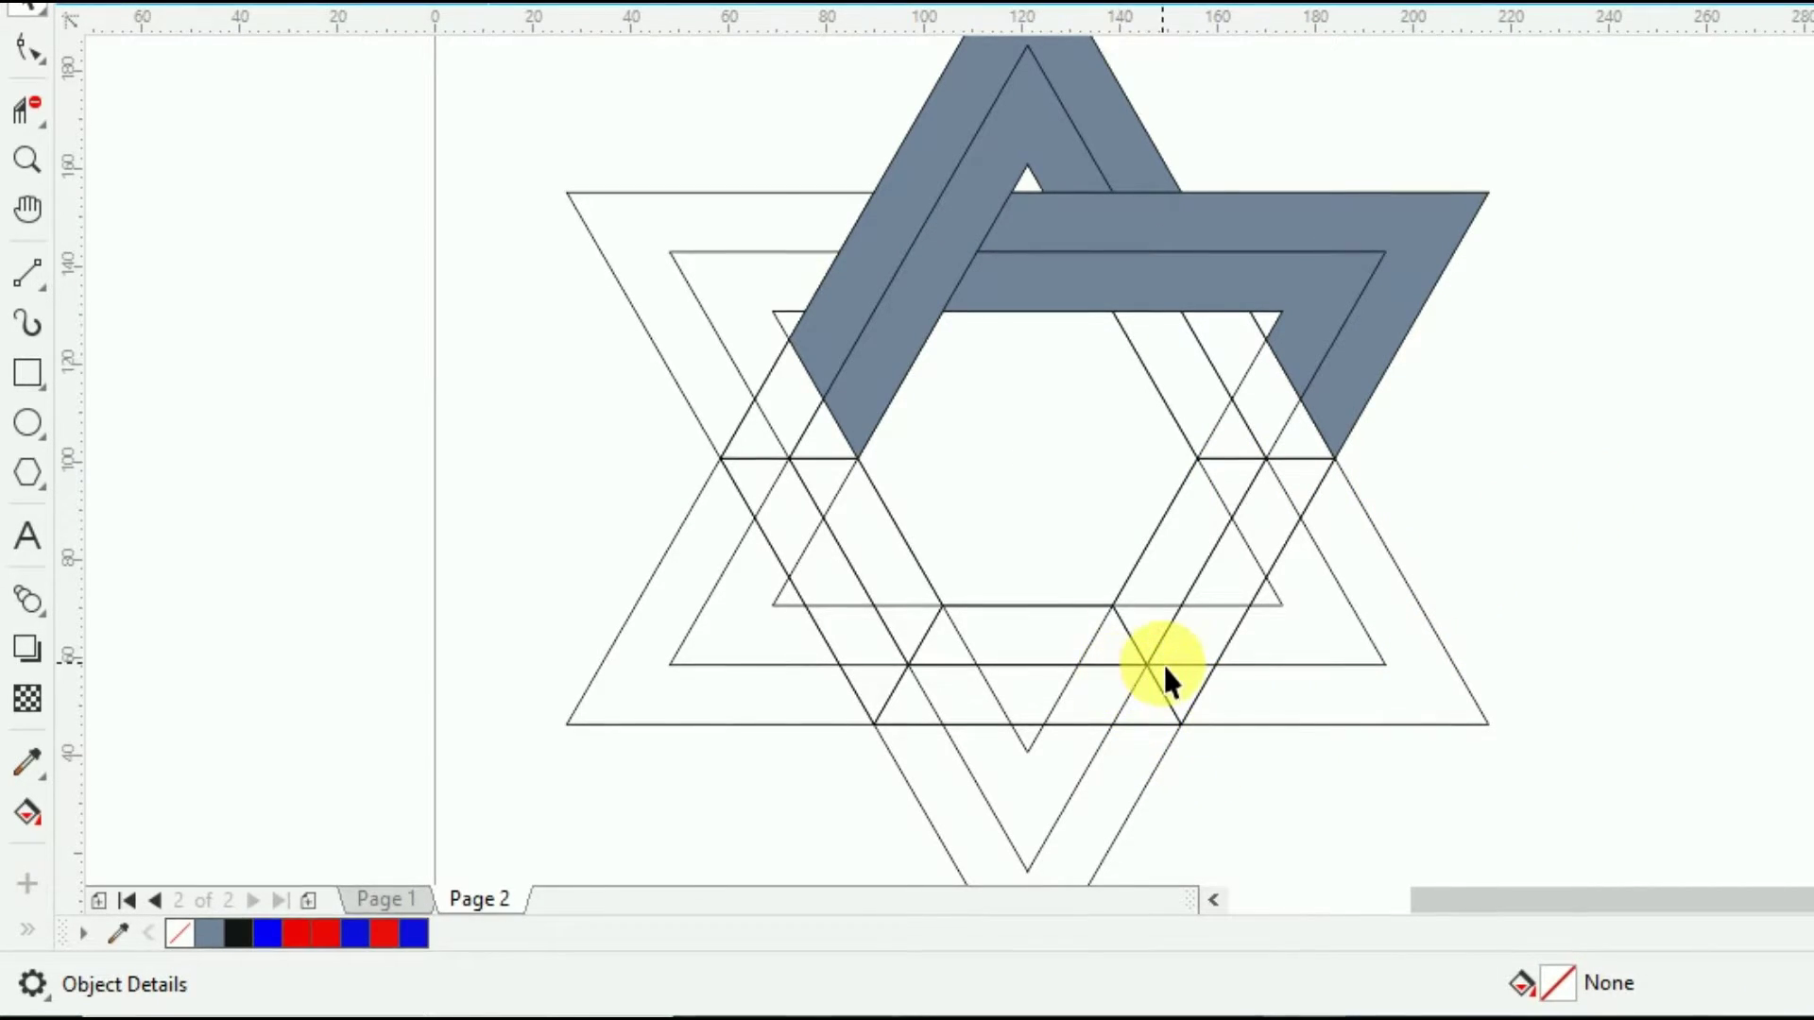
# Delete the welded line star from behind the filled strips.
pyautogui.click(1153, 664)
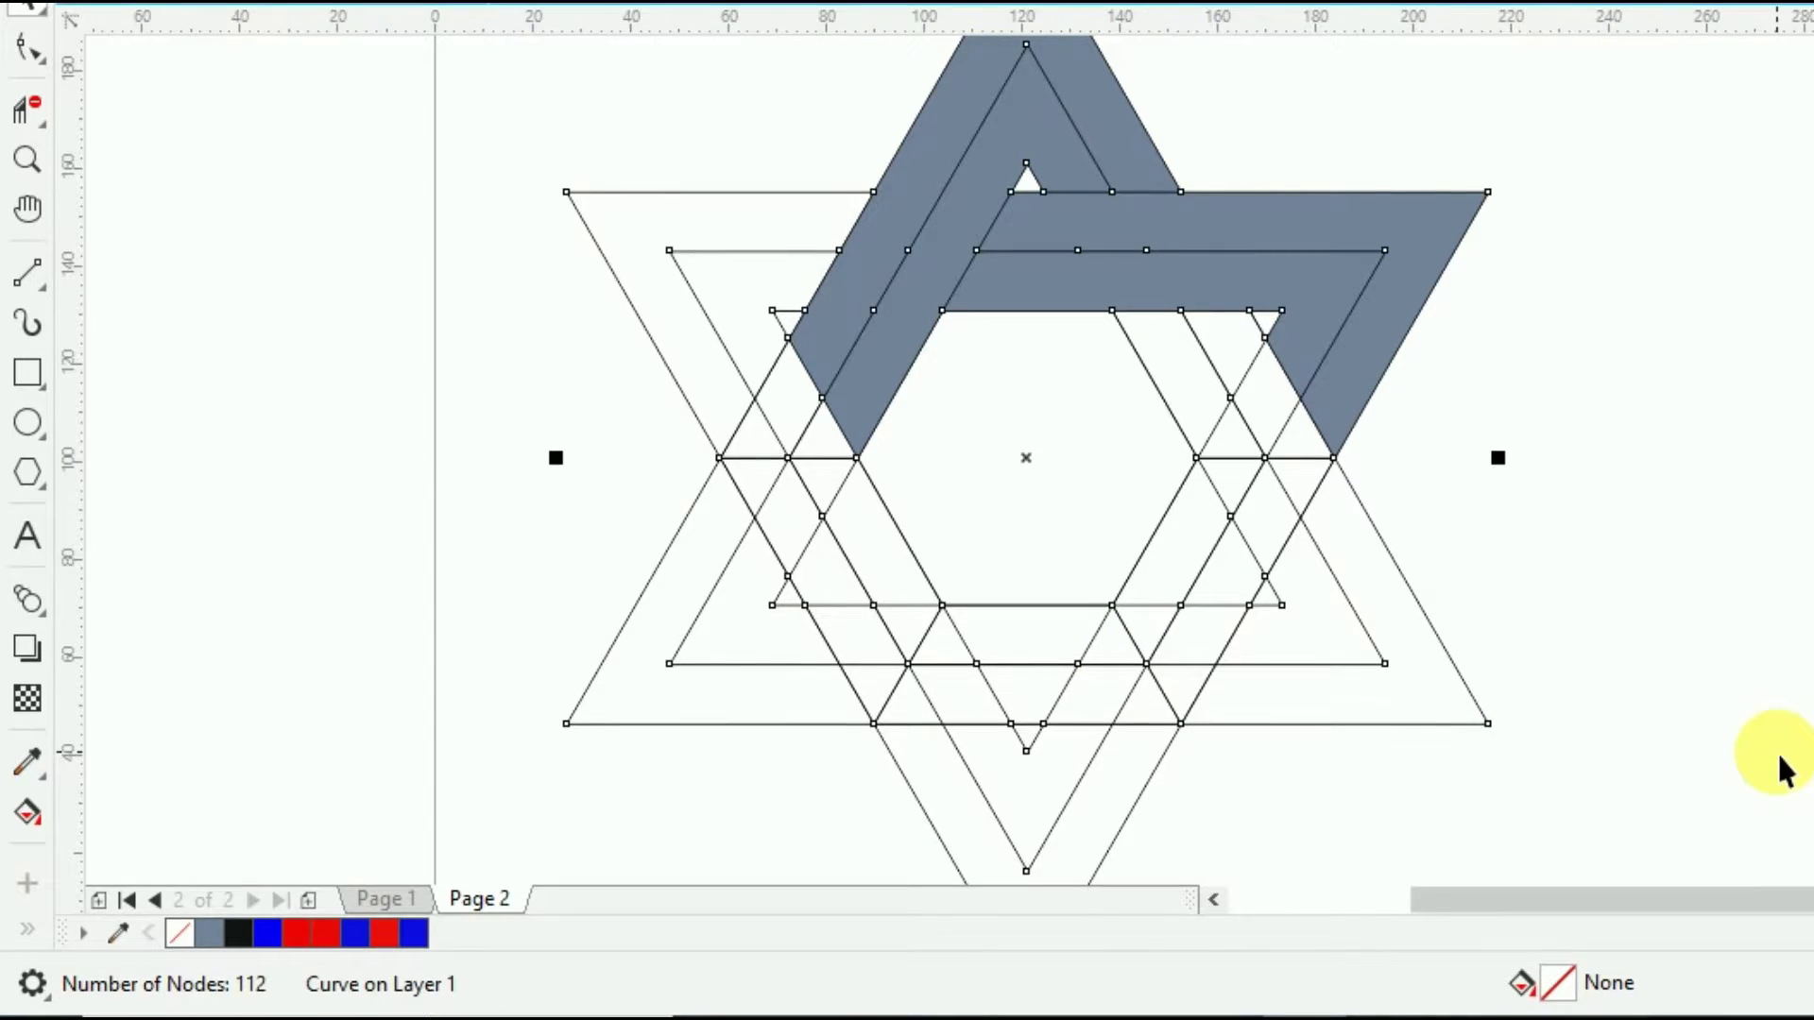
pyautogui.press('Delete')
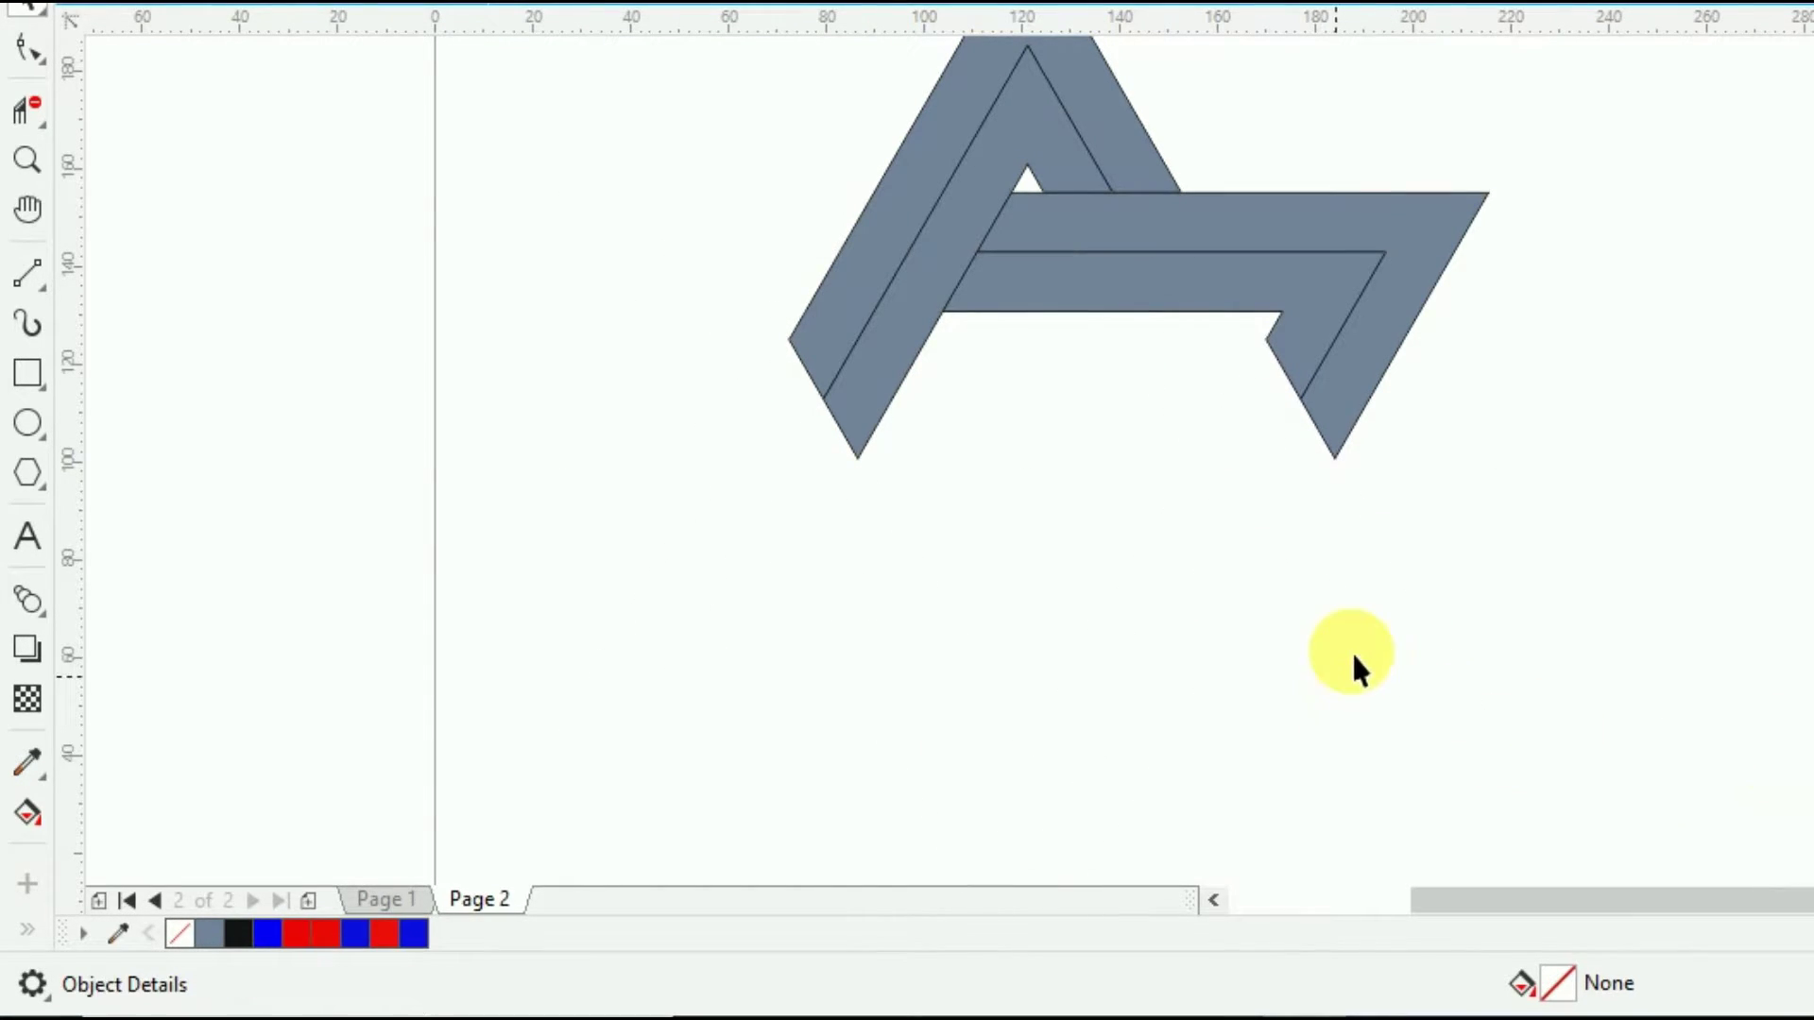
# Select all four filled strips and set their outline width to None.
pyautogui.press('h')
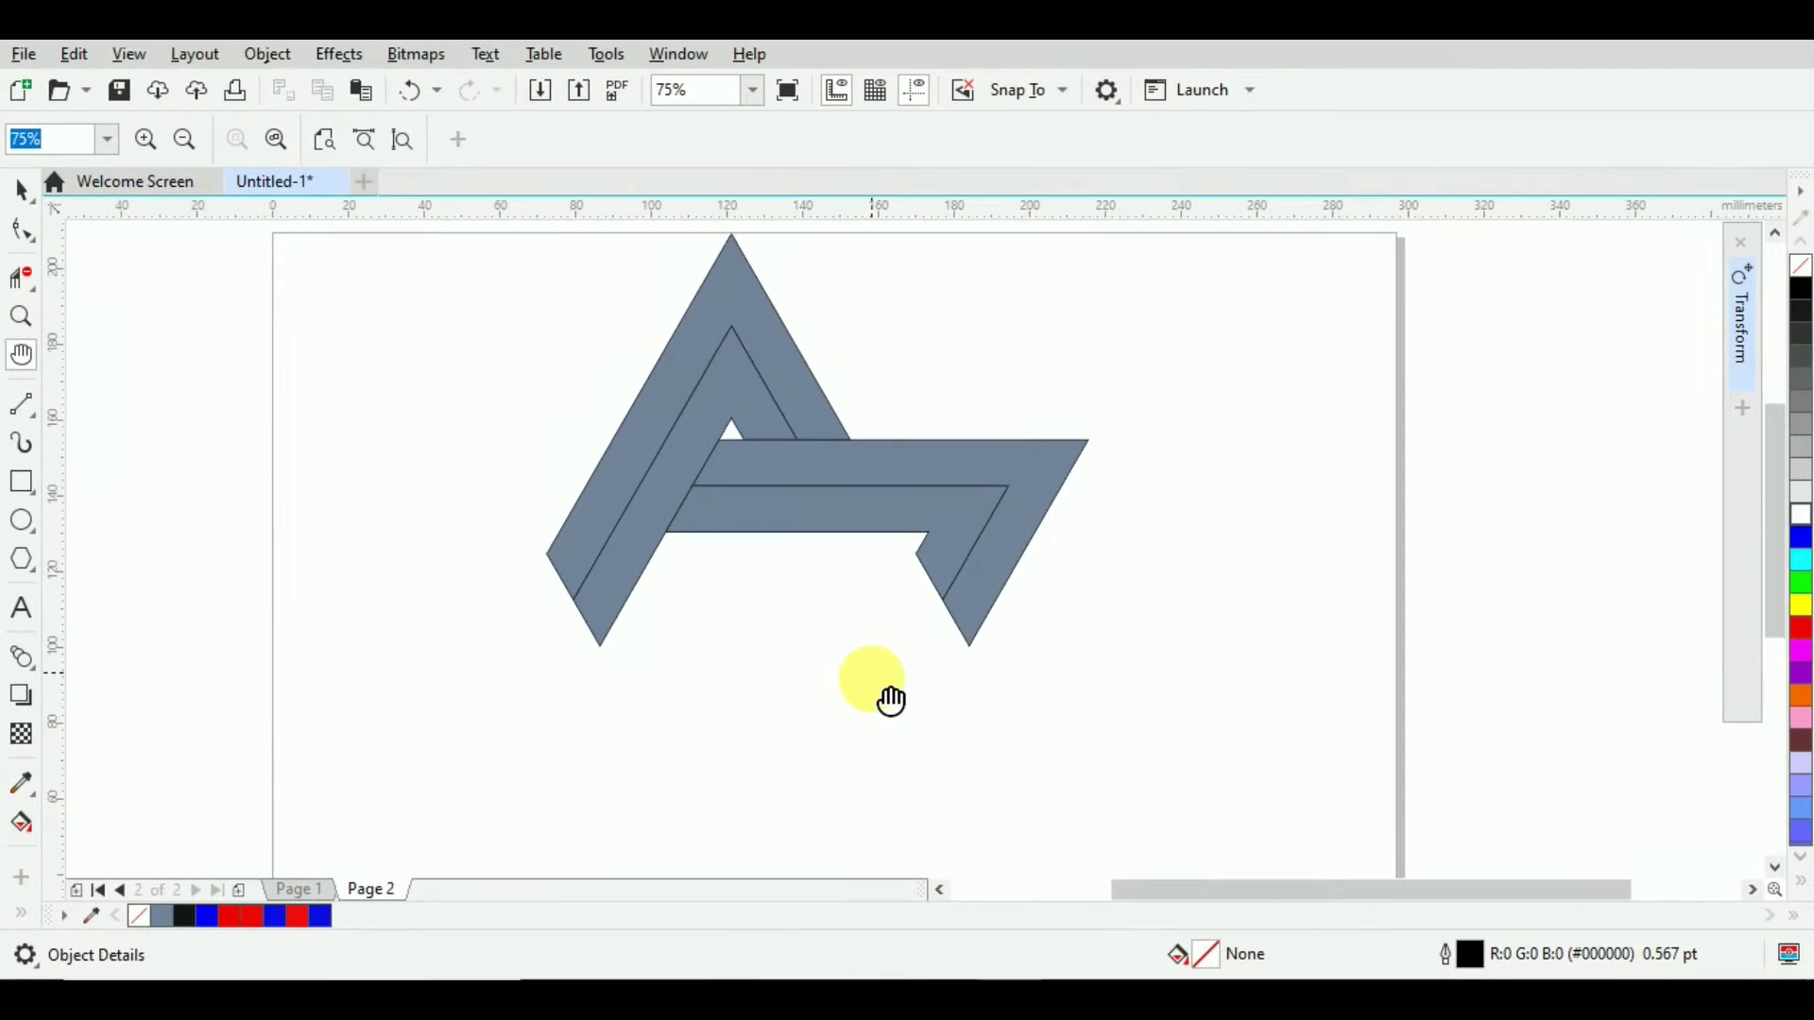
pyautogui.click(21, 191)
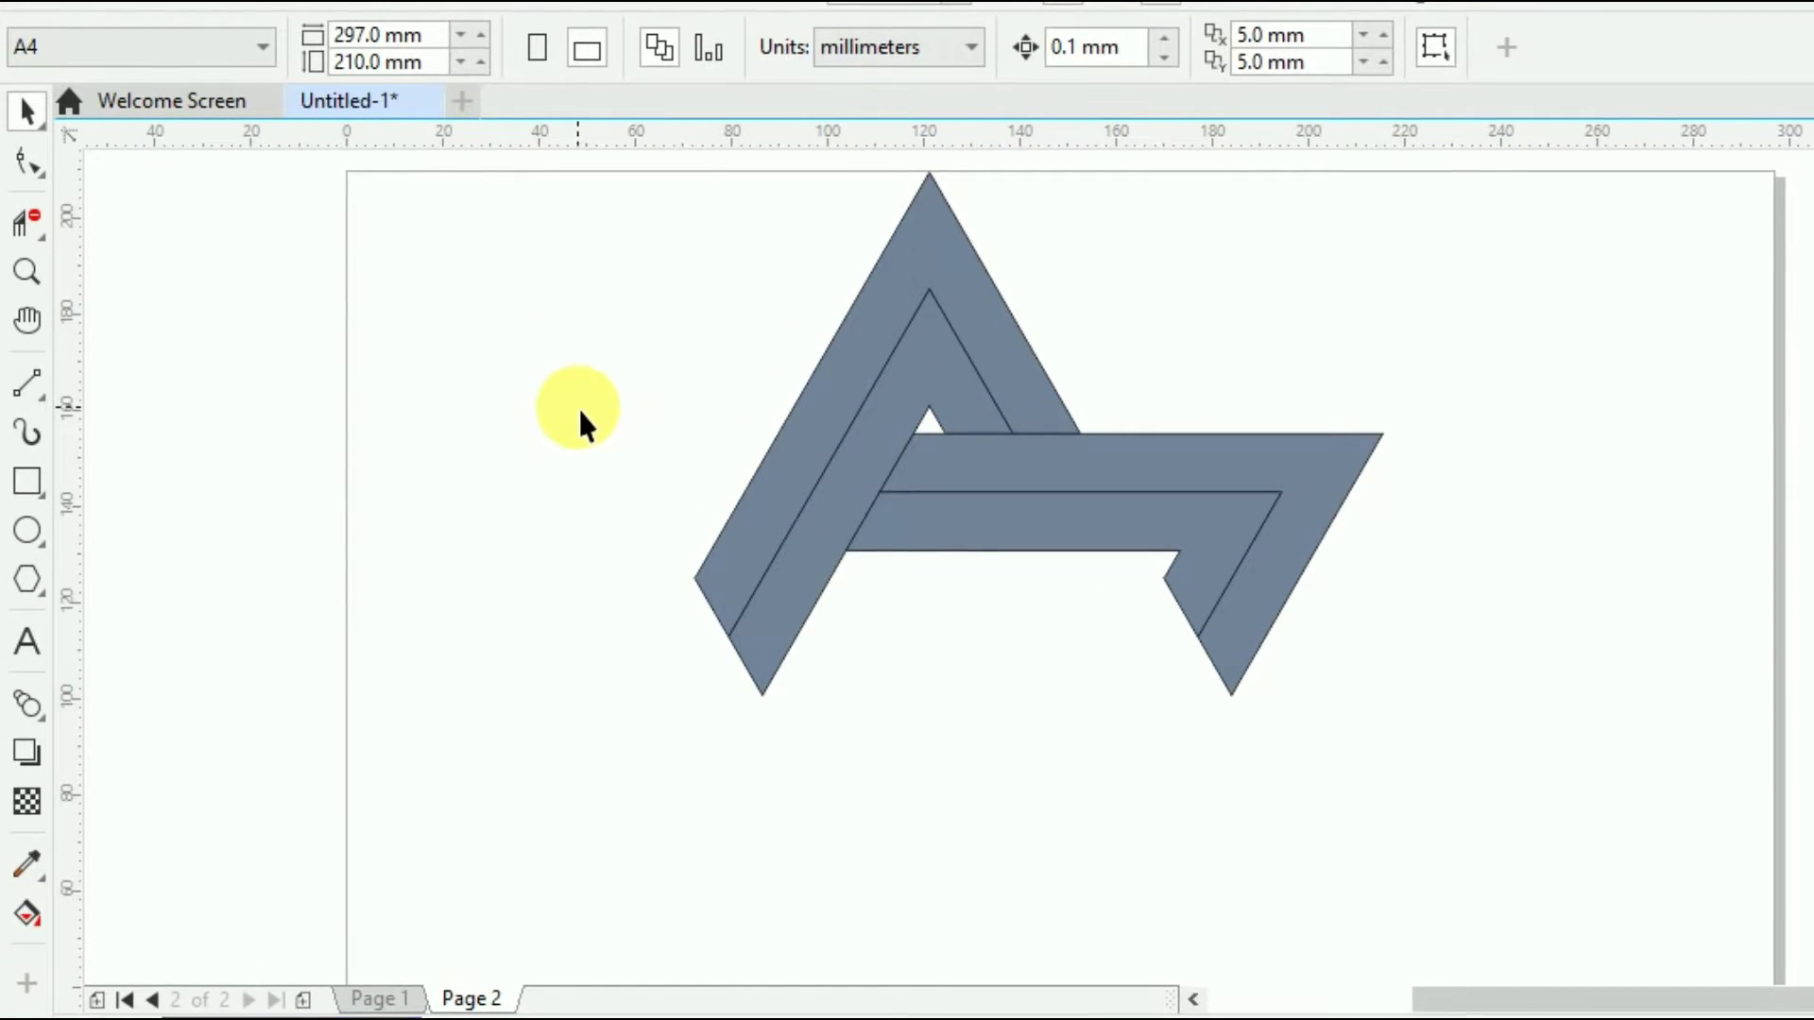
pyautogui.click(869, 347)
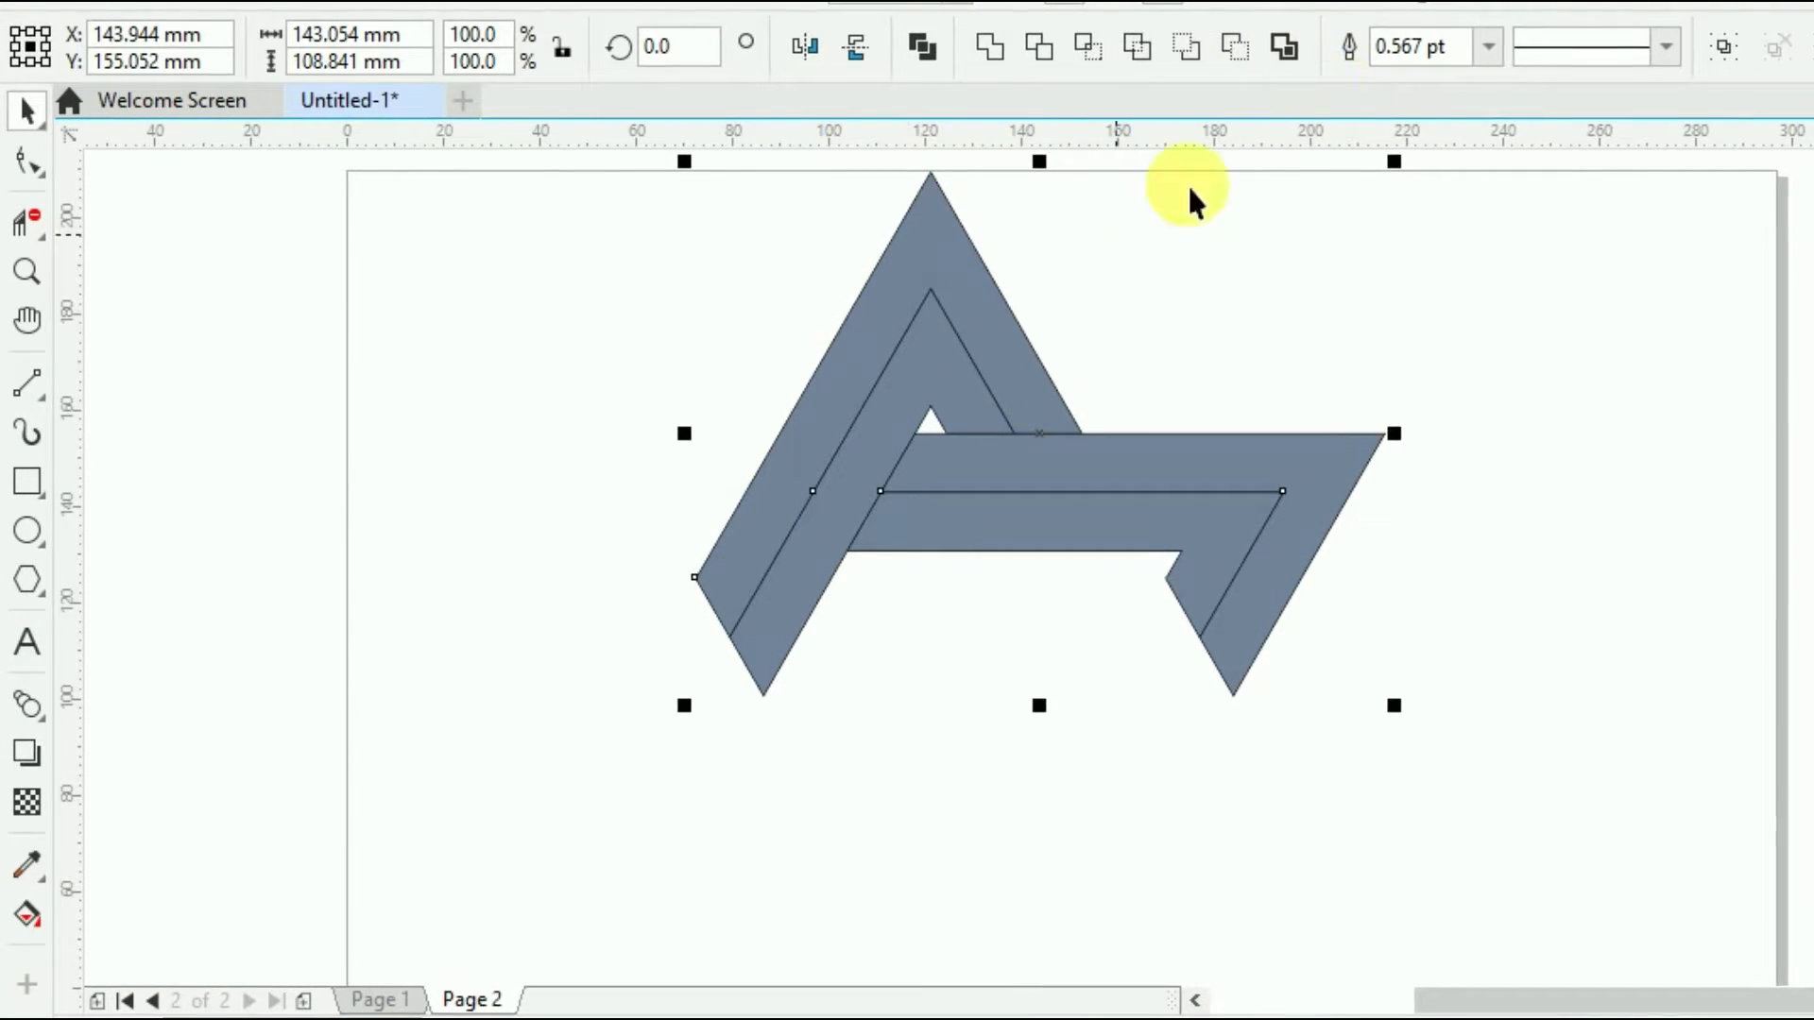
pyautogui.click(1488, 47)
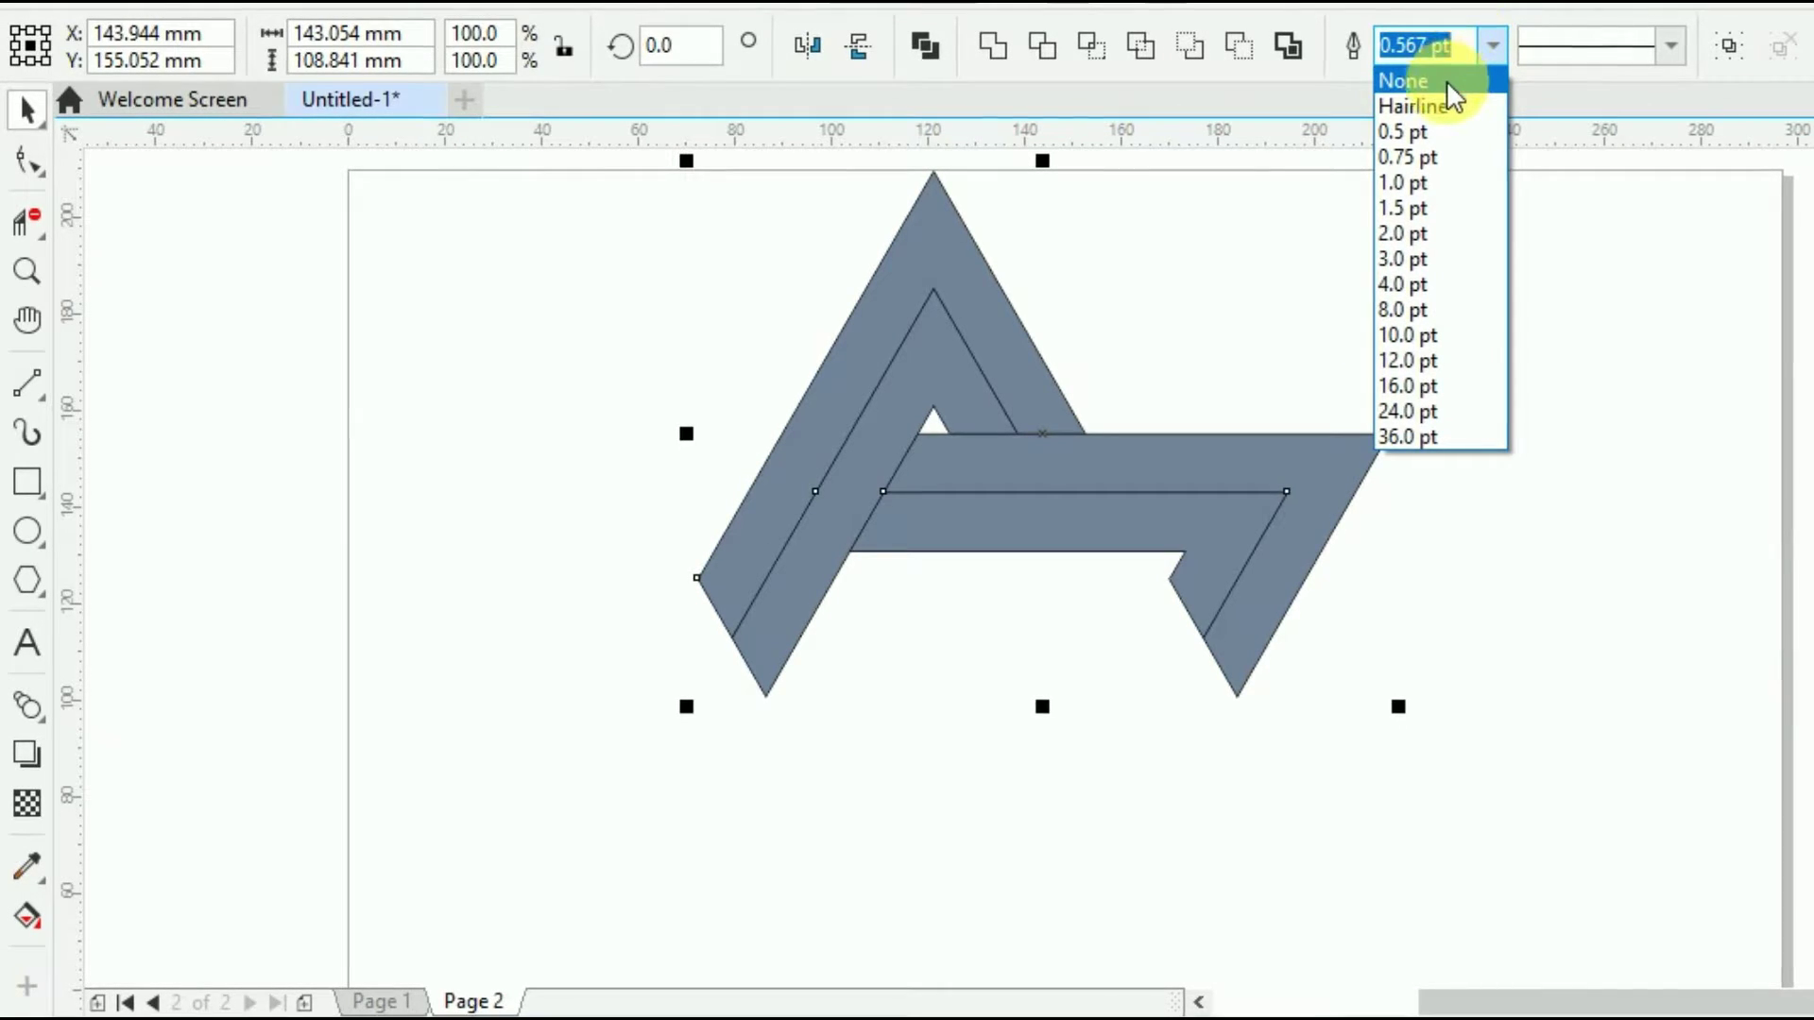
pyautogui.click(1448, 80)
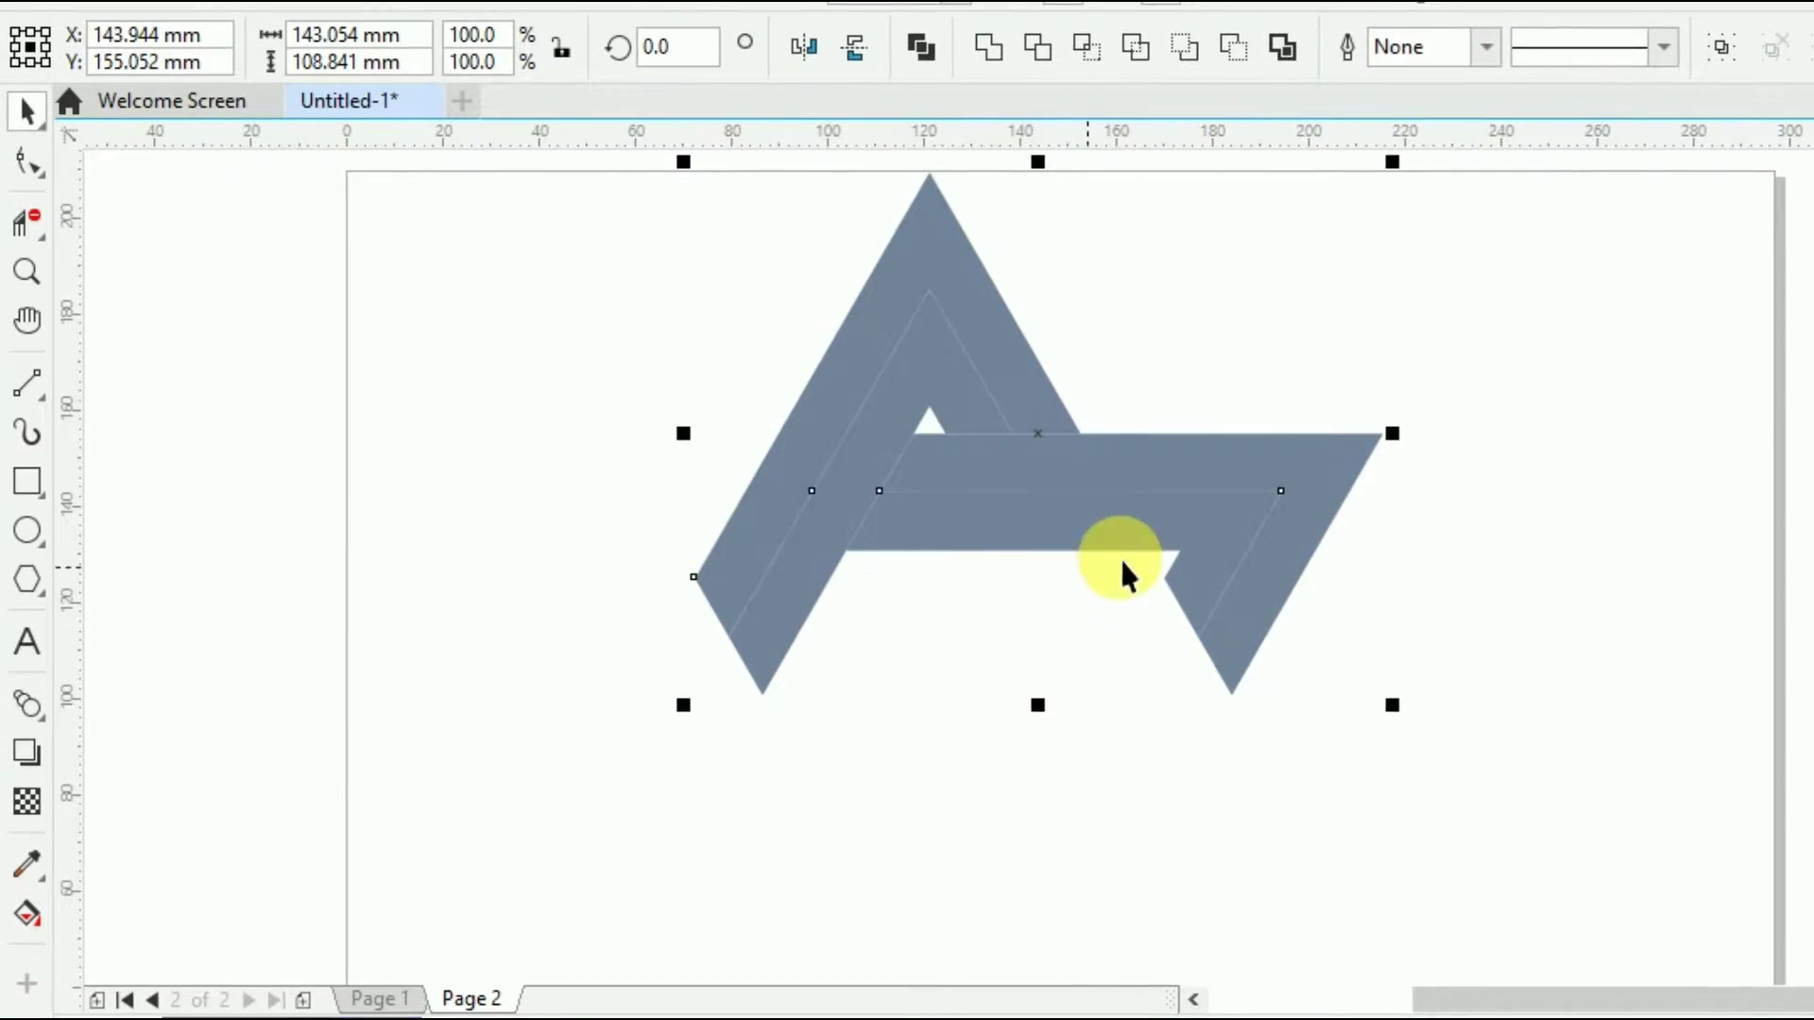
pyautogui.click(1529, 487)
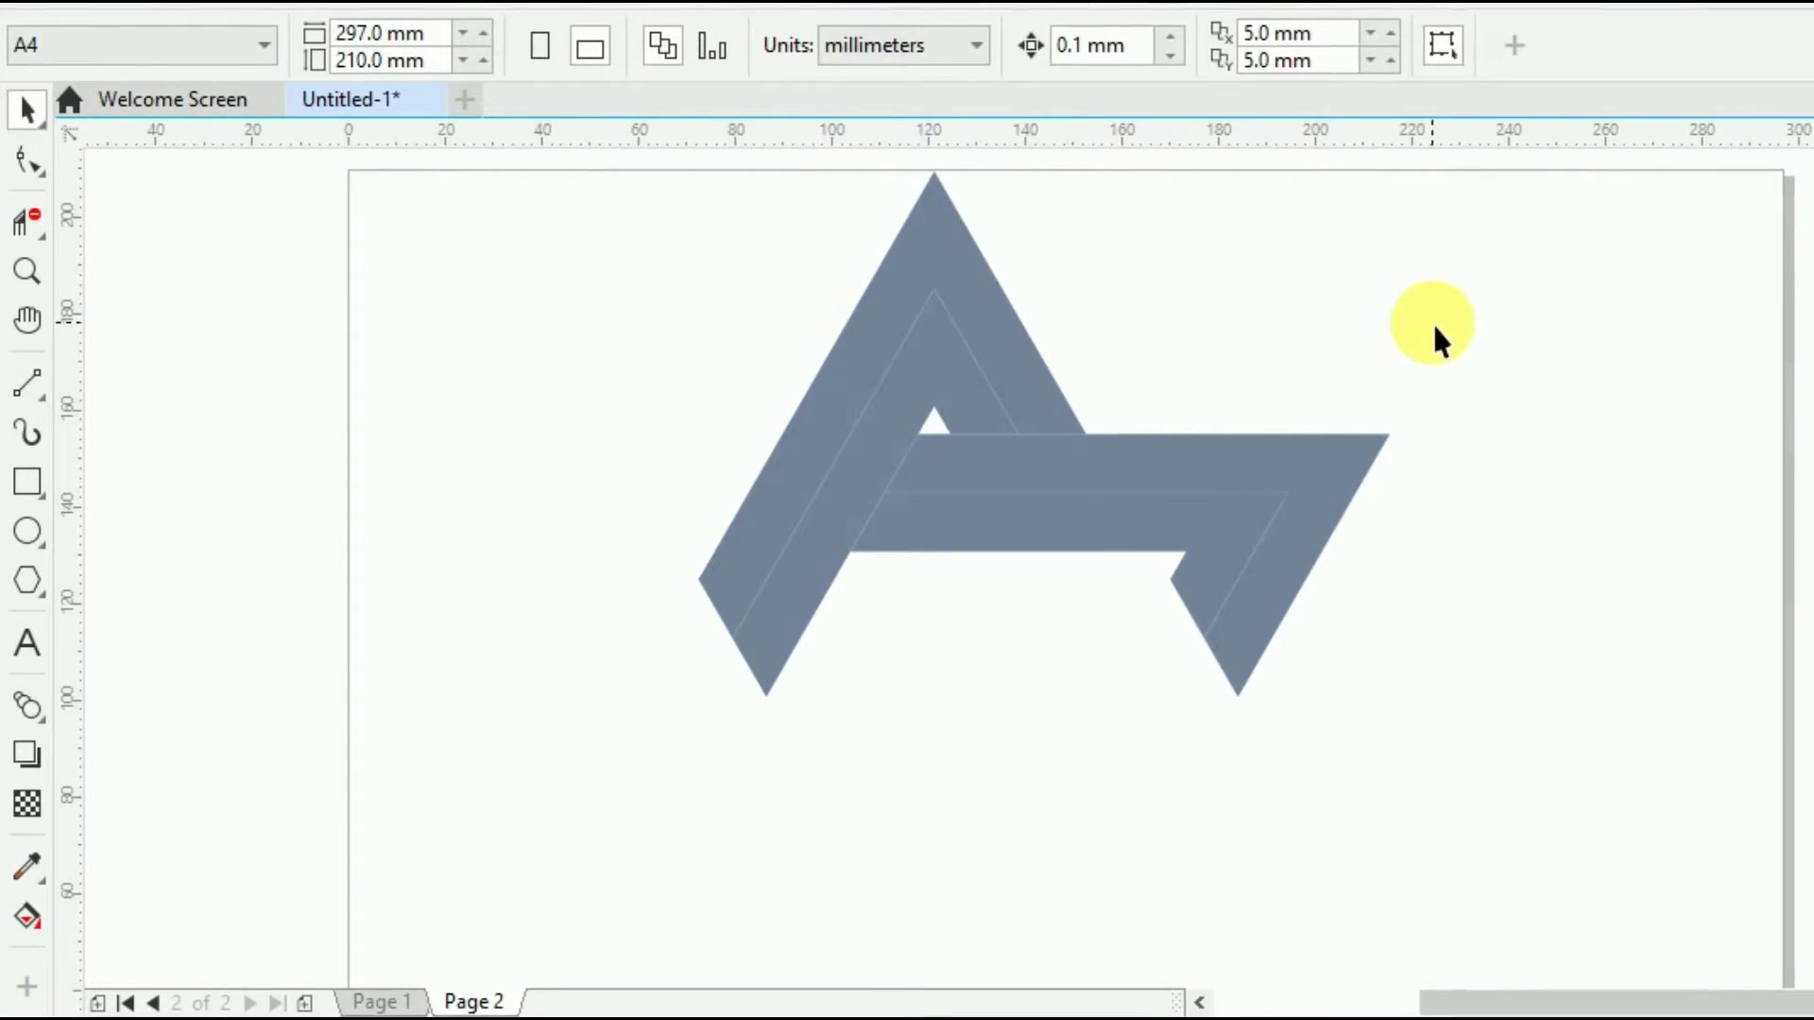
pyautogui.click(964, 276)
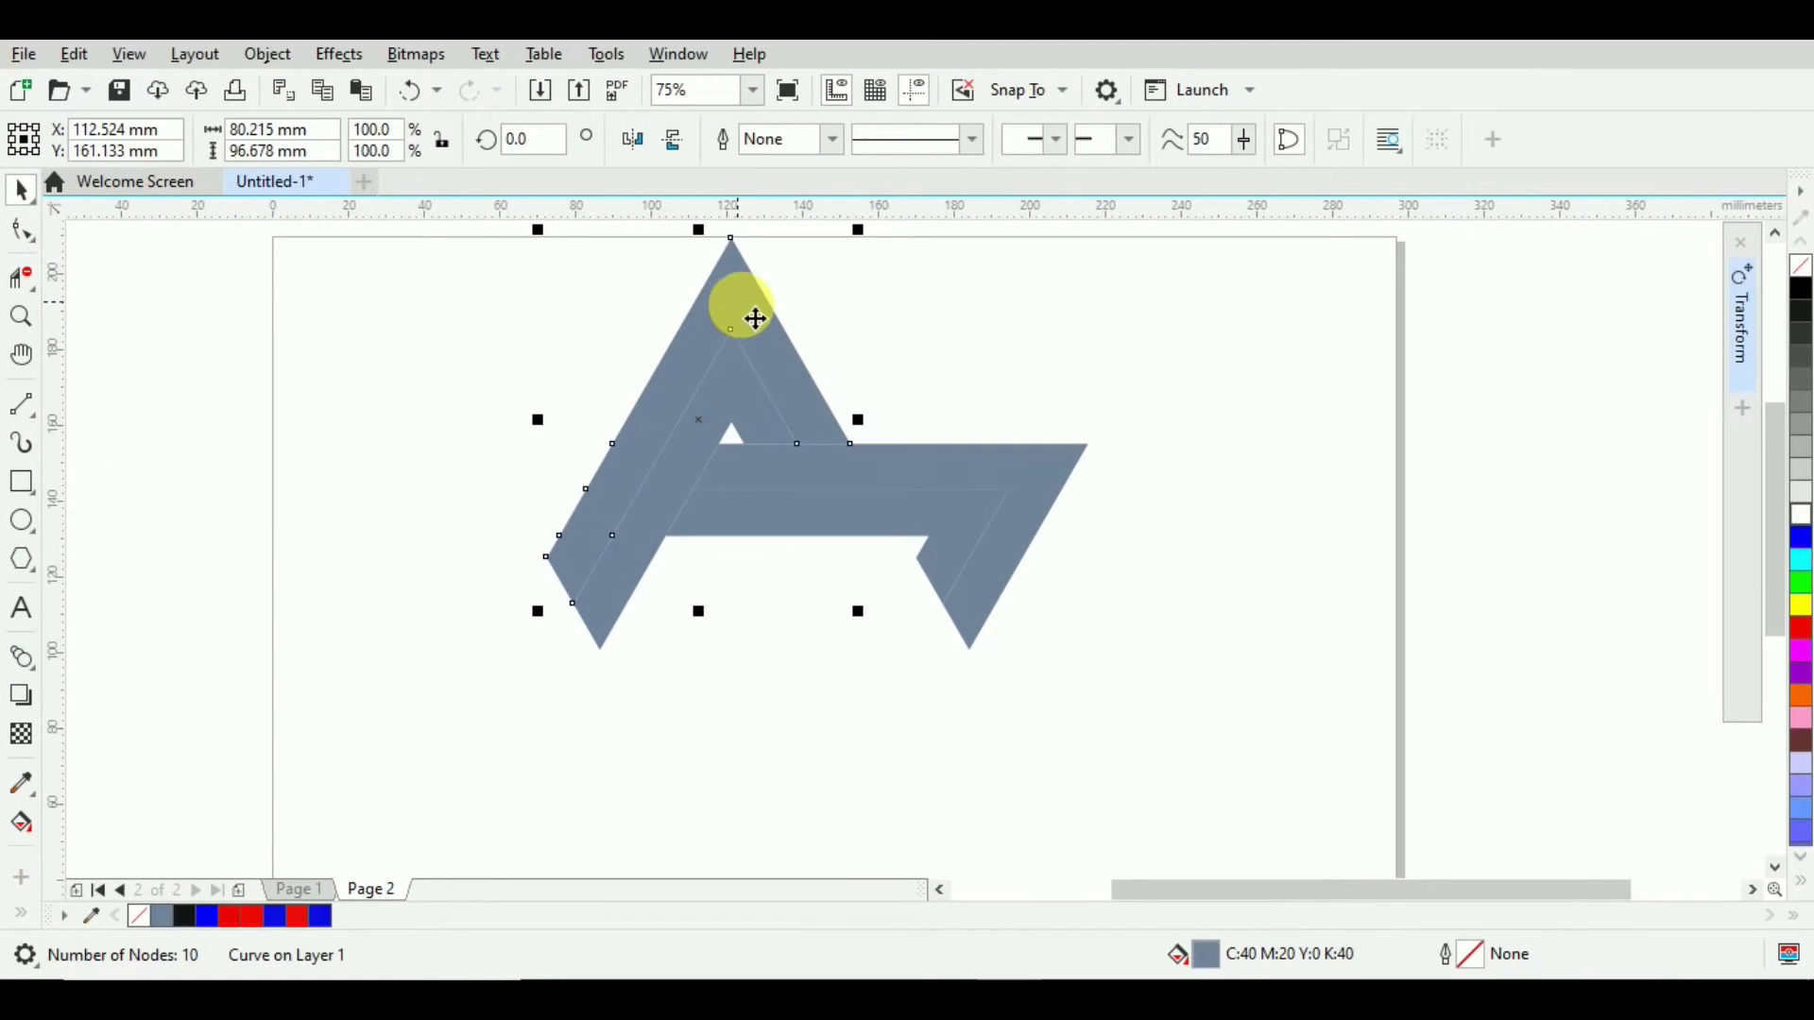
pyautogui.moveTo(746, 315); pyautogui.dragTo(629, 327)
pyautogui.moveTo(762, 490); pyautogui.dragTo(804, 566)
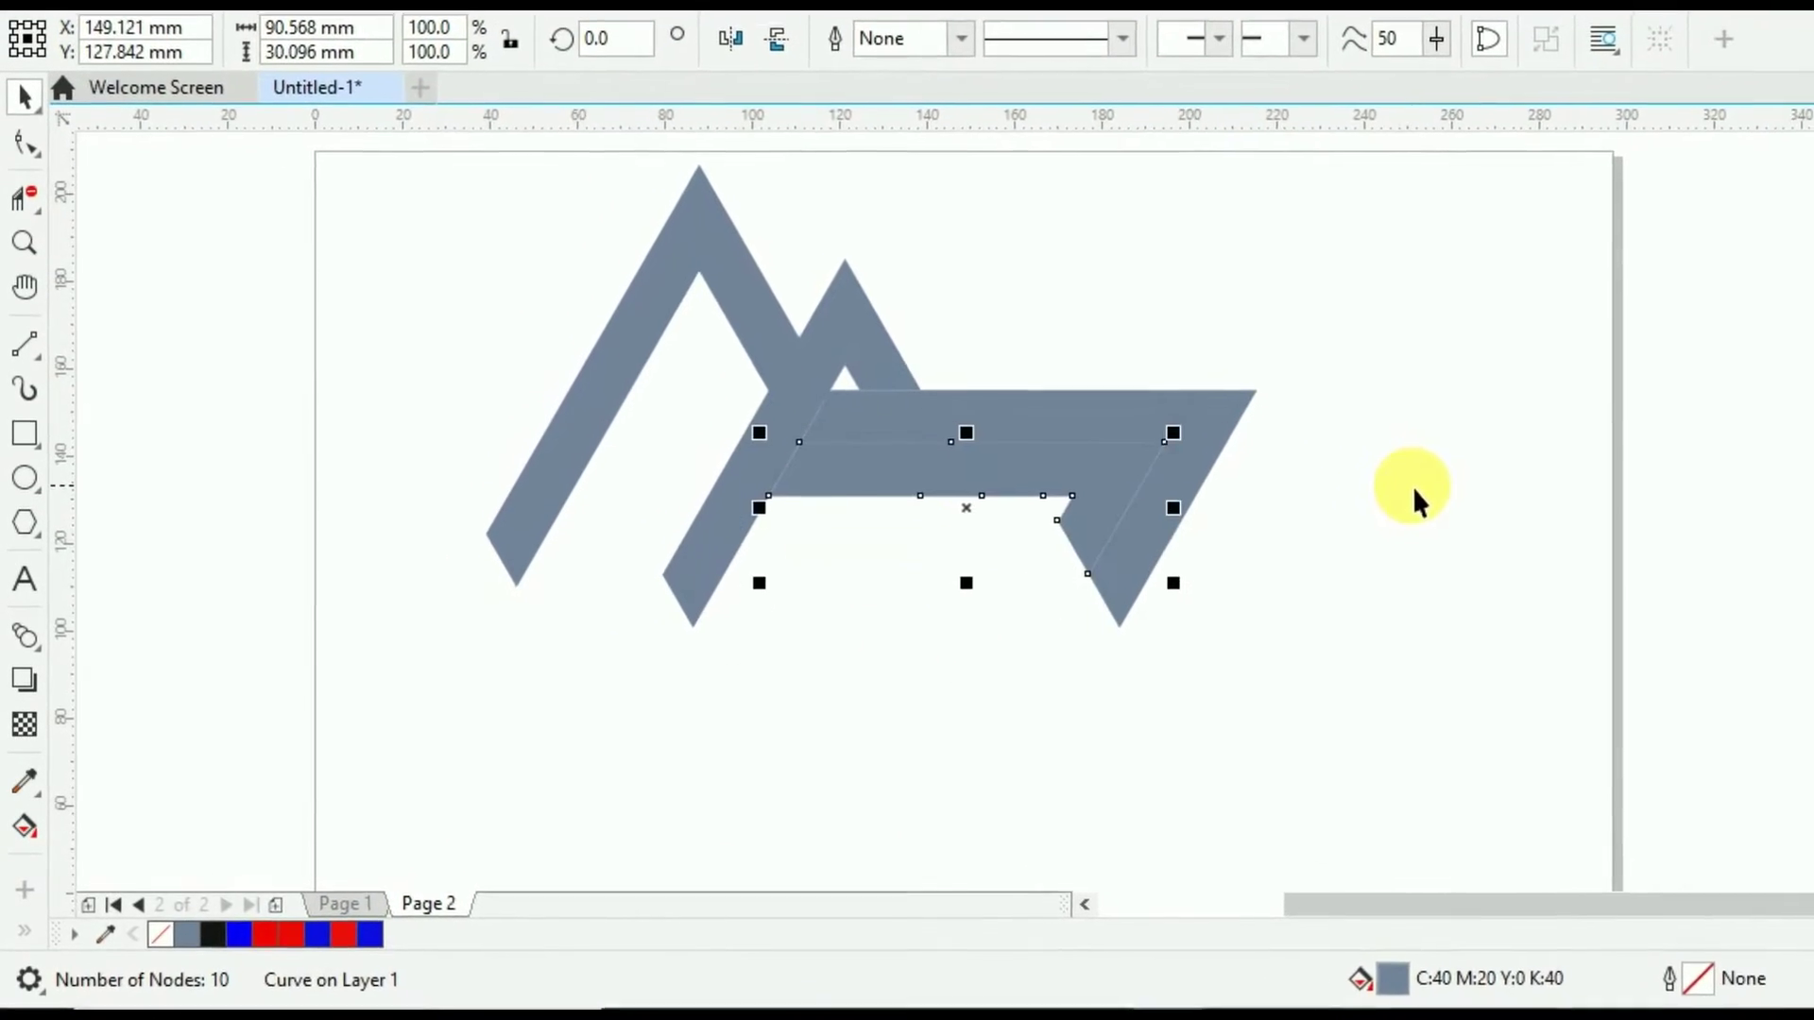
pyautogui.hotkey('ctrl', 'z')
pyautogui.hotkey('ctrl', 'z')
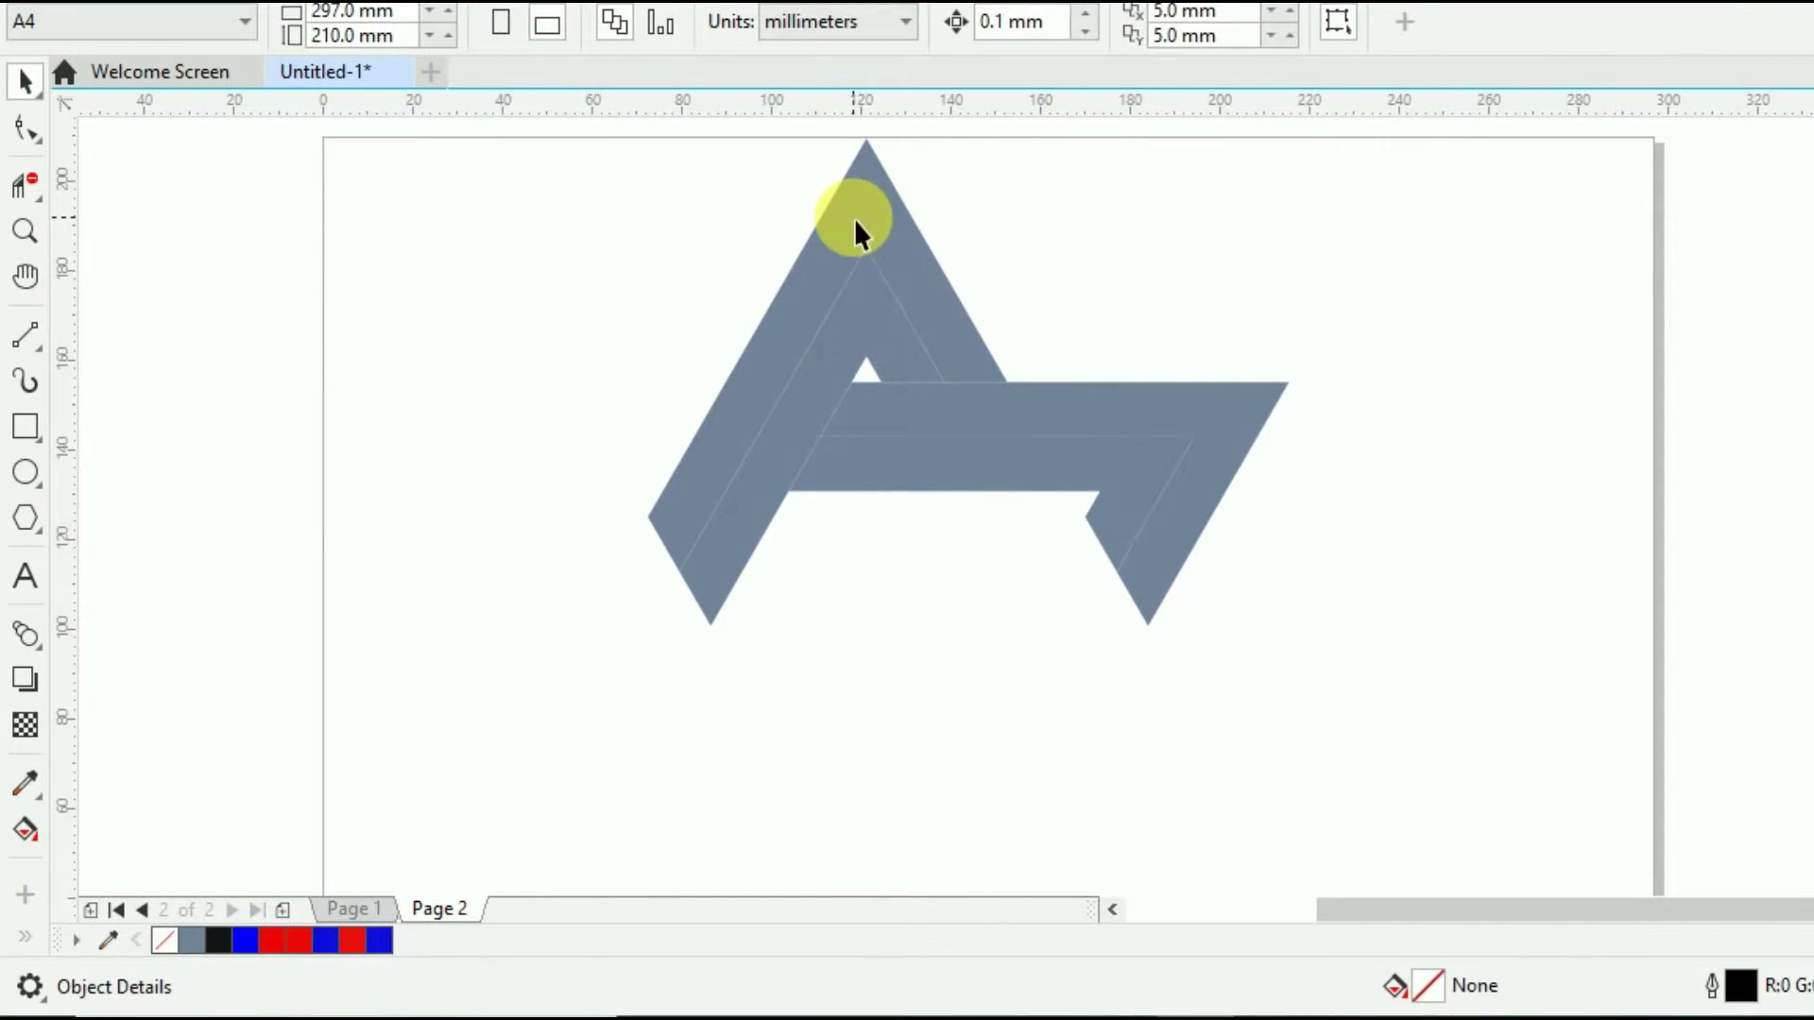
pyautogui.click(863, 246)
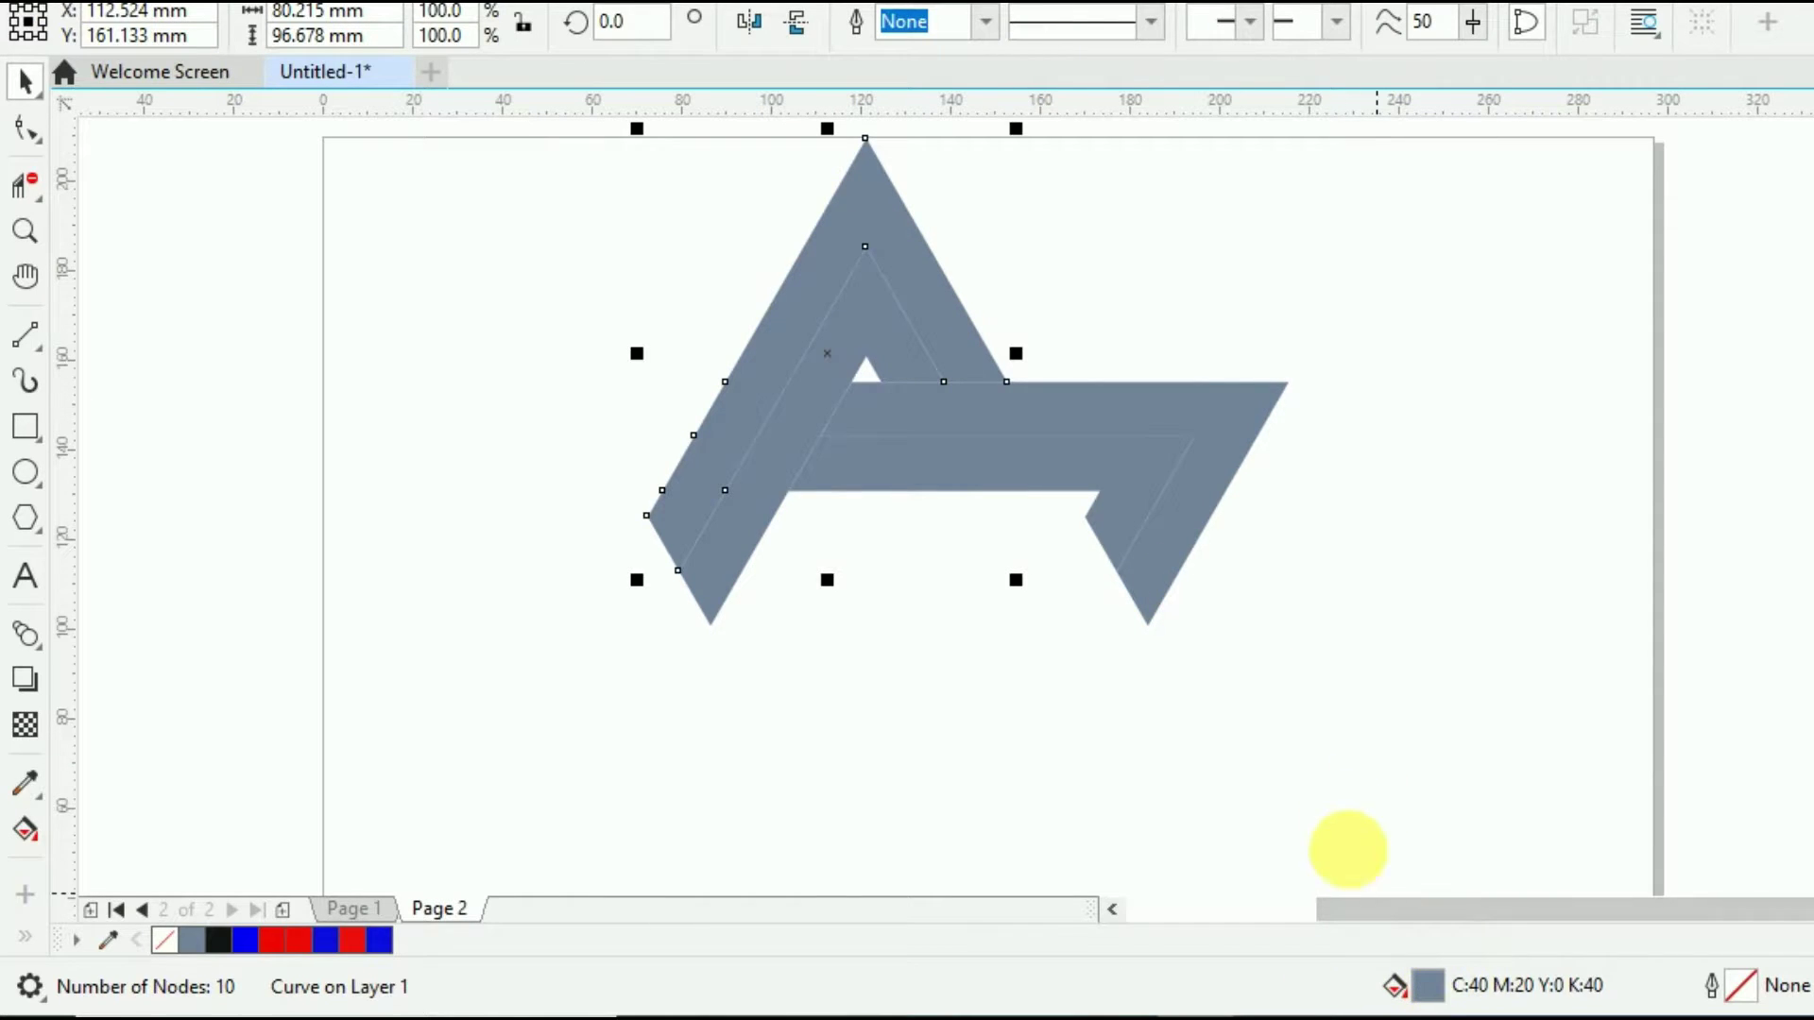
pyautogui.click(1427, 416)
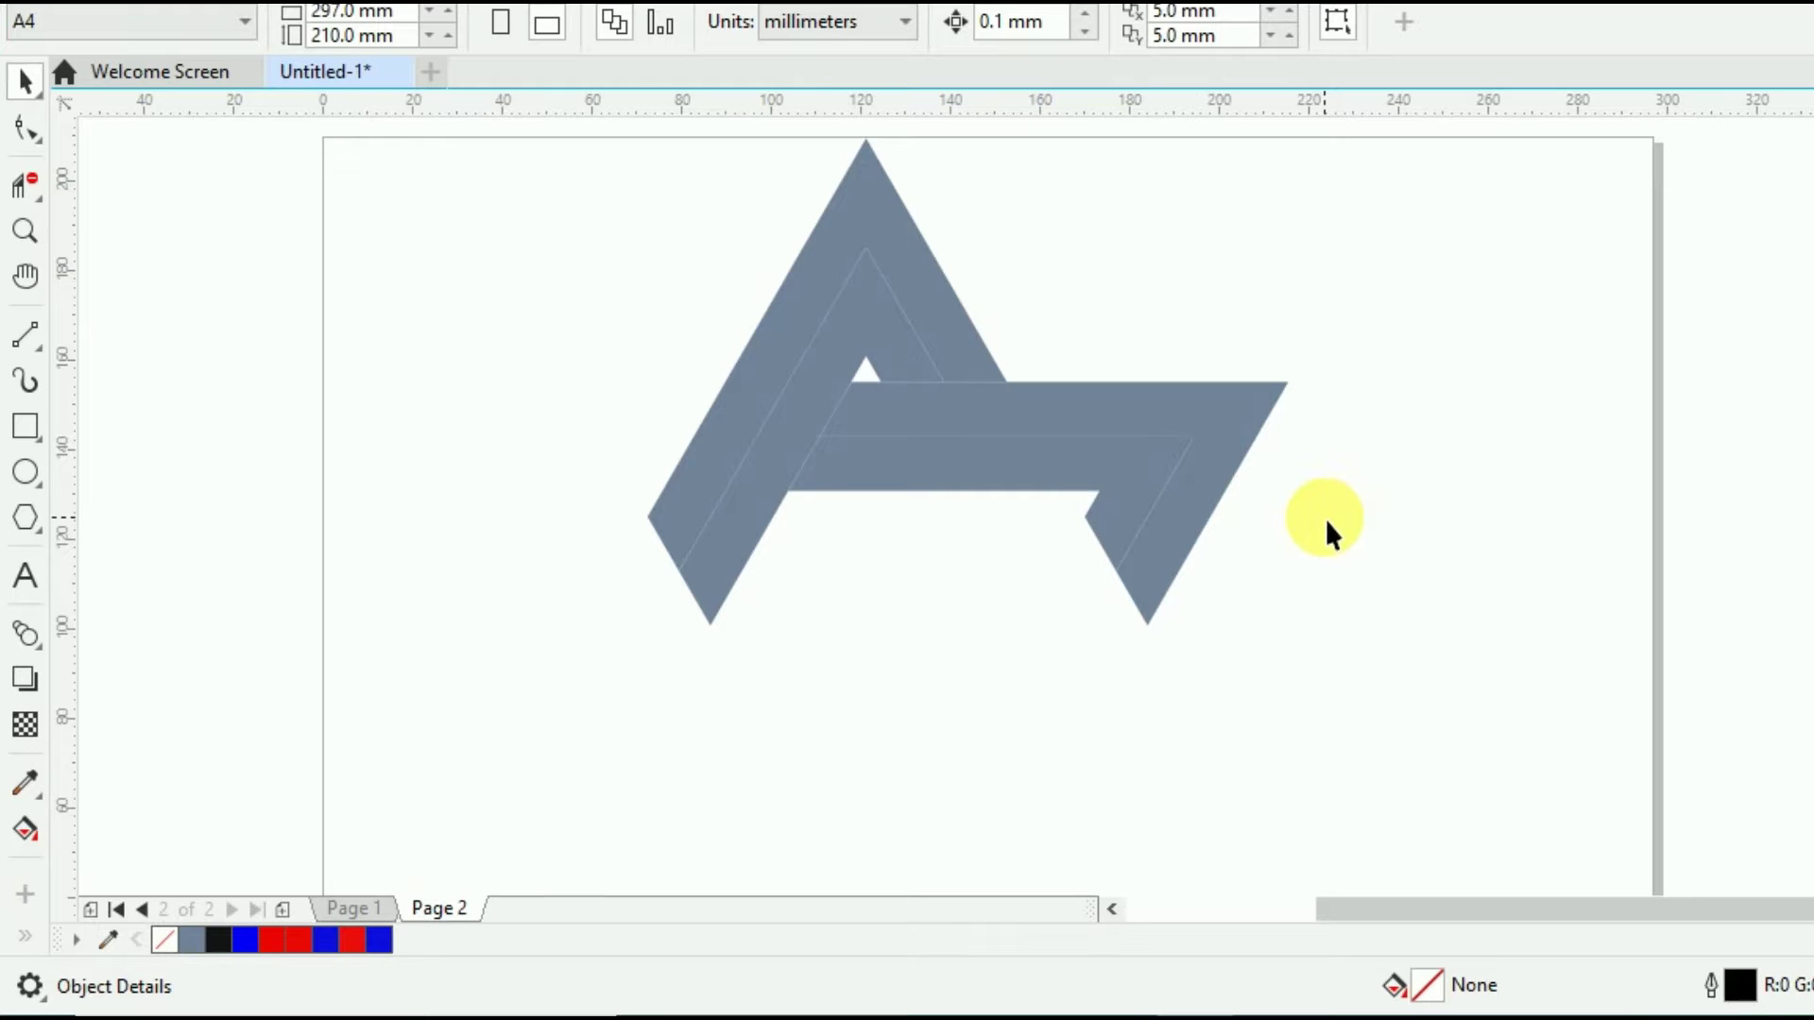
# Fill the top point's outer strip with the named colour Red in the RGB colour model.
pyautogui.press('h')
pyautogui.moveTo(1437, 506); pyautogui.dragTo(915, 503)
pyautogui.click(21, 83)
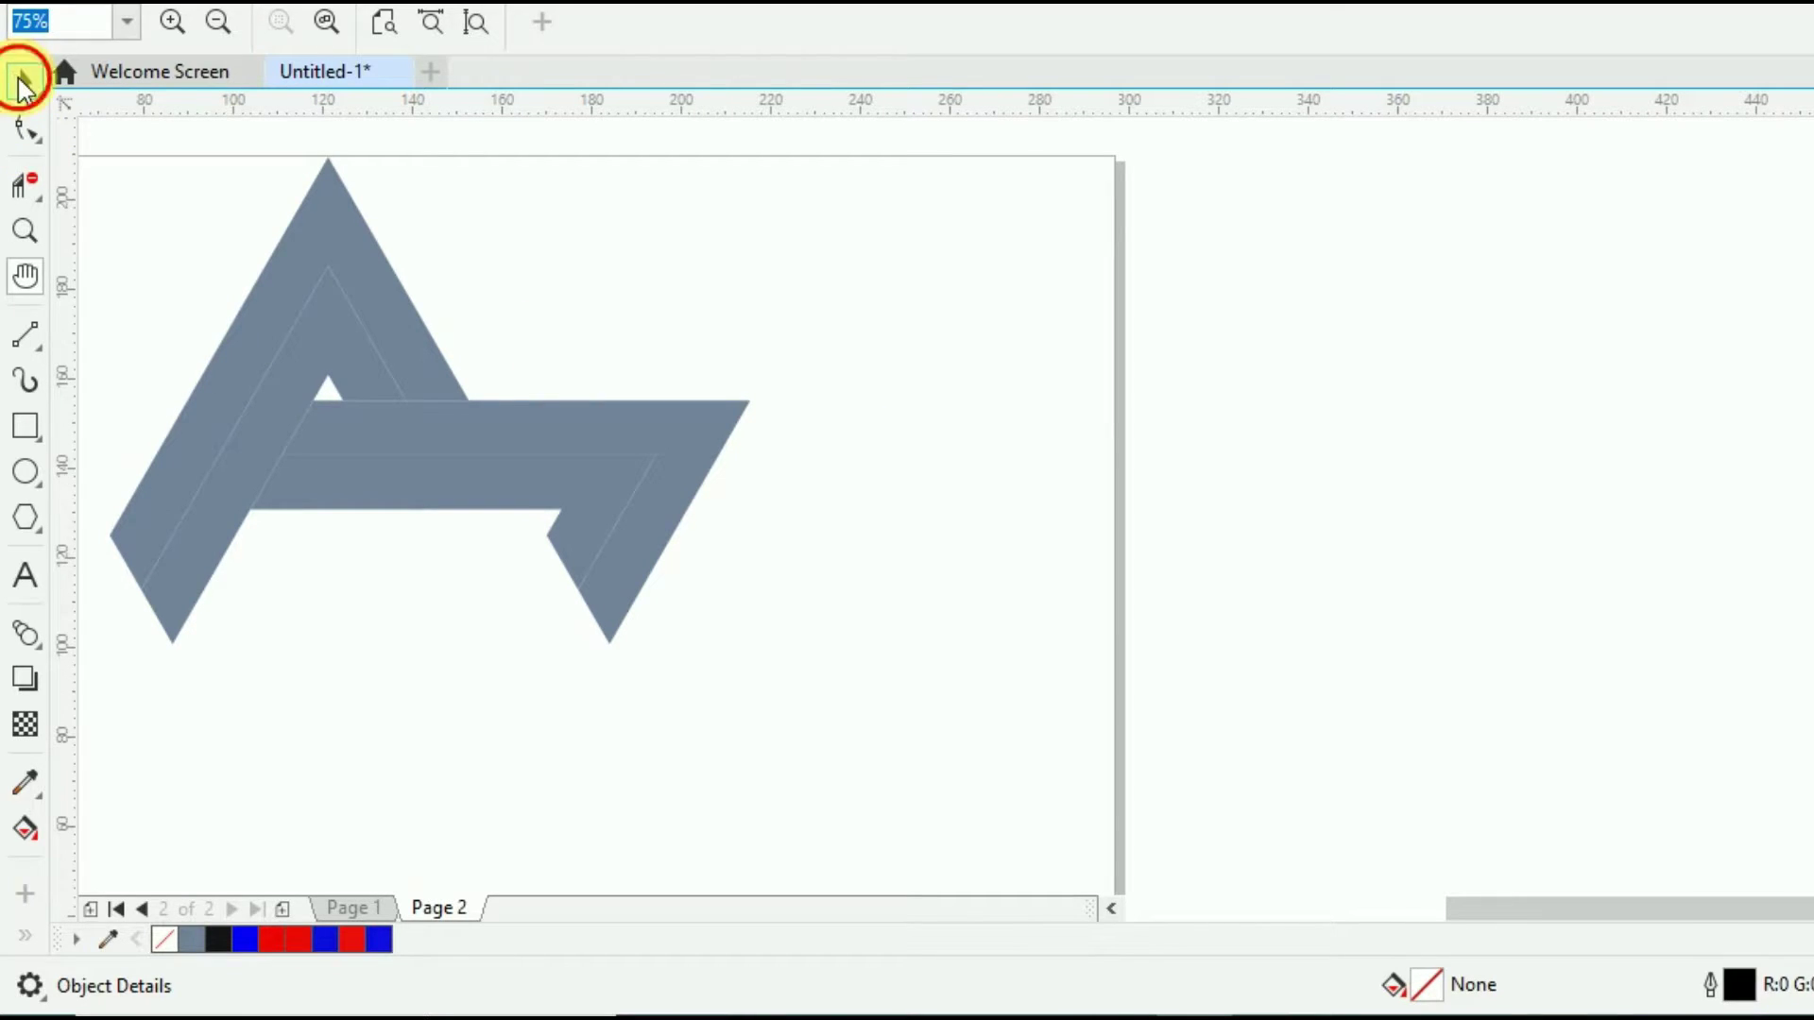
pyautogui.click(323, 232)
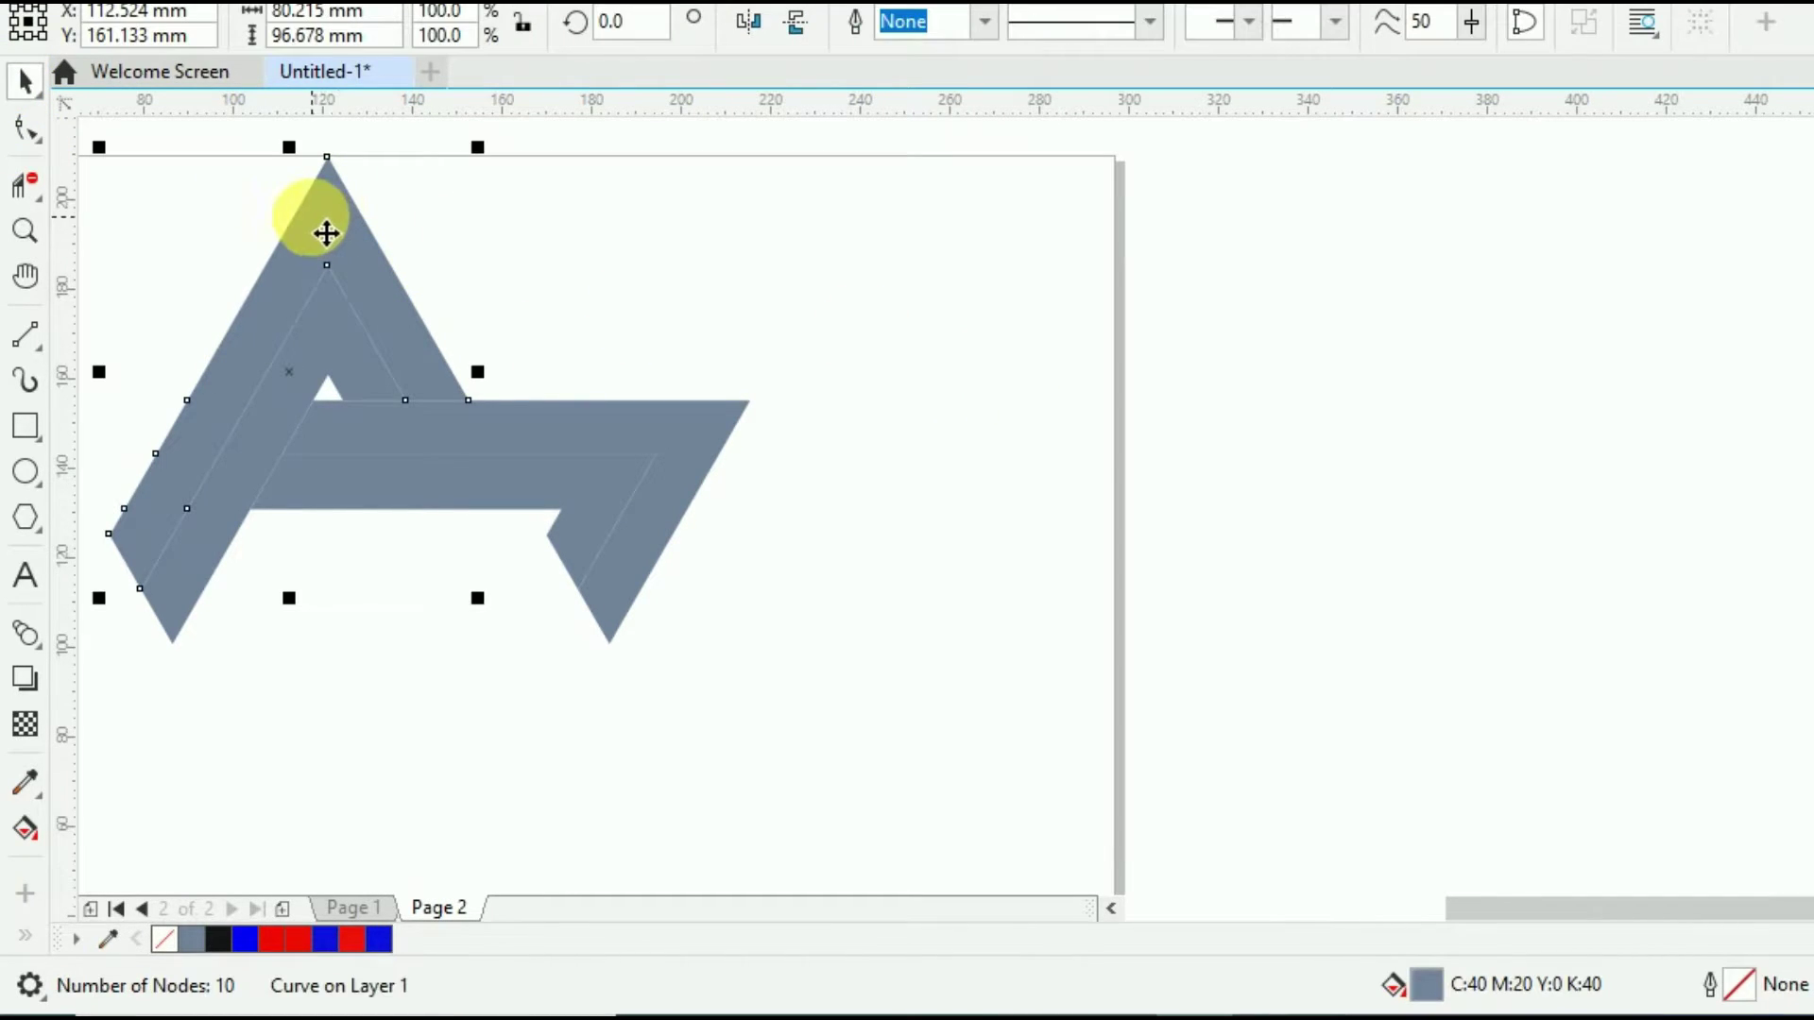
pyautogui.click(1426, 988)
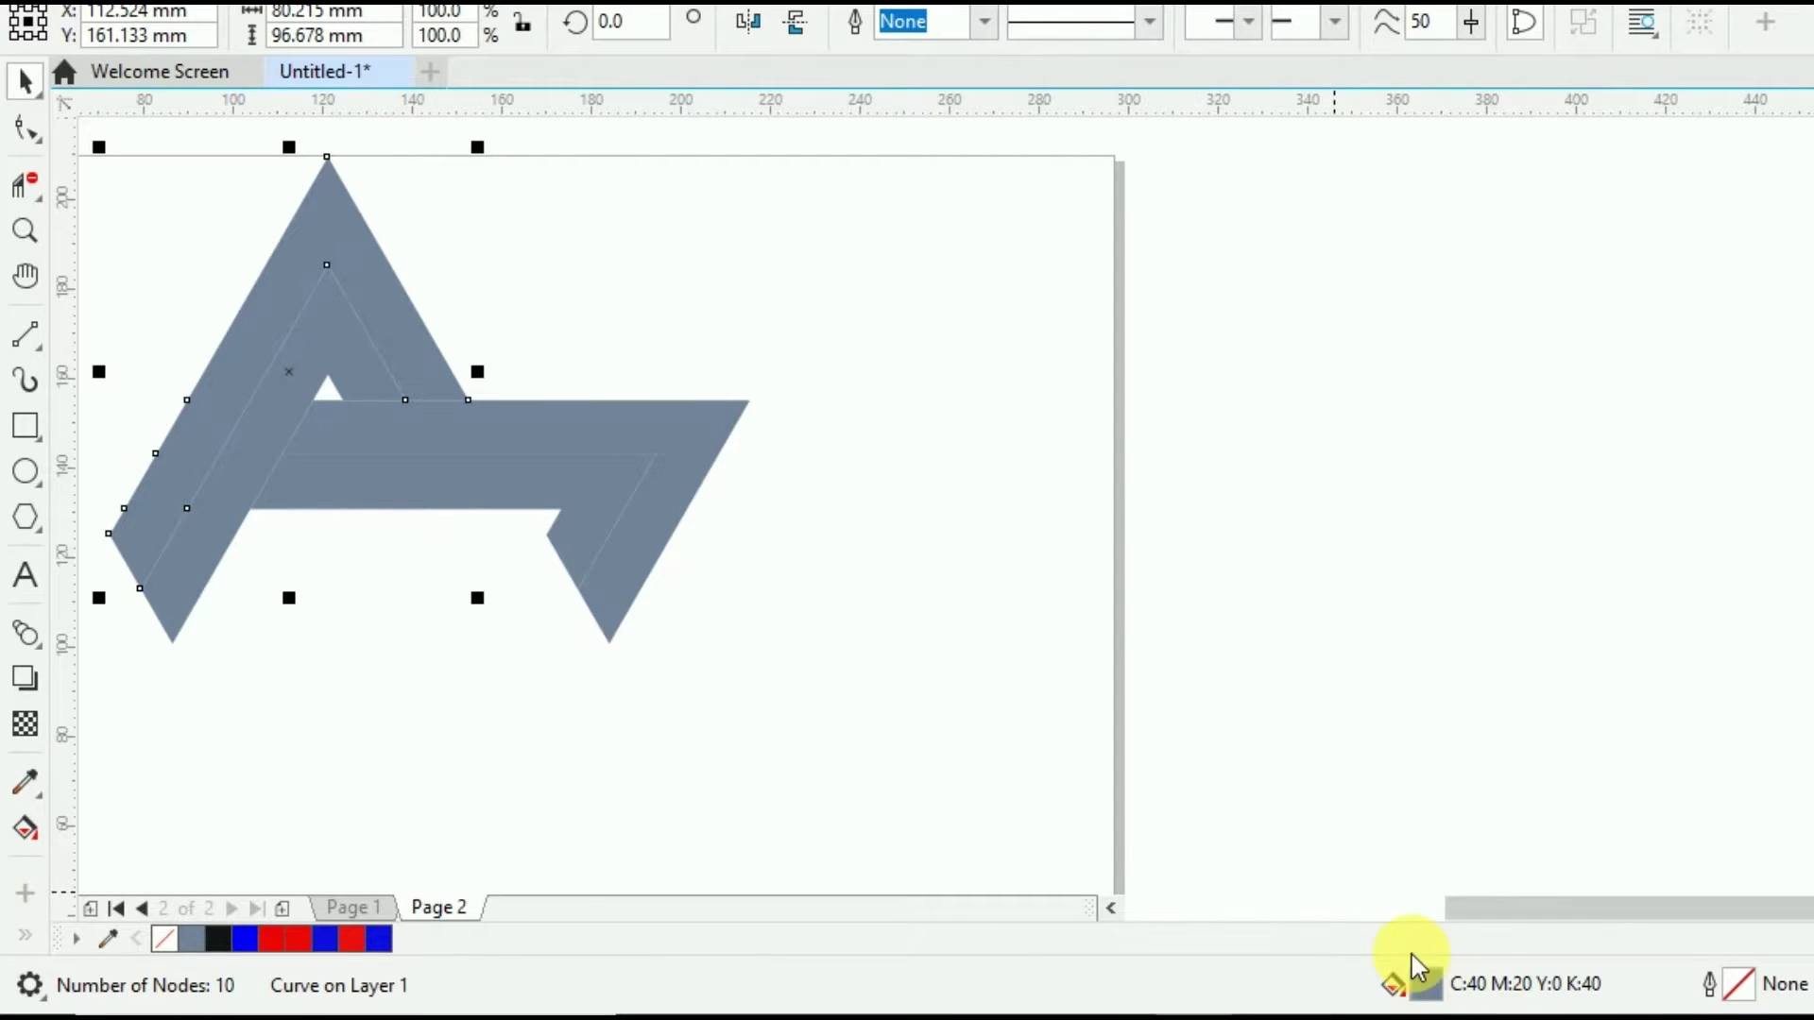
pyautogui.moveTo(917, 9); pyautogui.dragTo(1225, 9)
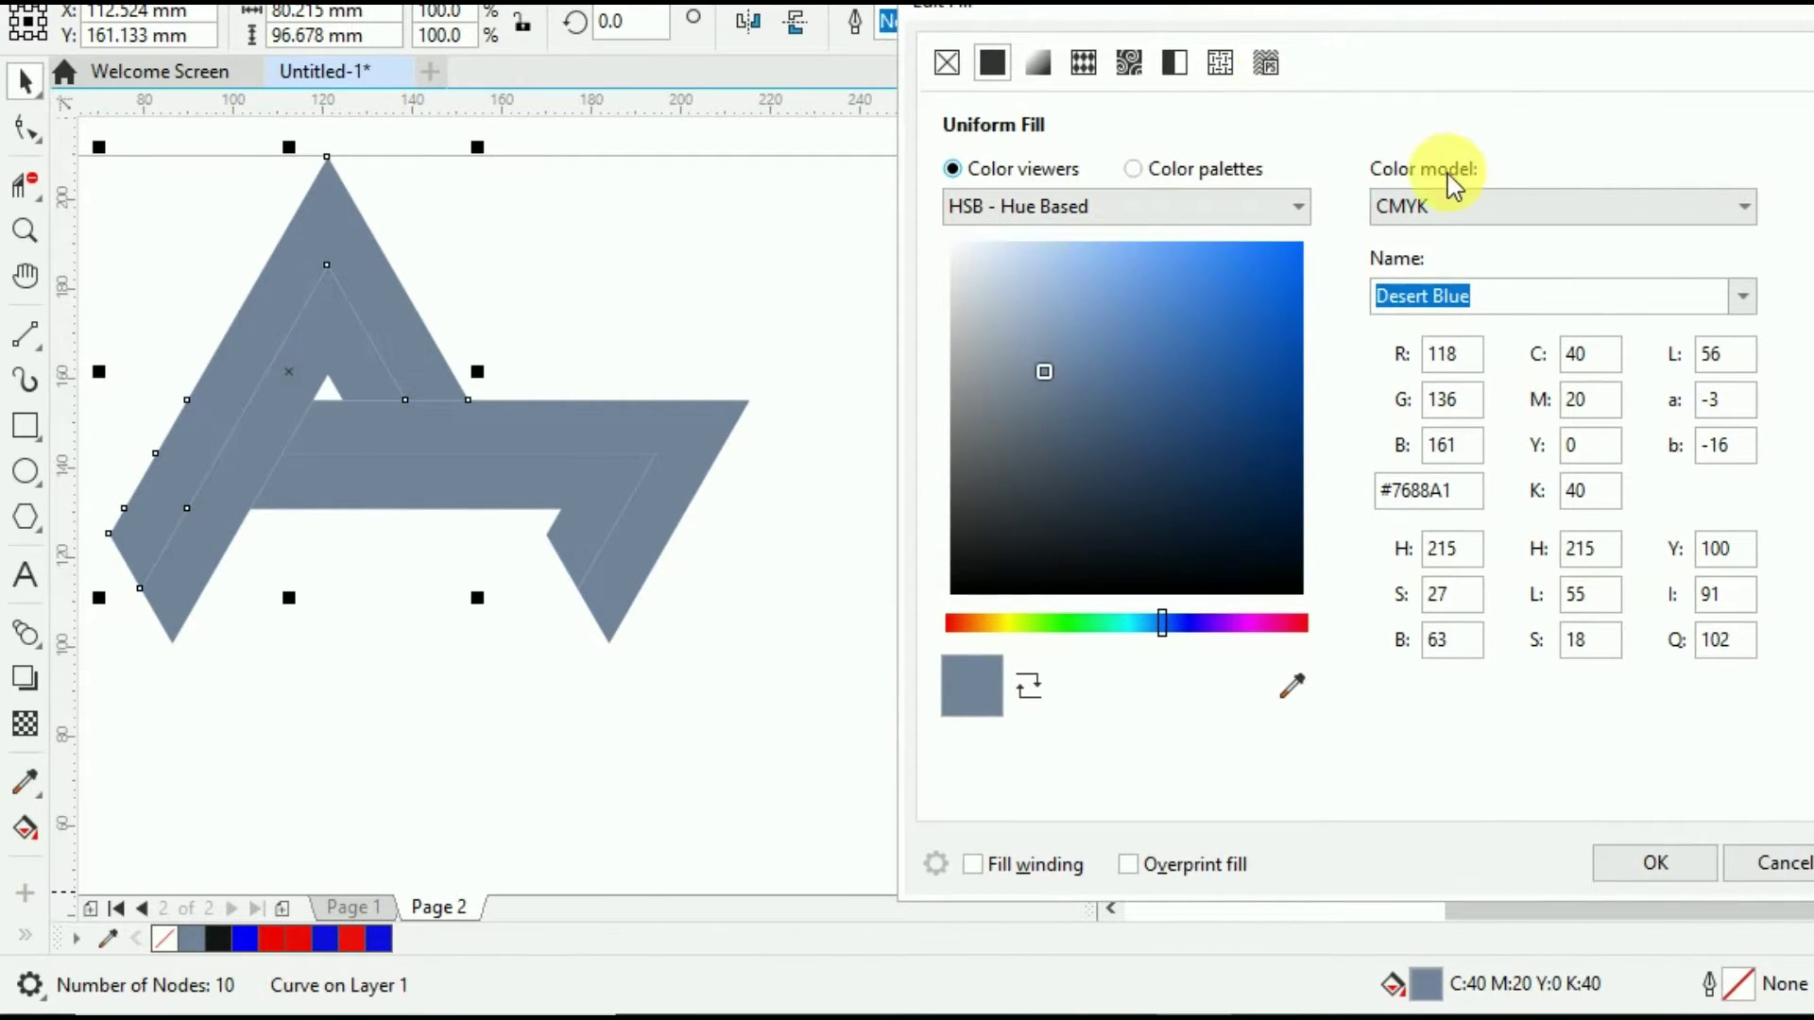
pyautogui.click(1539, 206)
pyautogui.click(1408, 284)
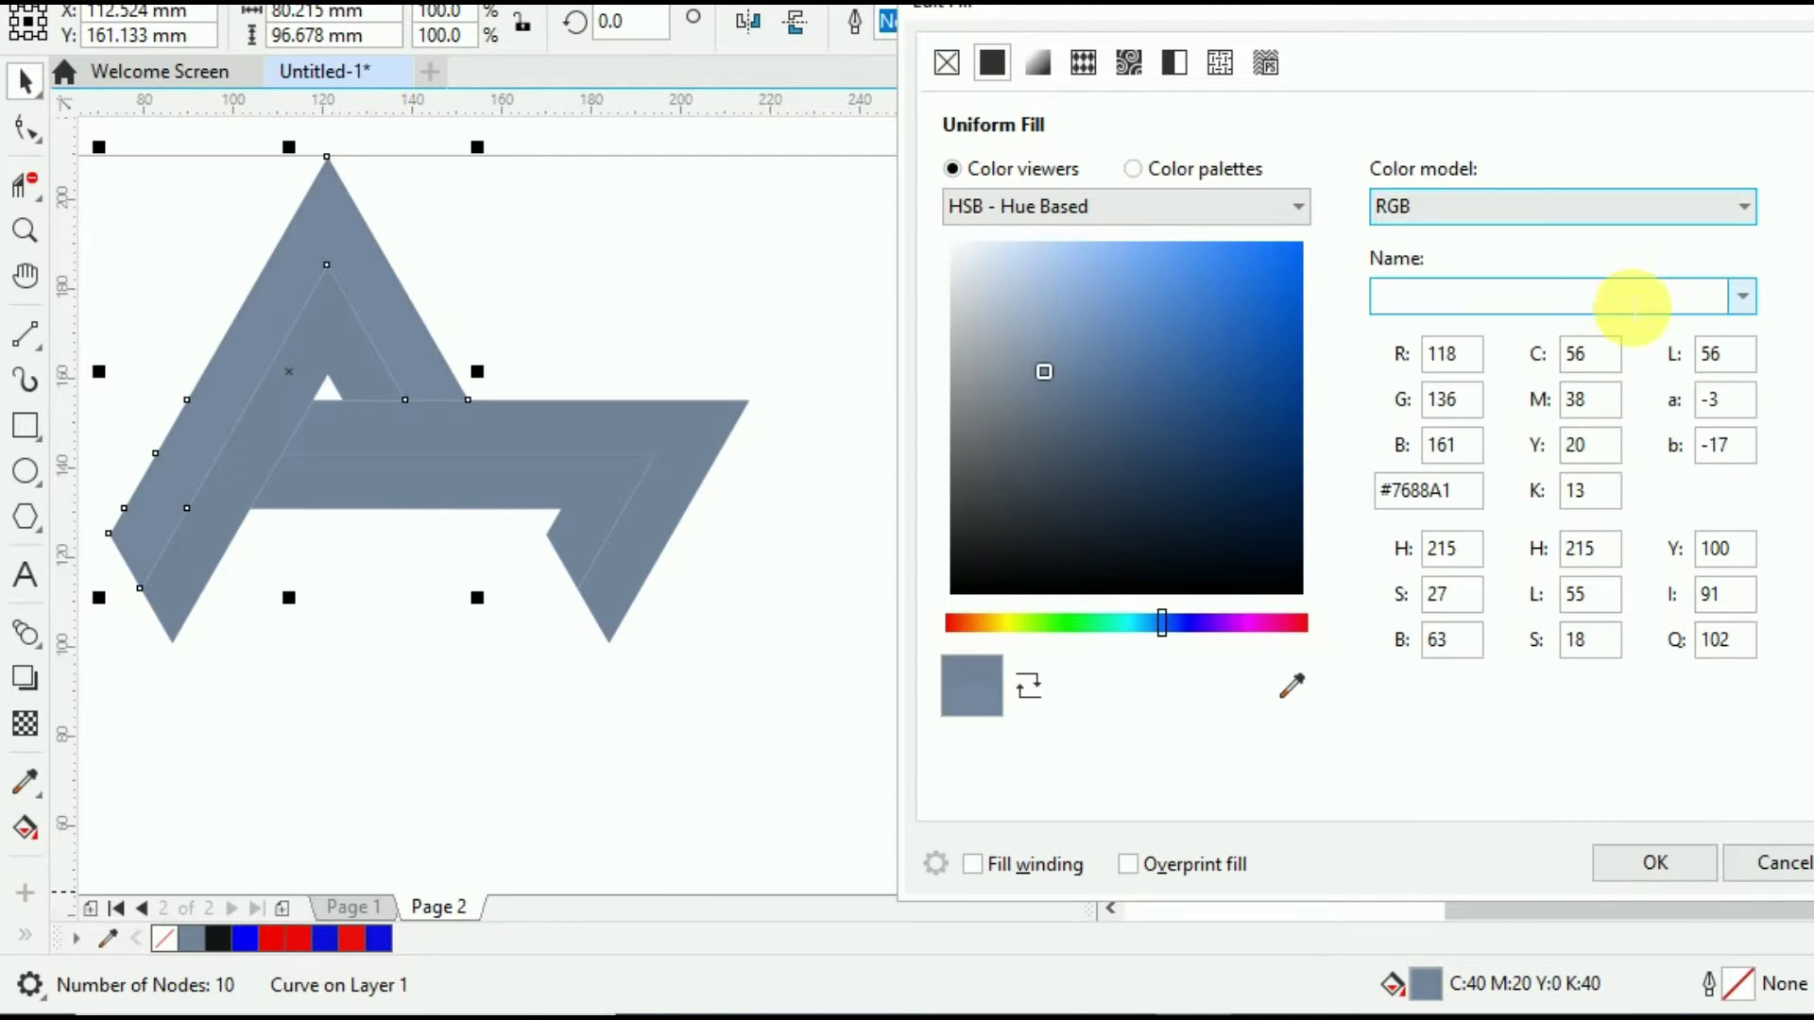
pyautogui.click(1744, 300)
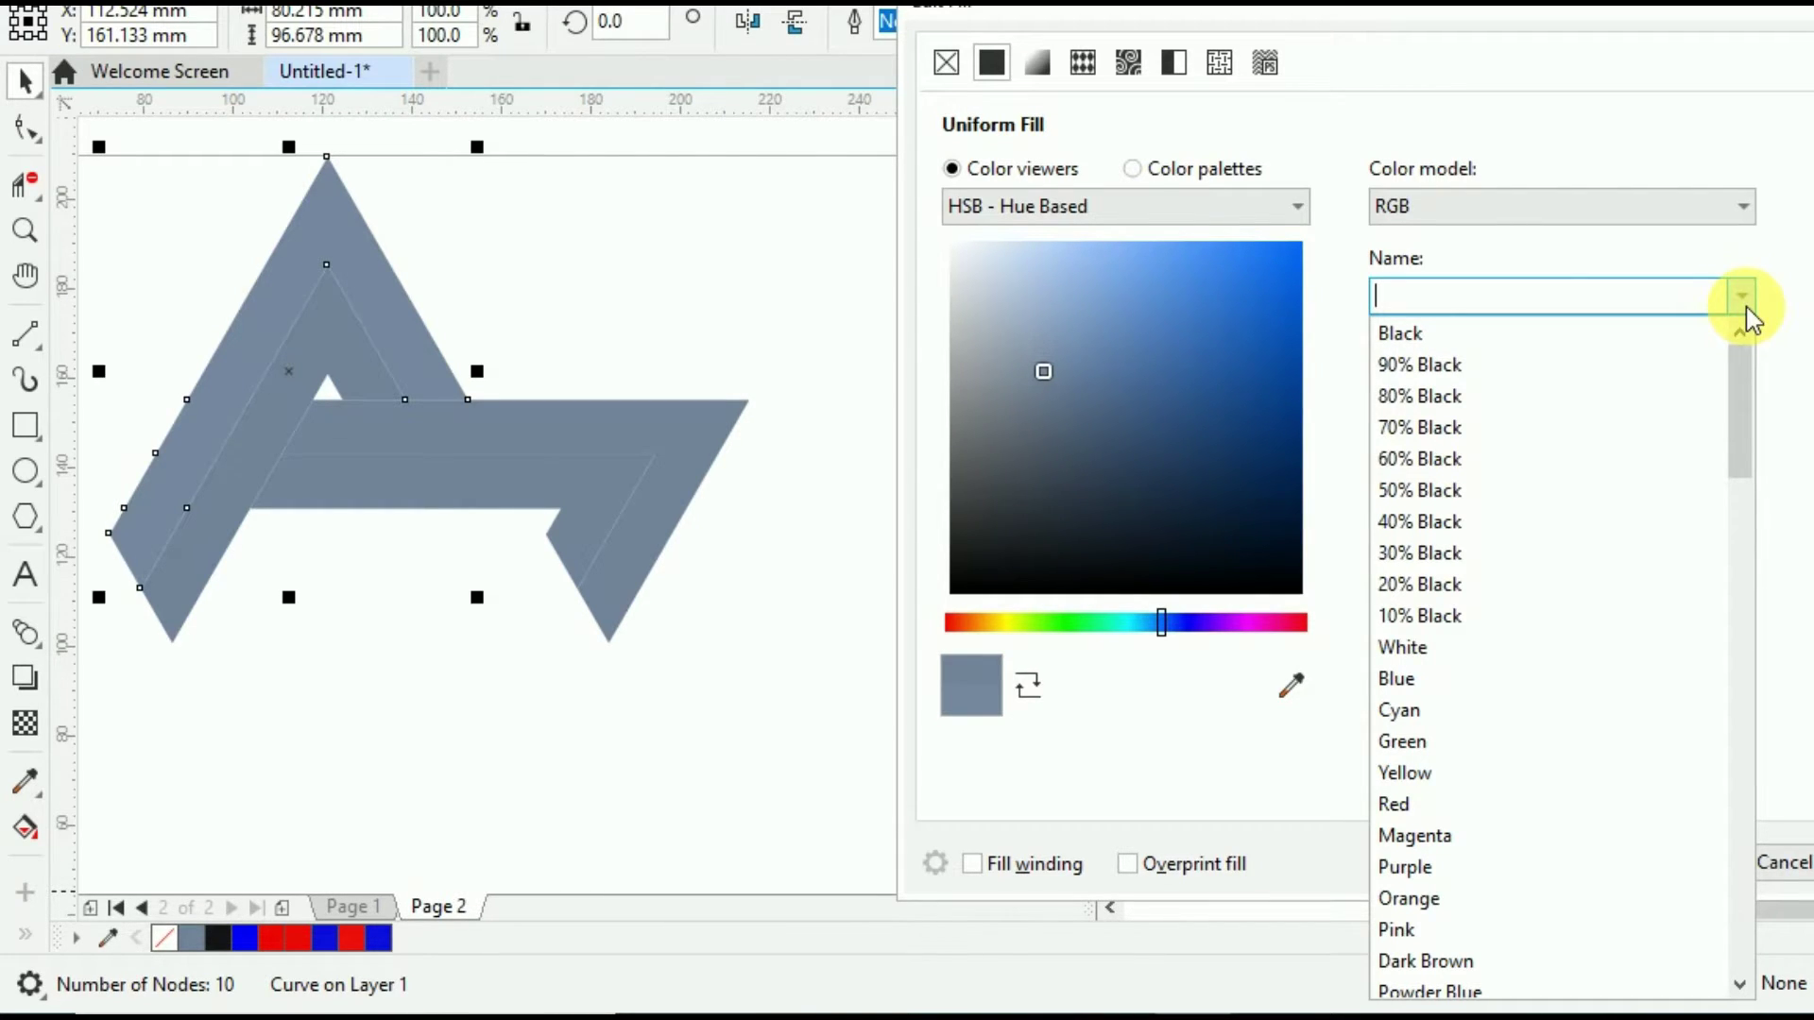
pyautogui.click(1426, 802)
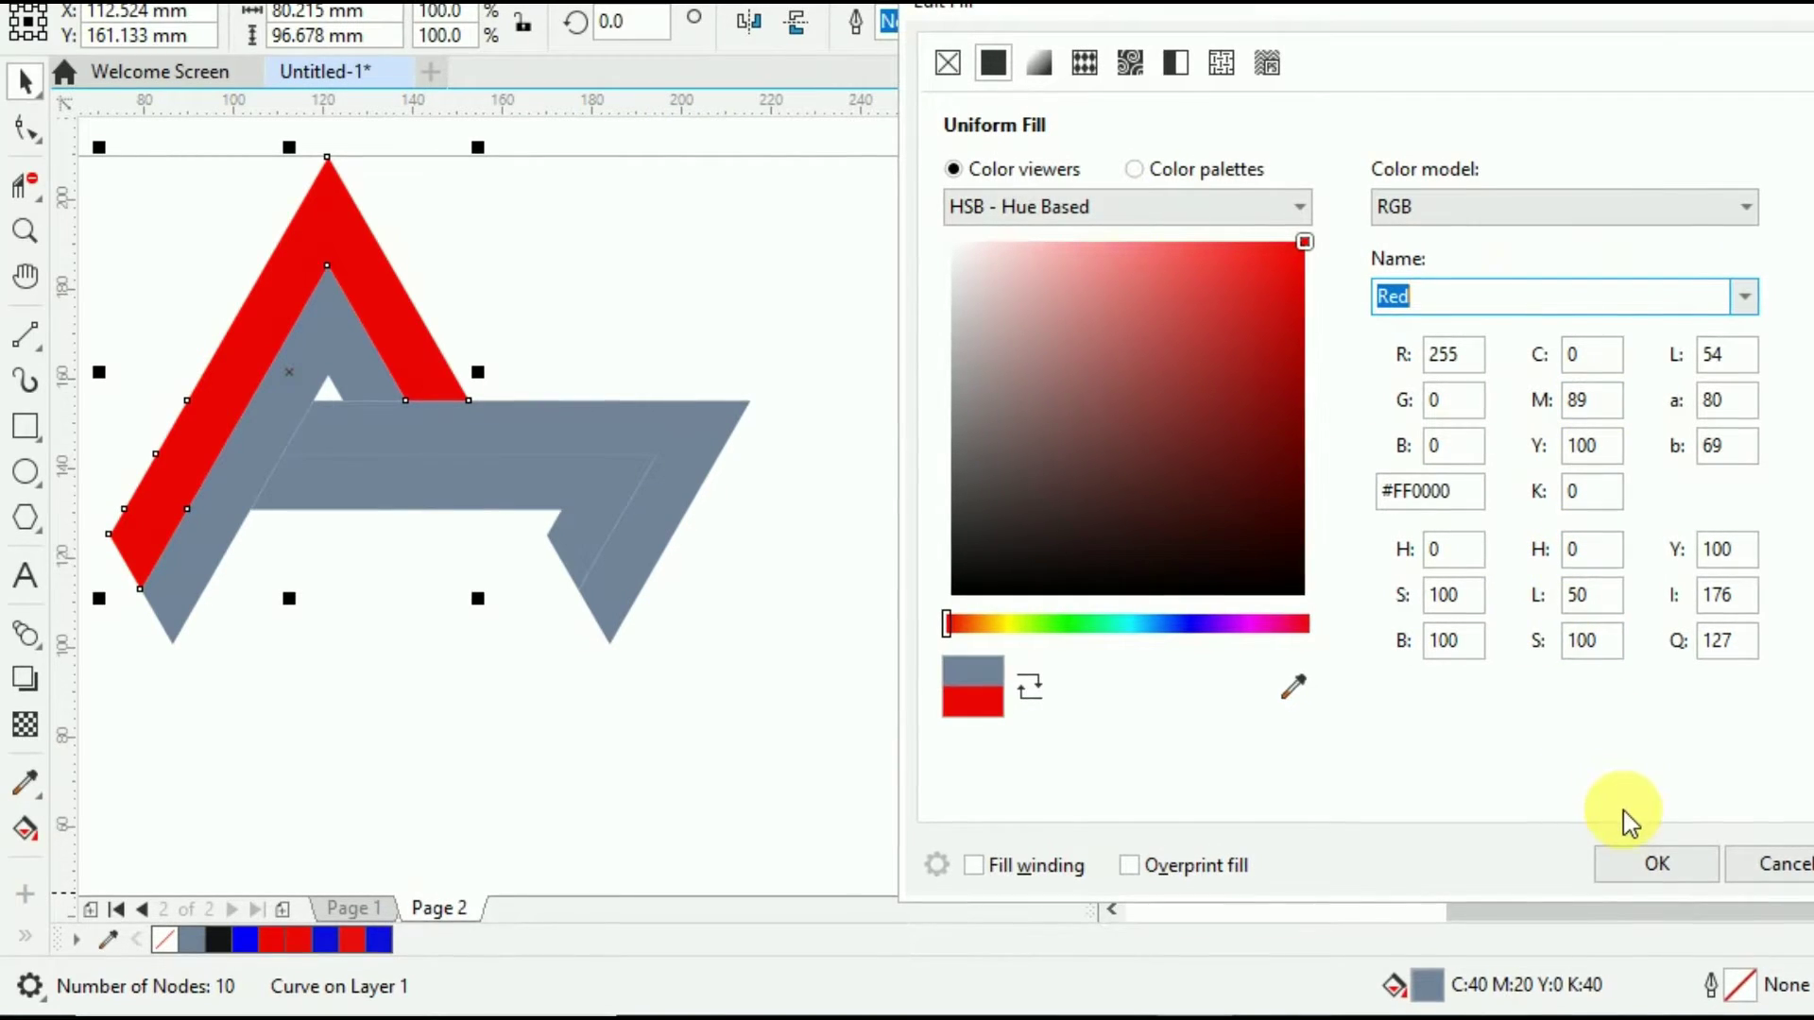
pyautogui.click(1649, 862)
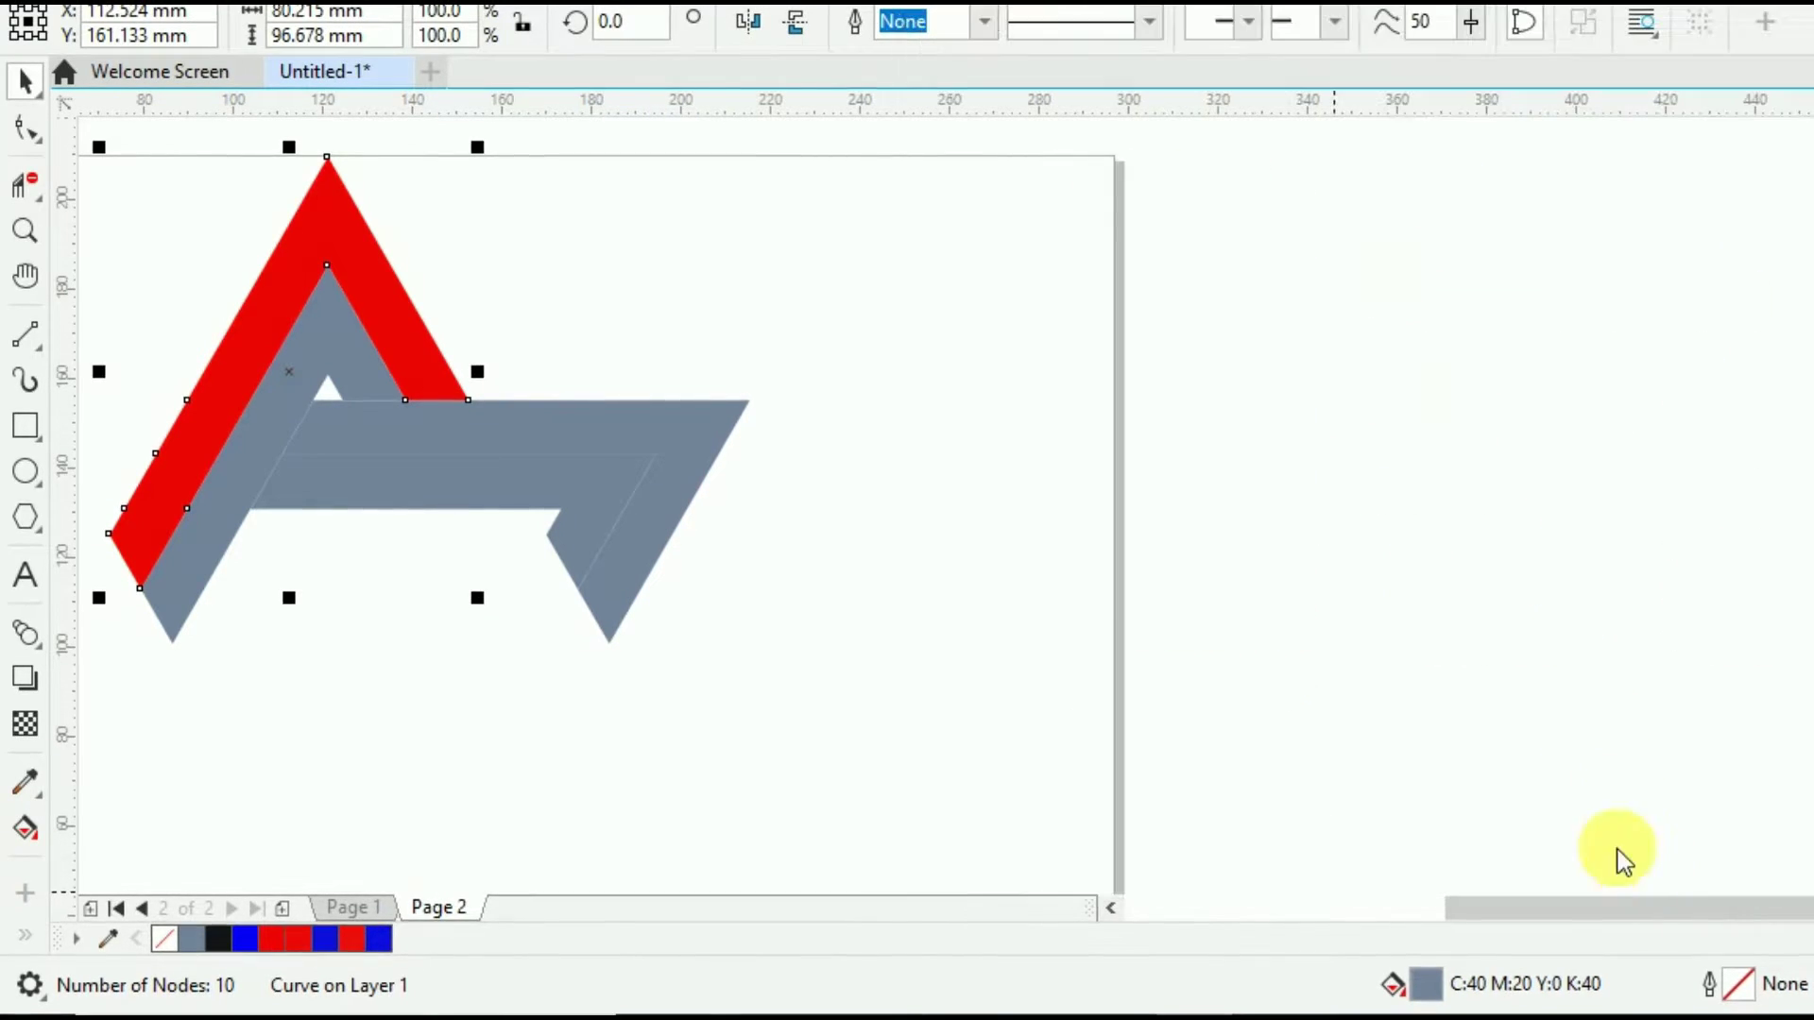
# Fill the top point's inner strip with RGB Red, darkened slightly to #E00D0D.
pyautogui.click(311, 360)
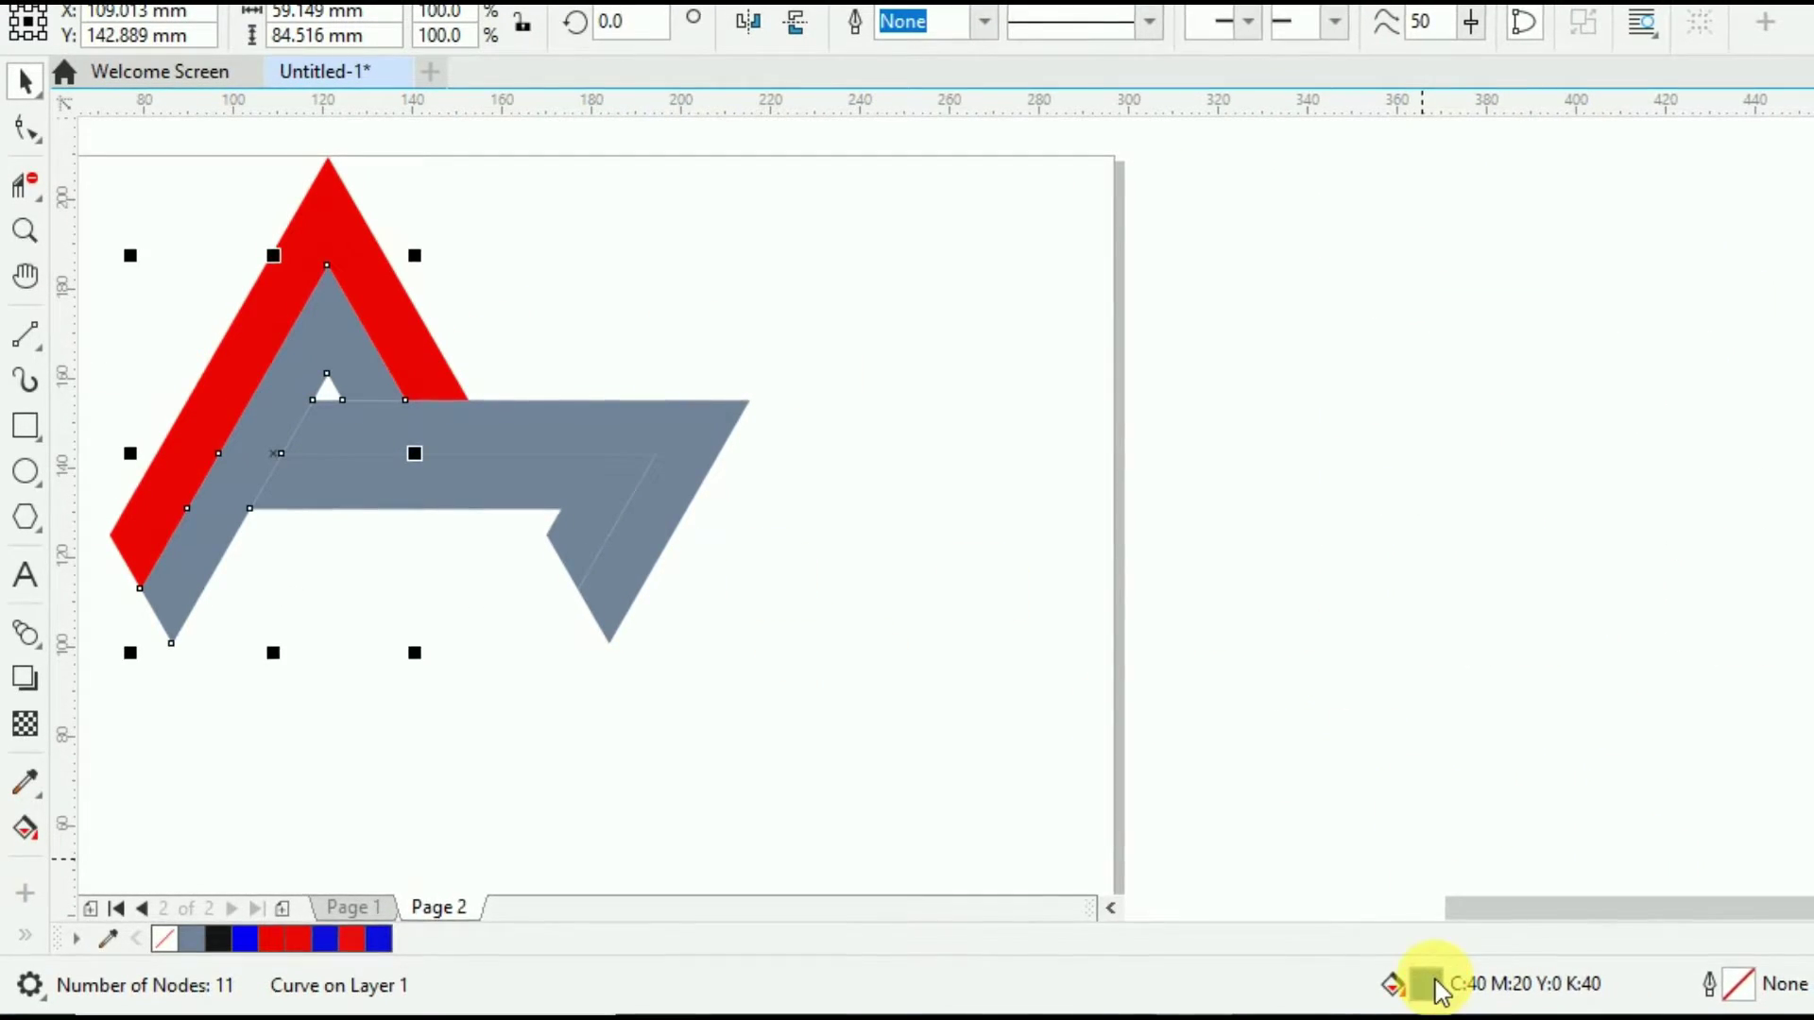
pyautogui.hotkey('shift', 'F11')
pyautogui.moveTo(1035, 19); pyautogui.dragTo(1318, 19)
pyautogui.click(1512, 206)
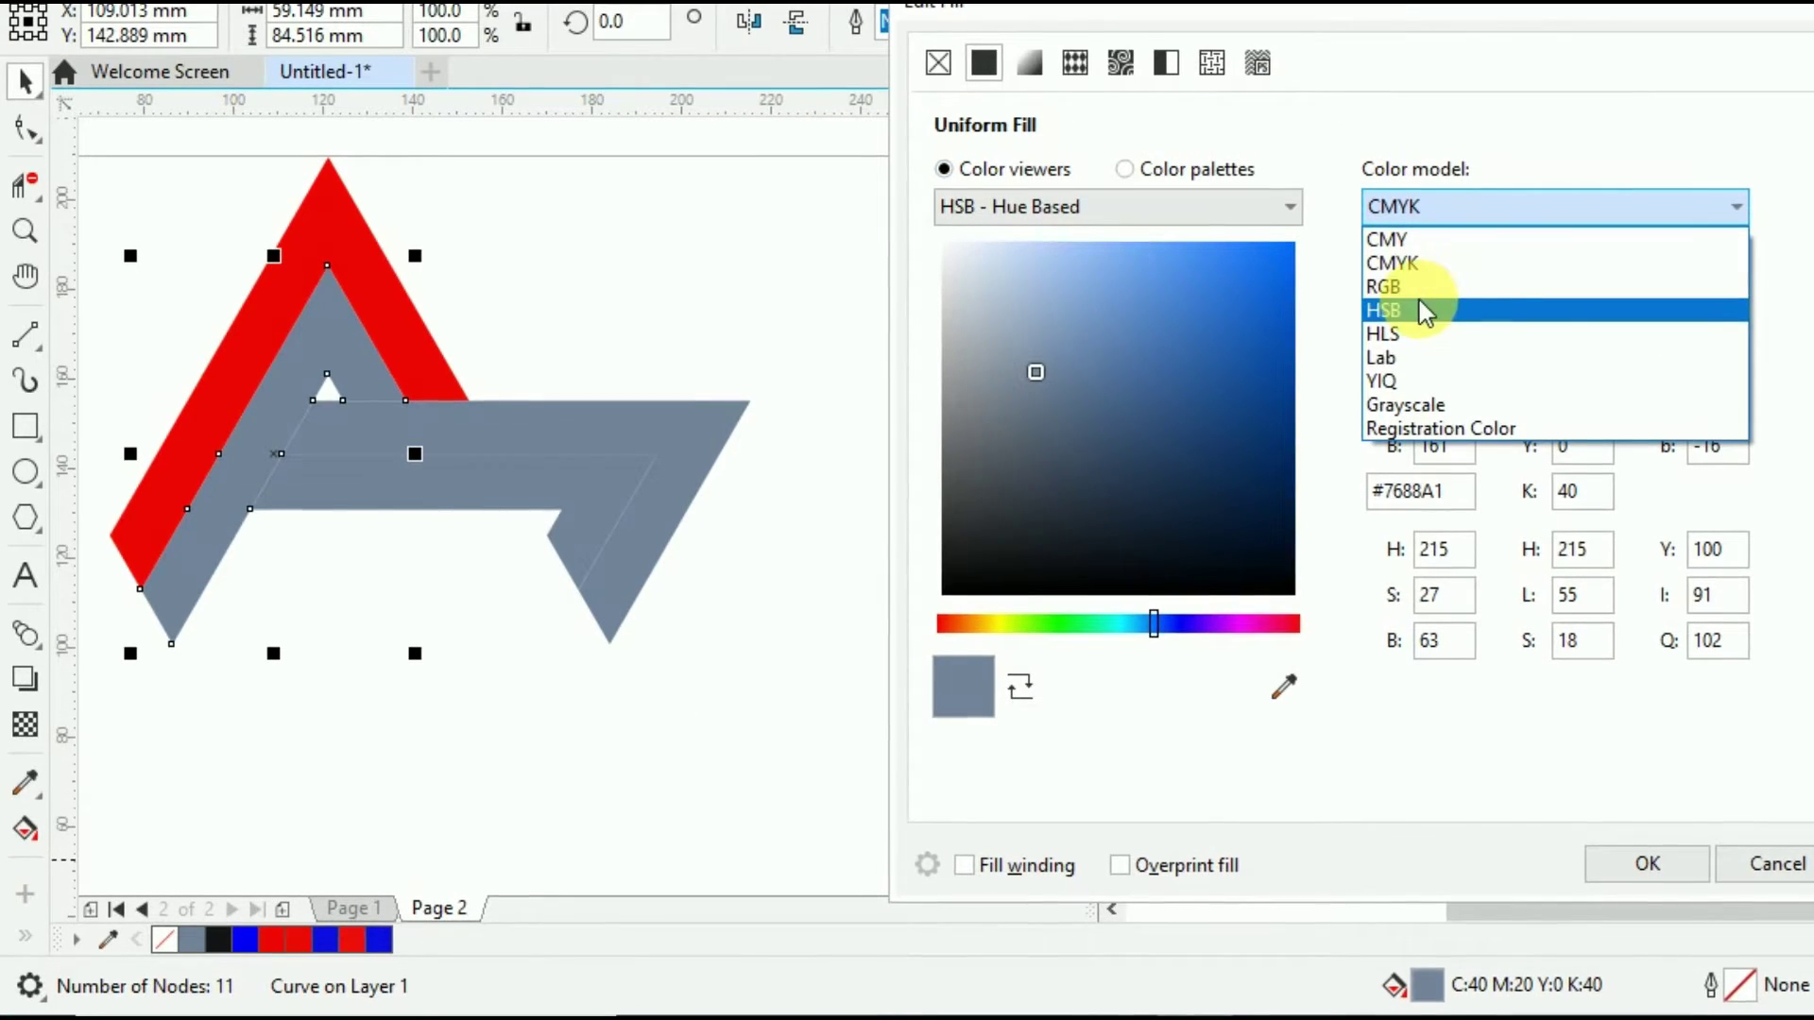
pyautogui.click(1387, 285)
pyautogui.click(1733, 297)
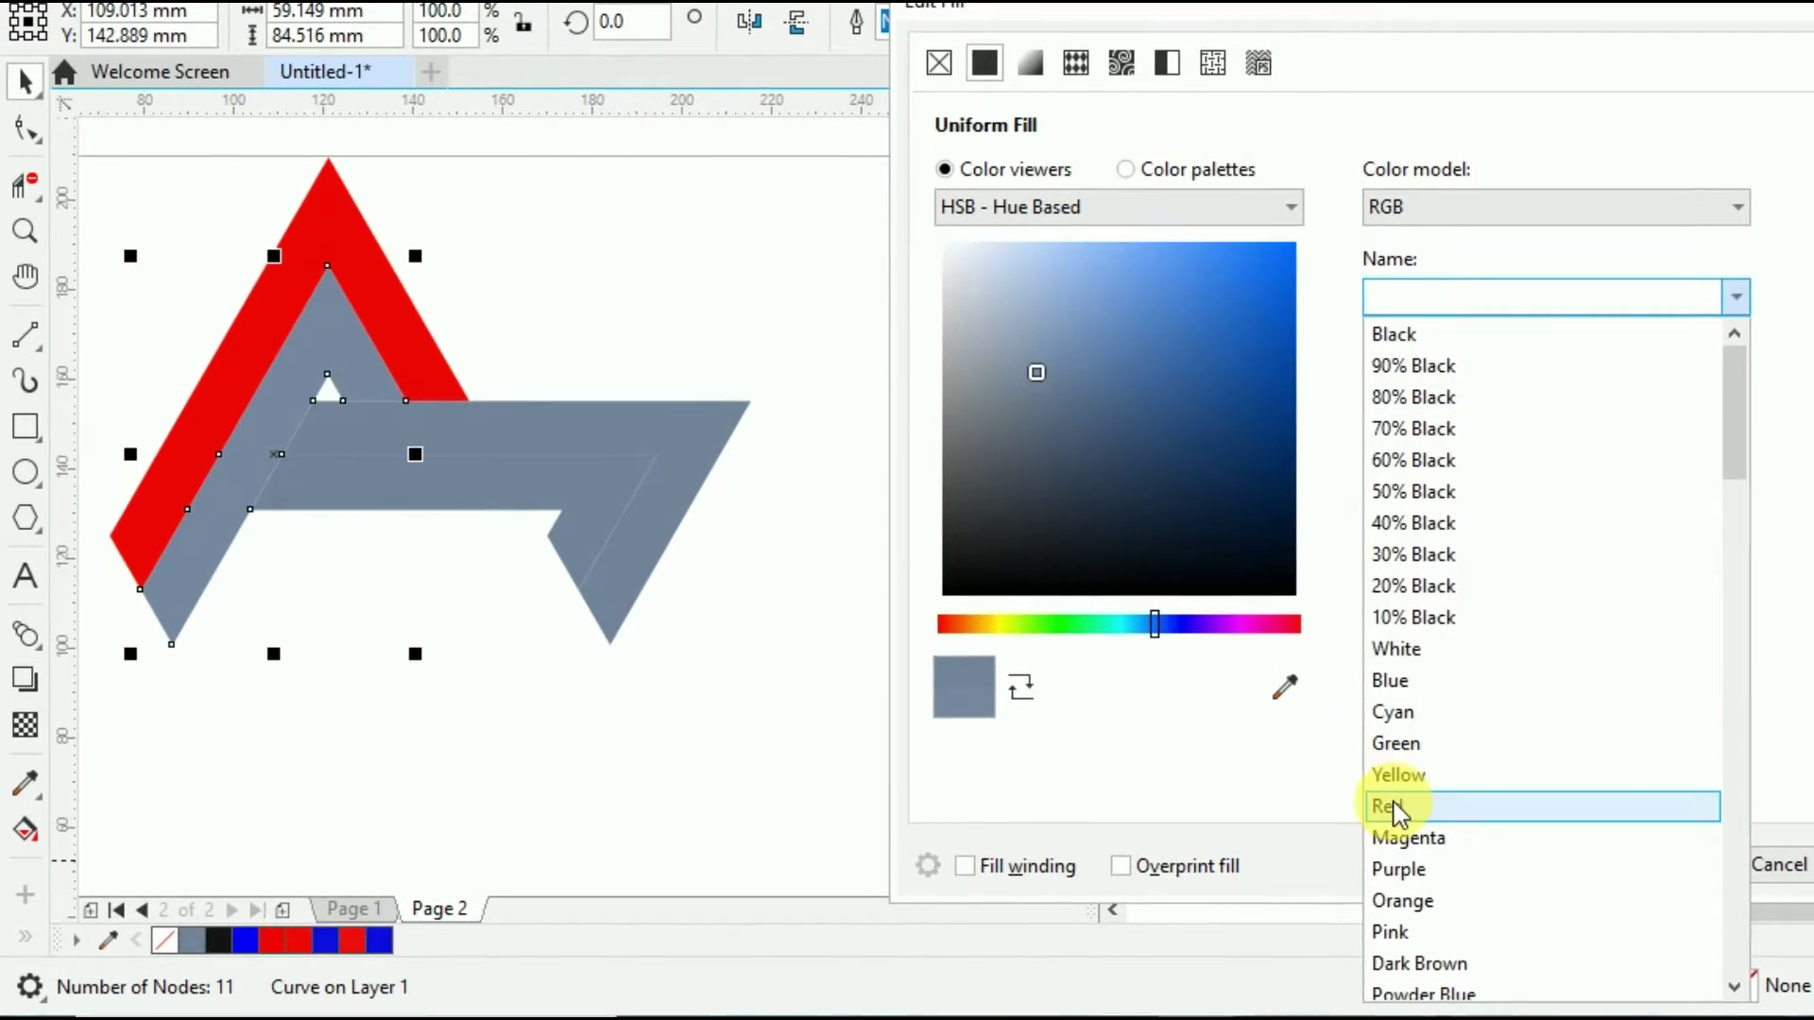
pyautogui.click(1389, 800)
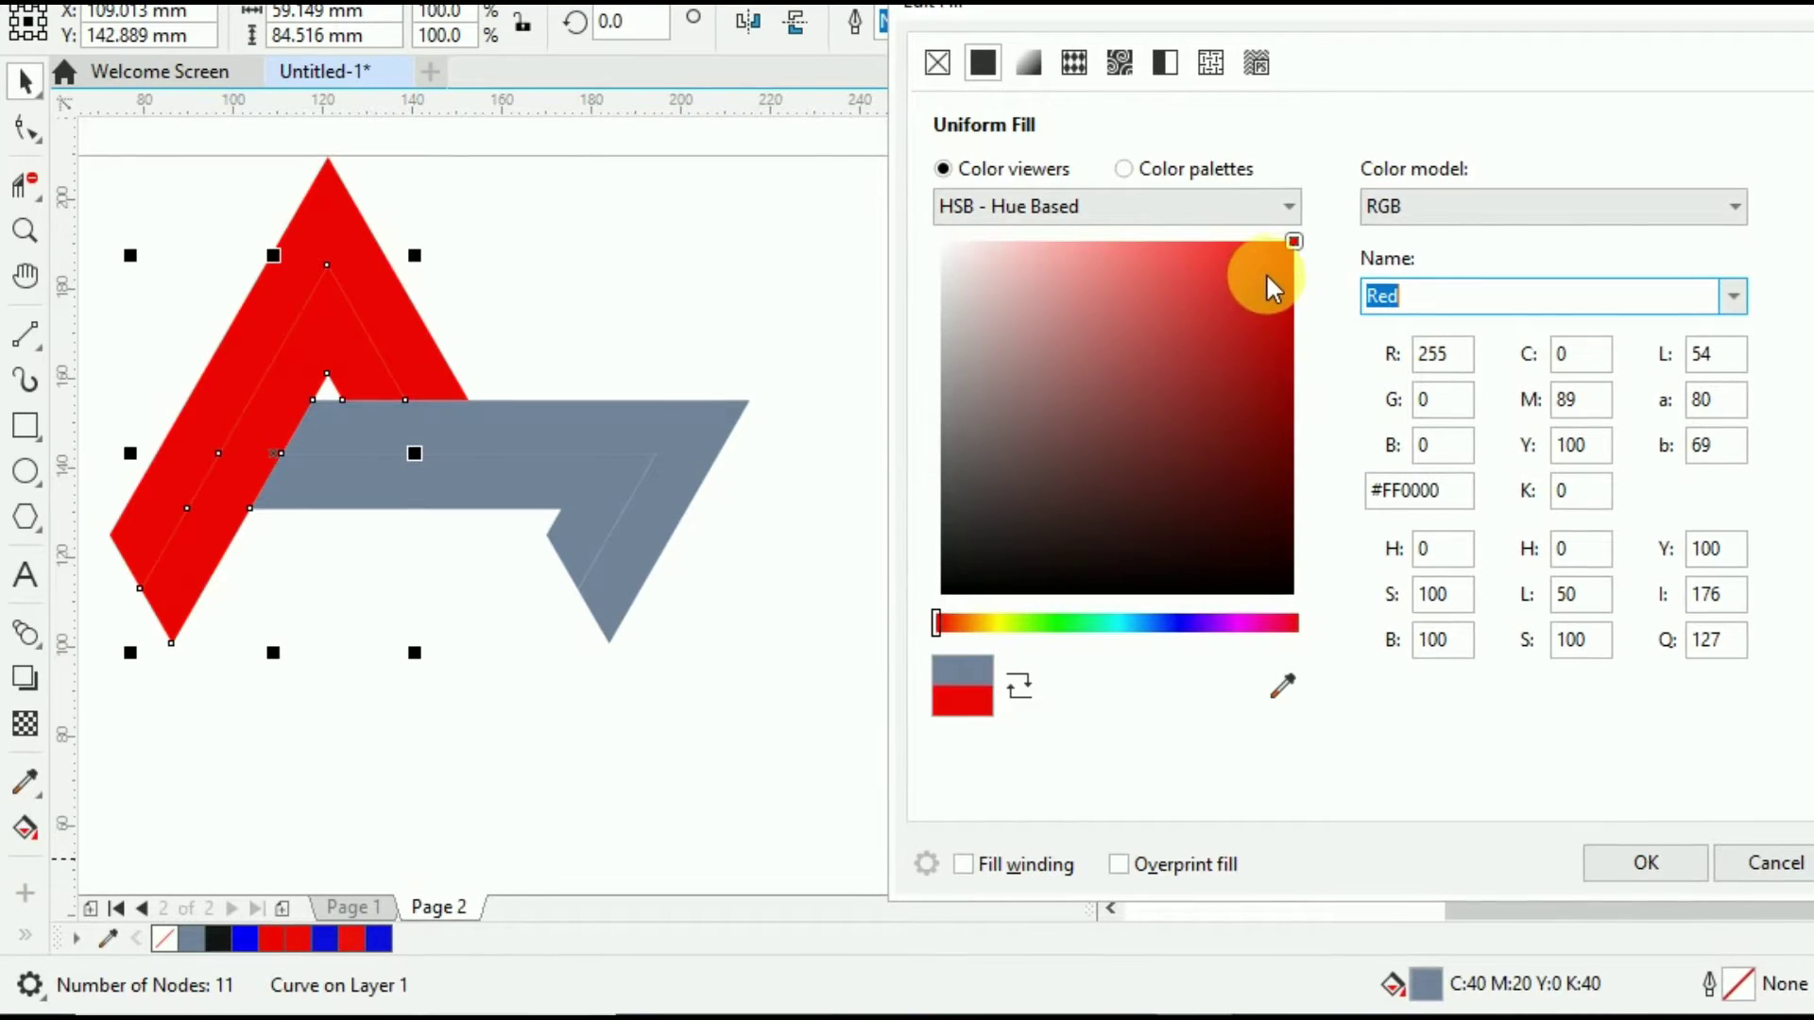
pyautogui.moveTo(1273, 264); pyautogui.dragTo(1273, 282)
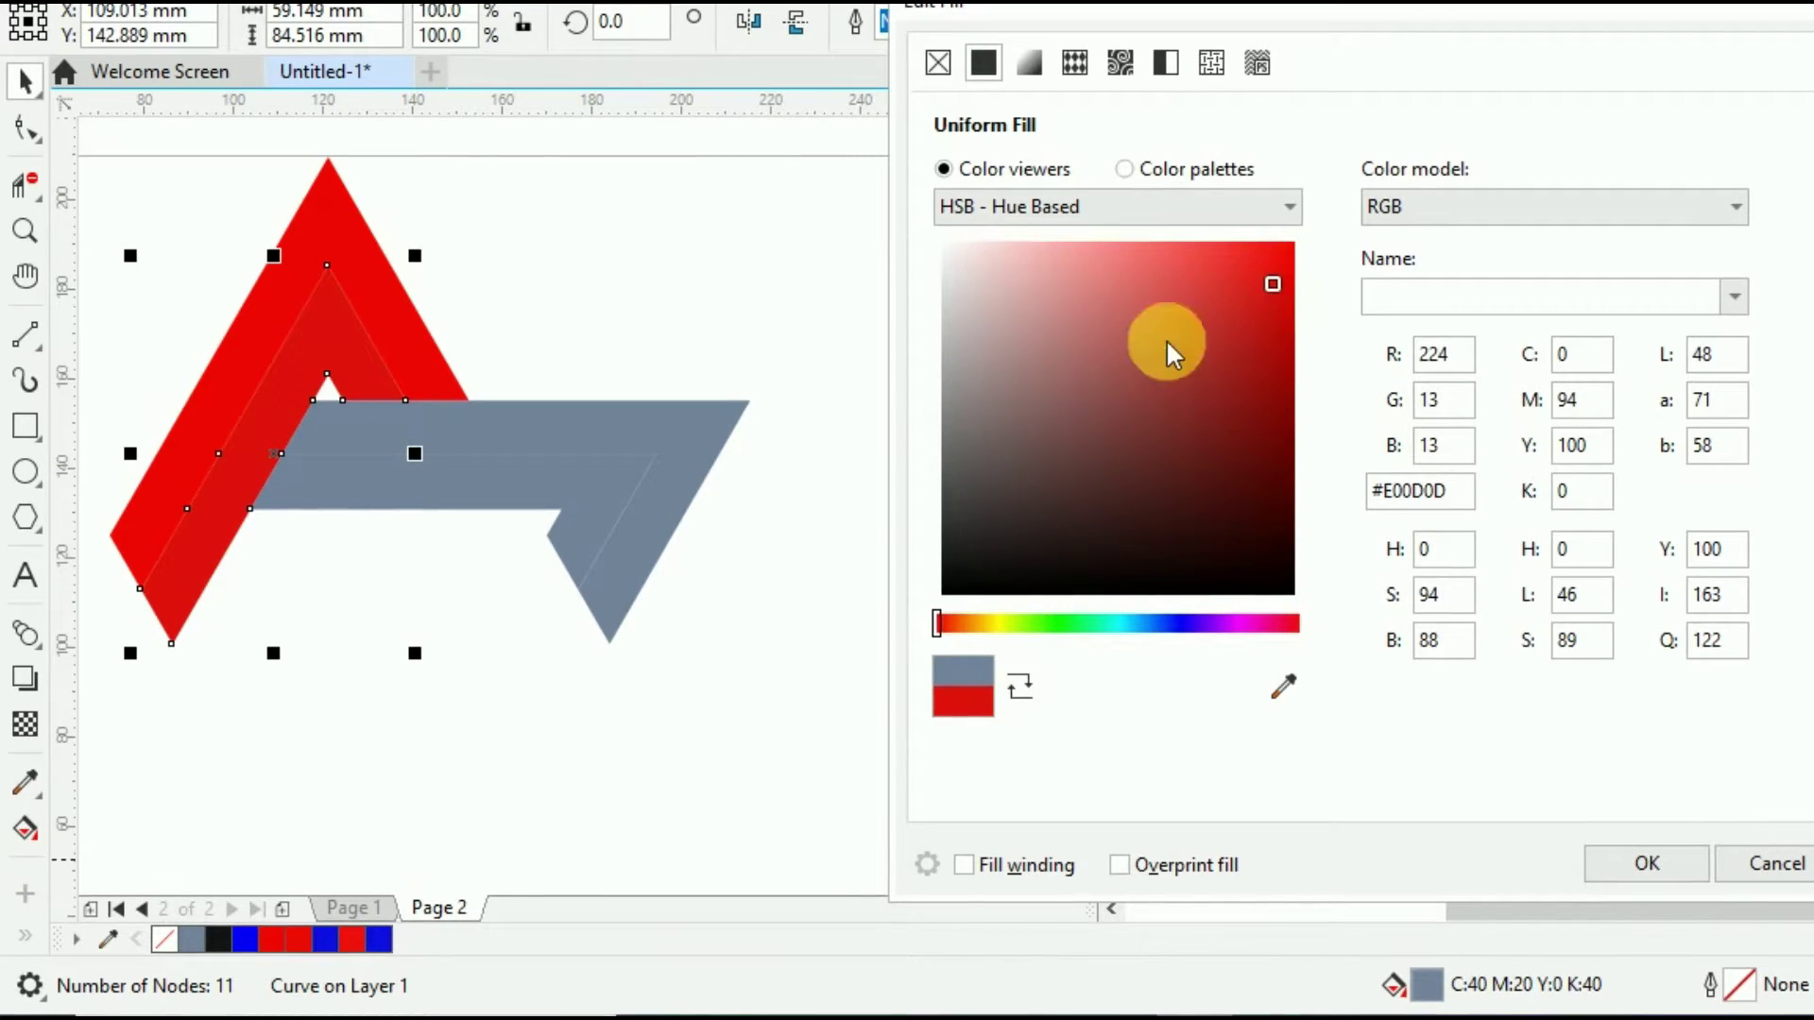
pyautogui.click(1647, 863)
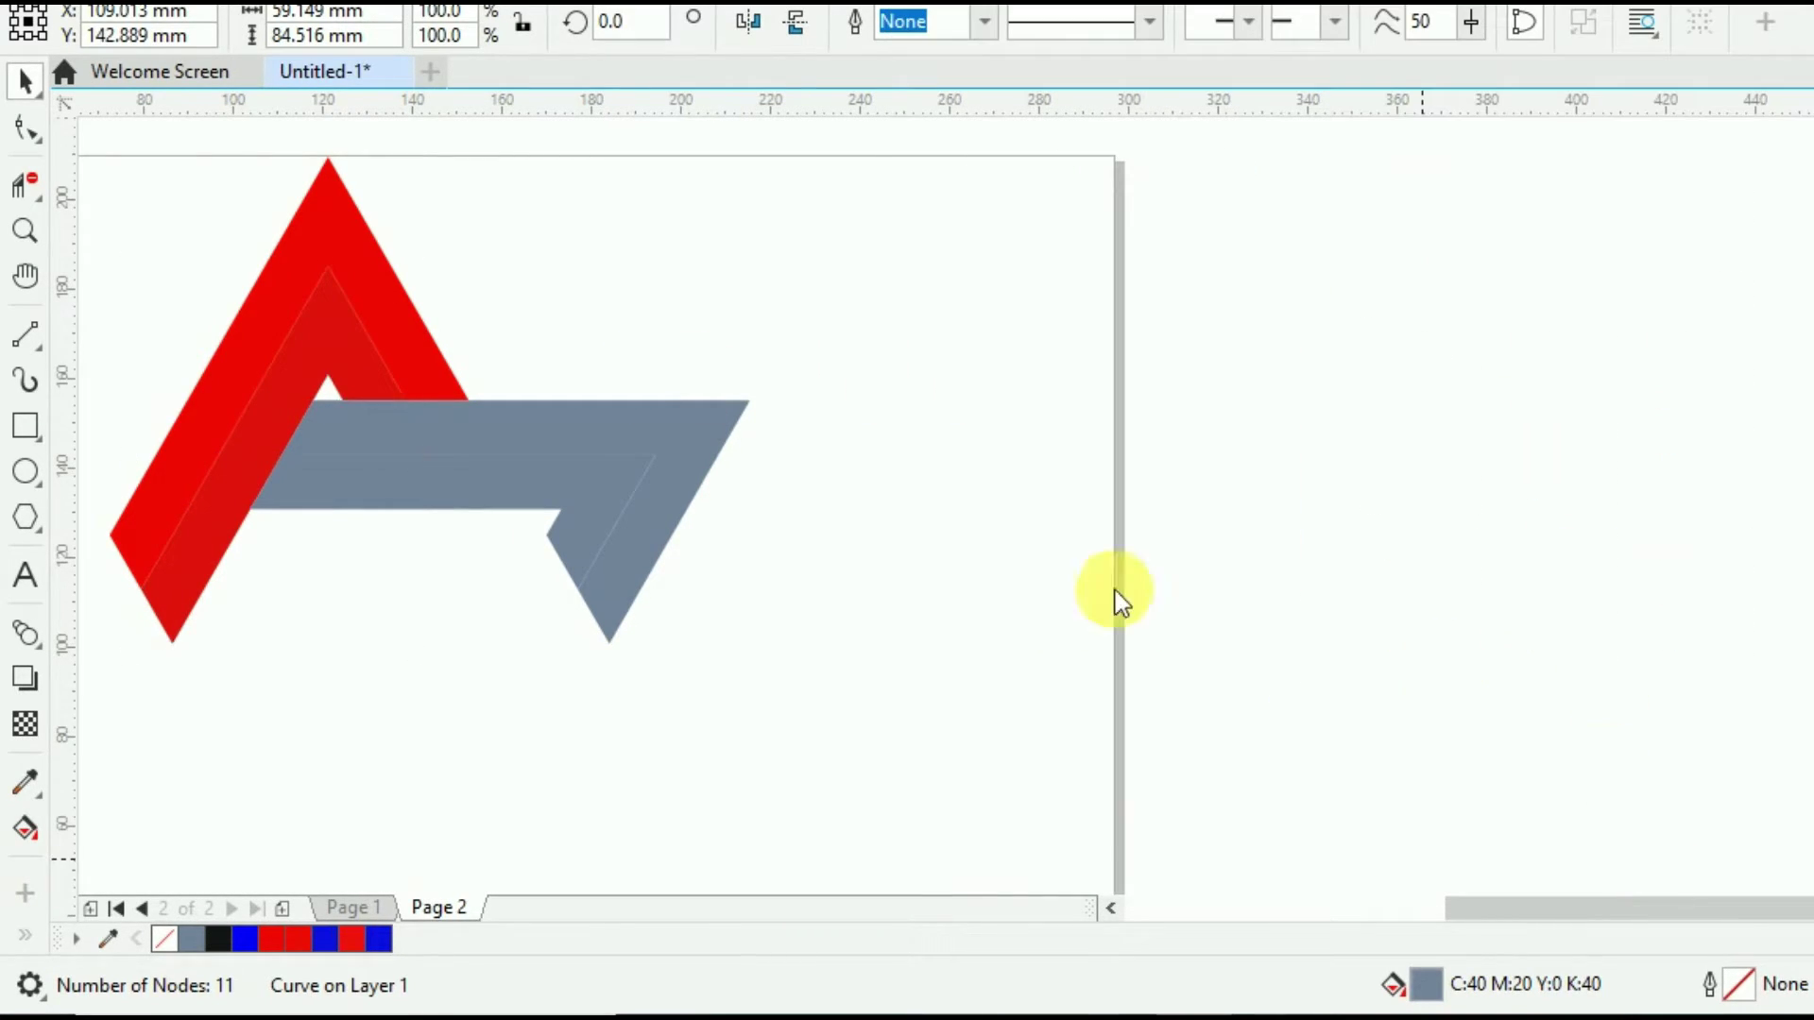
# Fill the upper-right point's outer strip with the named colour Blue in the RGB colour model.
pyautogui.click(715, 421)
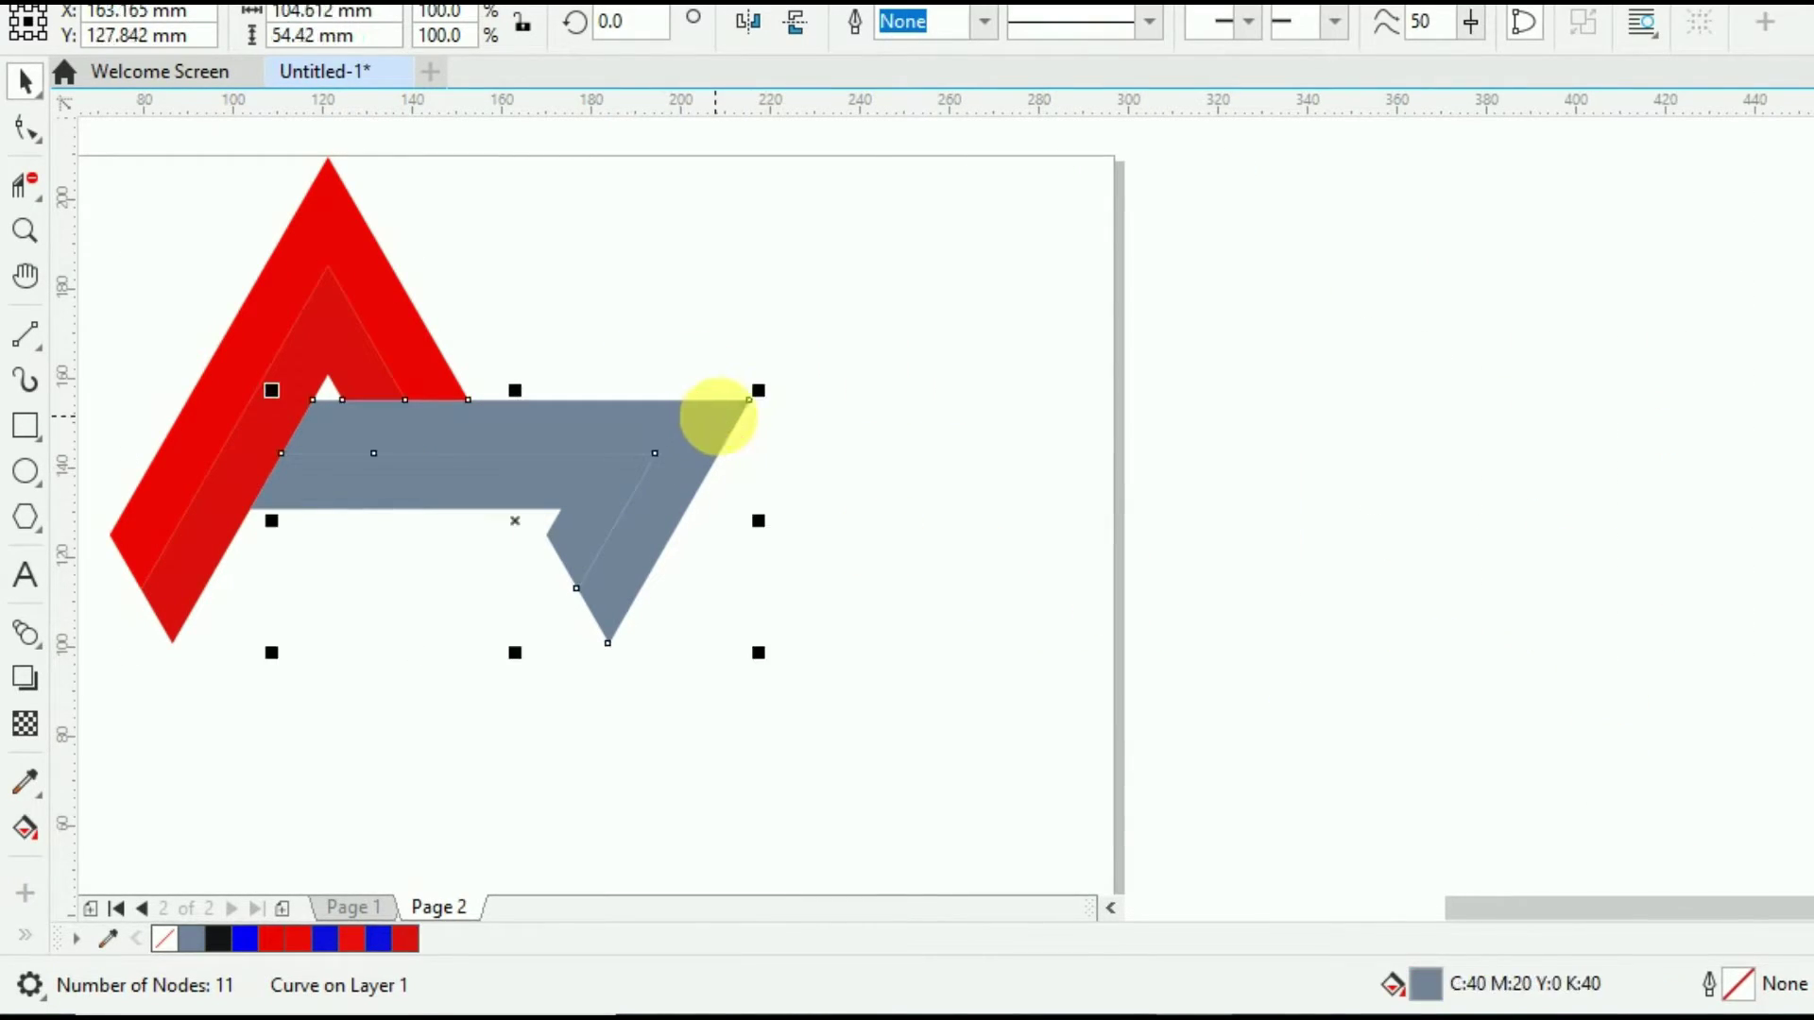
pyautogui.doubleClick(1427, 984)
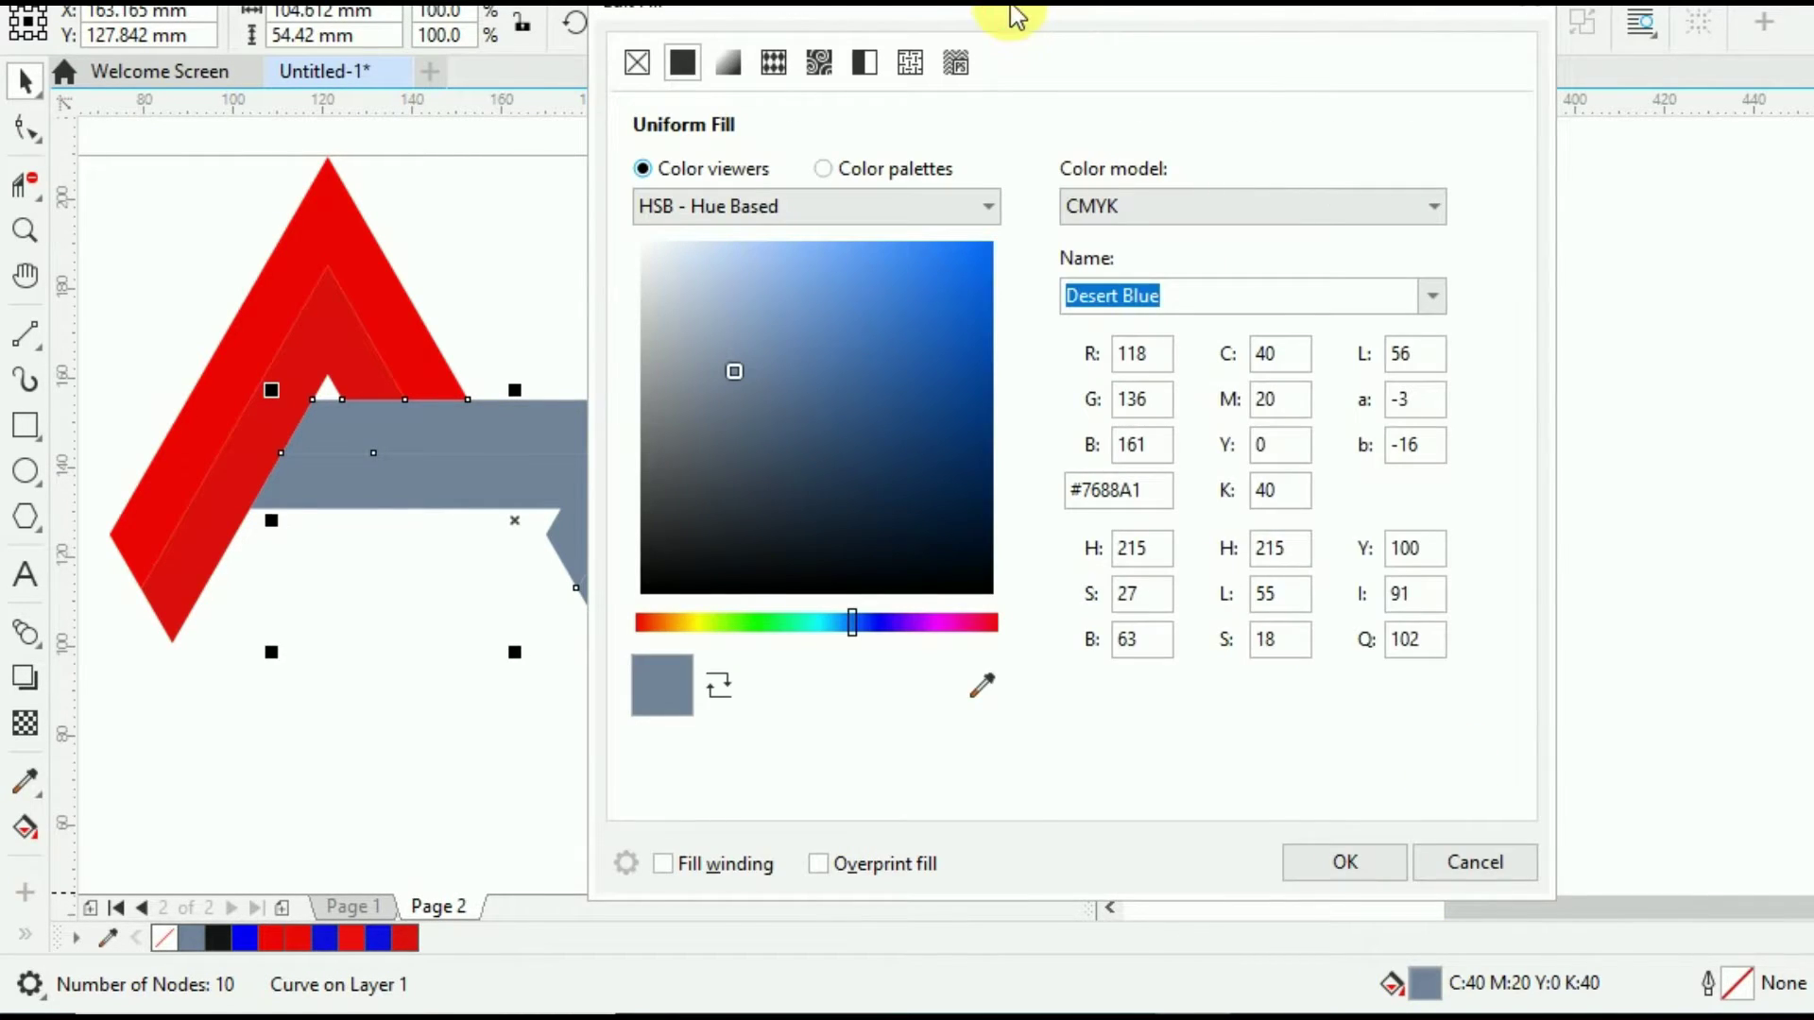
pyautogui.moveTo(1016, 14); pyautogui.dragTo(1245, 14)
pyautogui.click(1484, 207)
pyautogui.click(1381, 284)
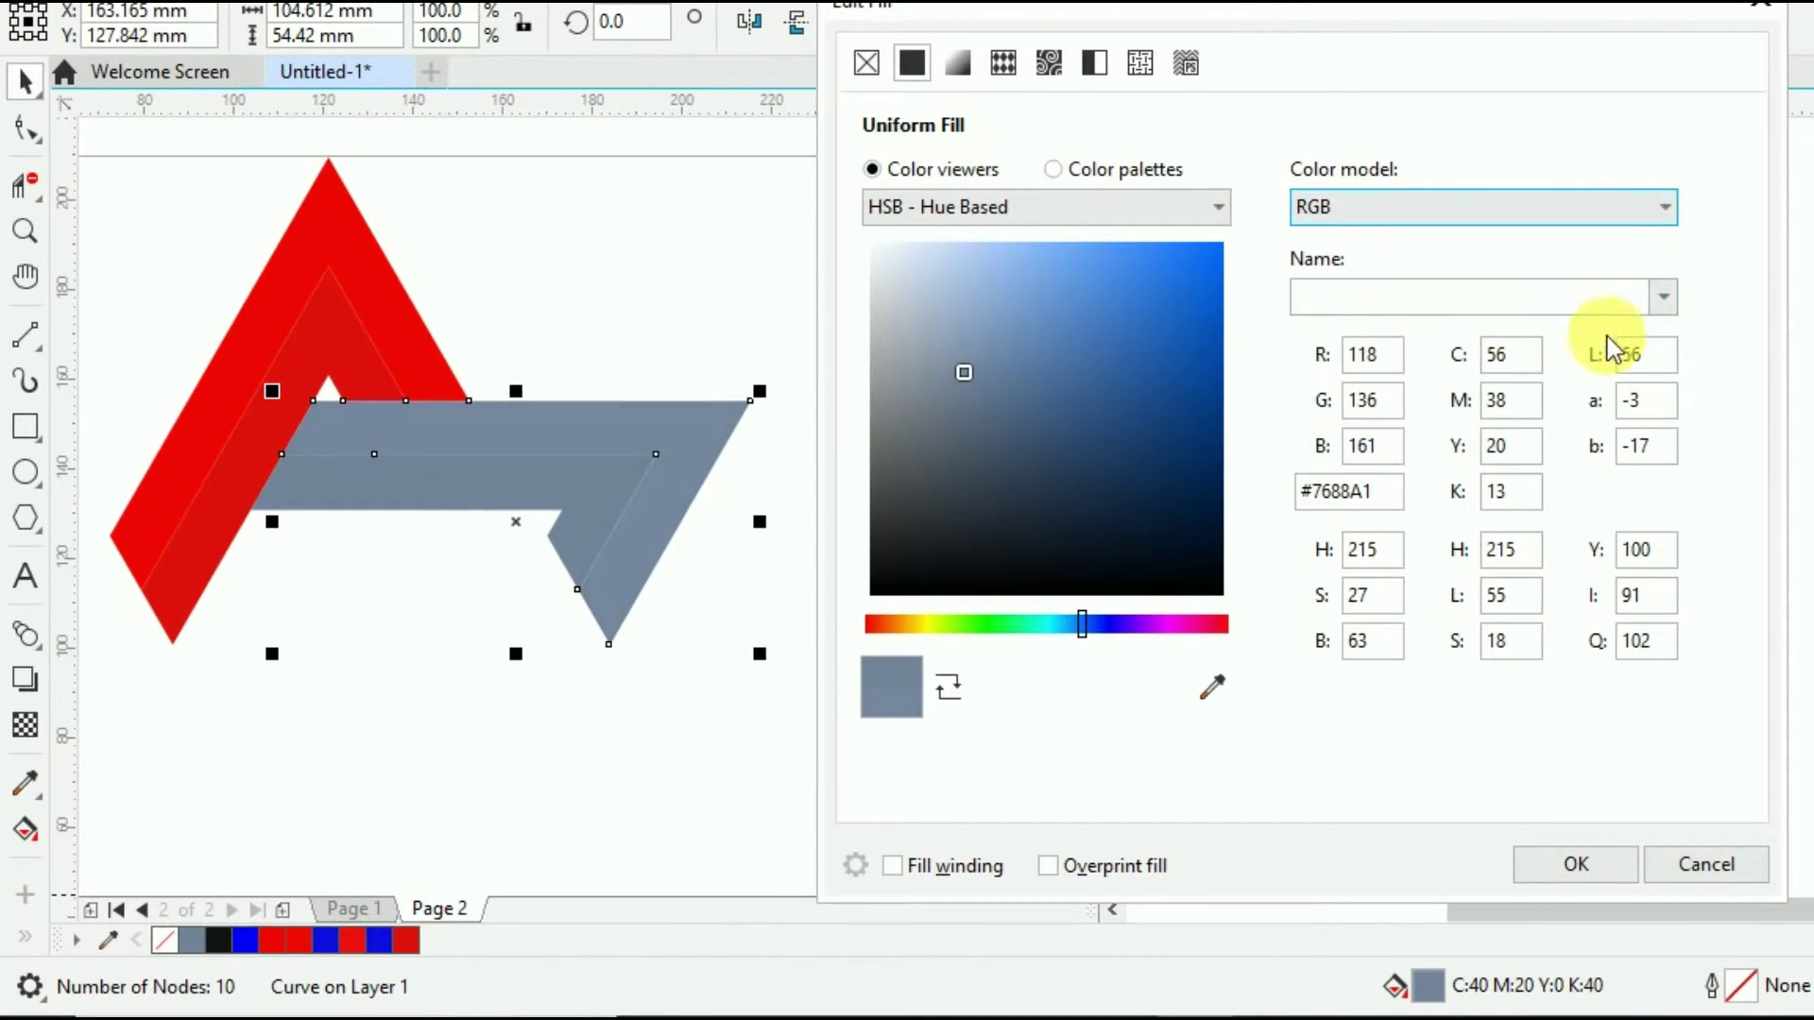
pyautogui.click(1663, 297)
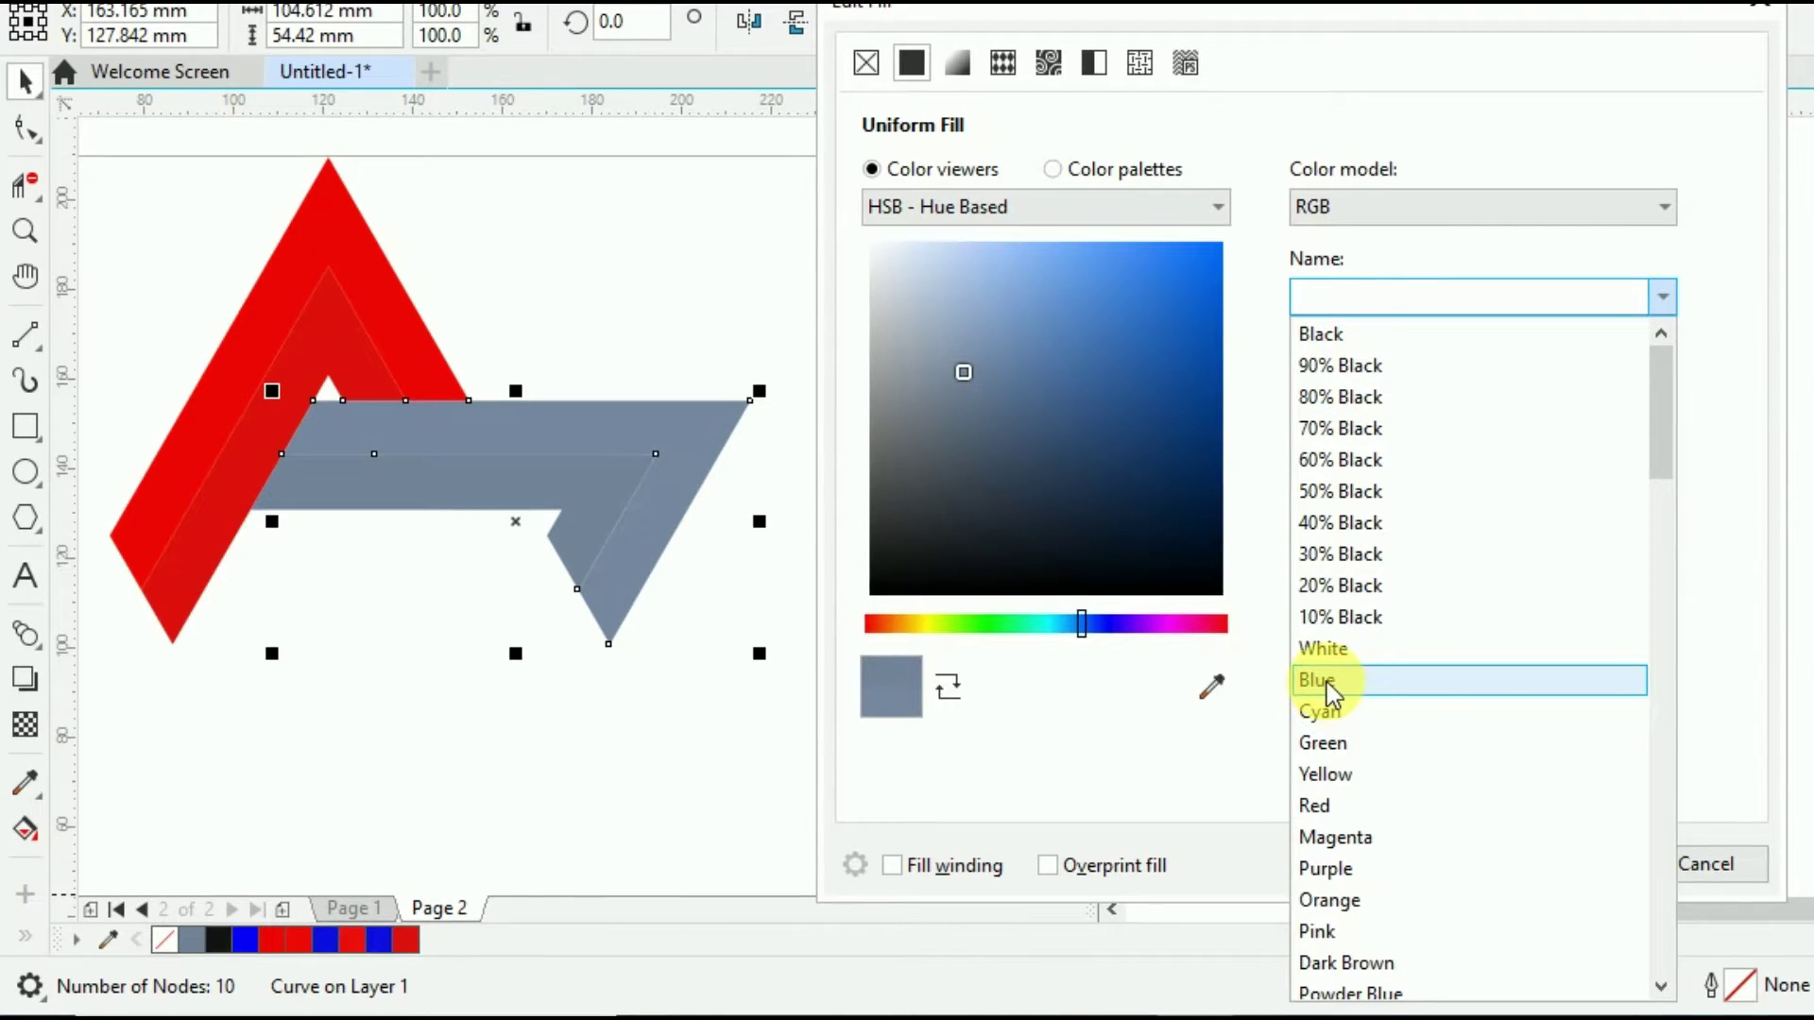
pyautogui.click(1326, 682)
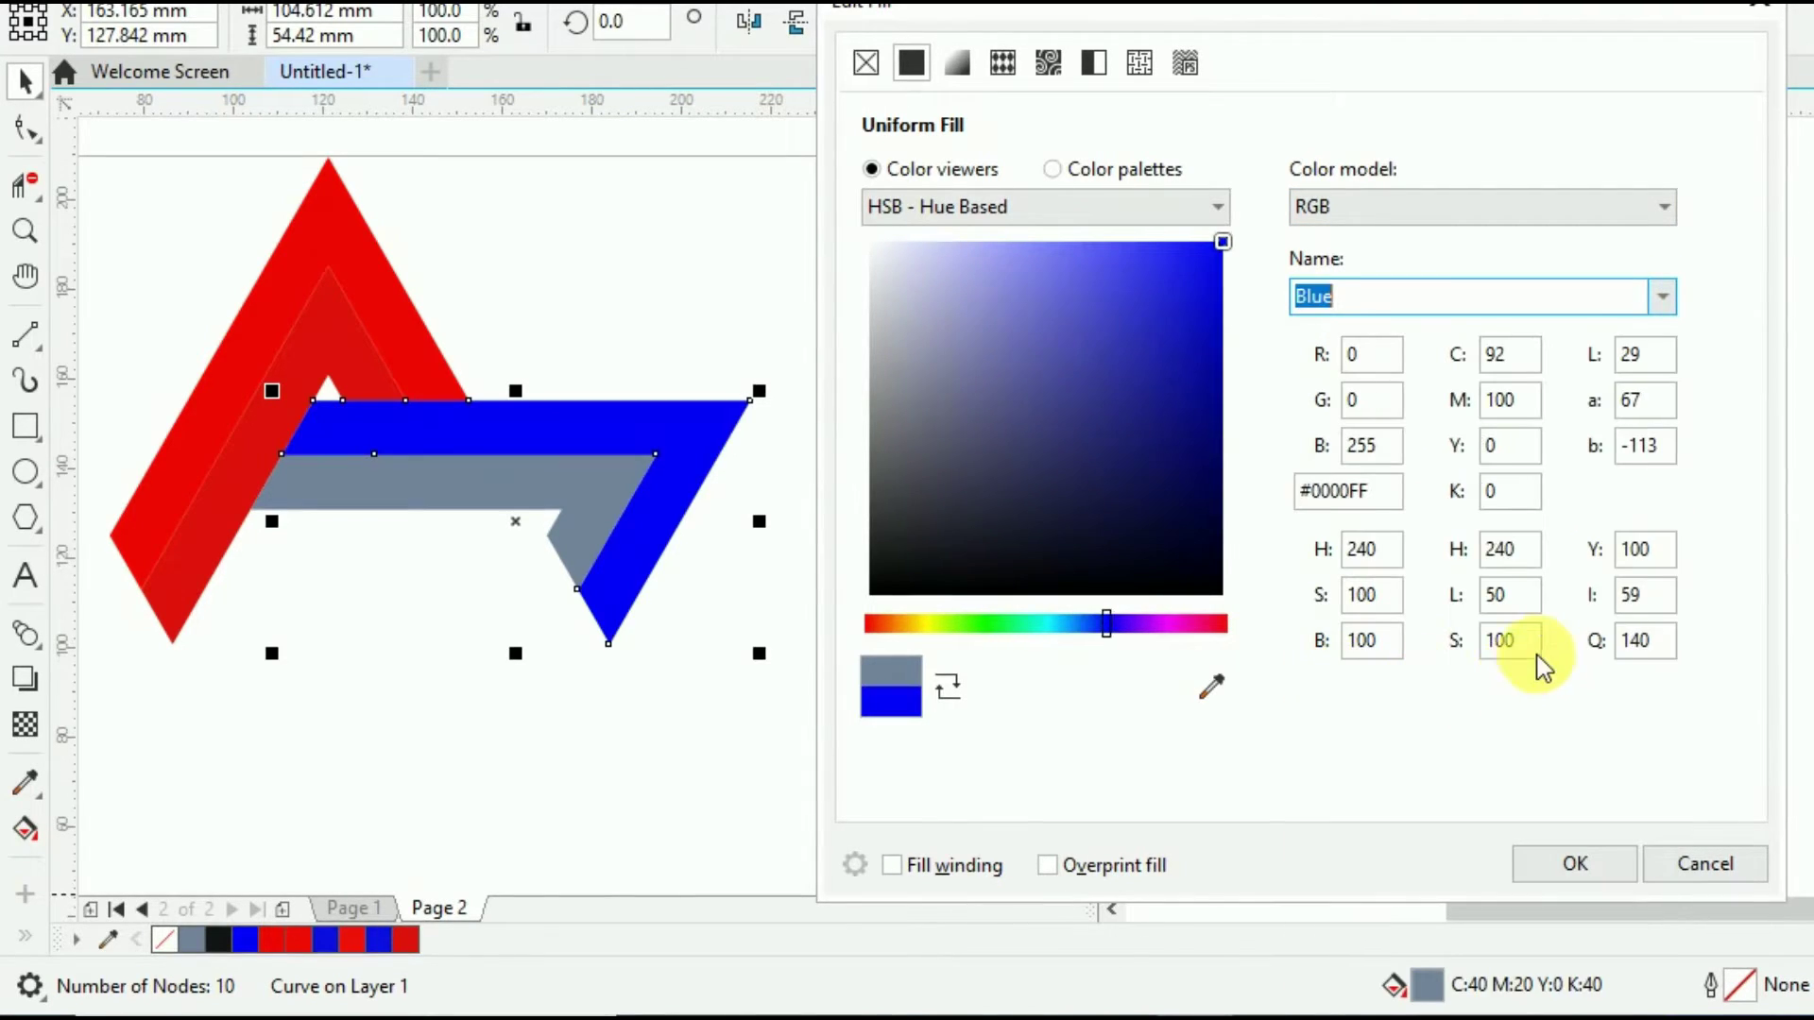
pyautogui.click(1573, 875)
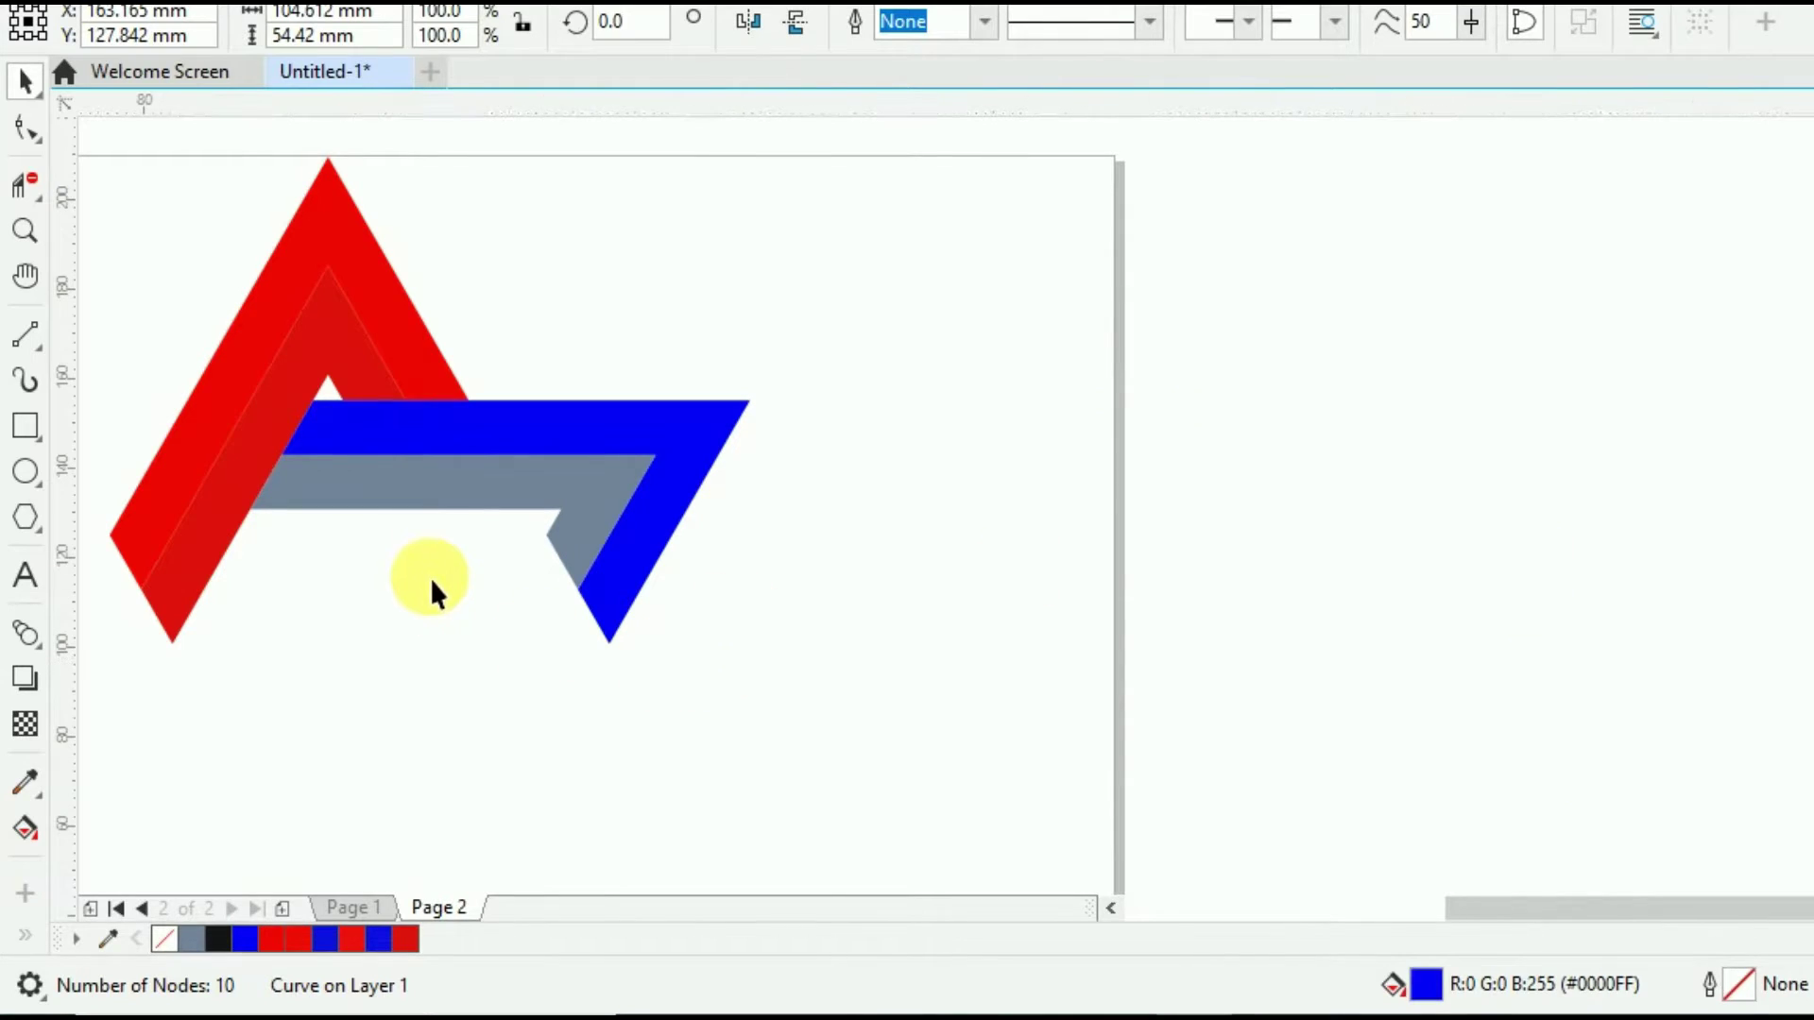
# Fill the upper-right point's inner strip with RGB Blue, darkened slightly to #0B0BD9, and deselect it.
pyautogui.click(418, 472)
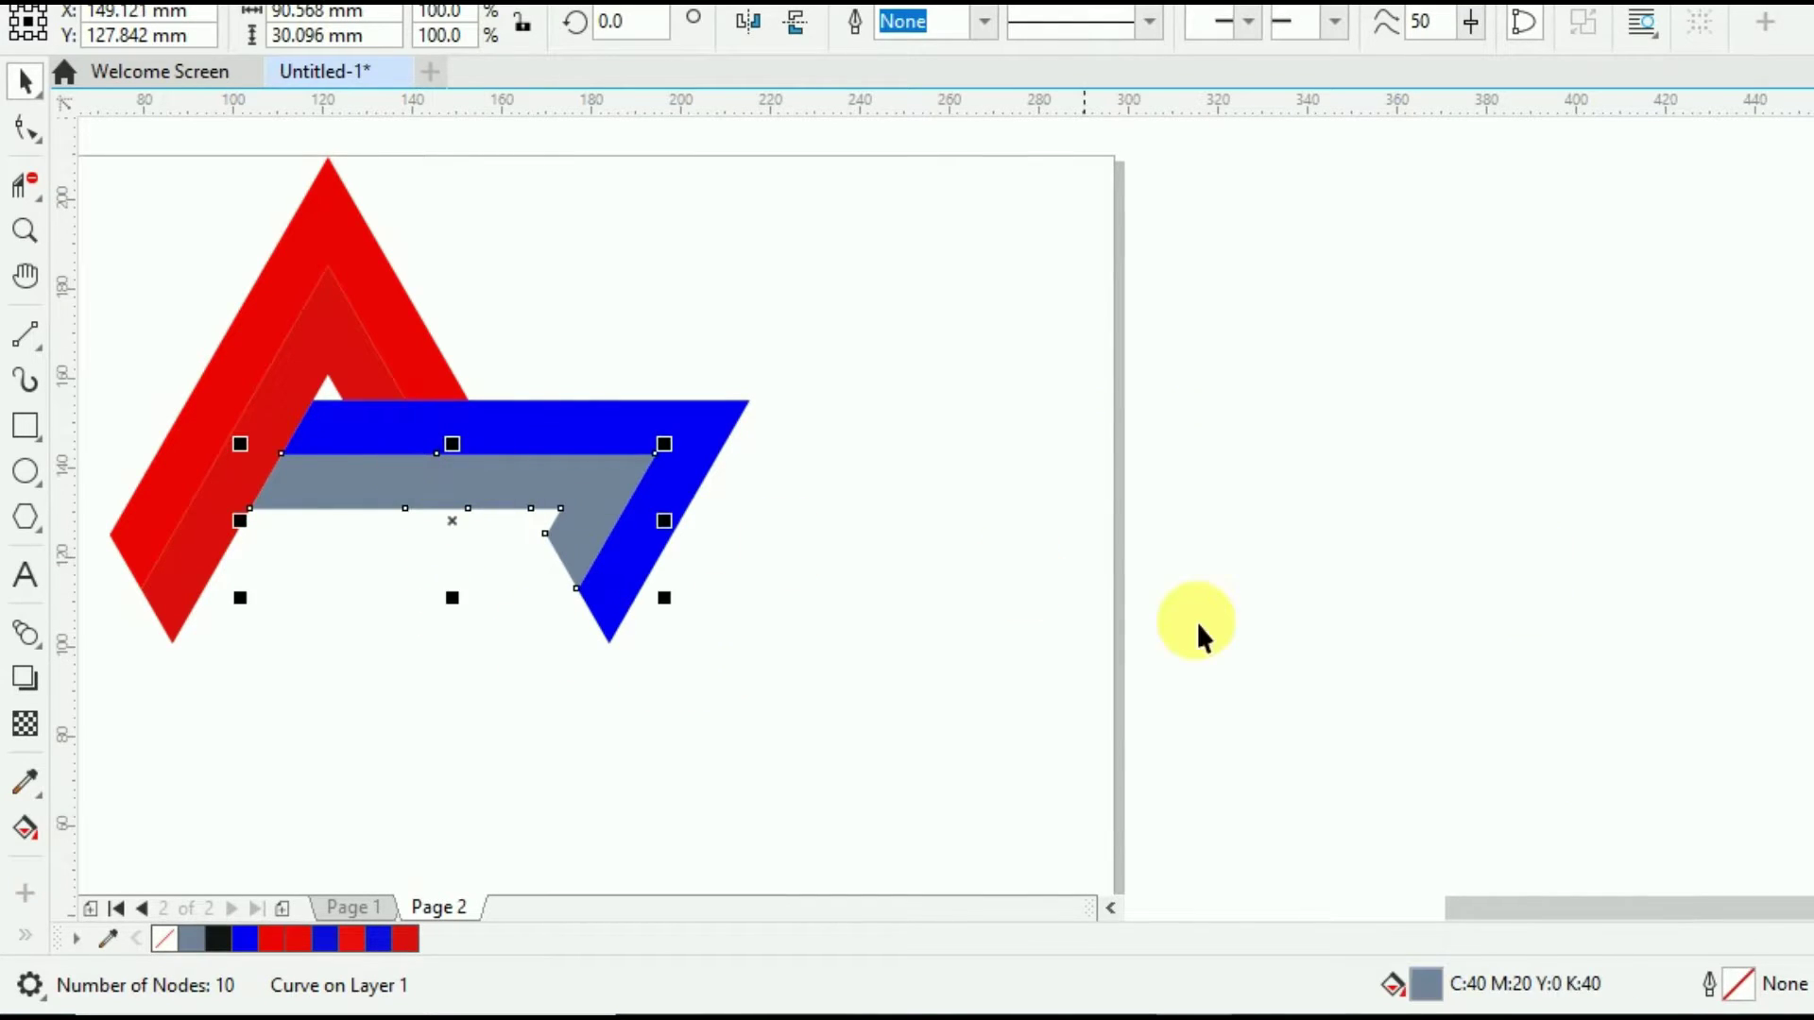
pyautogui.doubleClick(1427, 985)
pyautogui.moveTo(1029, 38); pyautogui.dragTo(1483, 13)
pyautogui.click(1597, 208)
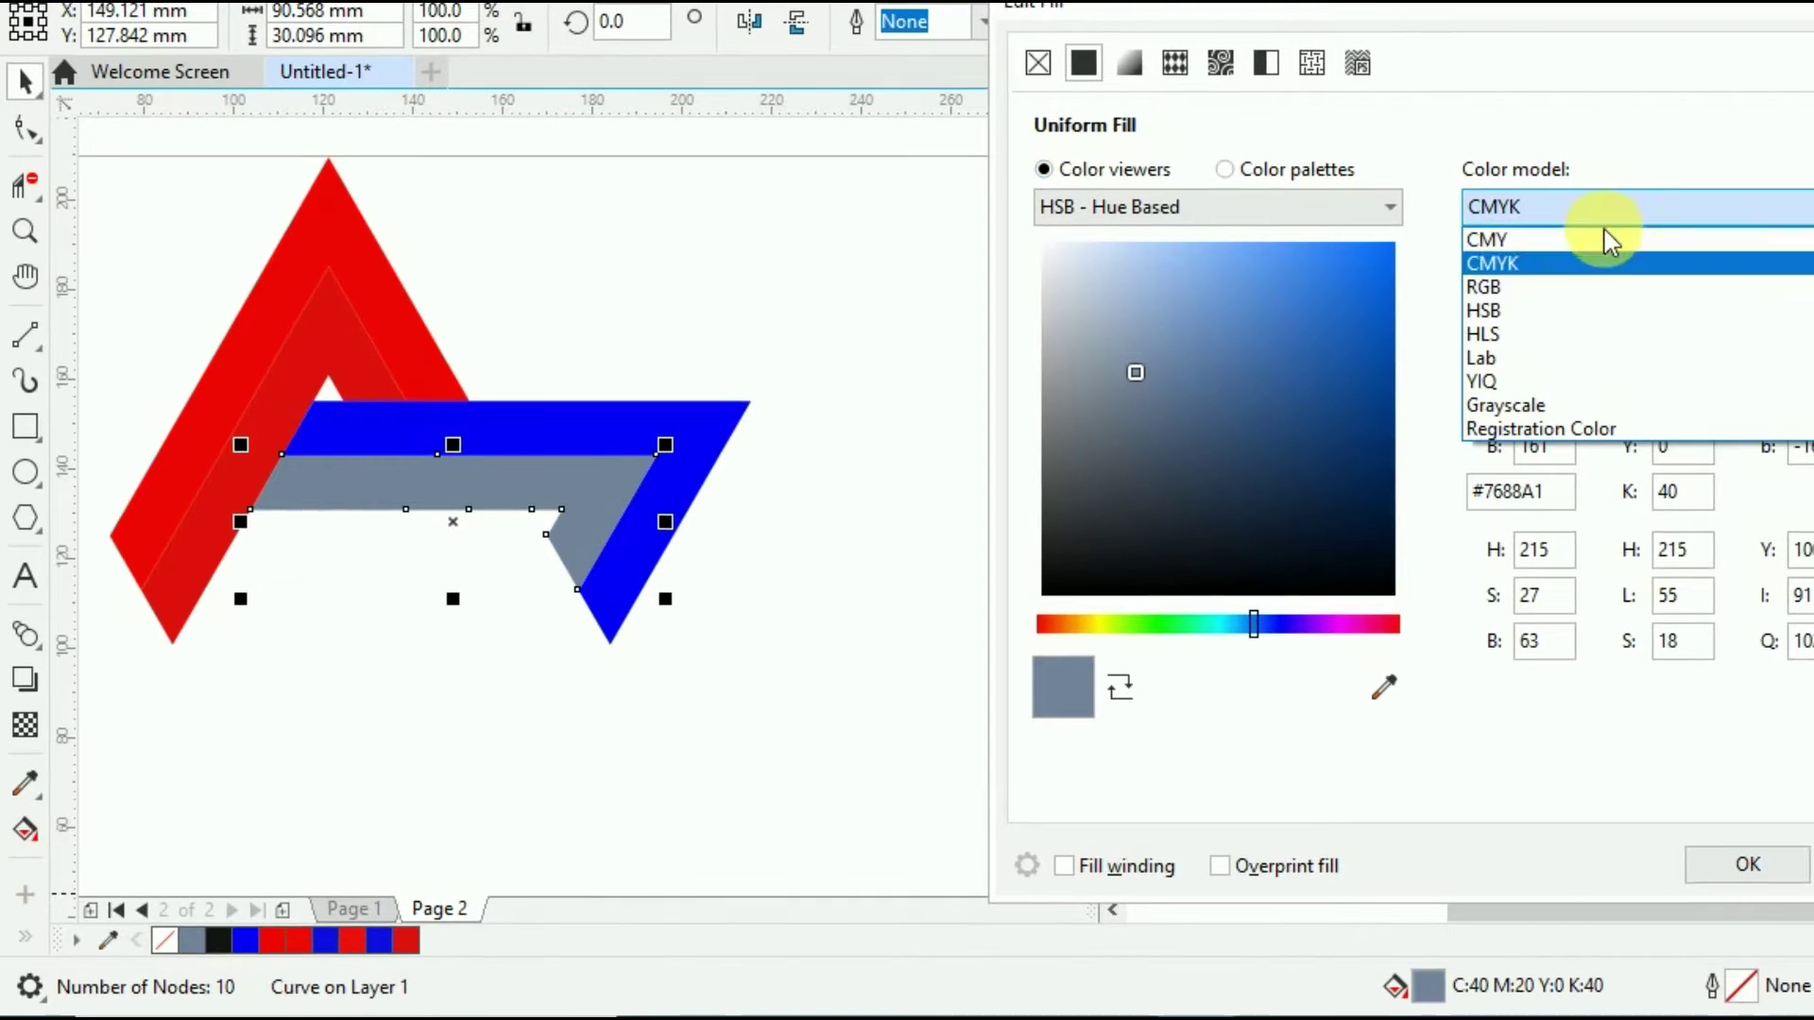
pyautogui.click(1531, 284)
pyautogui.click(1777, 296)
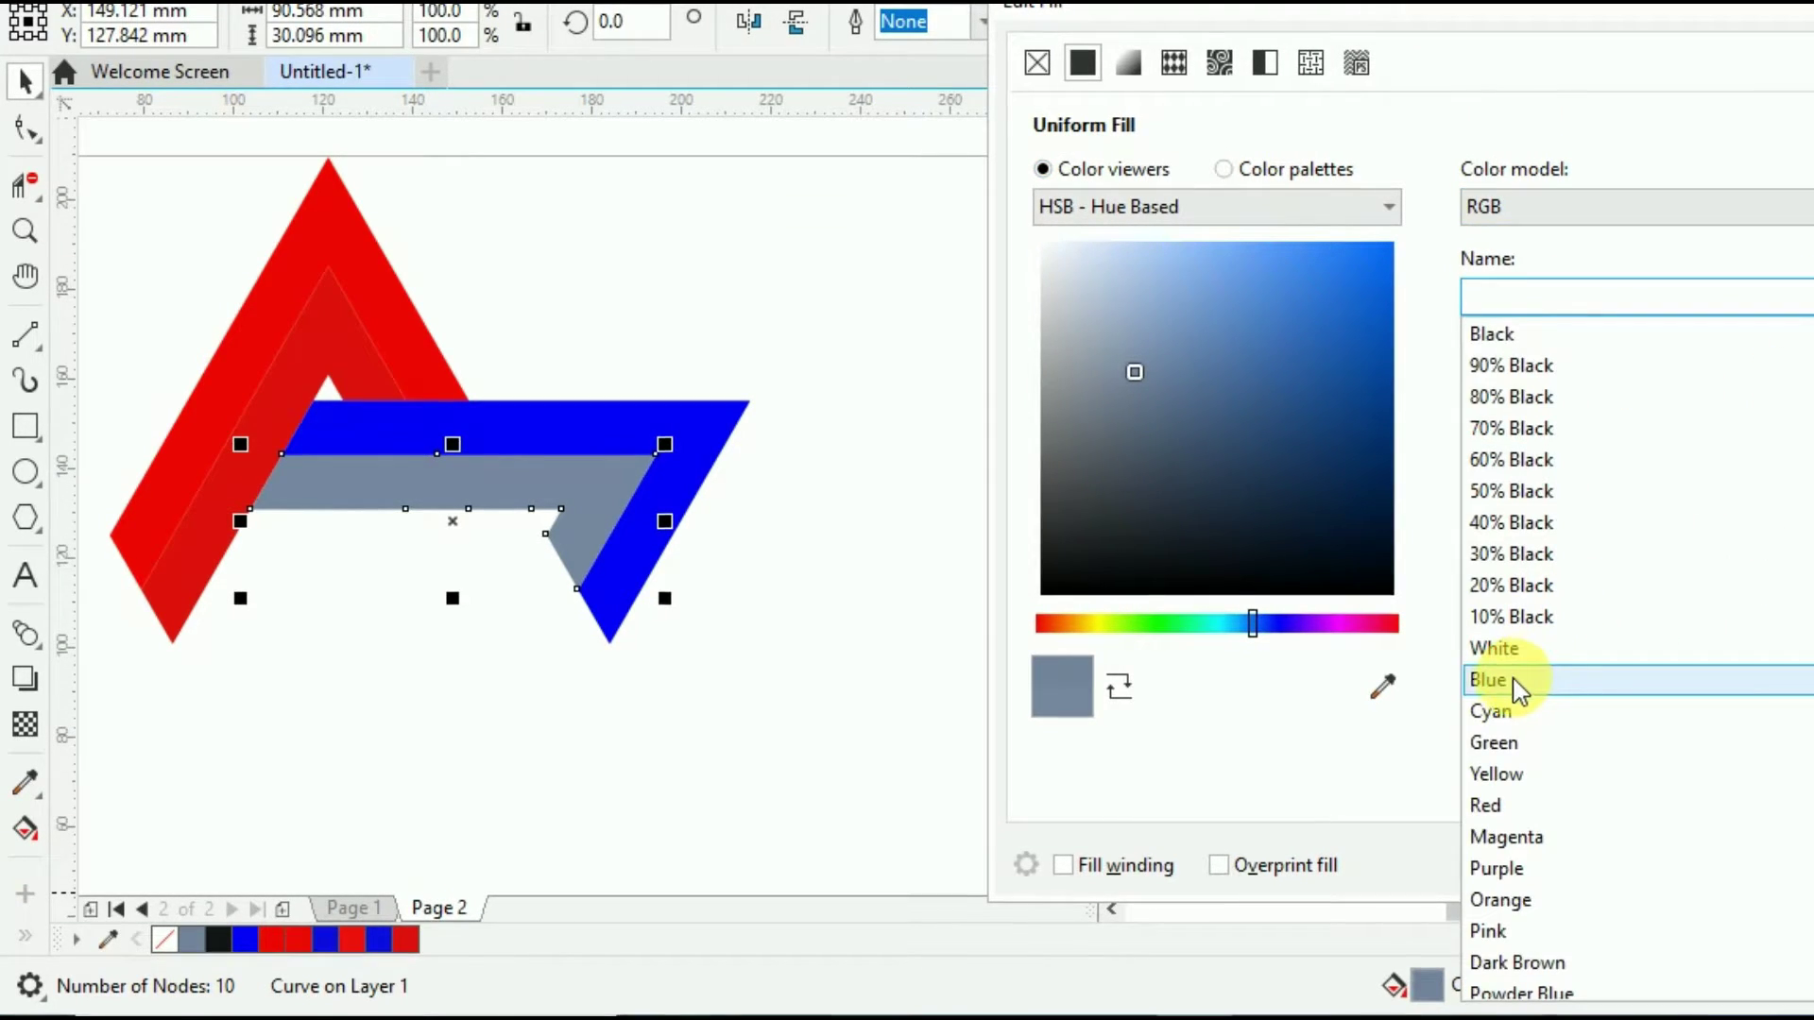
pyautogui.click(1516, 681)
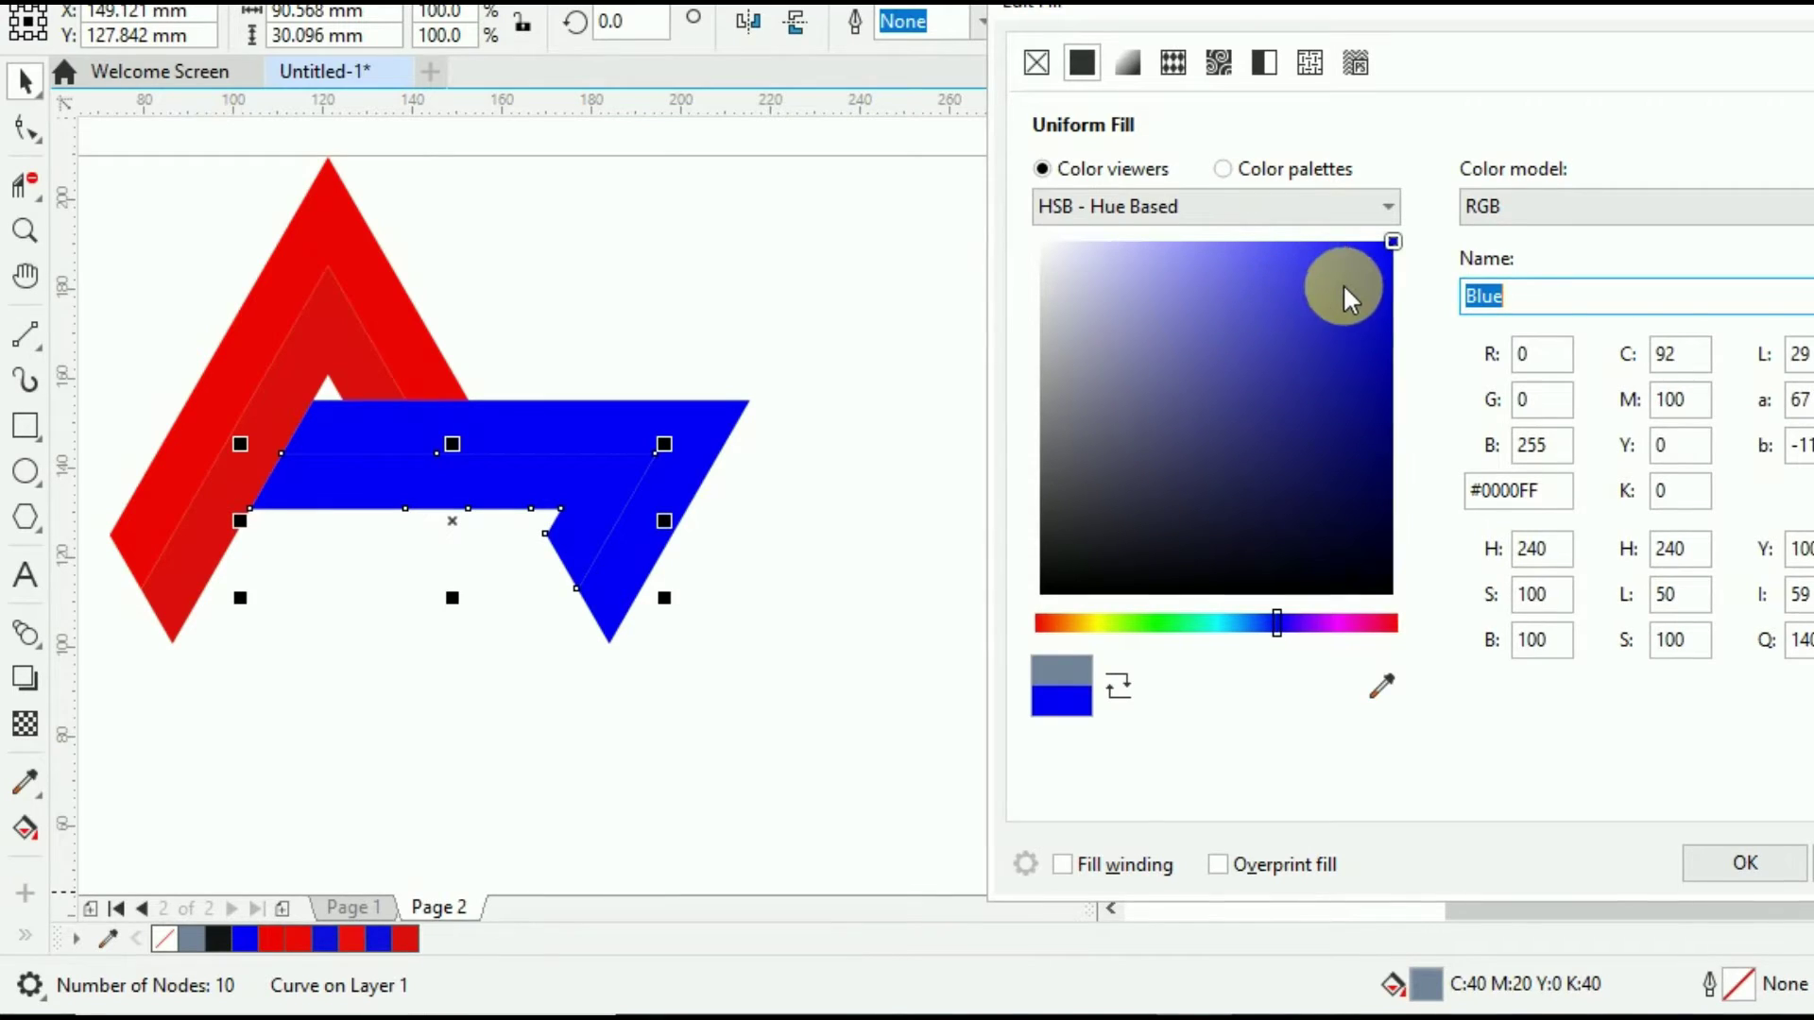
pyautogui.click(1370, 266)
pyautogui.moveTo(1372, 281); pyautogui.dragTo(1375, 294)
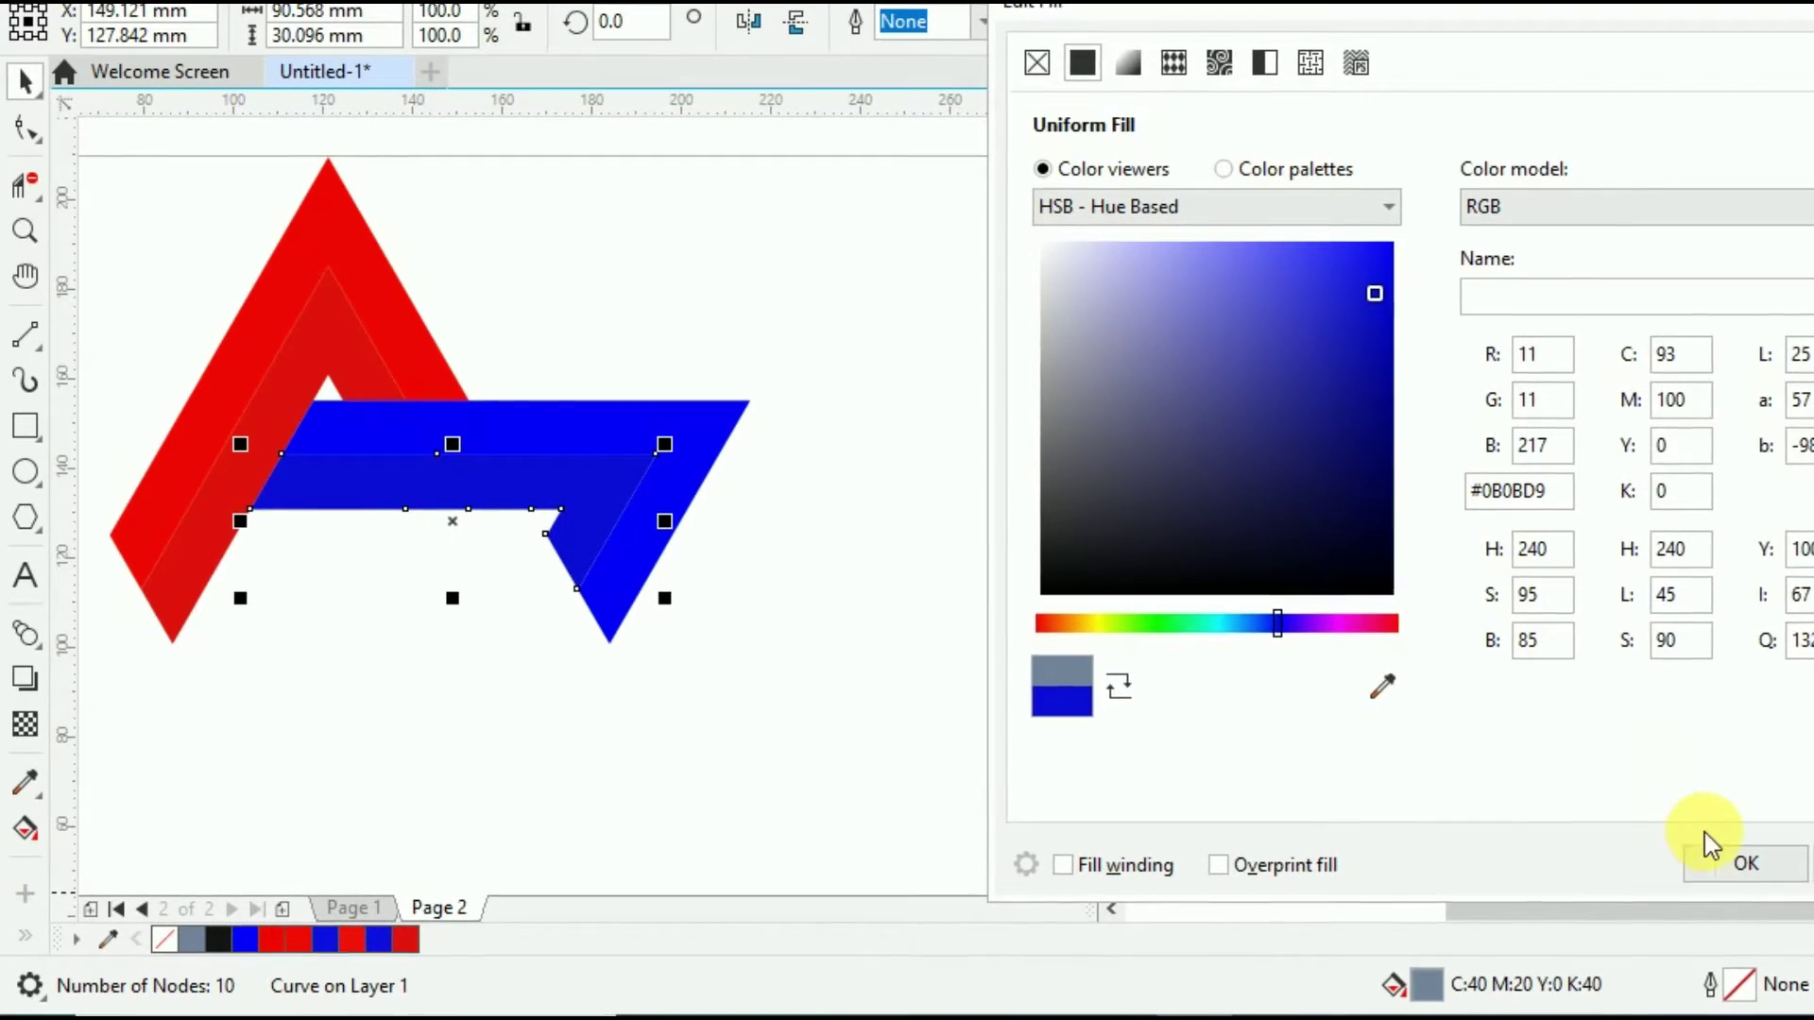
pyautogui.click(1722, 856)
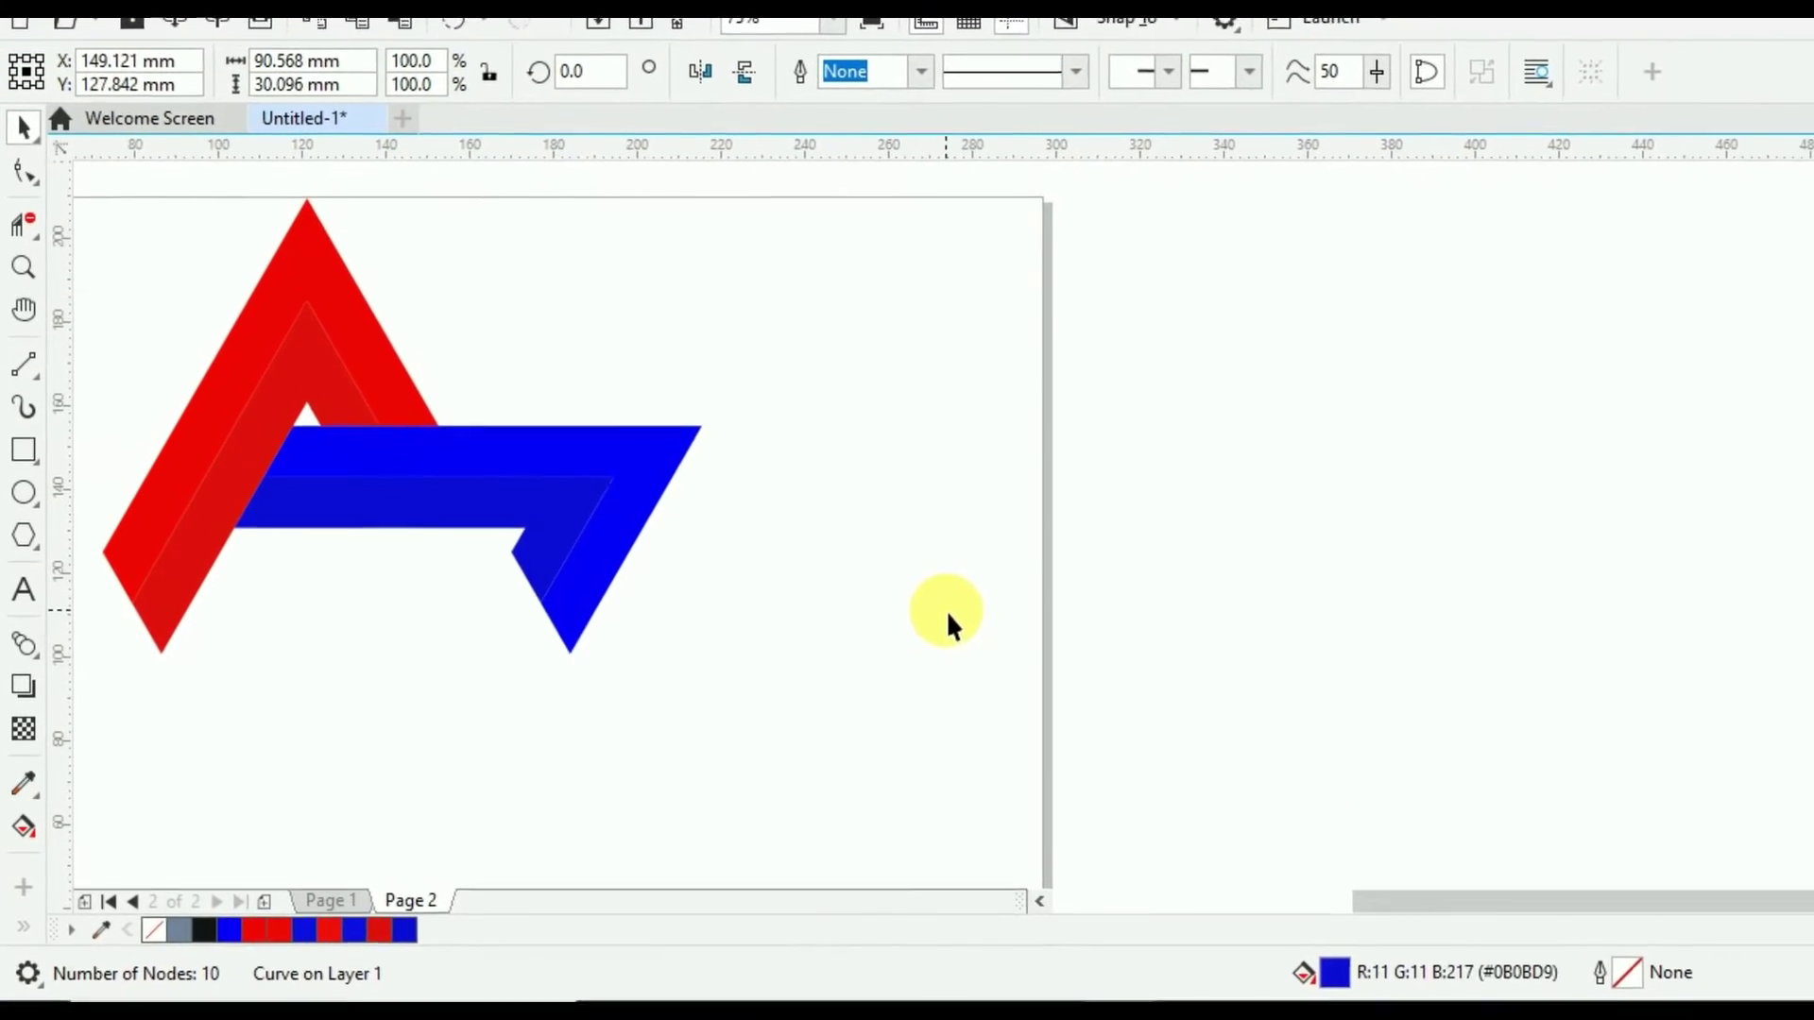
pyautogui.press('h')
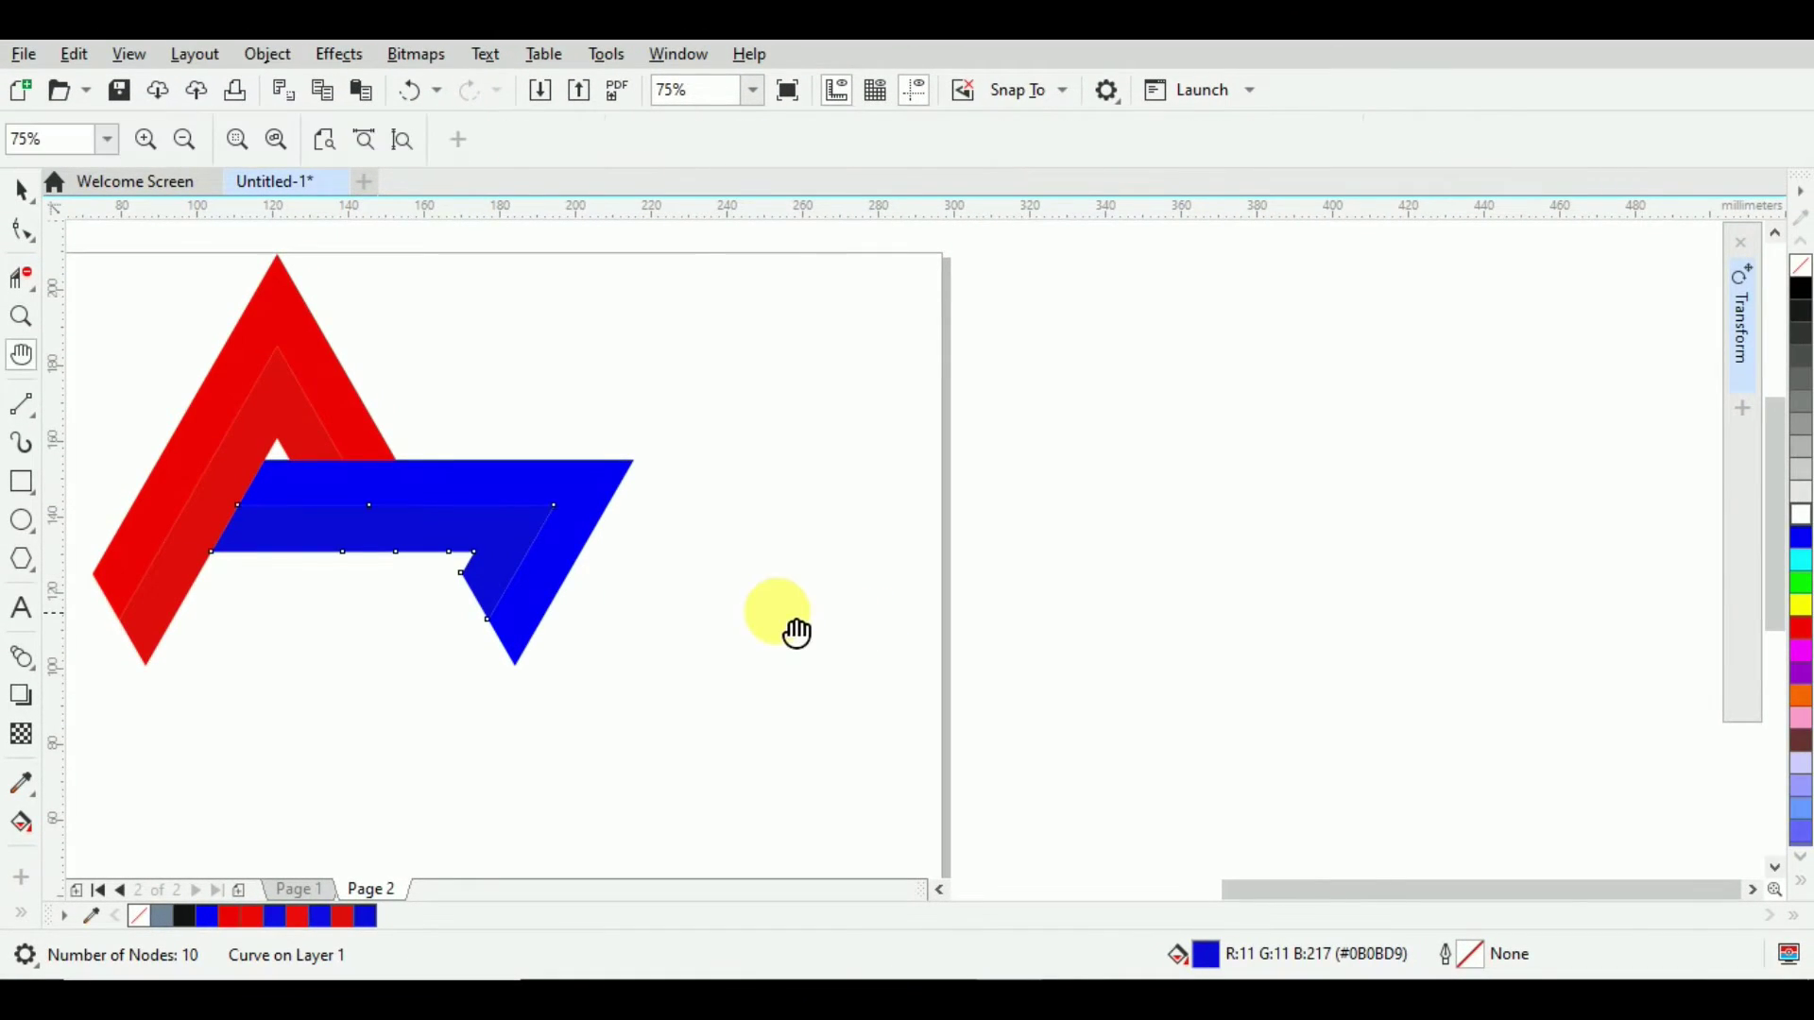
pyautogui.moveTo(797, 633)
pyautogui.mouseDown()
pyautogui.moveTo(1093, 628)
pyautogui.moveTo(1148, 600)
pyautogui.mouseUp()
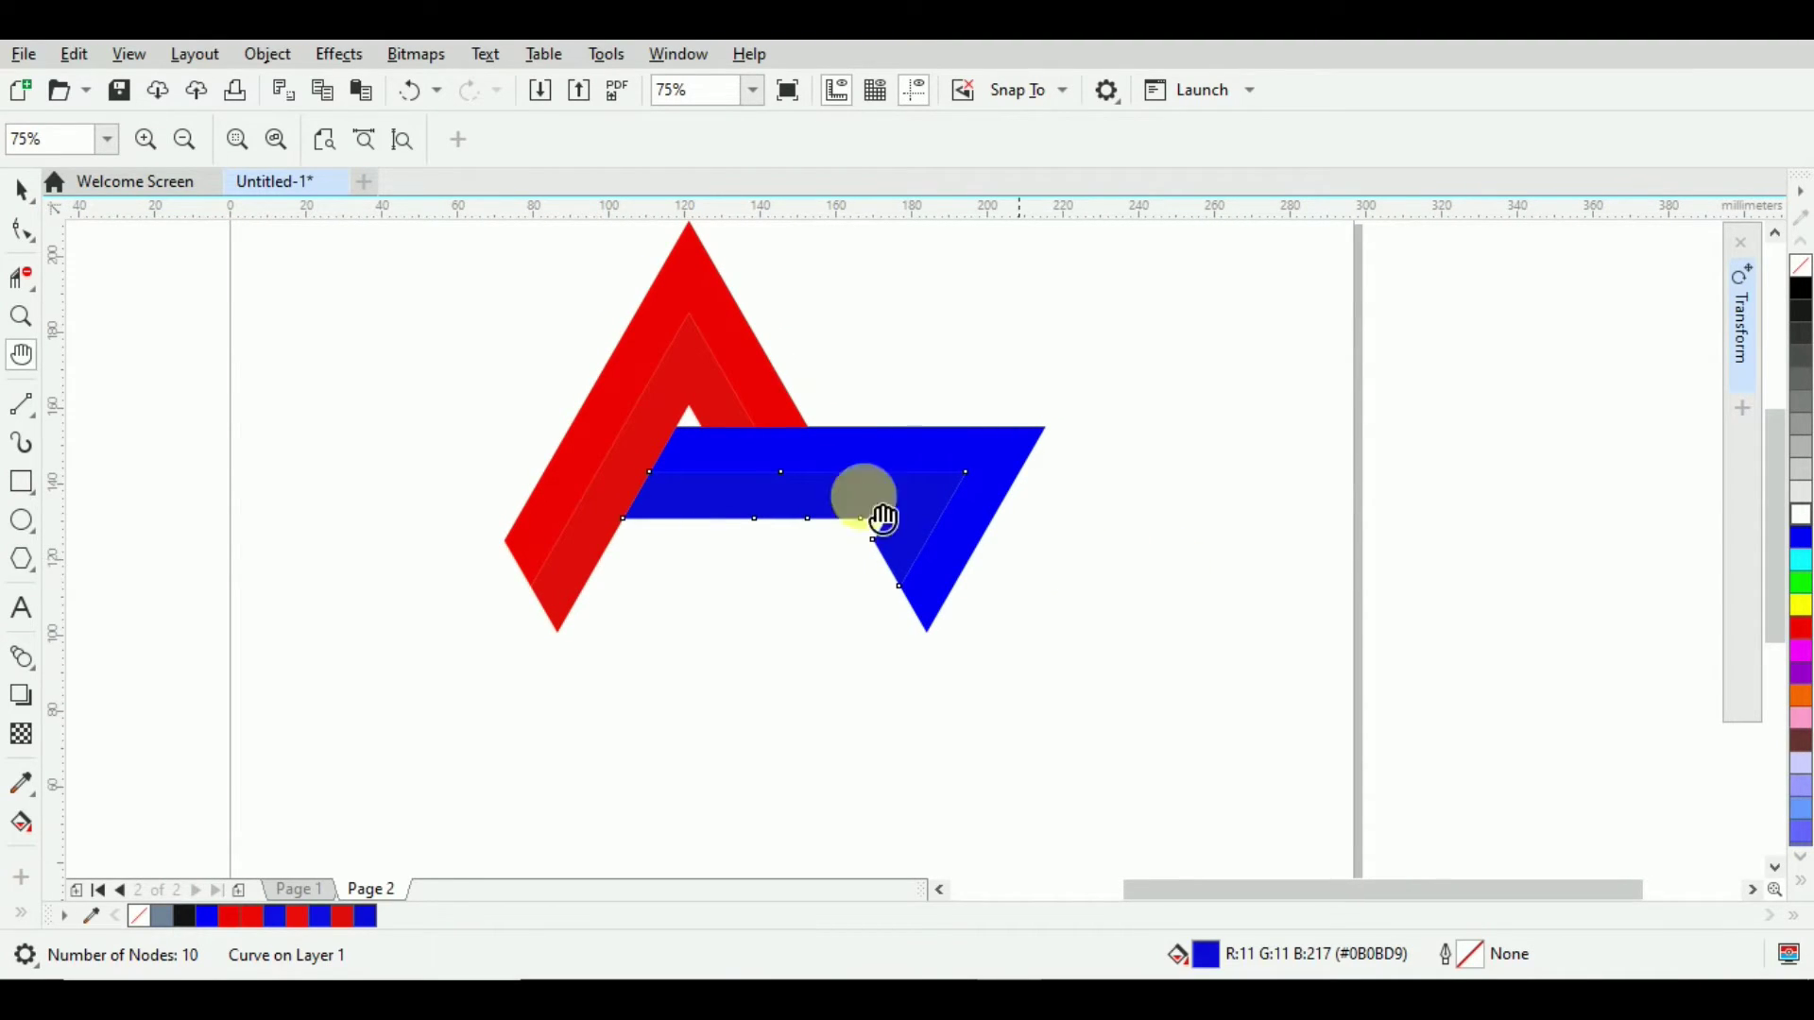
pyautogui.click(20, 191)
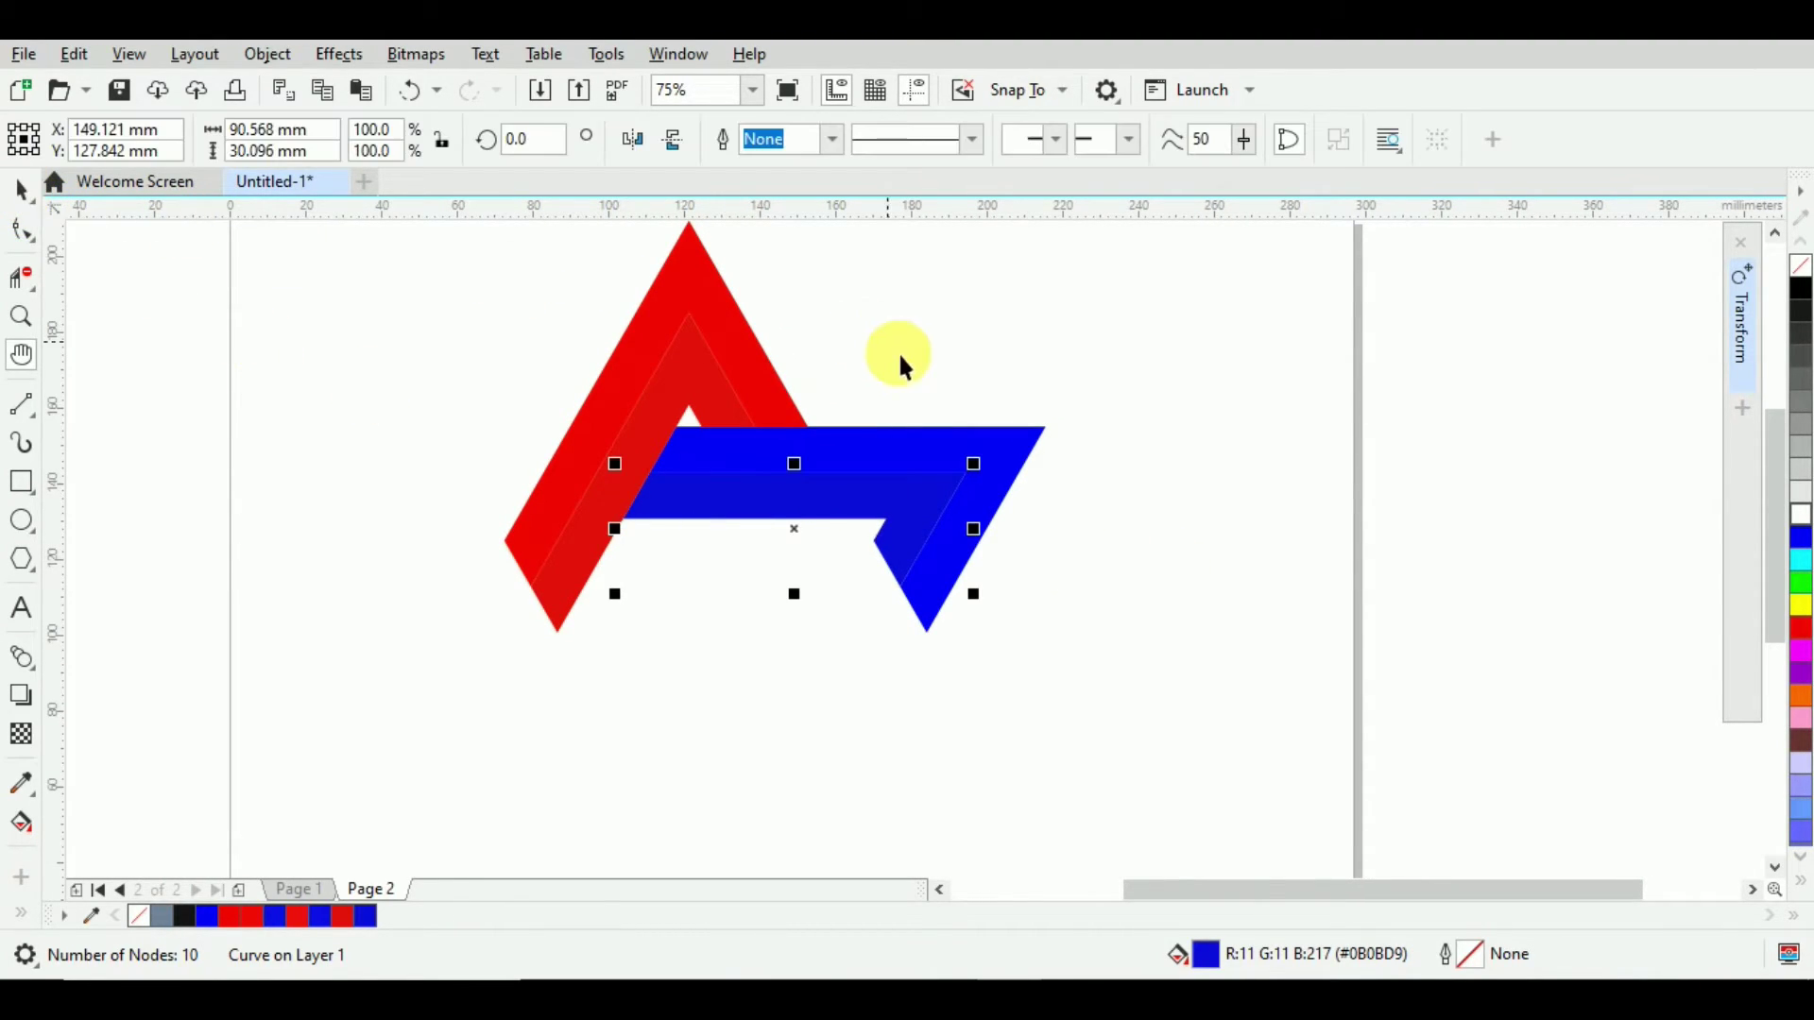
pyautogui.click(1297, 487)
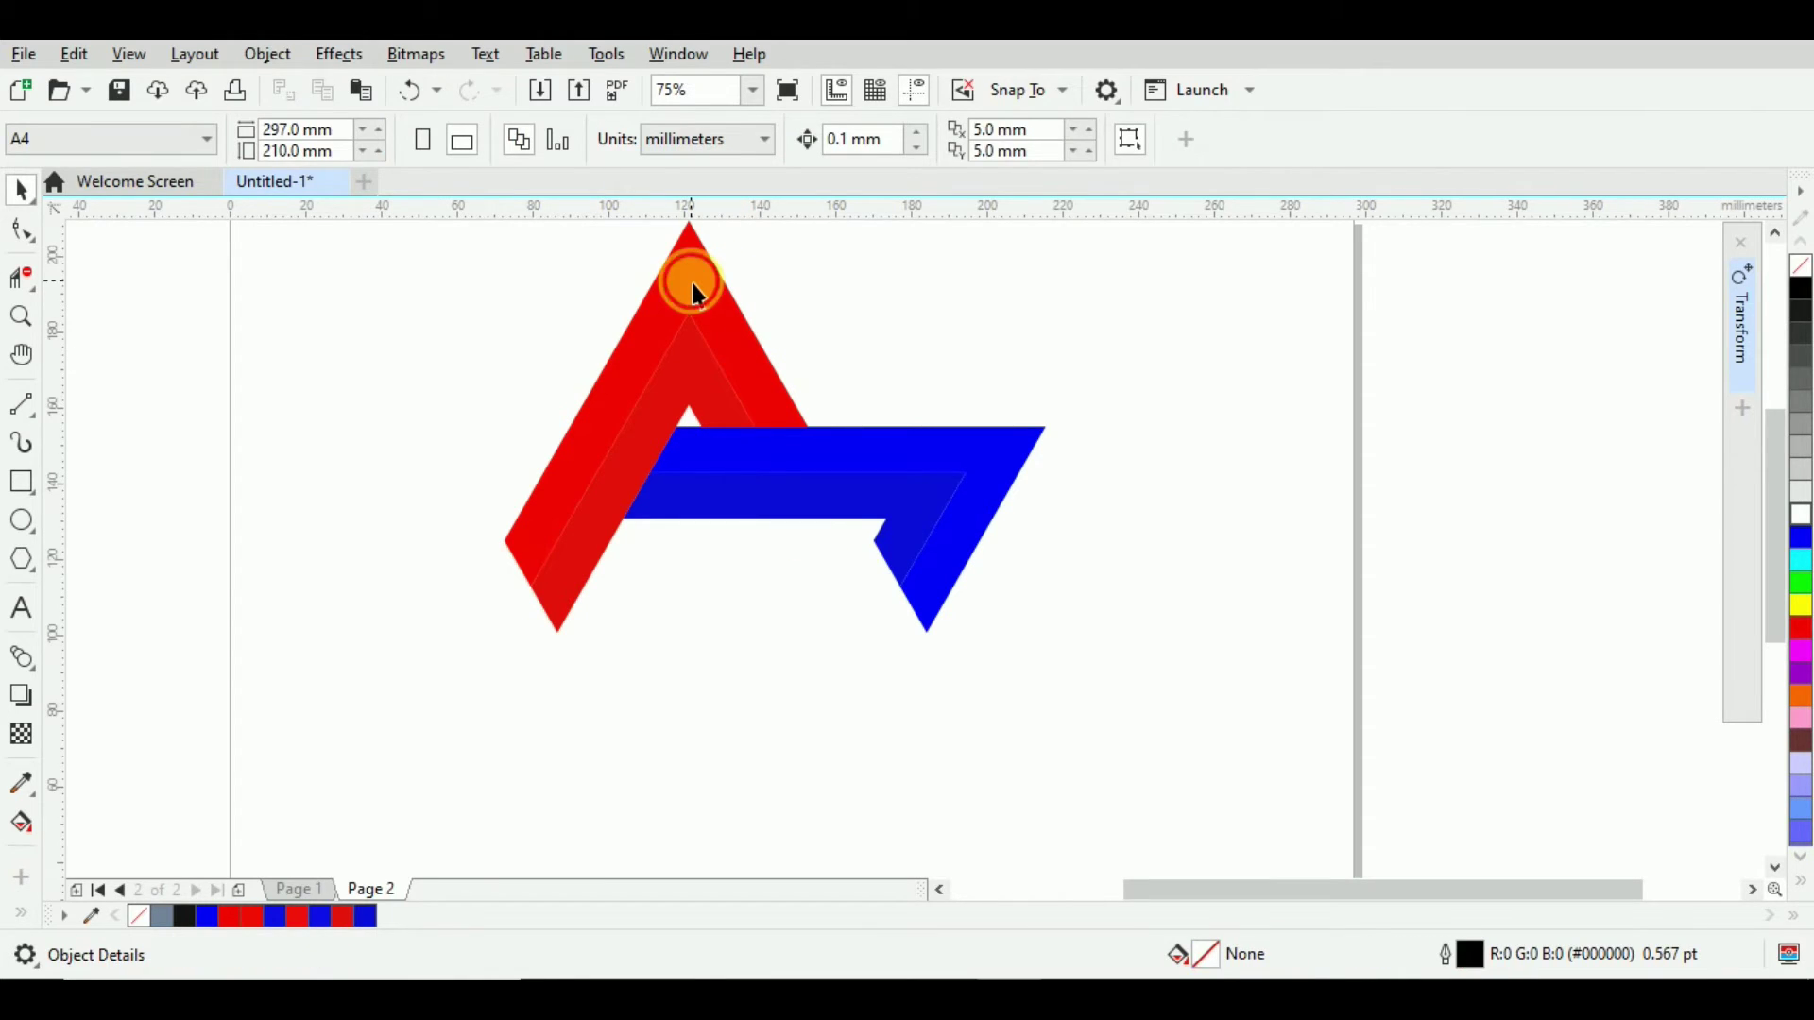
# Rotate two 120° copies of the top point's outer and inner red strips about the centre X 121.212, Y 100.632 mm.
pyautogui.click(698, 295)
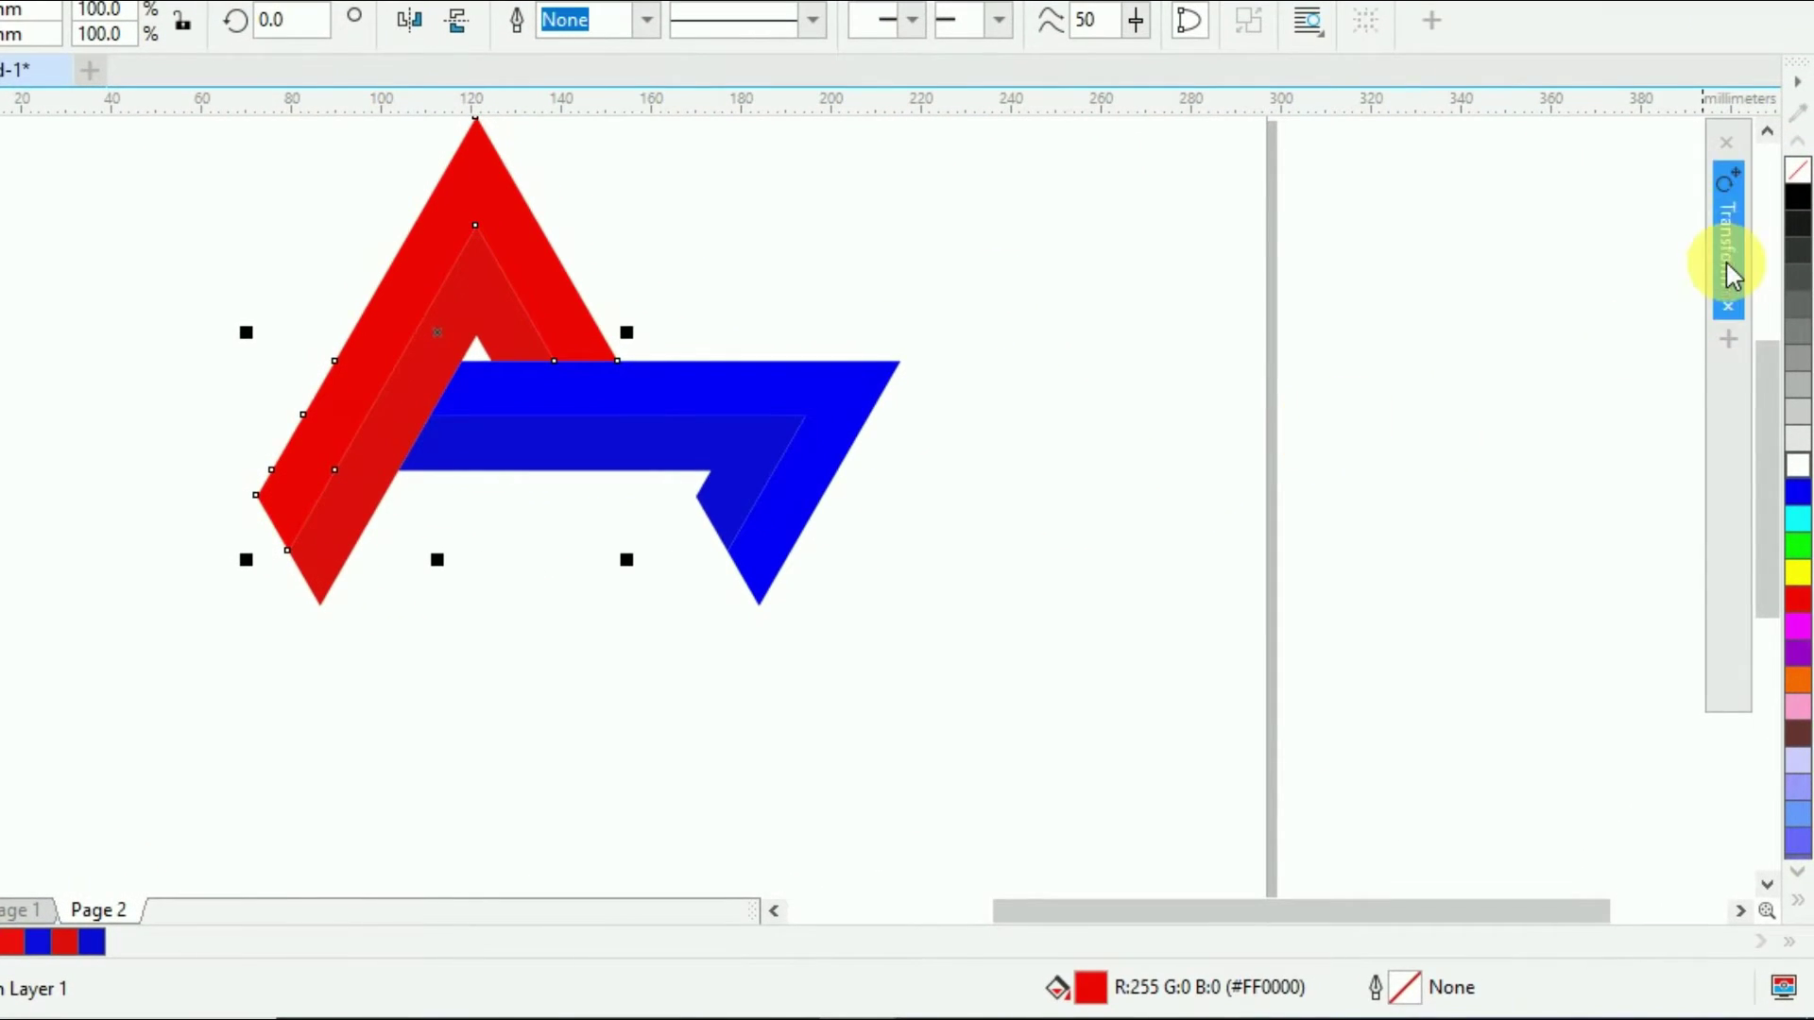
pyautogui.click(1729, 248)
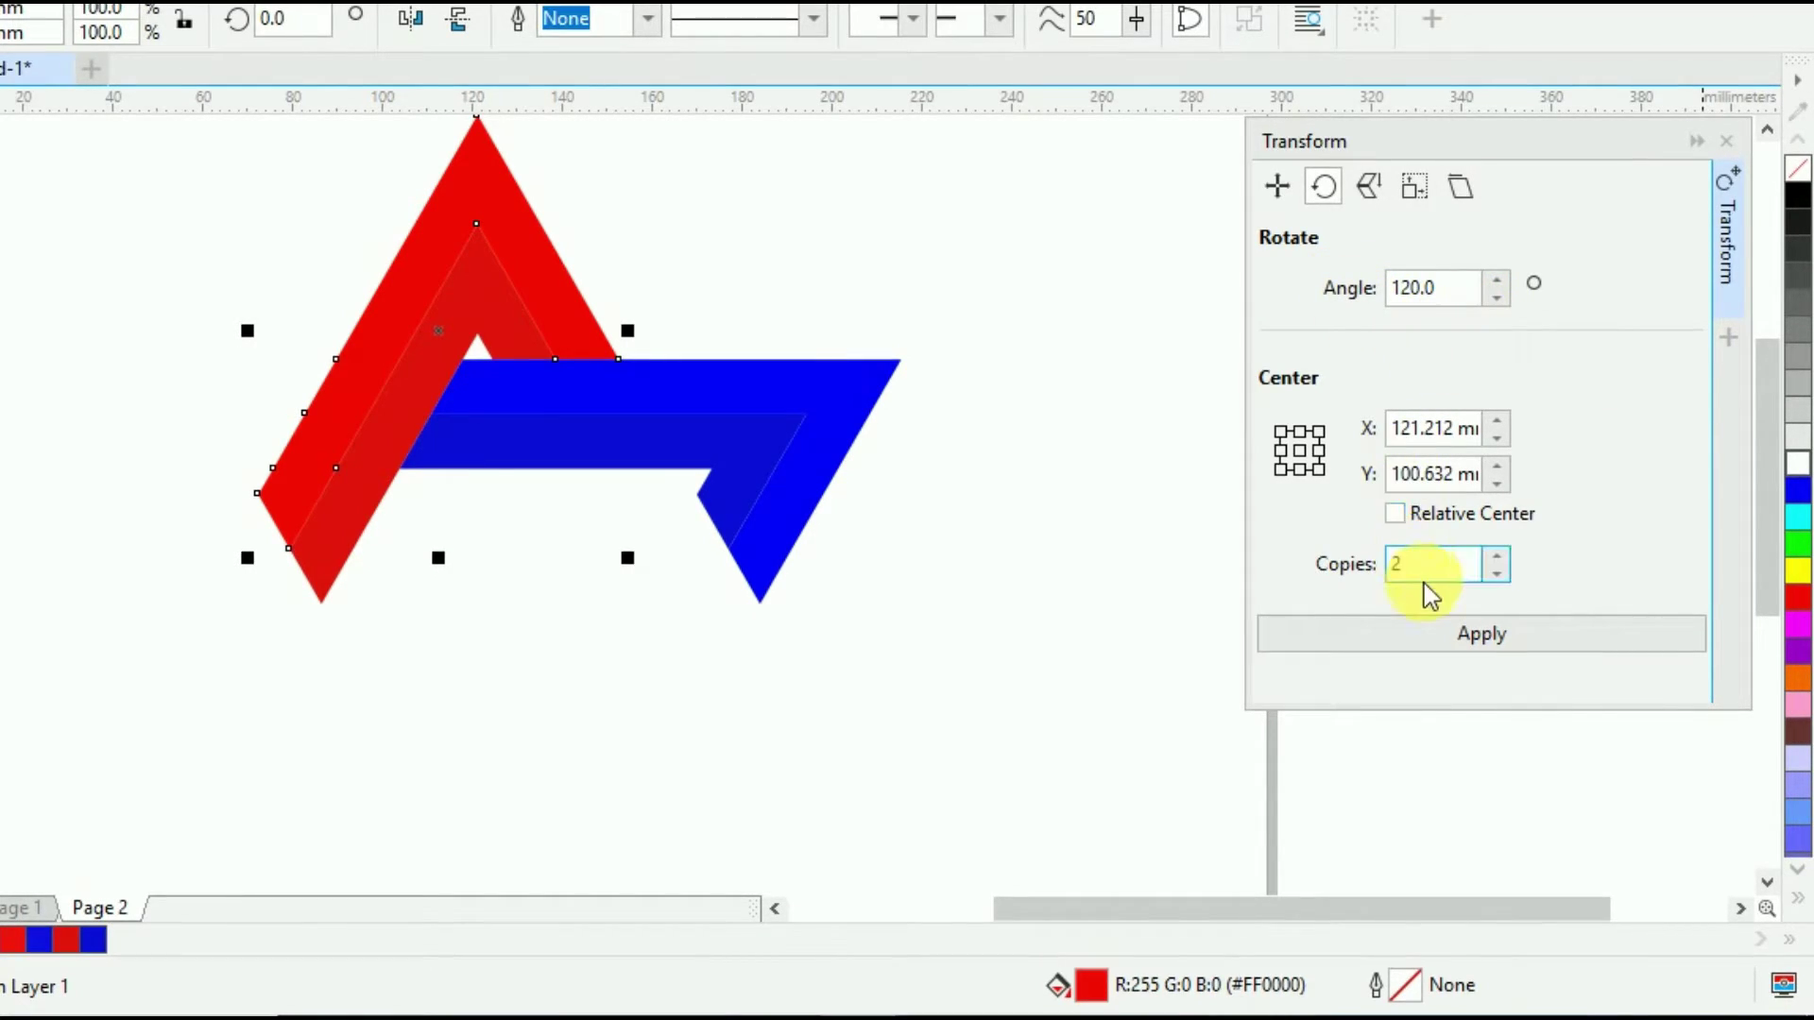
pyautogui.click(1484, 647)
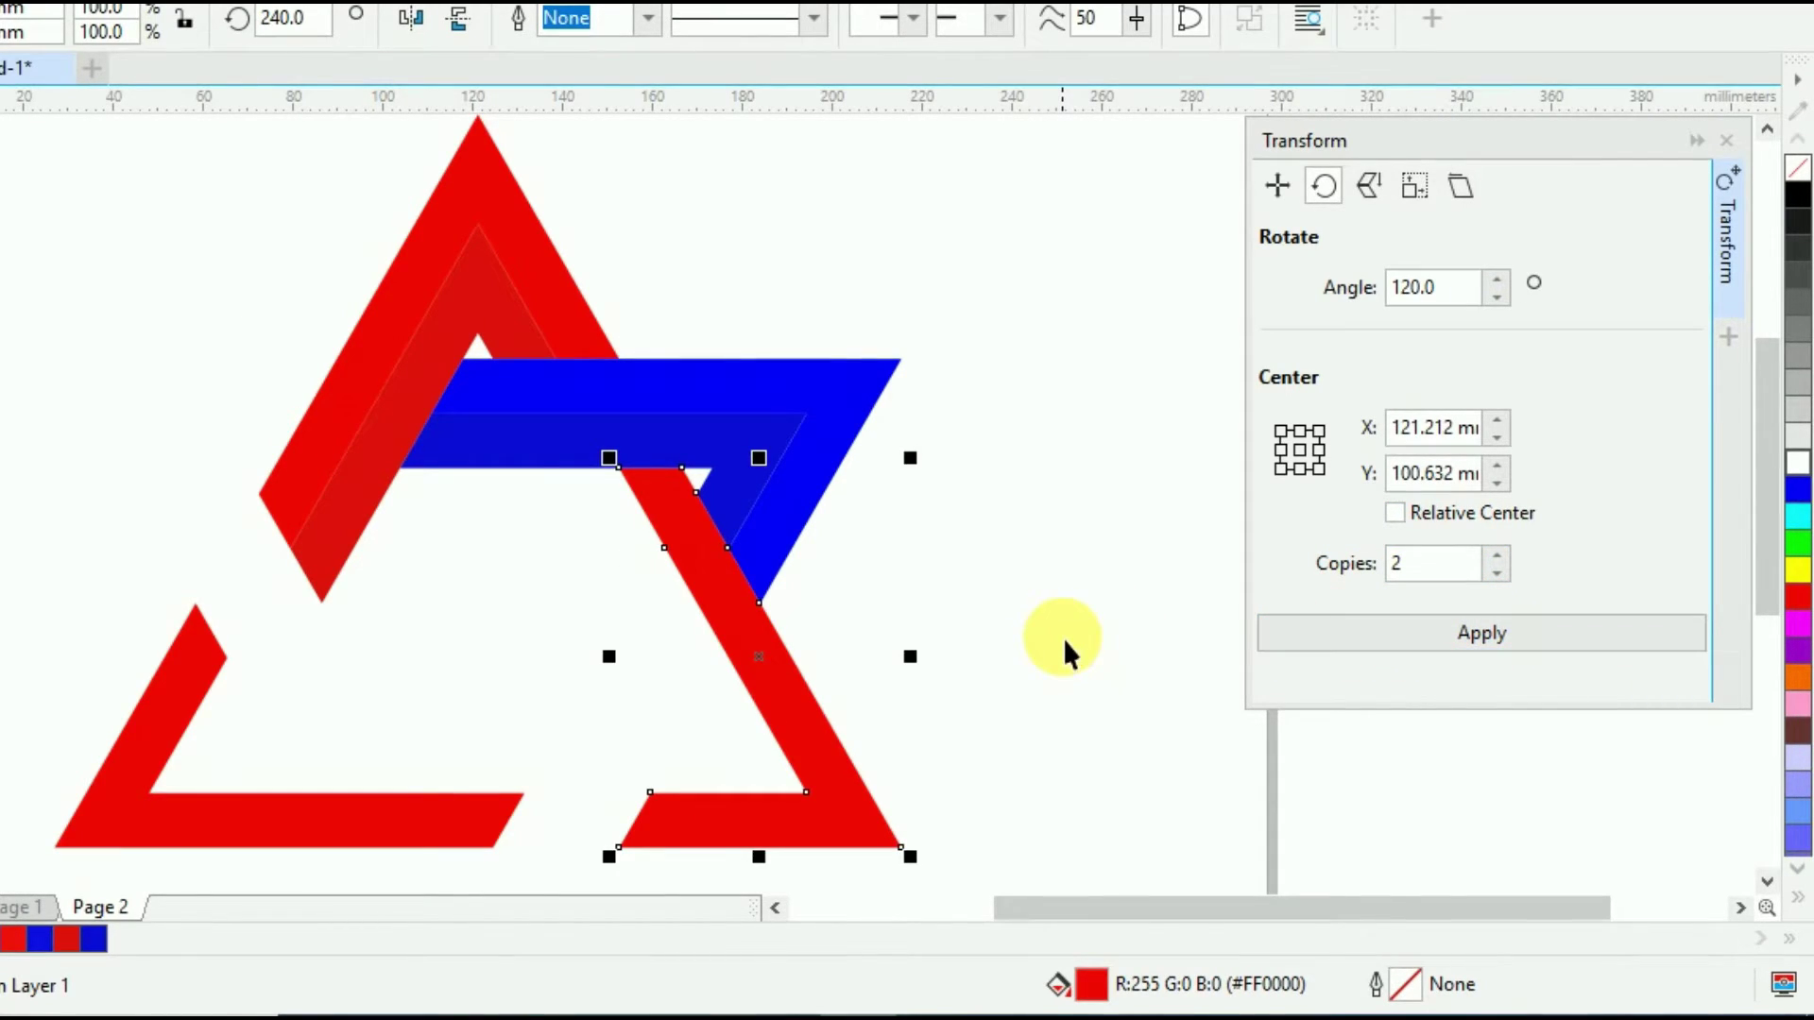
pyautogui.click(366, 463)
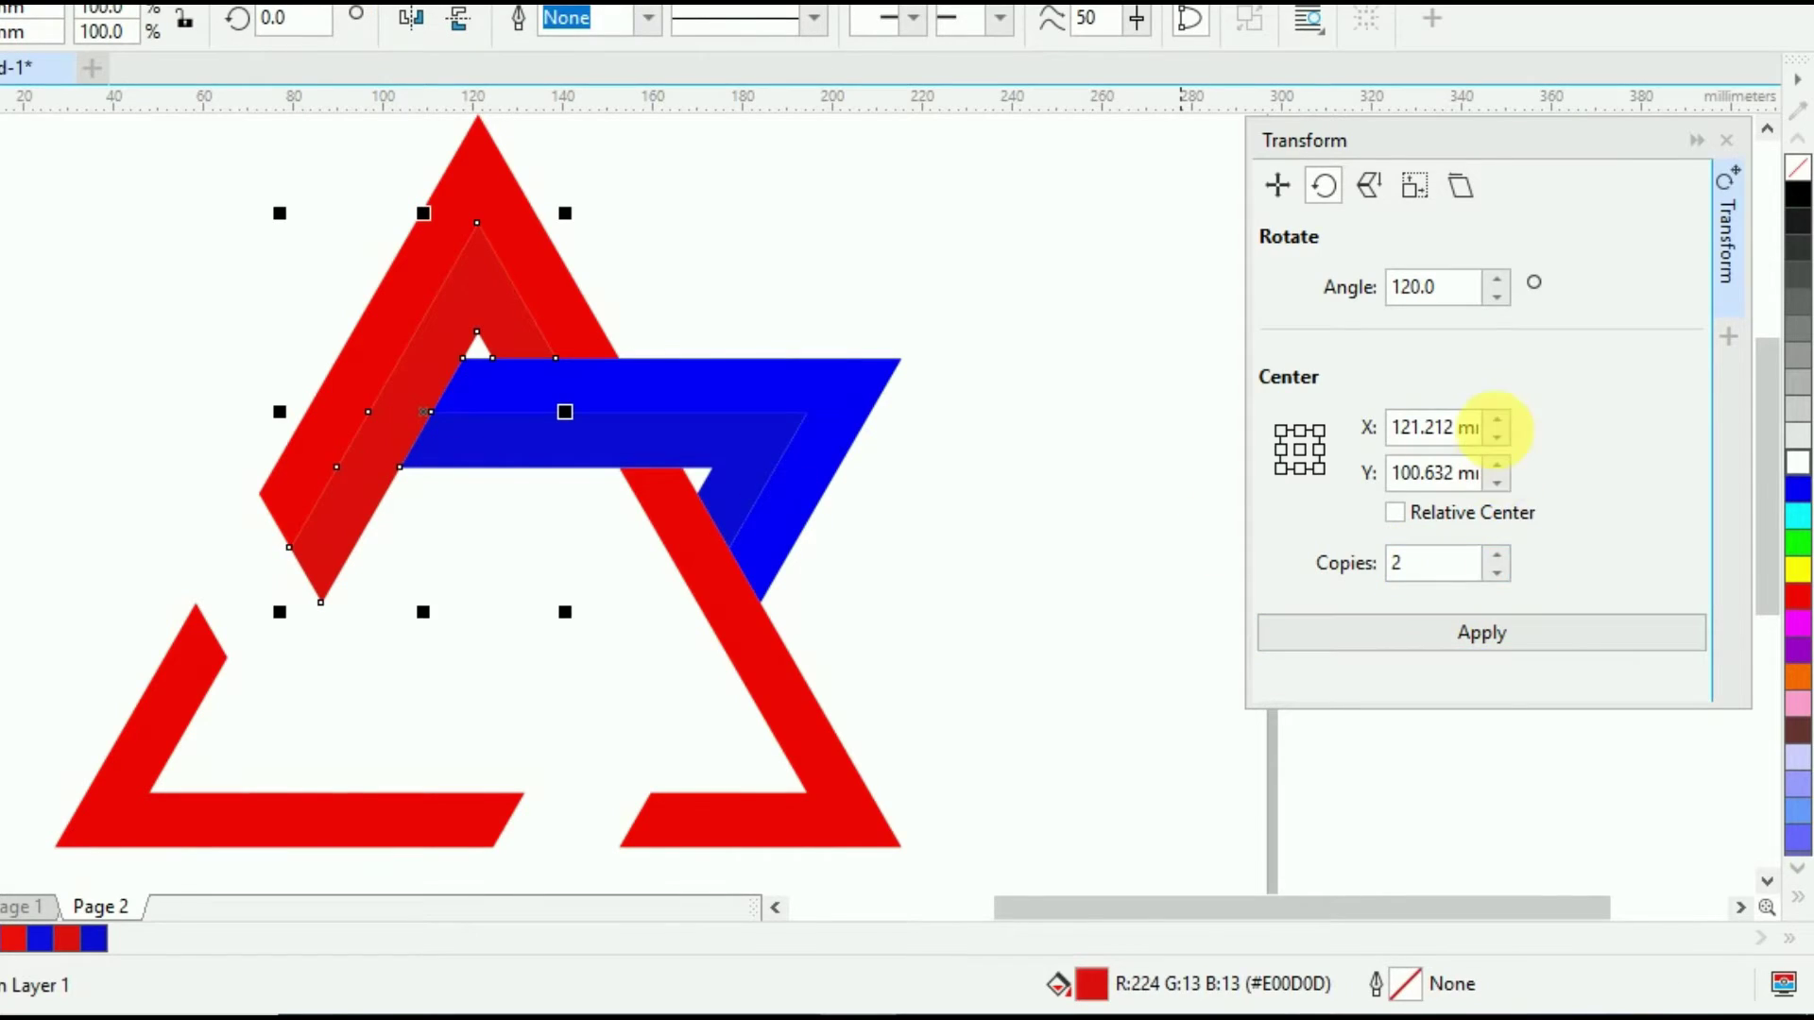
pyautogui.click(1480, 637)
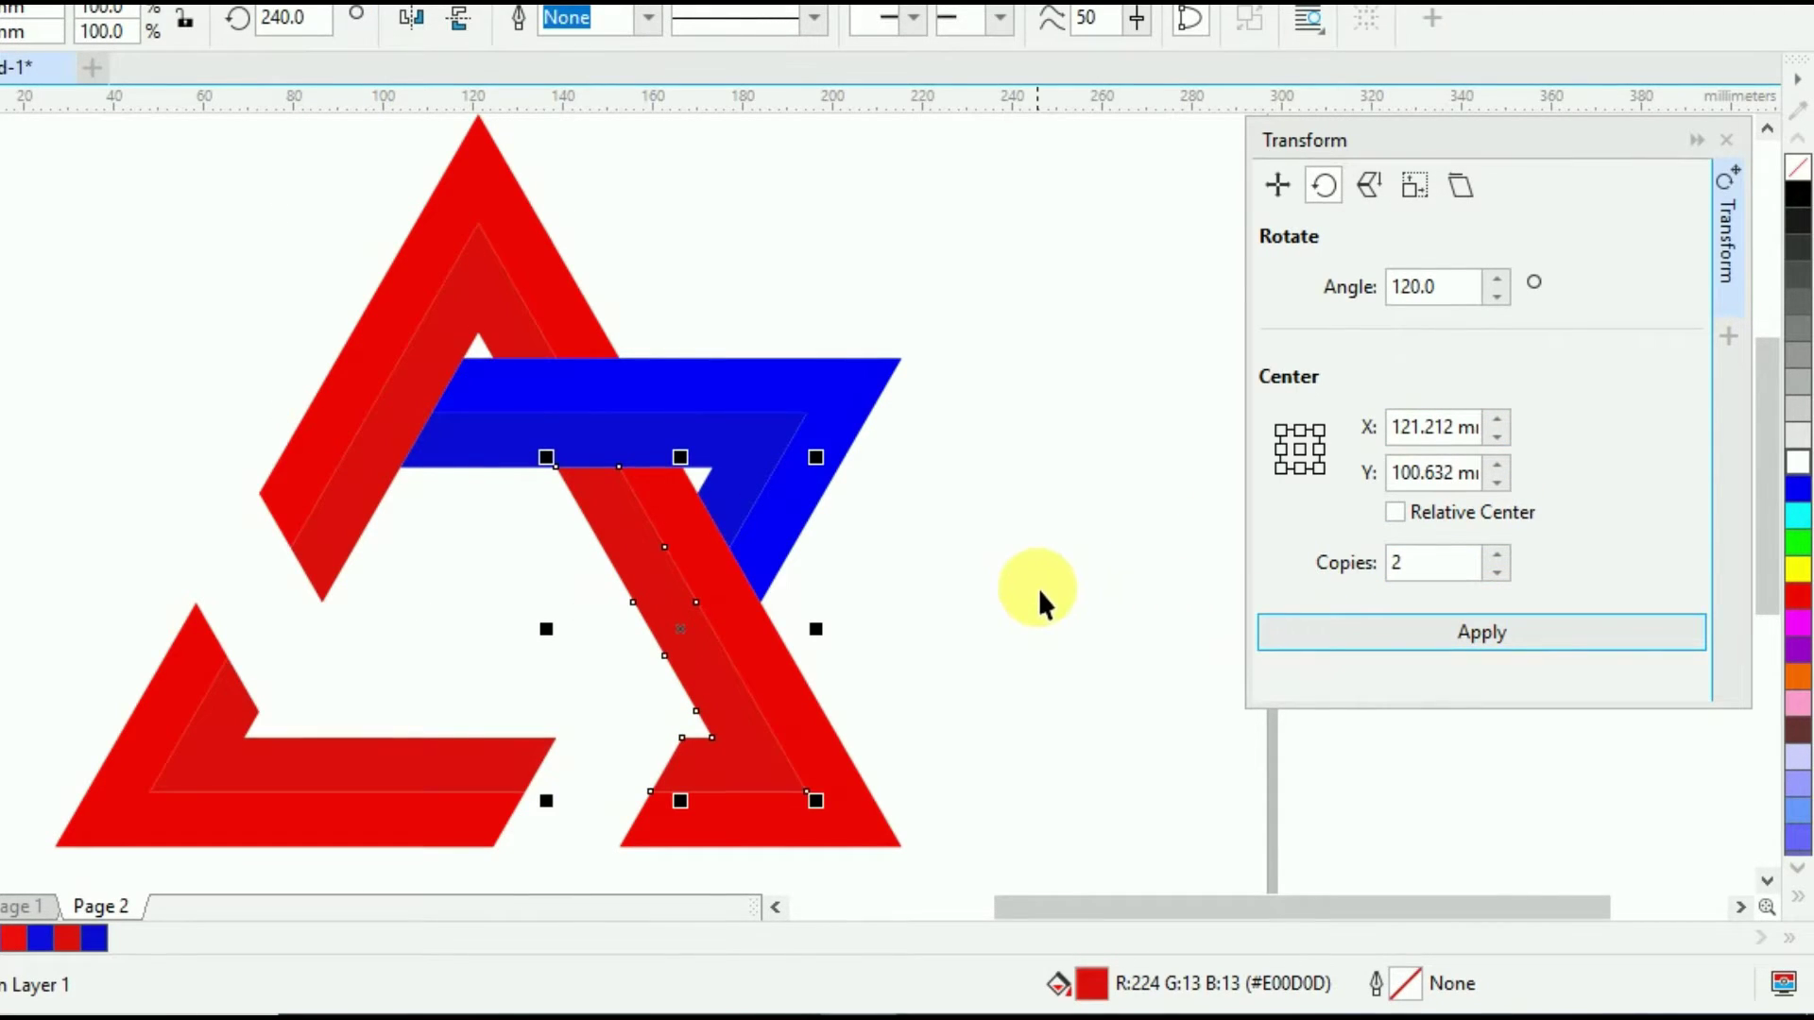
pyautogui.click(951, 519)
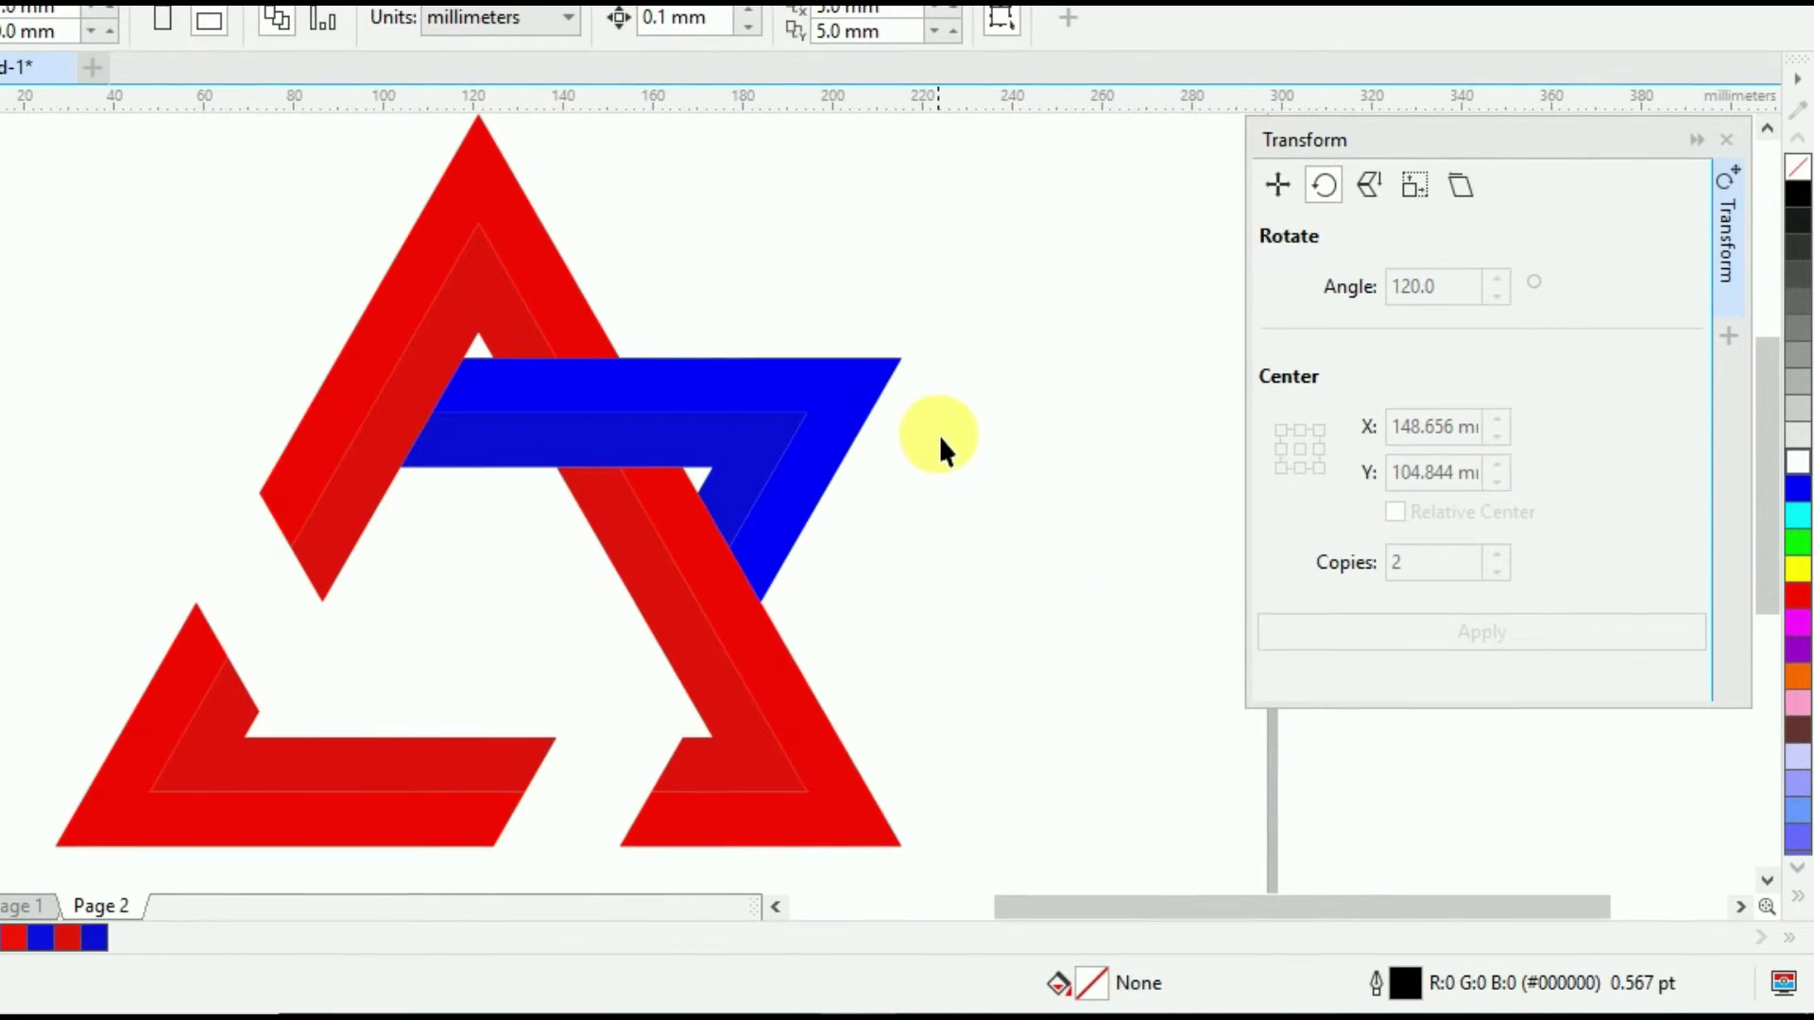
# Rotate two 120° copies of the upper-right point's outer and inner blue strips about the same centre and collapse the Transform settings.
pyautogui.click(843, 397)
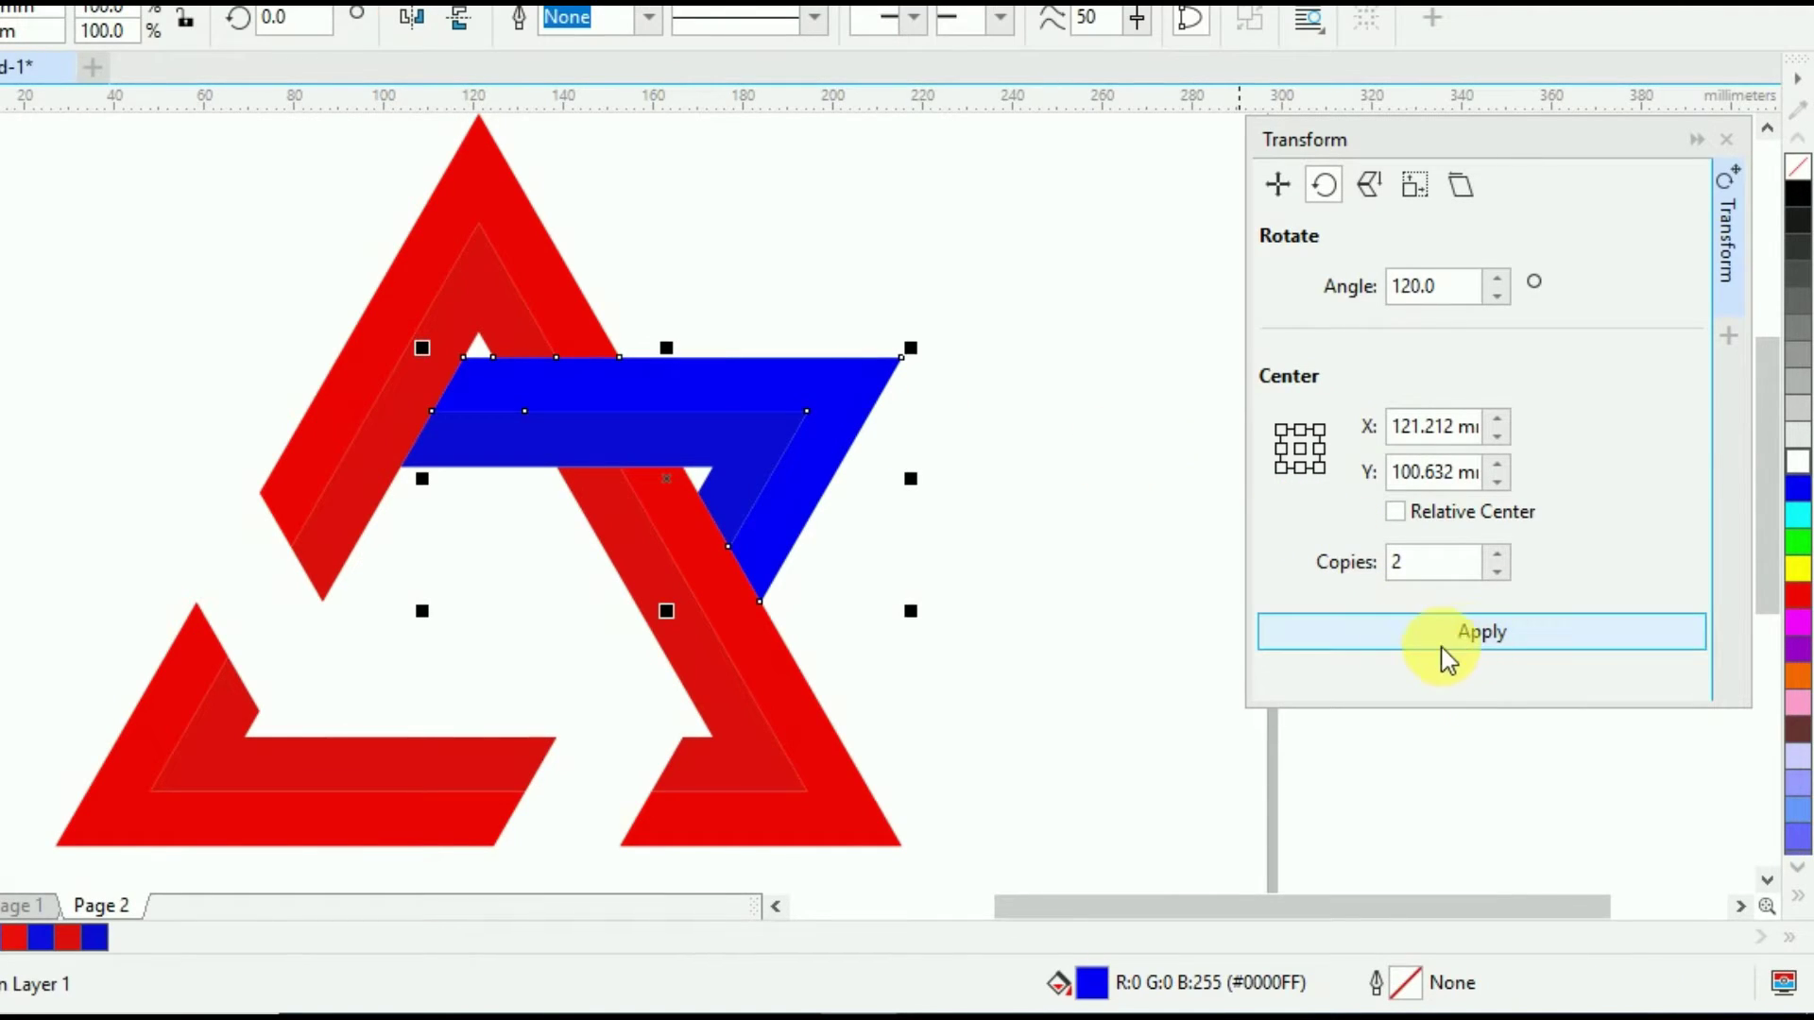
pyautogui.click(1470, 640)
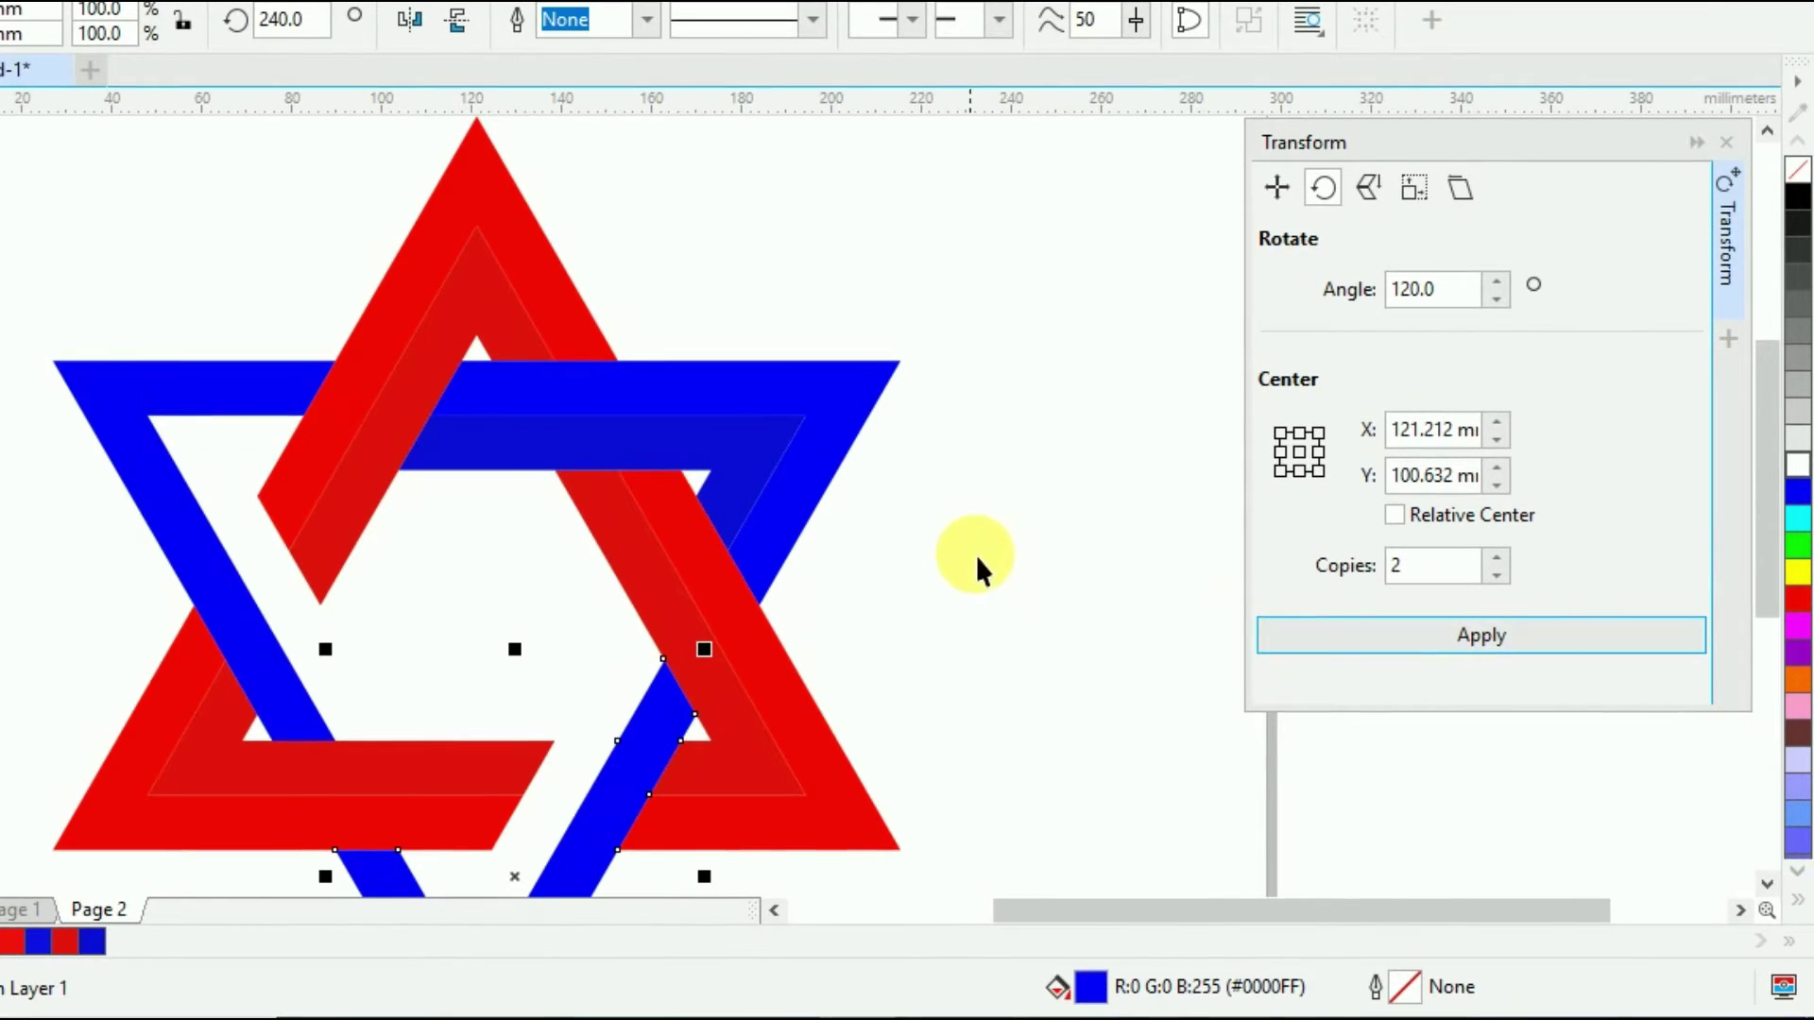
pyautogui.click(615, 448)
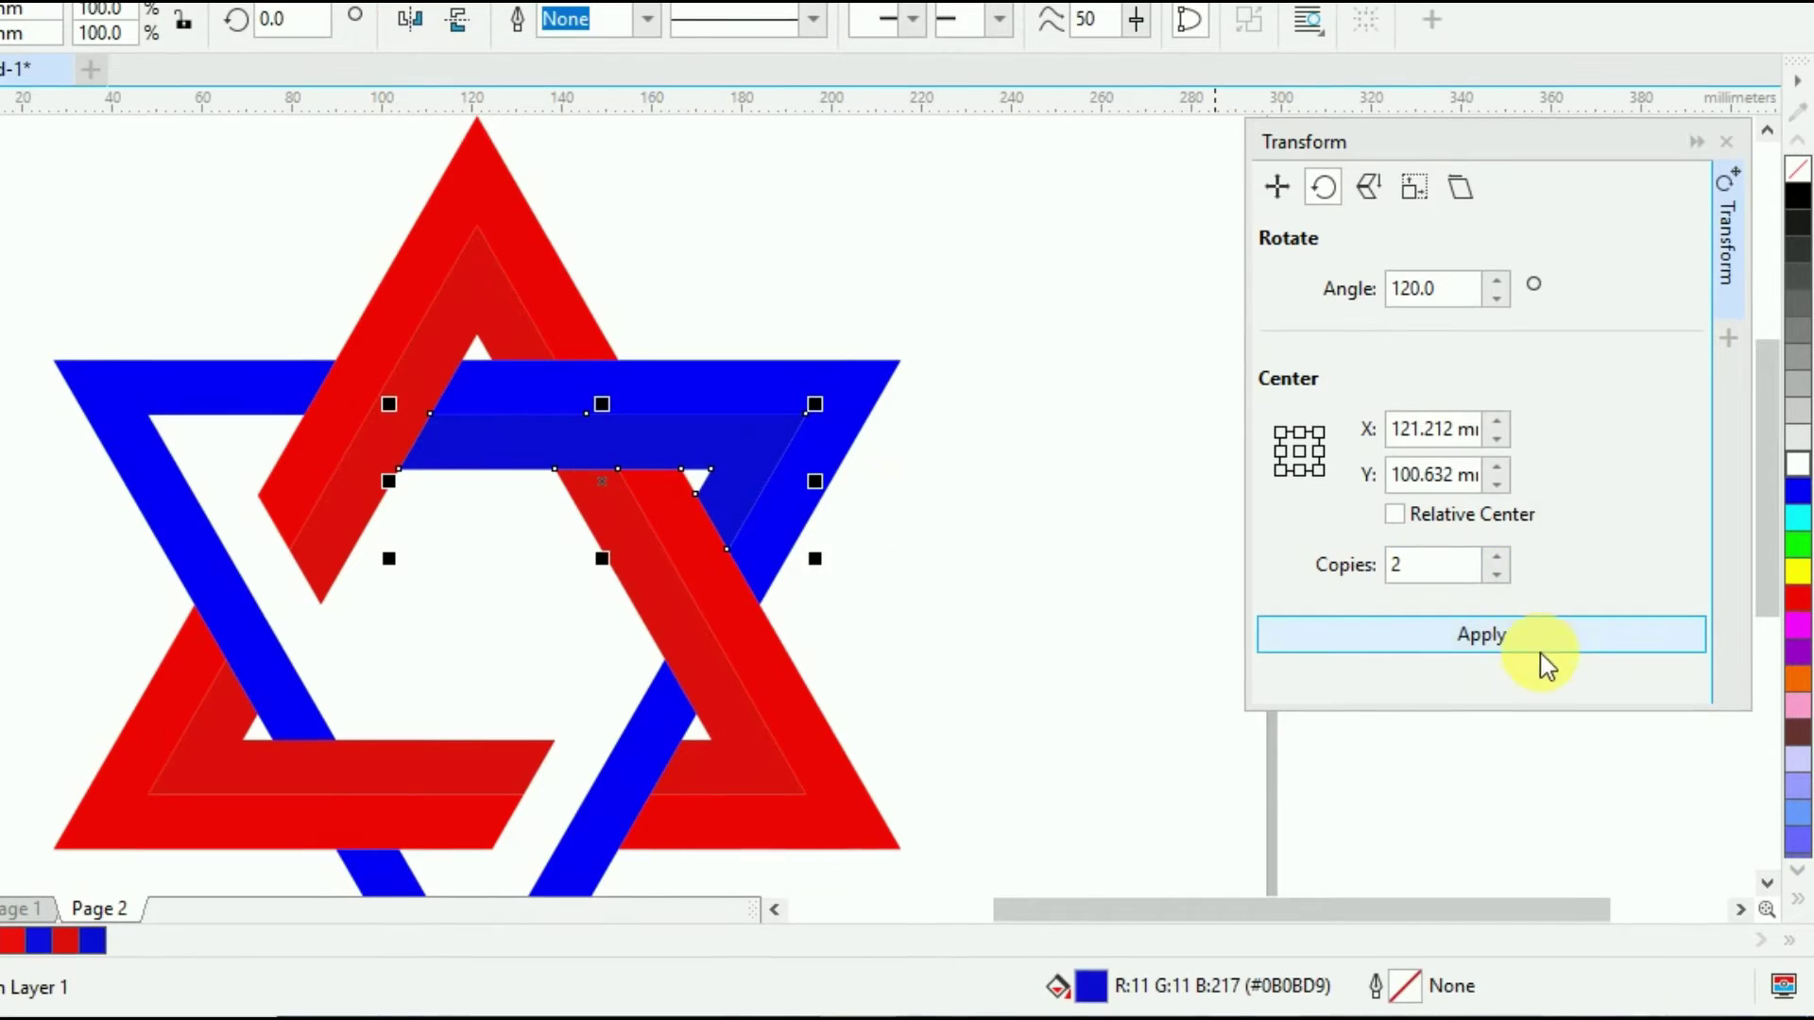
pyautogui.click(1455, 638)
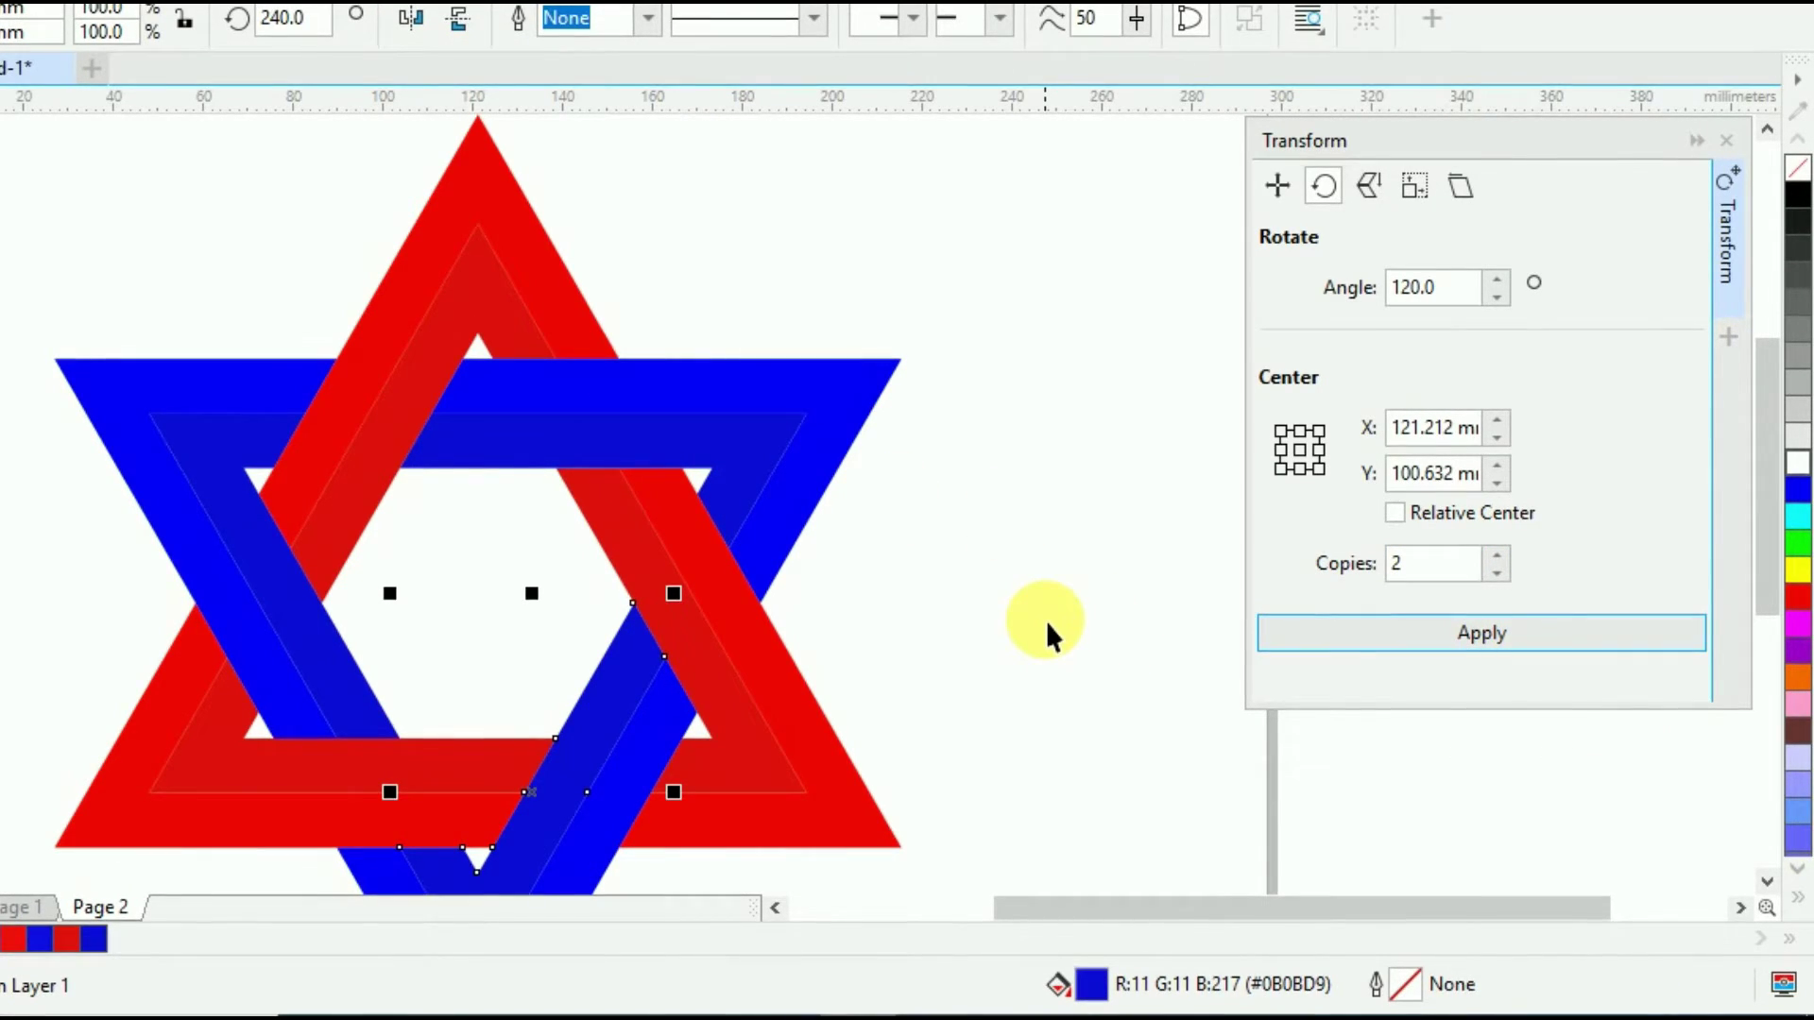
pyautogui.click(1041, 563)
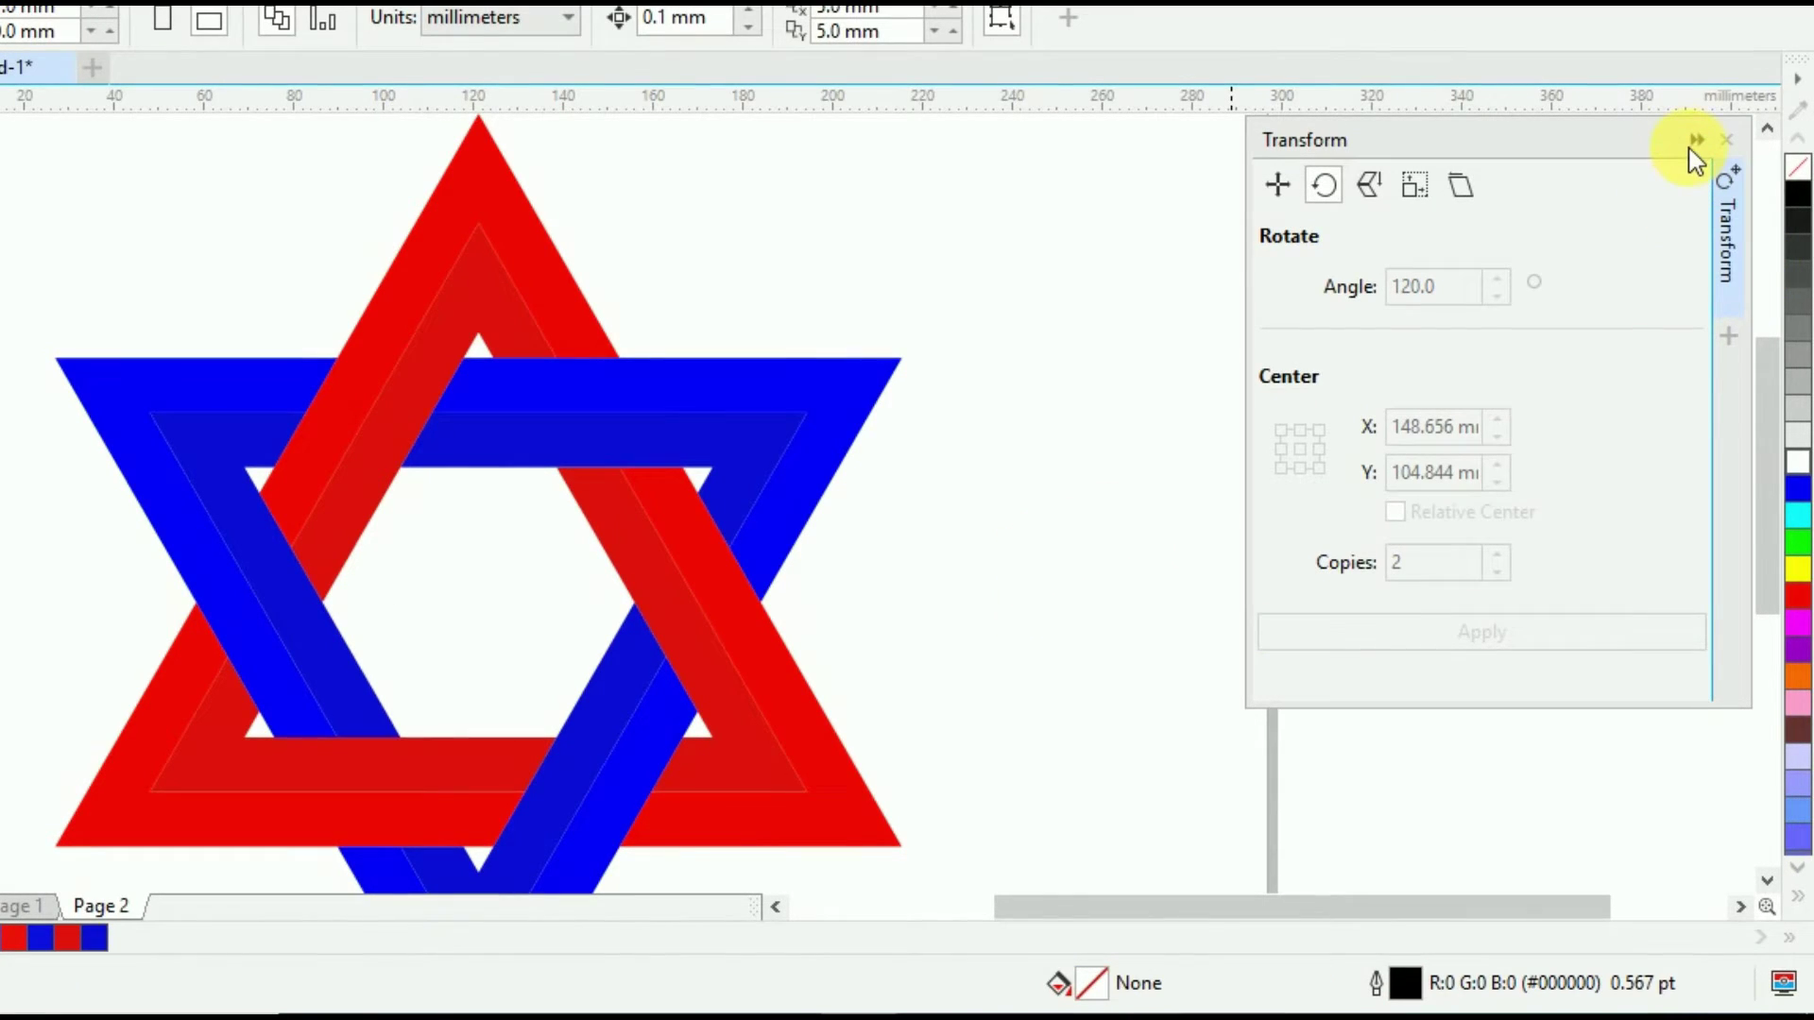
pyautogui.click(1697, 142)
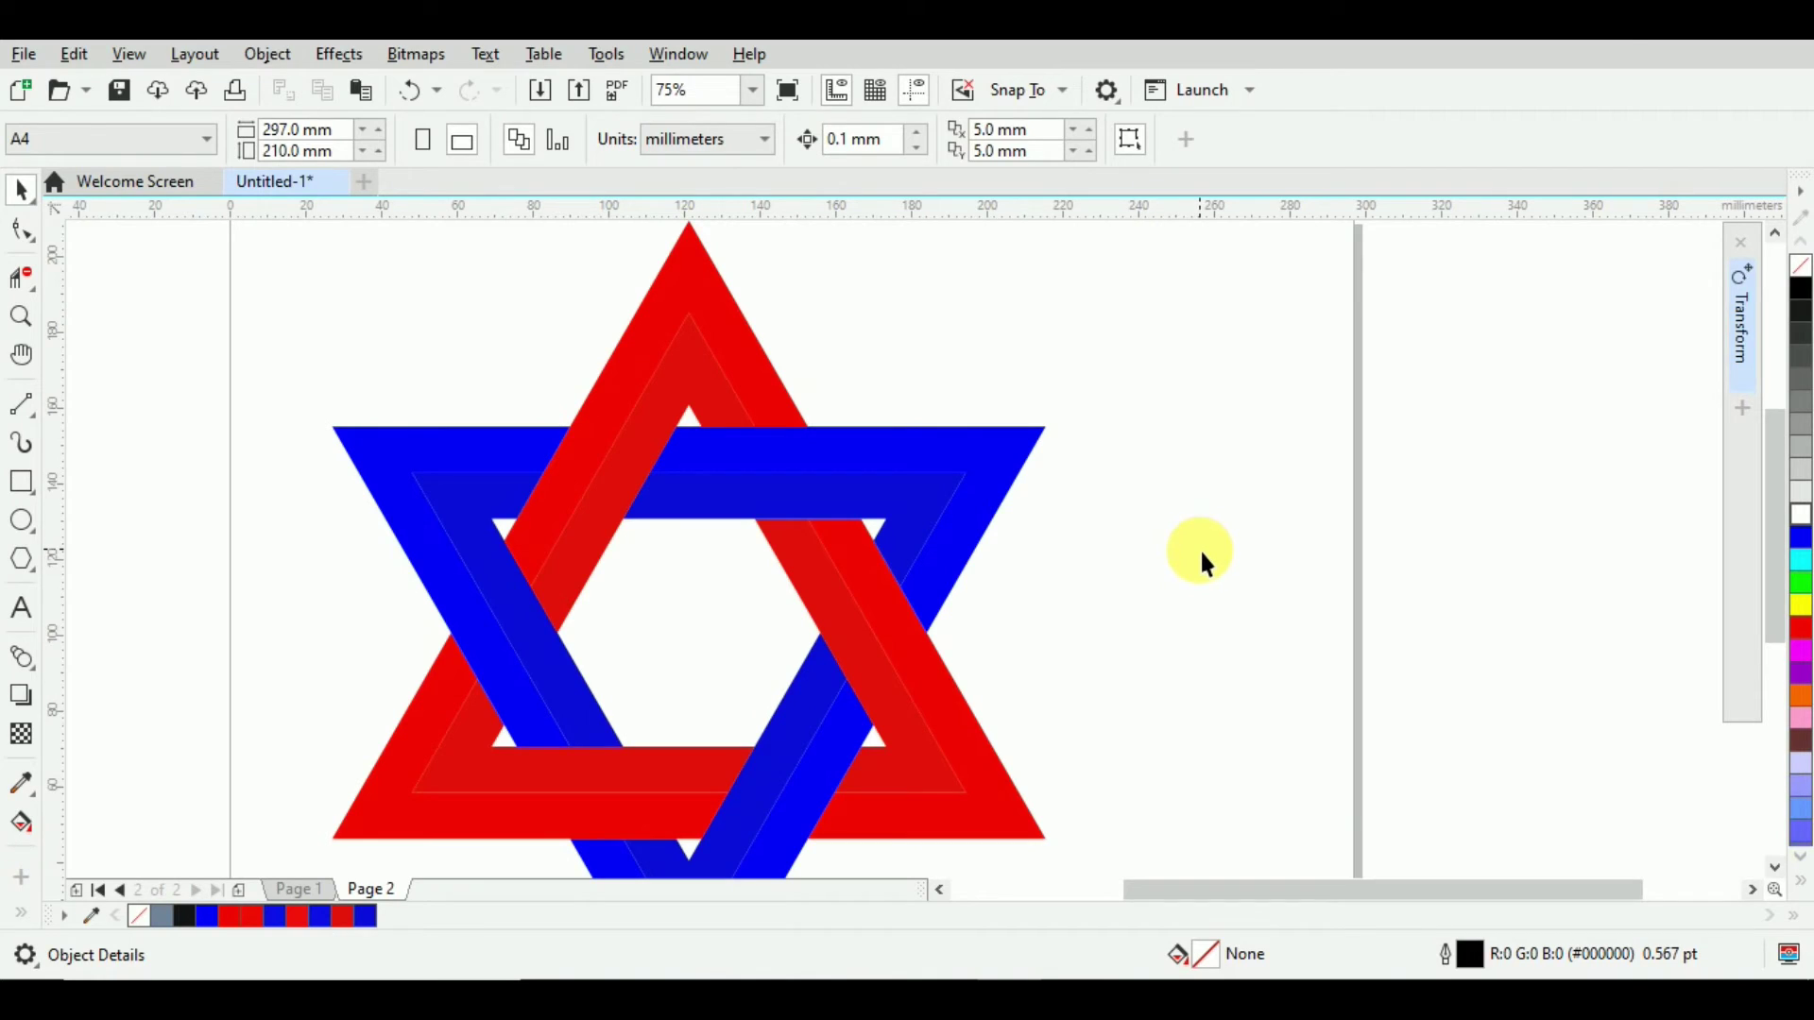
pyautogui.press('h')
pyautogui.moveTo(1122, 559); pyautogui.dragTo(1308, 514)
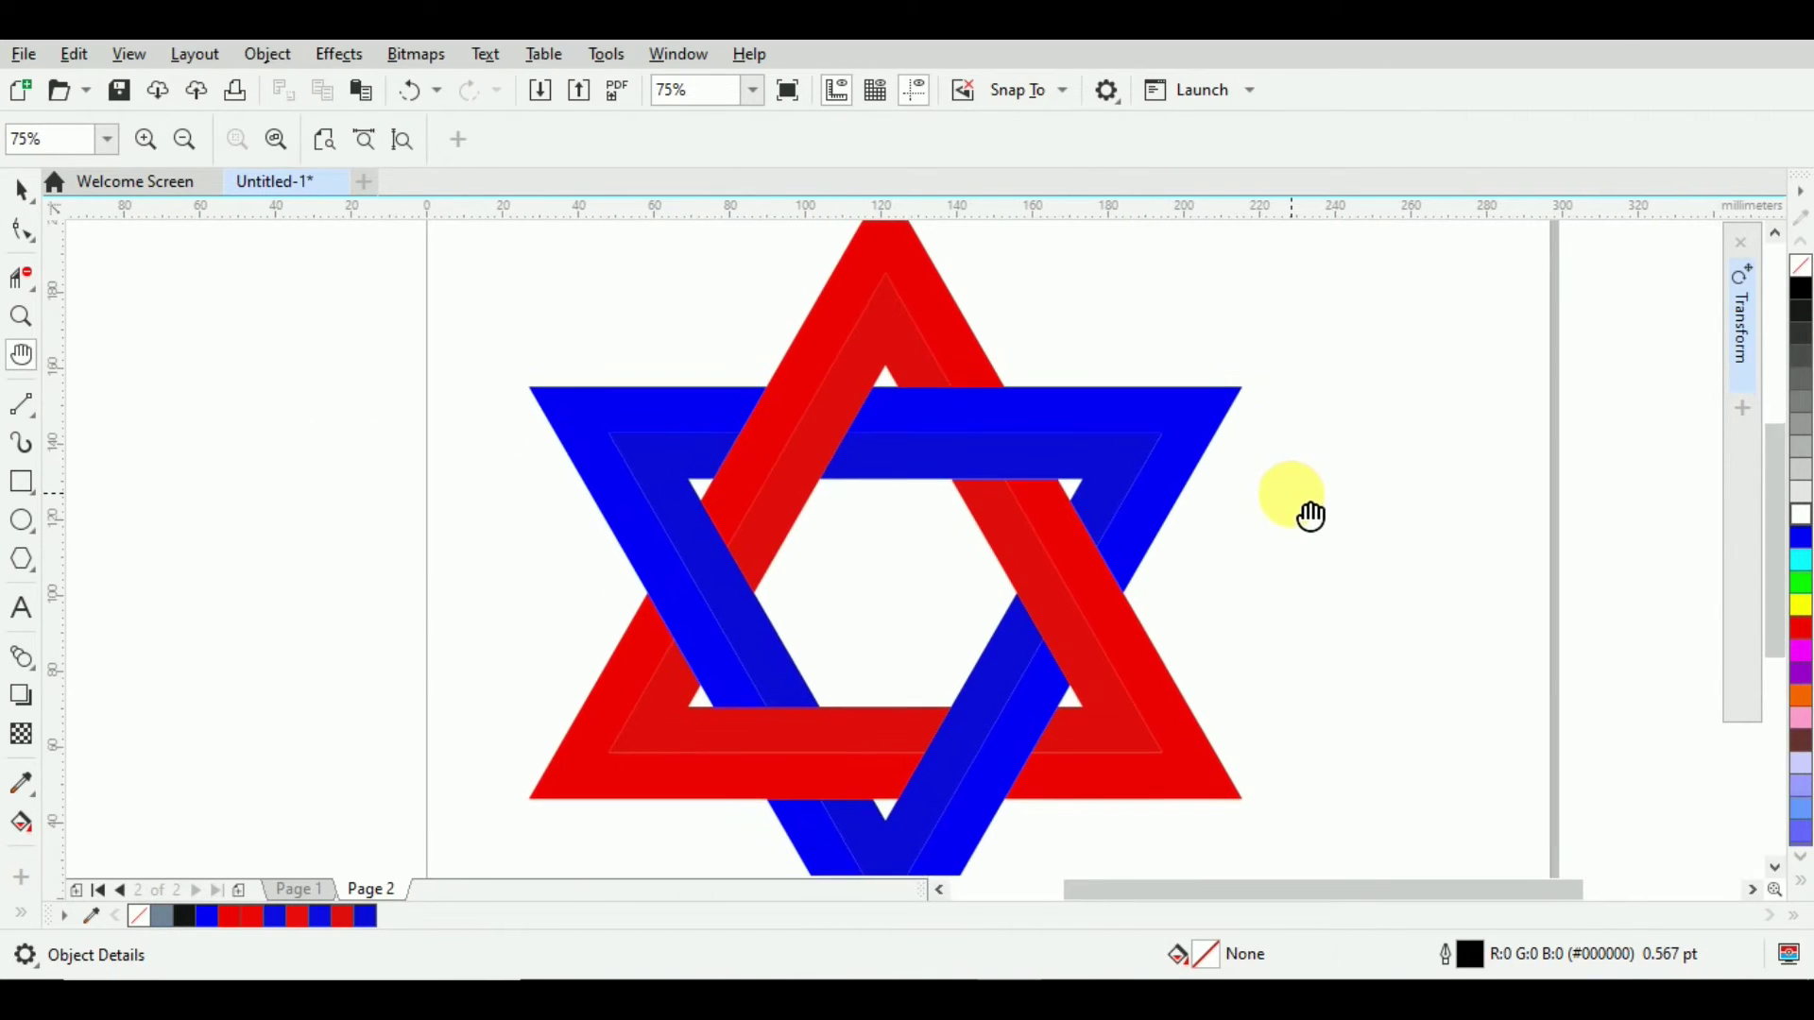
pyautogui.press('space')
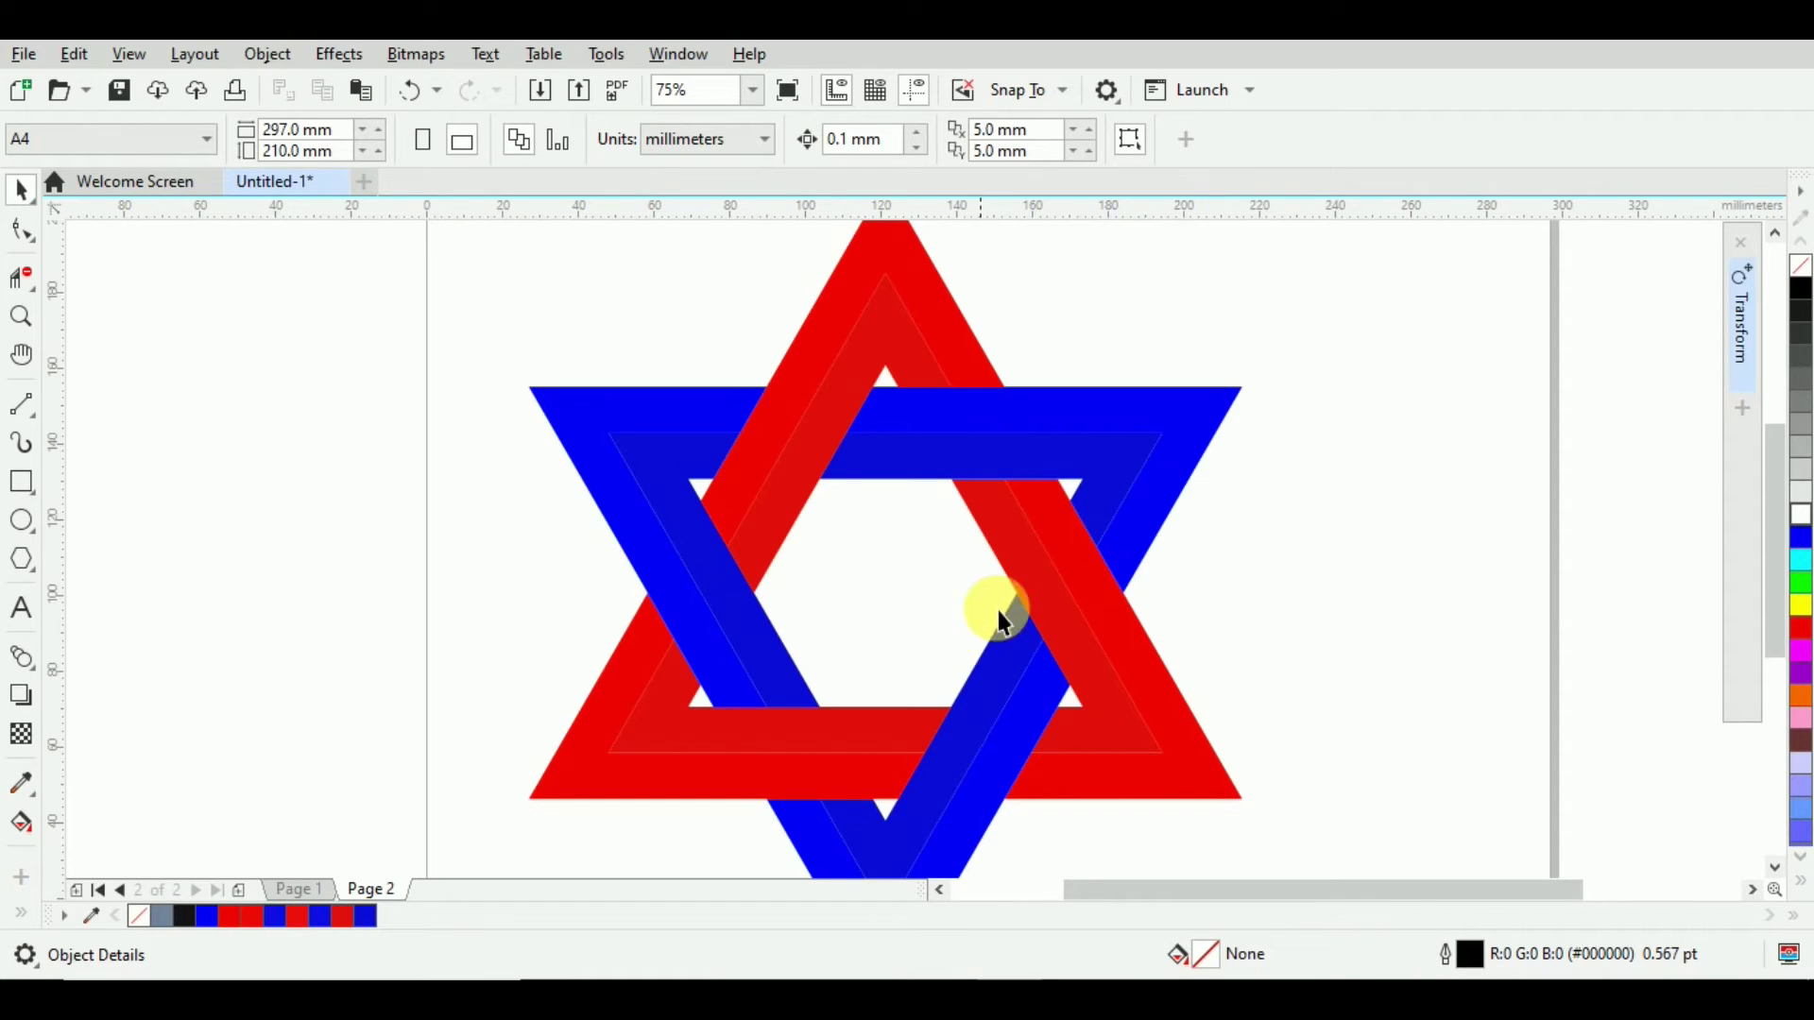
pyautogui.press('z')
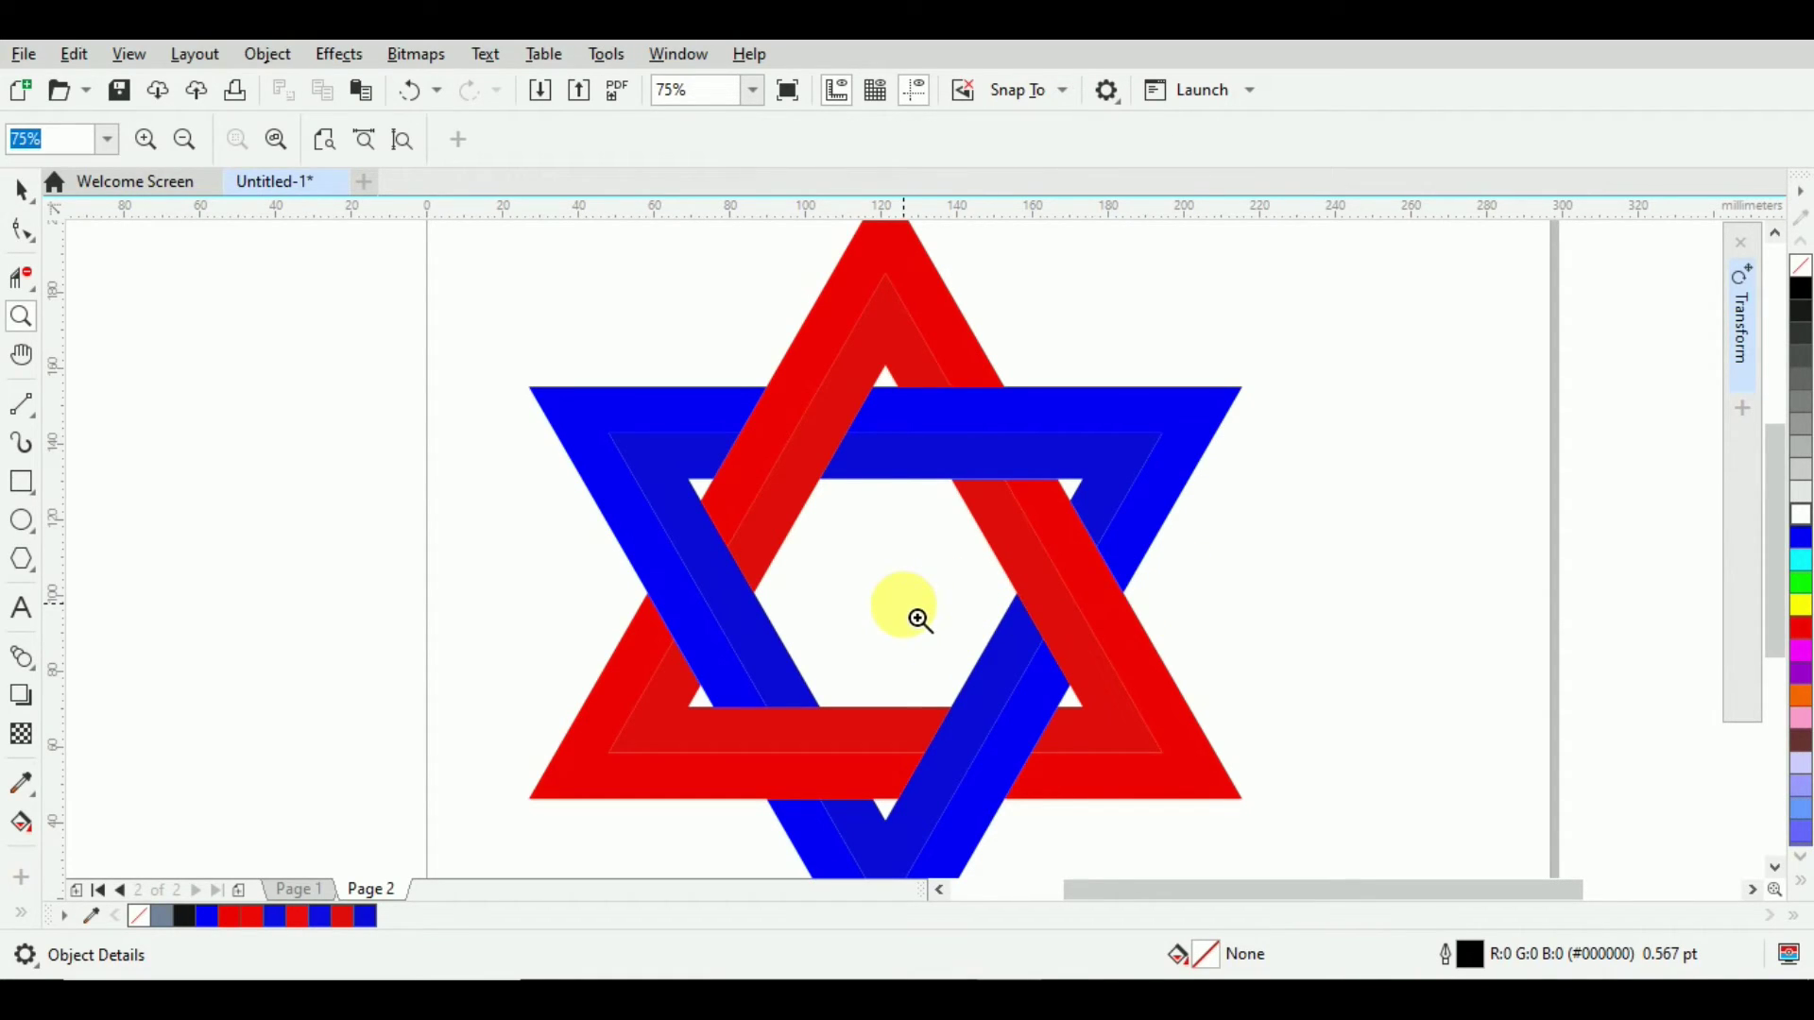
pyautogui.rightClick(920, 616)
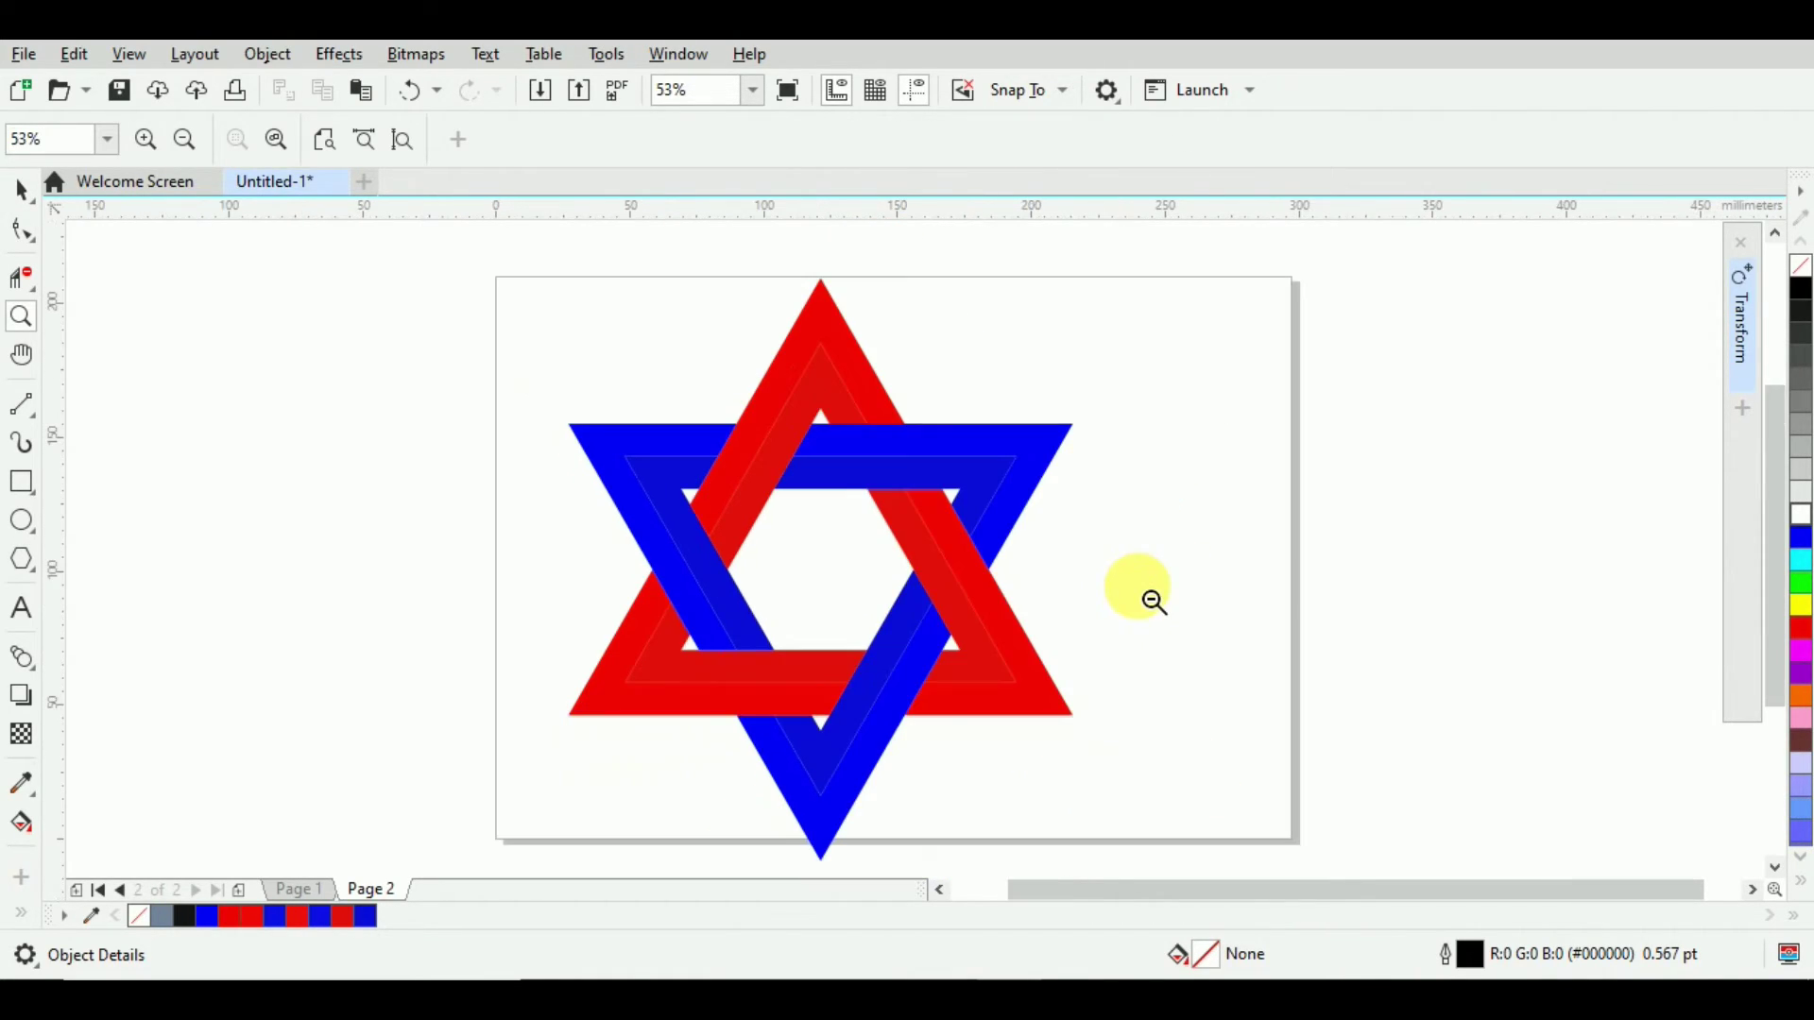
pyautogui.click(22, 191)
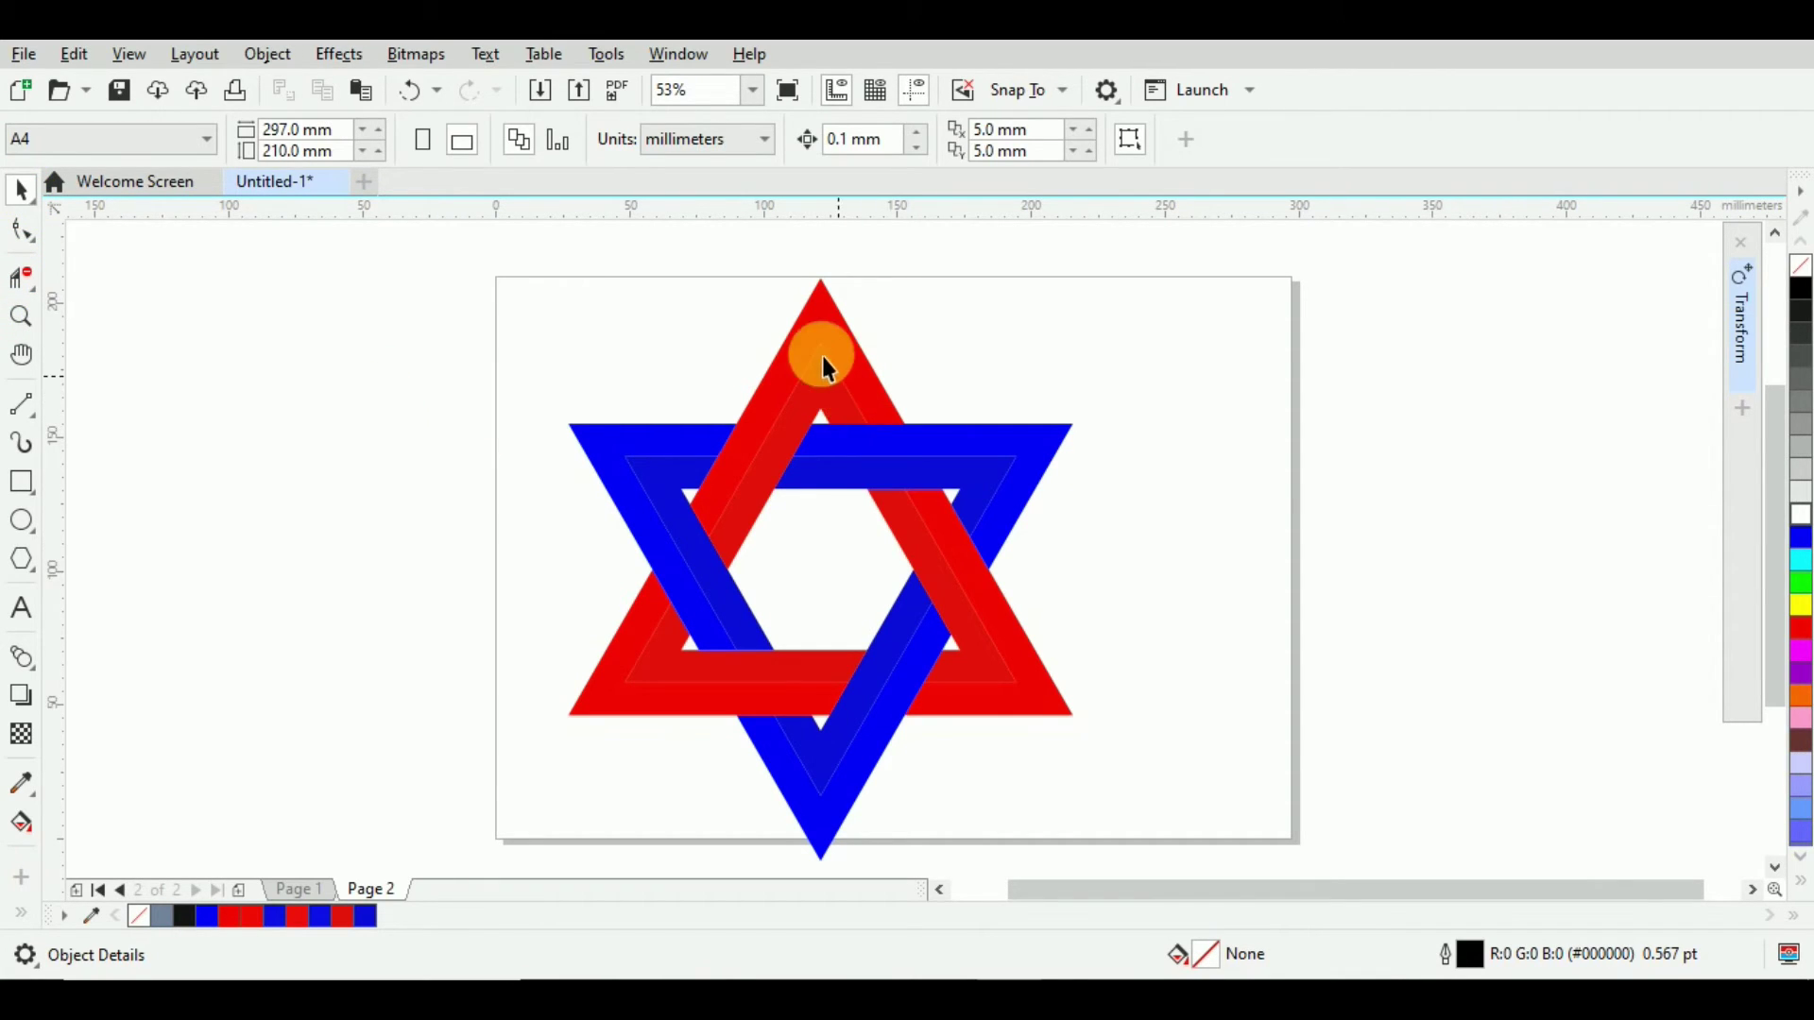
pyautogui.moveTo(828, 323); pyautogui.dragTo(1338, 441)
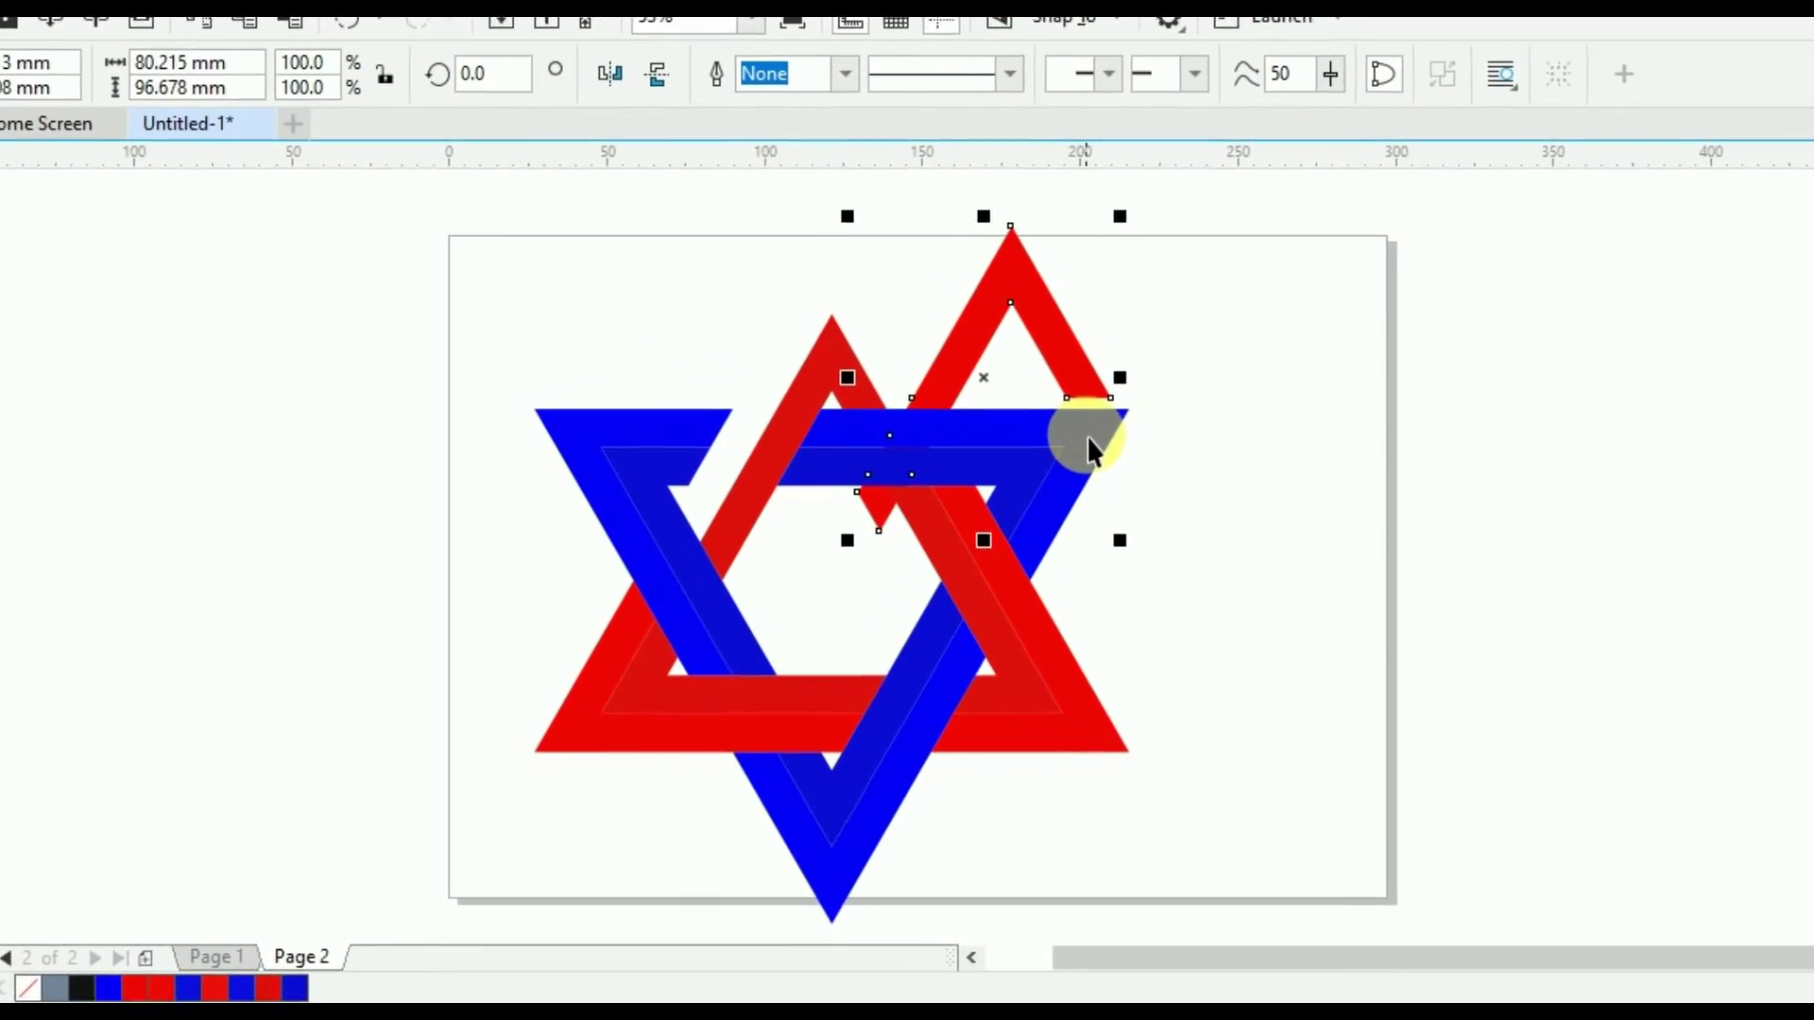
pyautogui.hotkey('ctrl', 'z')
pyautogui.hotkey('ctrl', 'z')
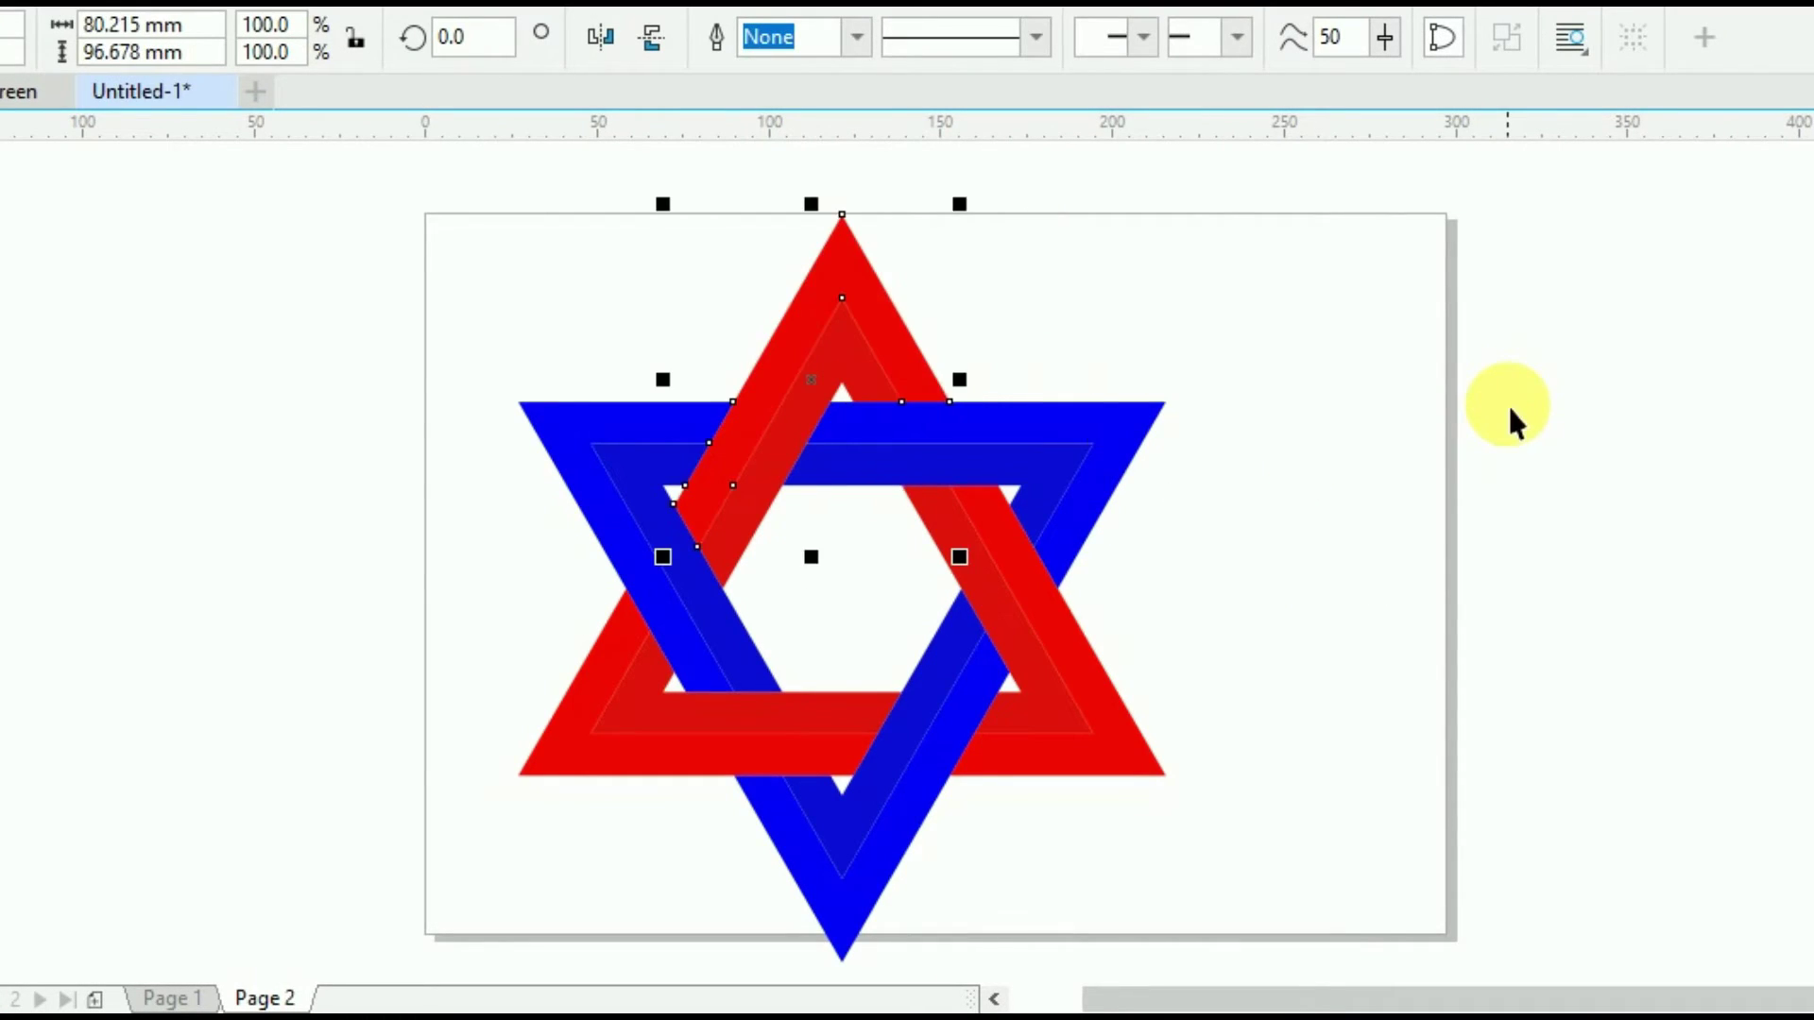
pyautogui.click(767, 258)
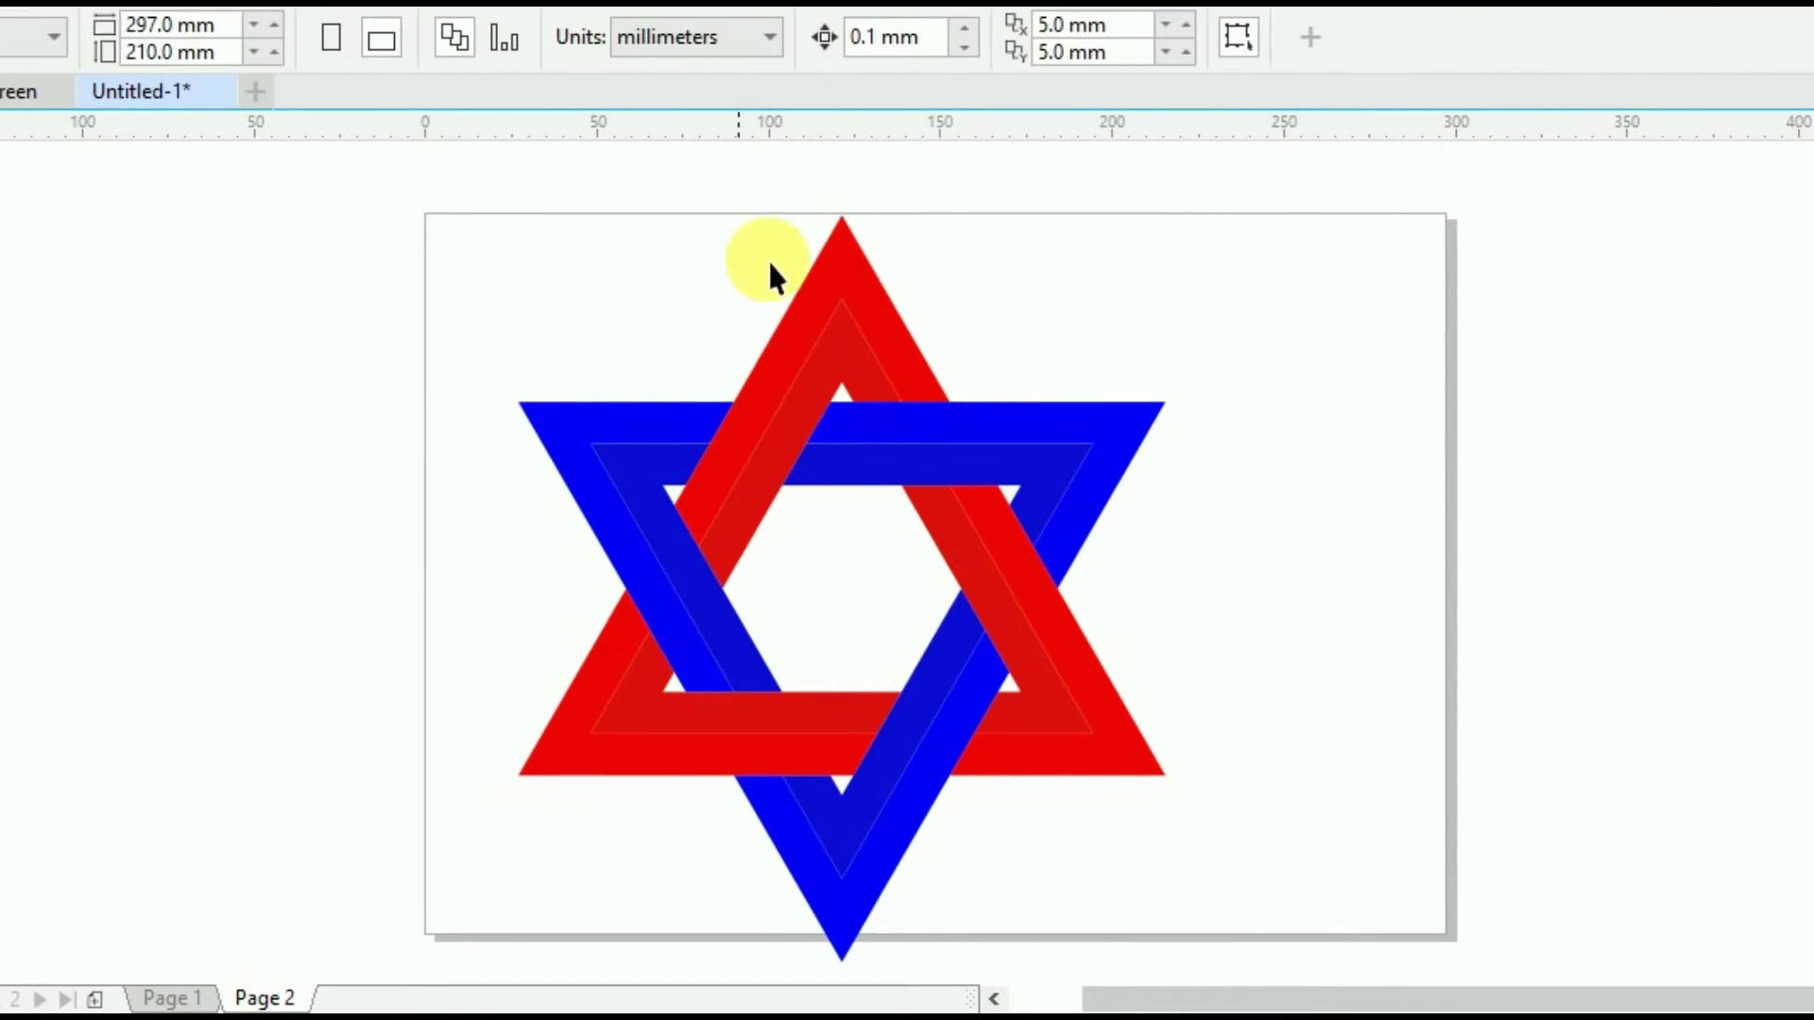
# Weld the three outer red strips into a single object and deselect it.
pyautogui.click(841, 263)
pyautogui.keyDown('shift'); pyautogui.click(1143, 761); pyautogui.keyUp('shift')
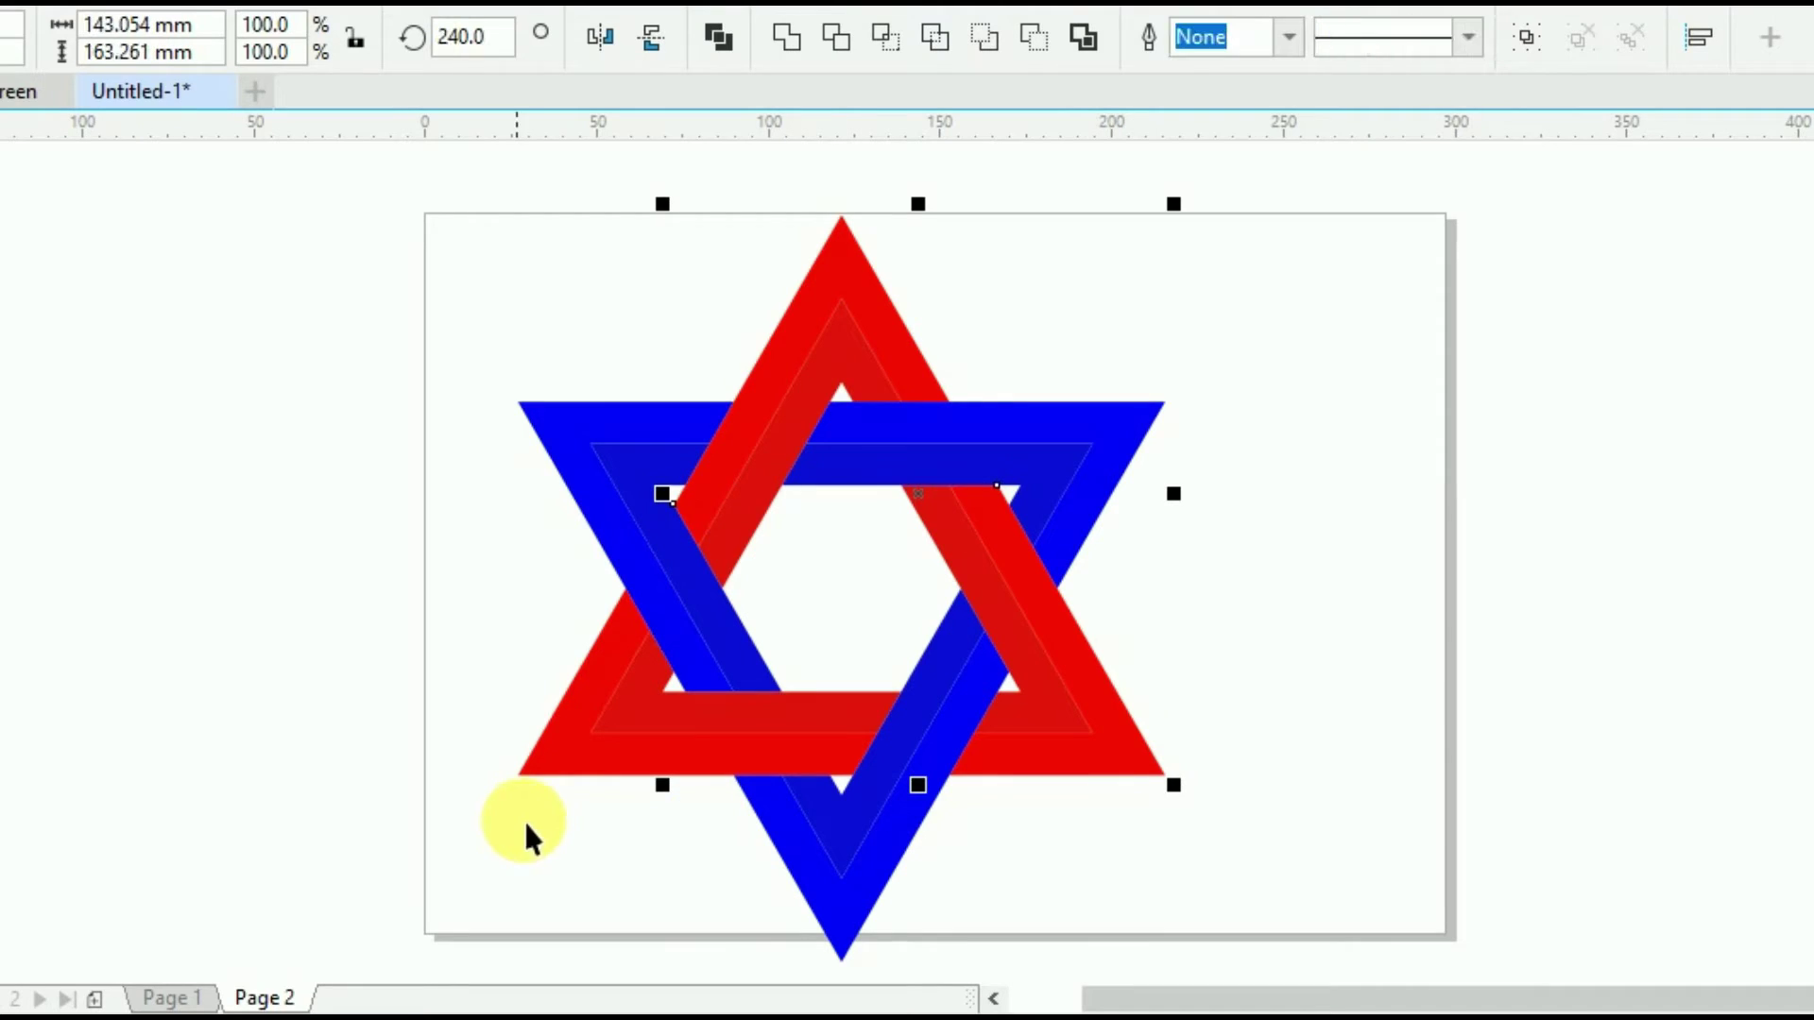
pyautogui.keyDown('shift'); pyautogui.click(546, 762); pyautogui.keyUp('shift')
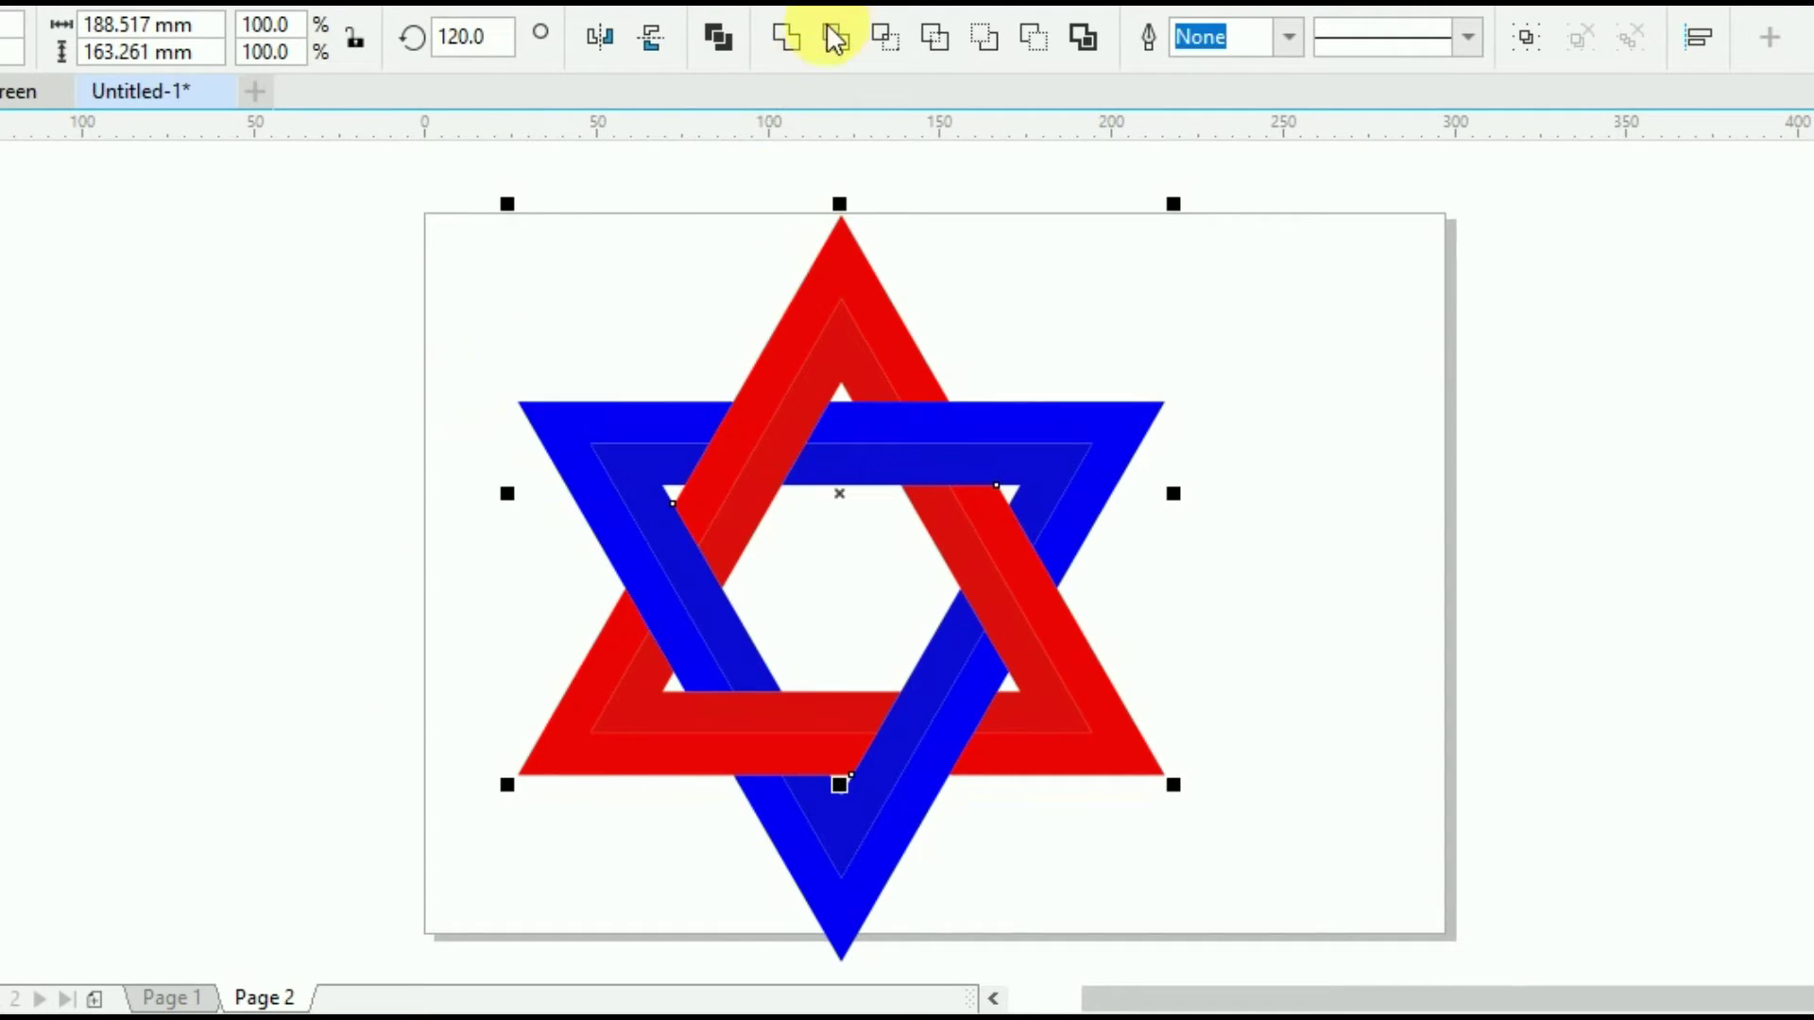
pyautogui.click(791, 40)
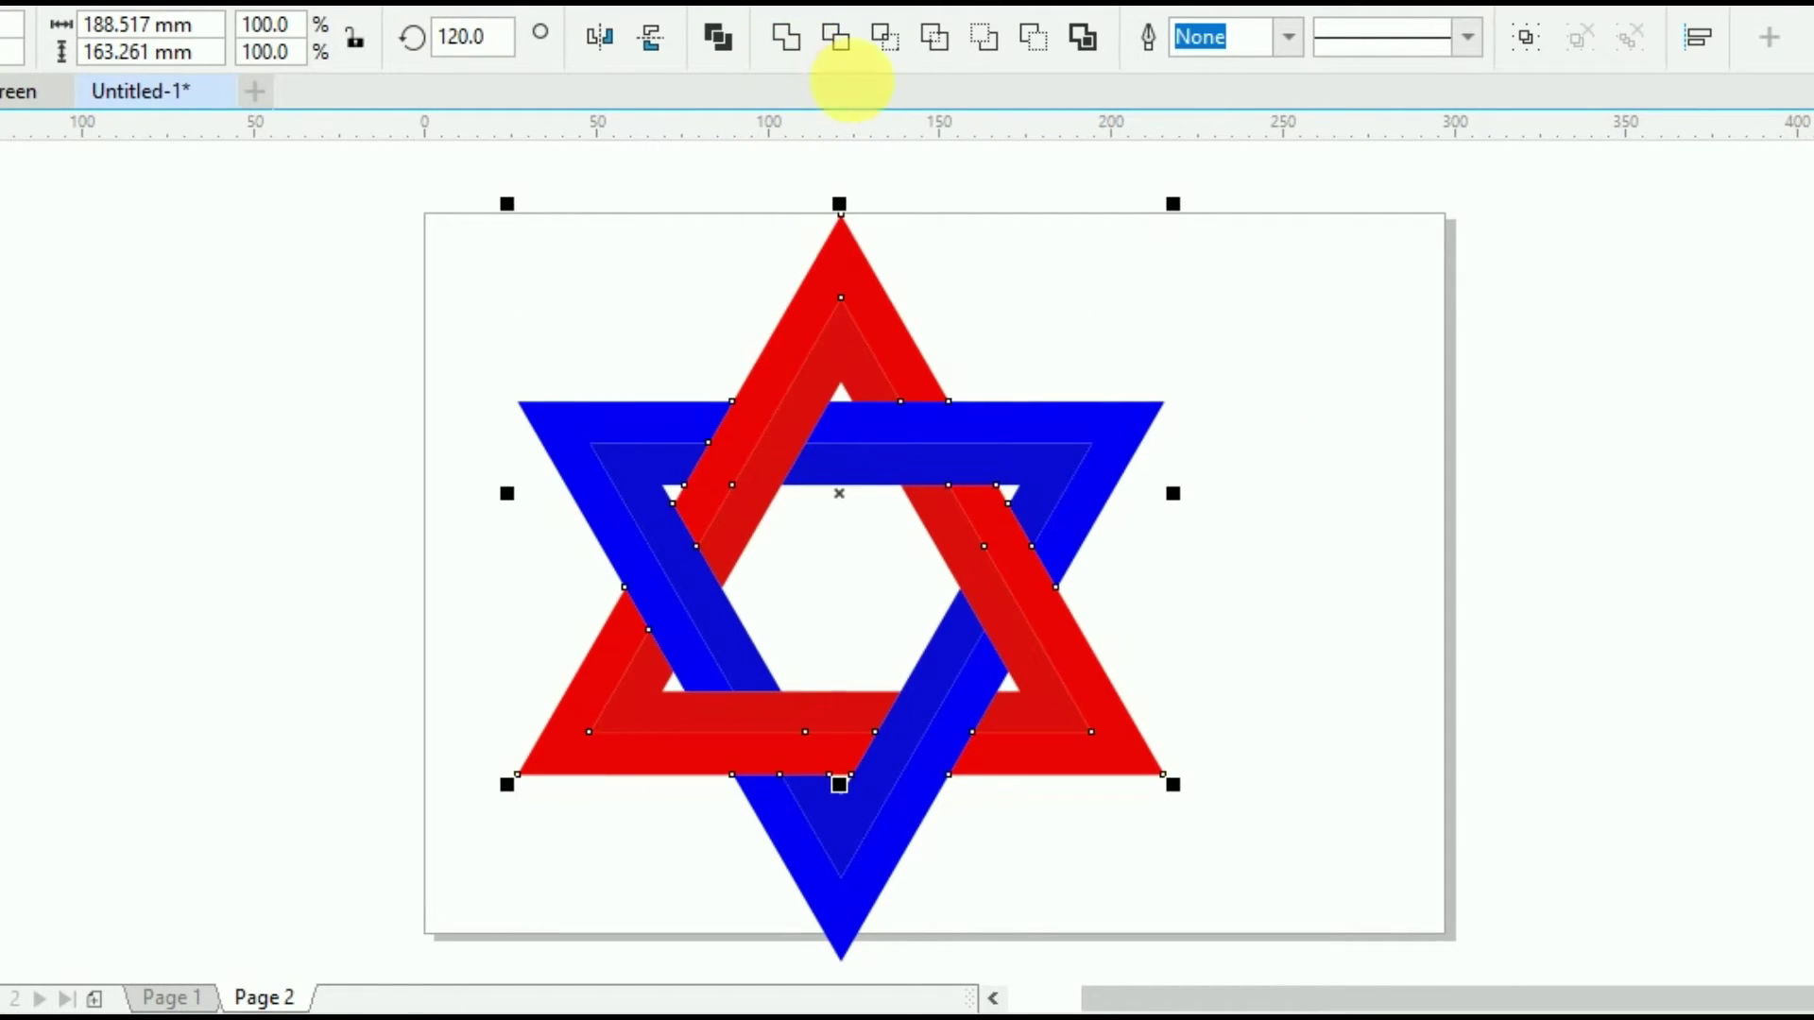
pyautogui.click(896, 549)
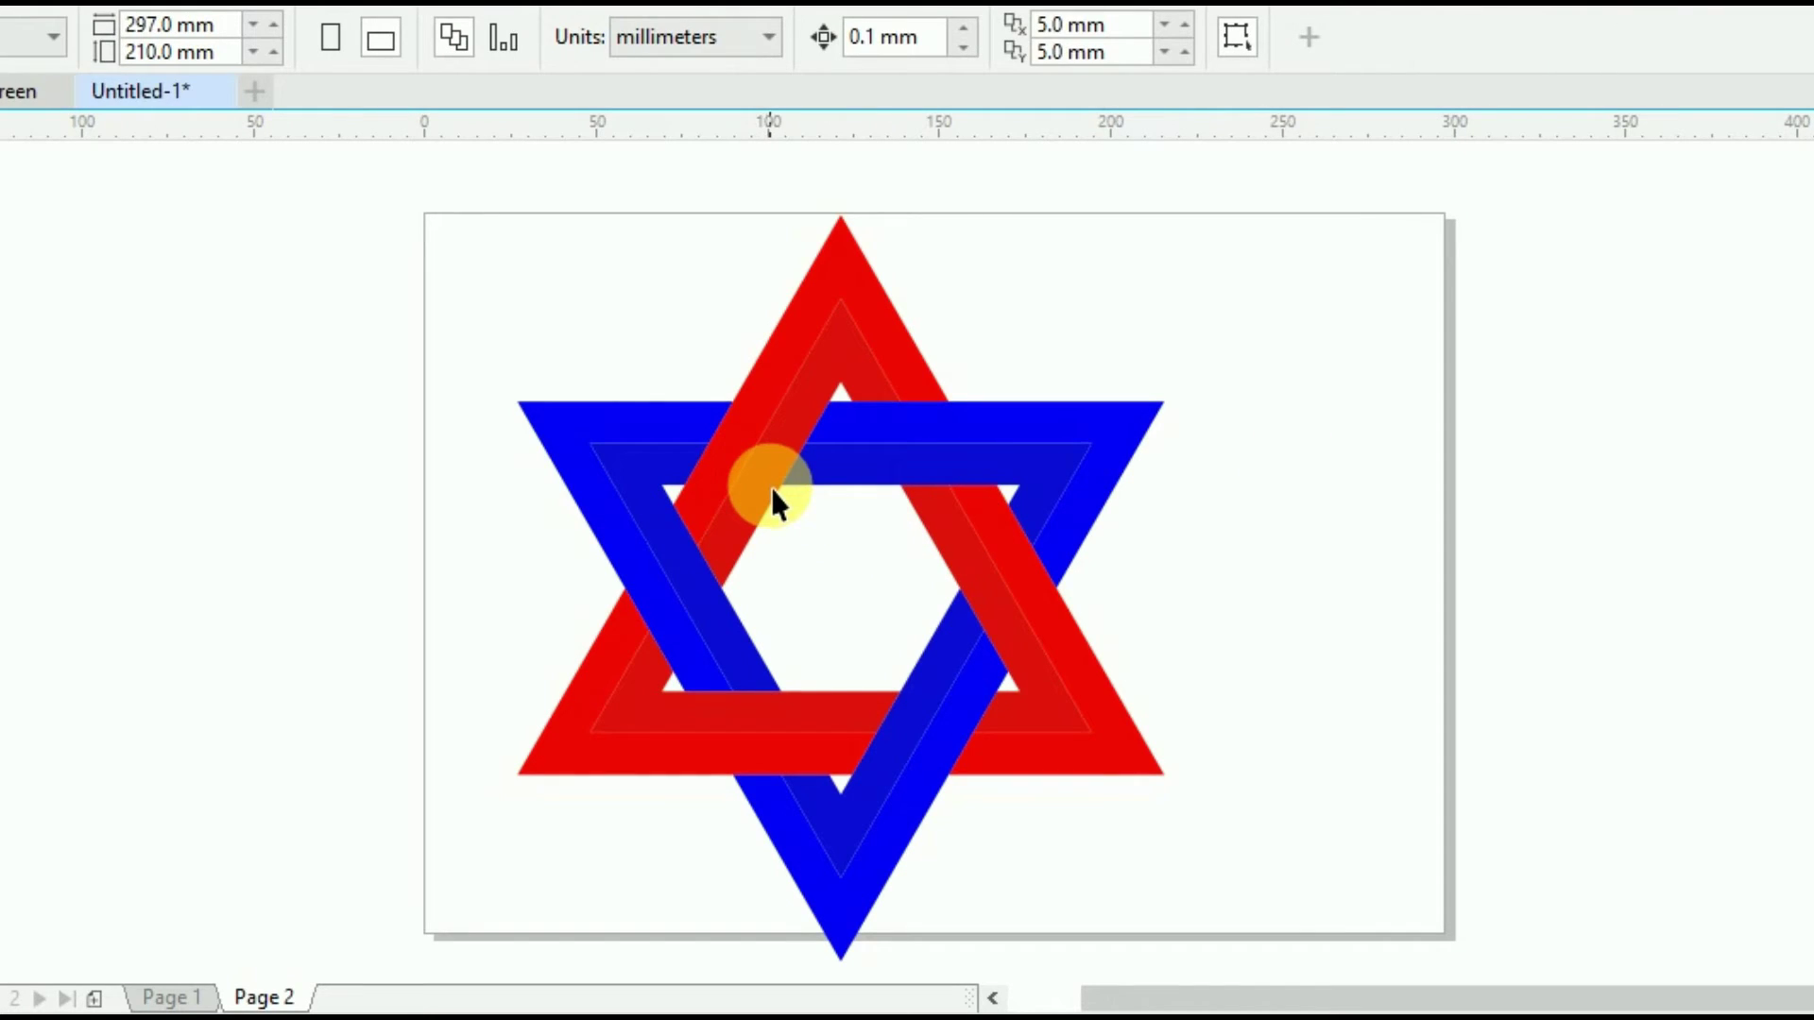
pyautogui.click(771, 487)
pyautogui.keyDown('shift'); pyautogui.click(960, 553); pyautogui.keyUp('shift')
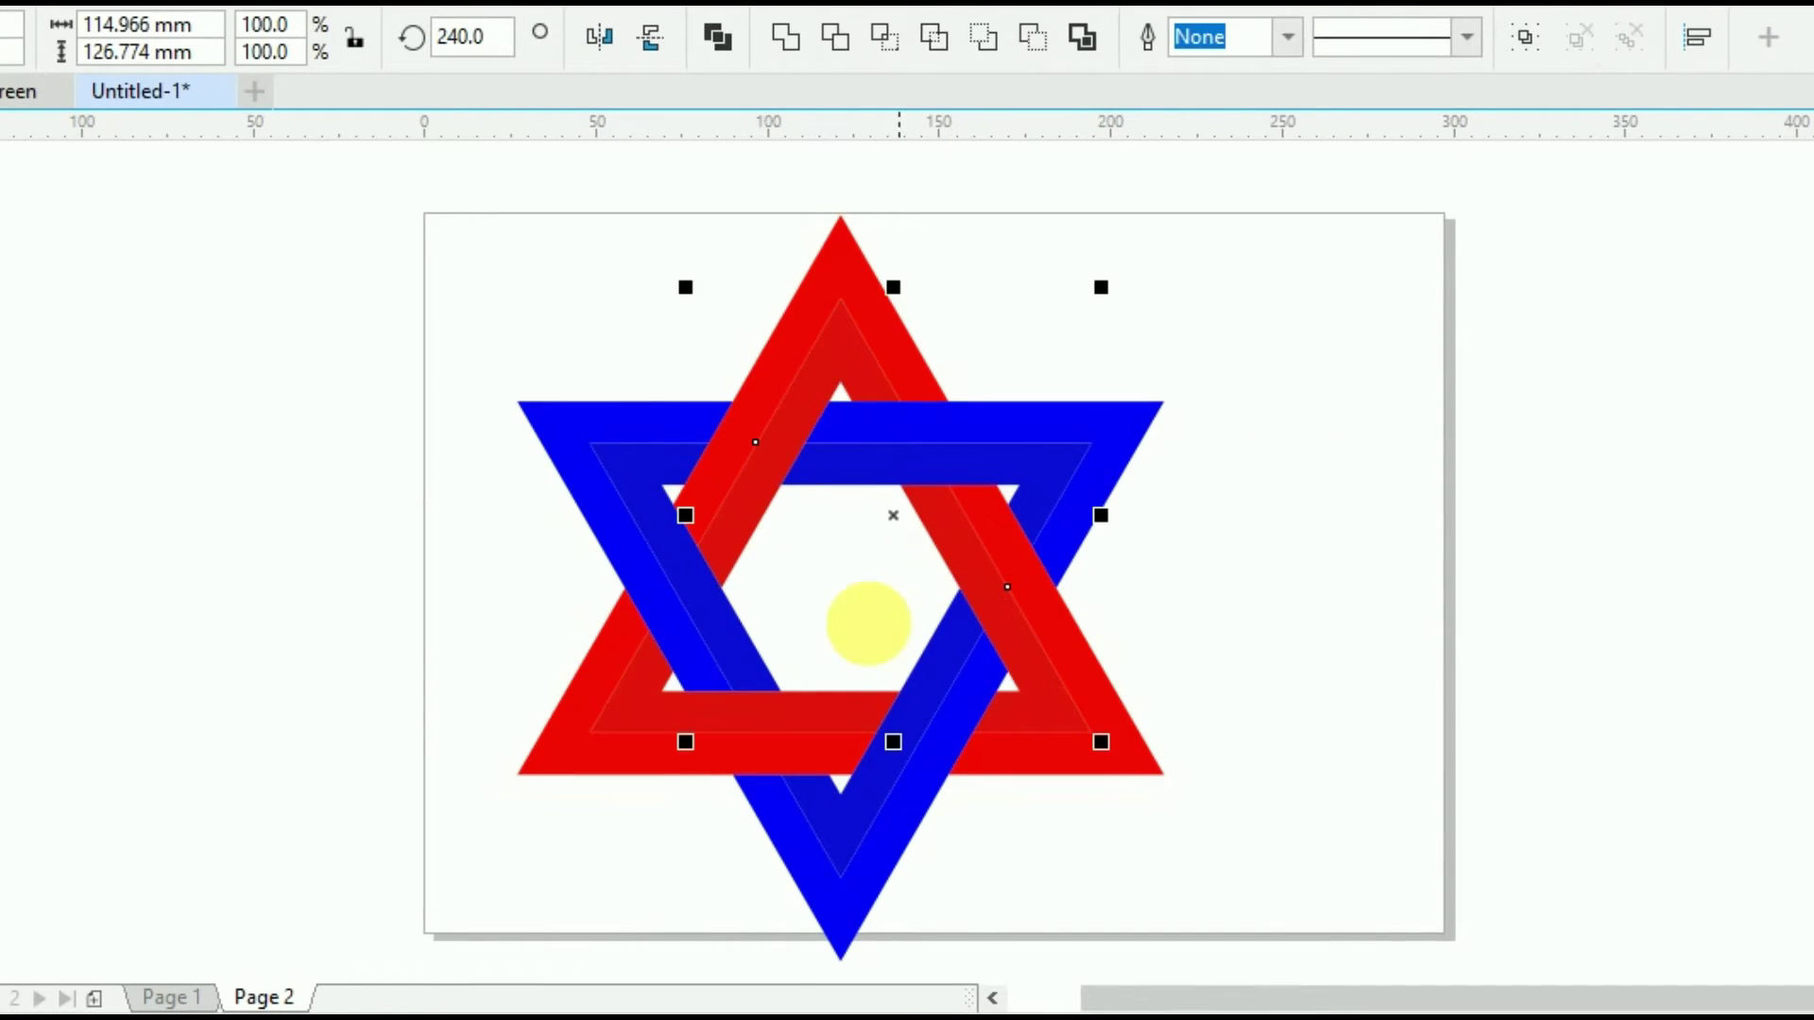
pyautogui.keyDown('shift'); pyautogui.click(801, 731); pyautogui.keyUp('shift')
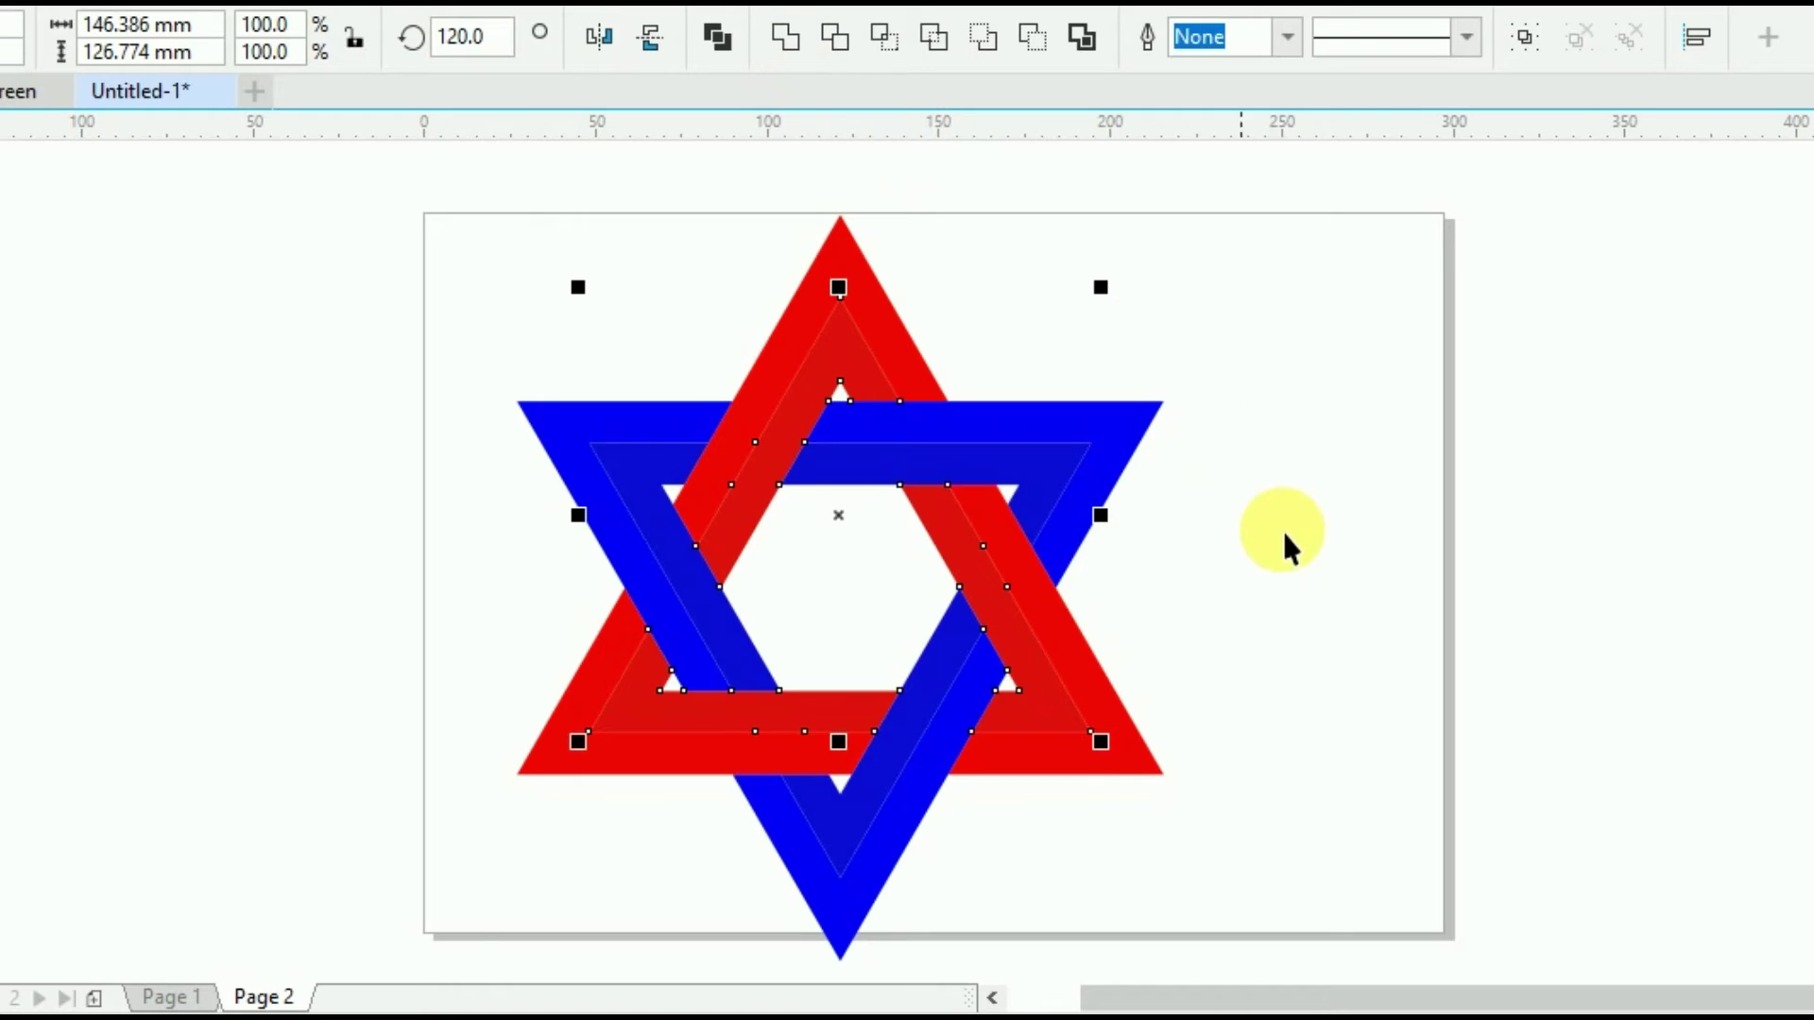
pyautogui.press('Escape')
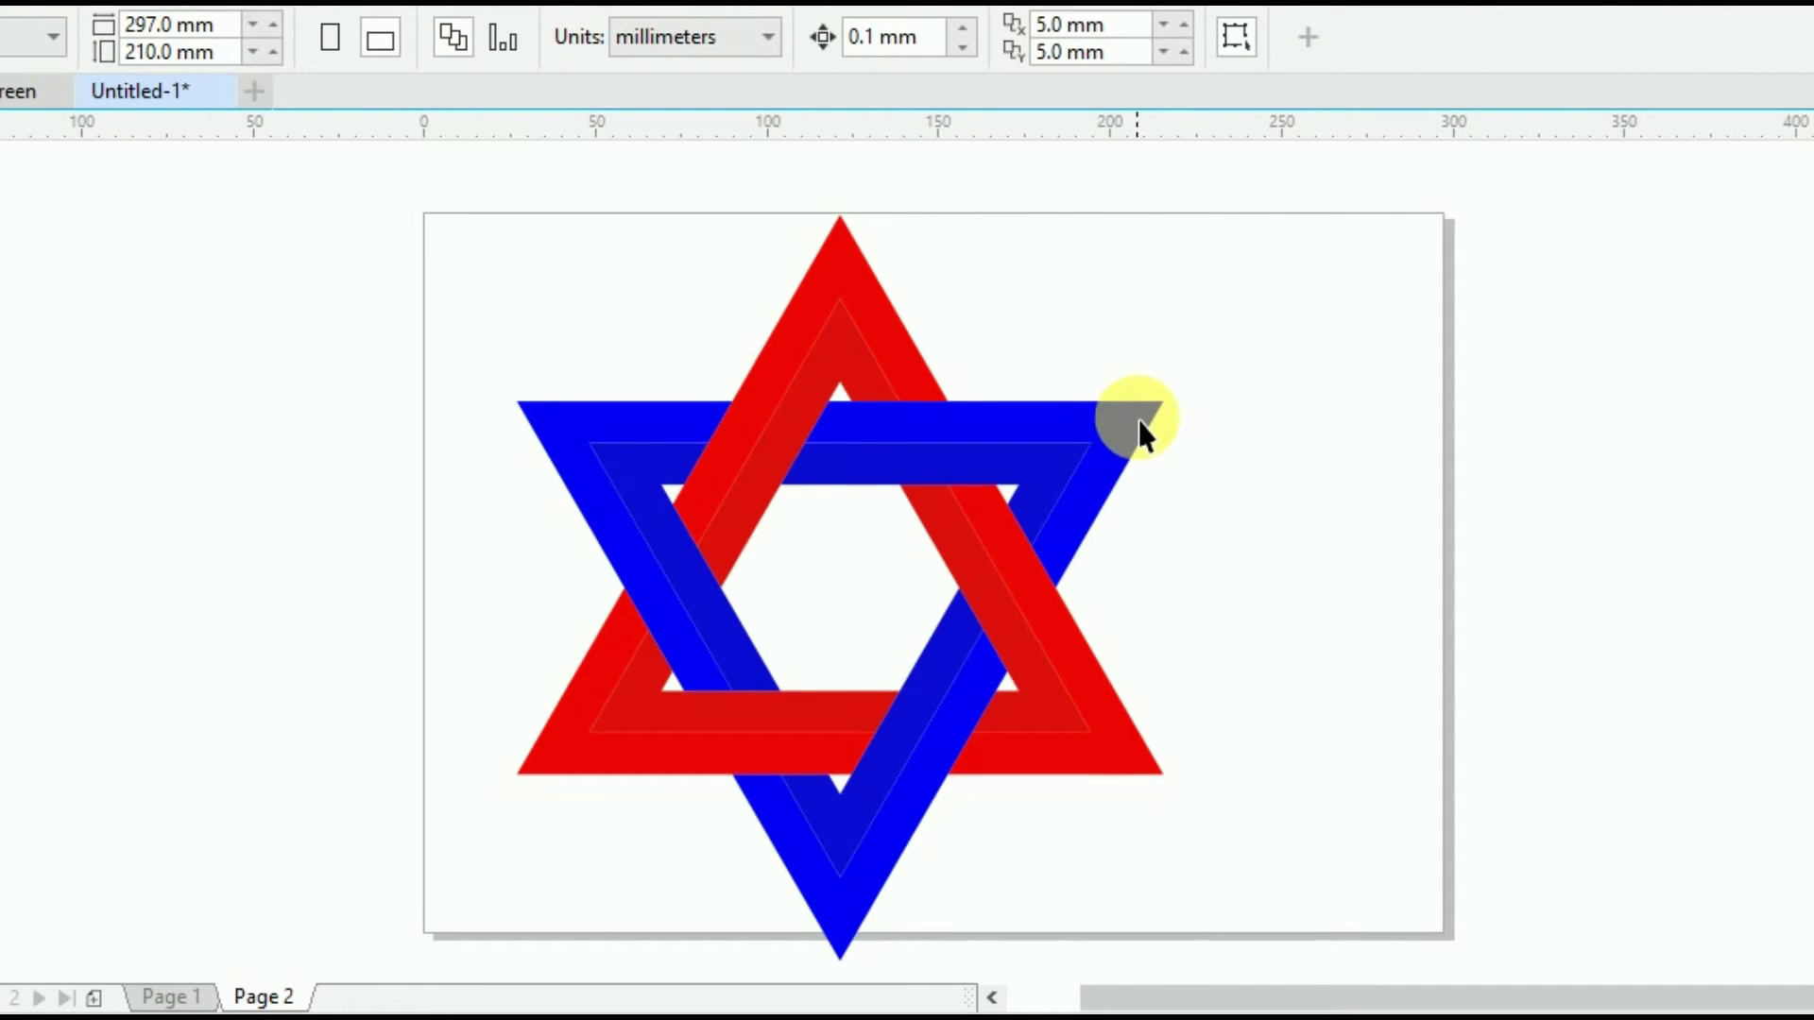
# Combine the three outer blue strips into a single object and deselect it.
pyautogui.click(1138, 420)
pyautogui.keyDown('shift'); pyautogui.click(698, 650); pyautogui.keyUp('shift')
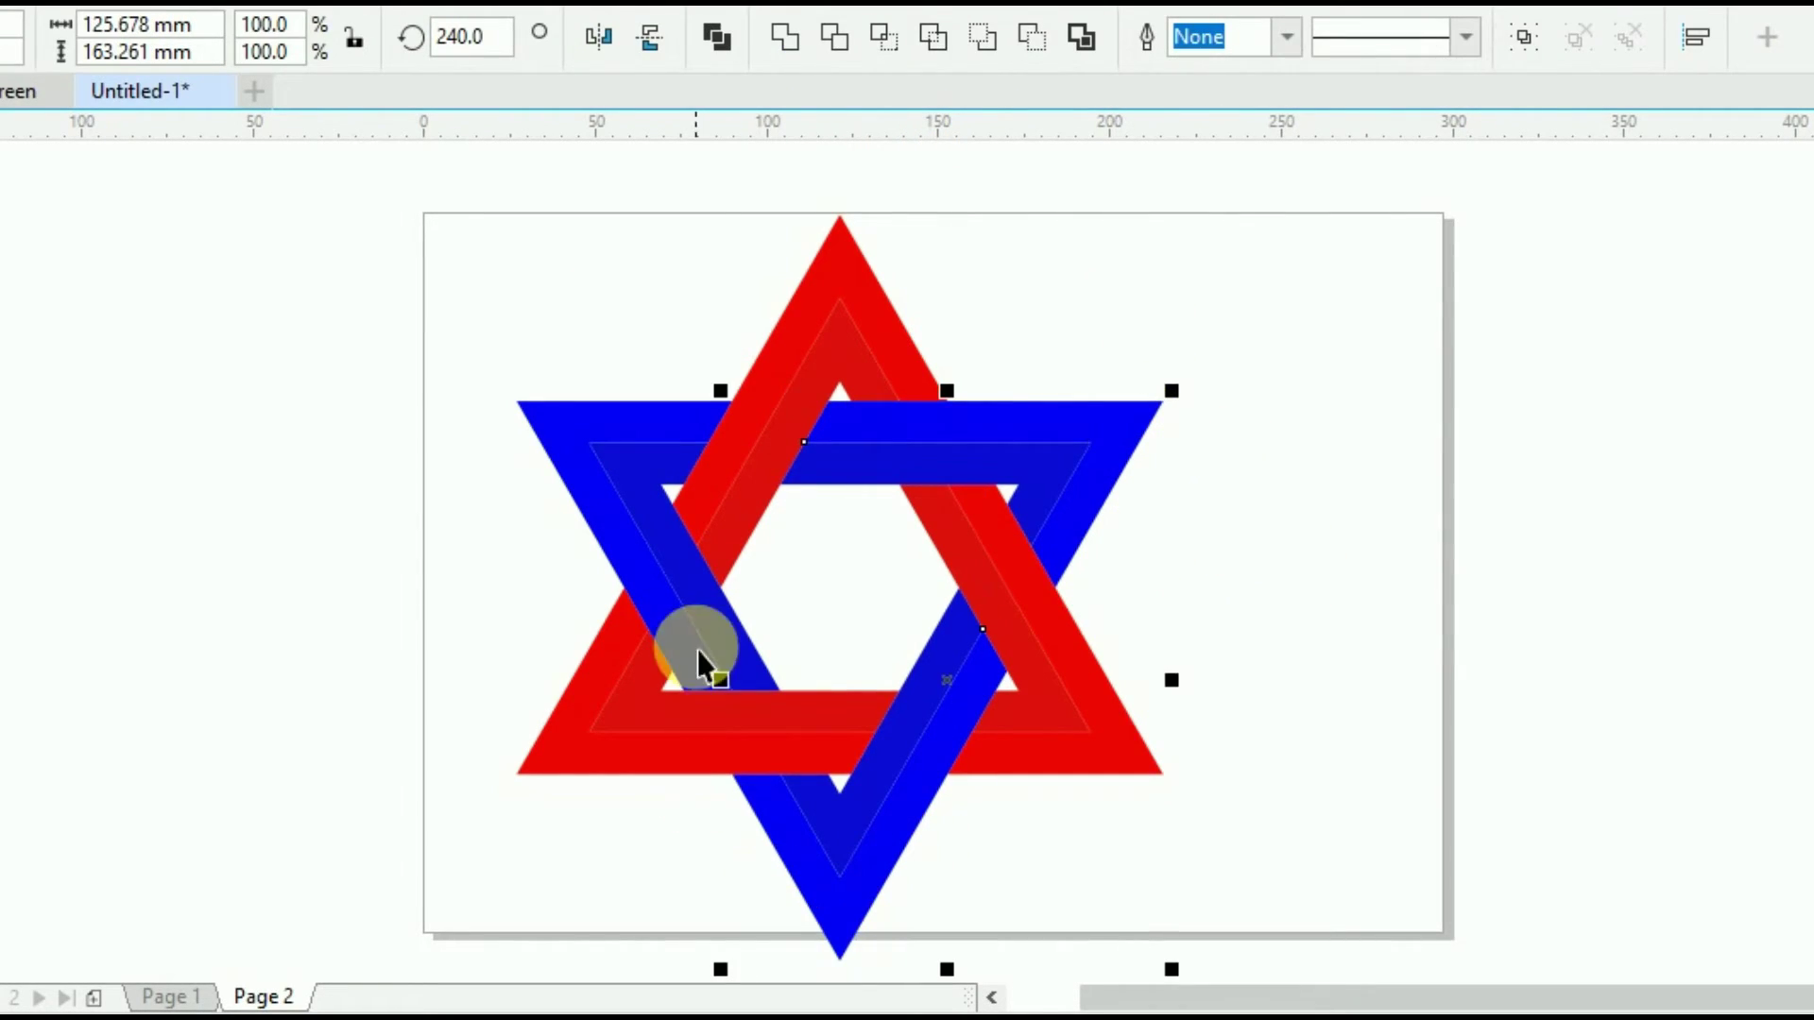
pyautogui.keyDown('shift'); pyautogui.click(569, 427); pyautogui.keyUp('shift')
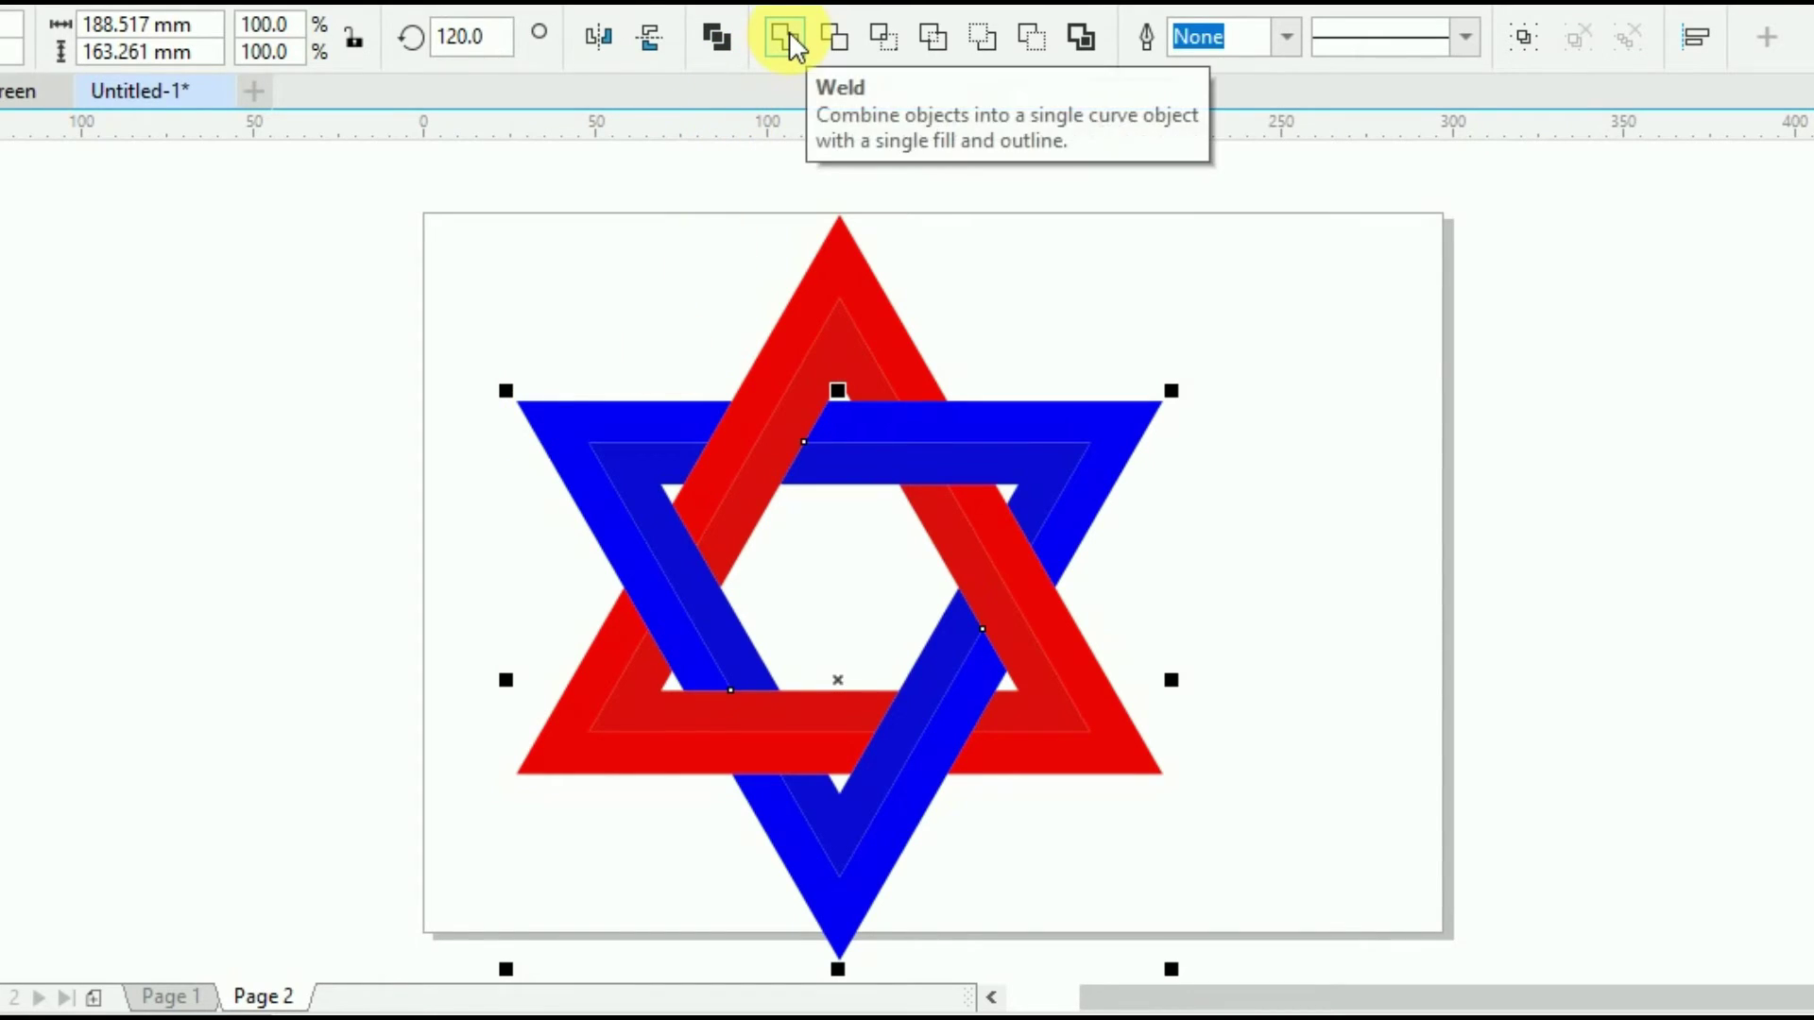
pyautogui.hotkey('ctrl', 'l')
pyautogui.click(909, 546)
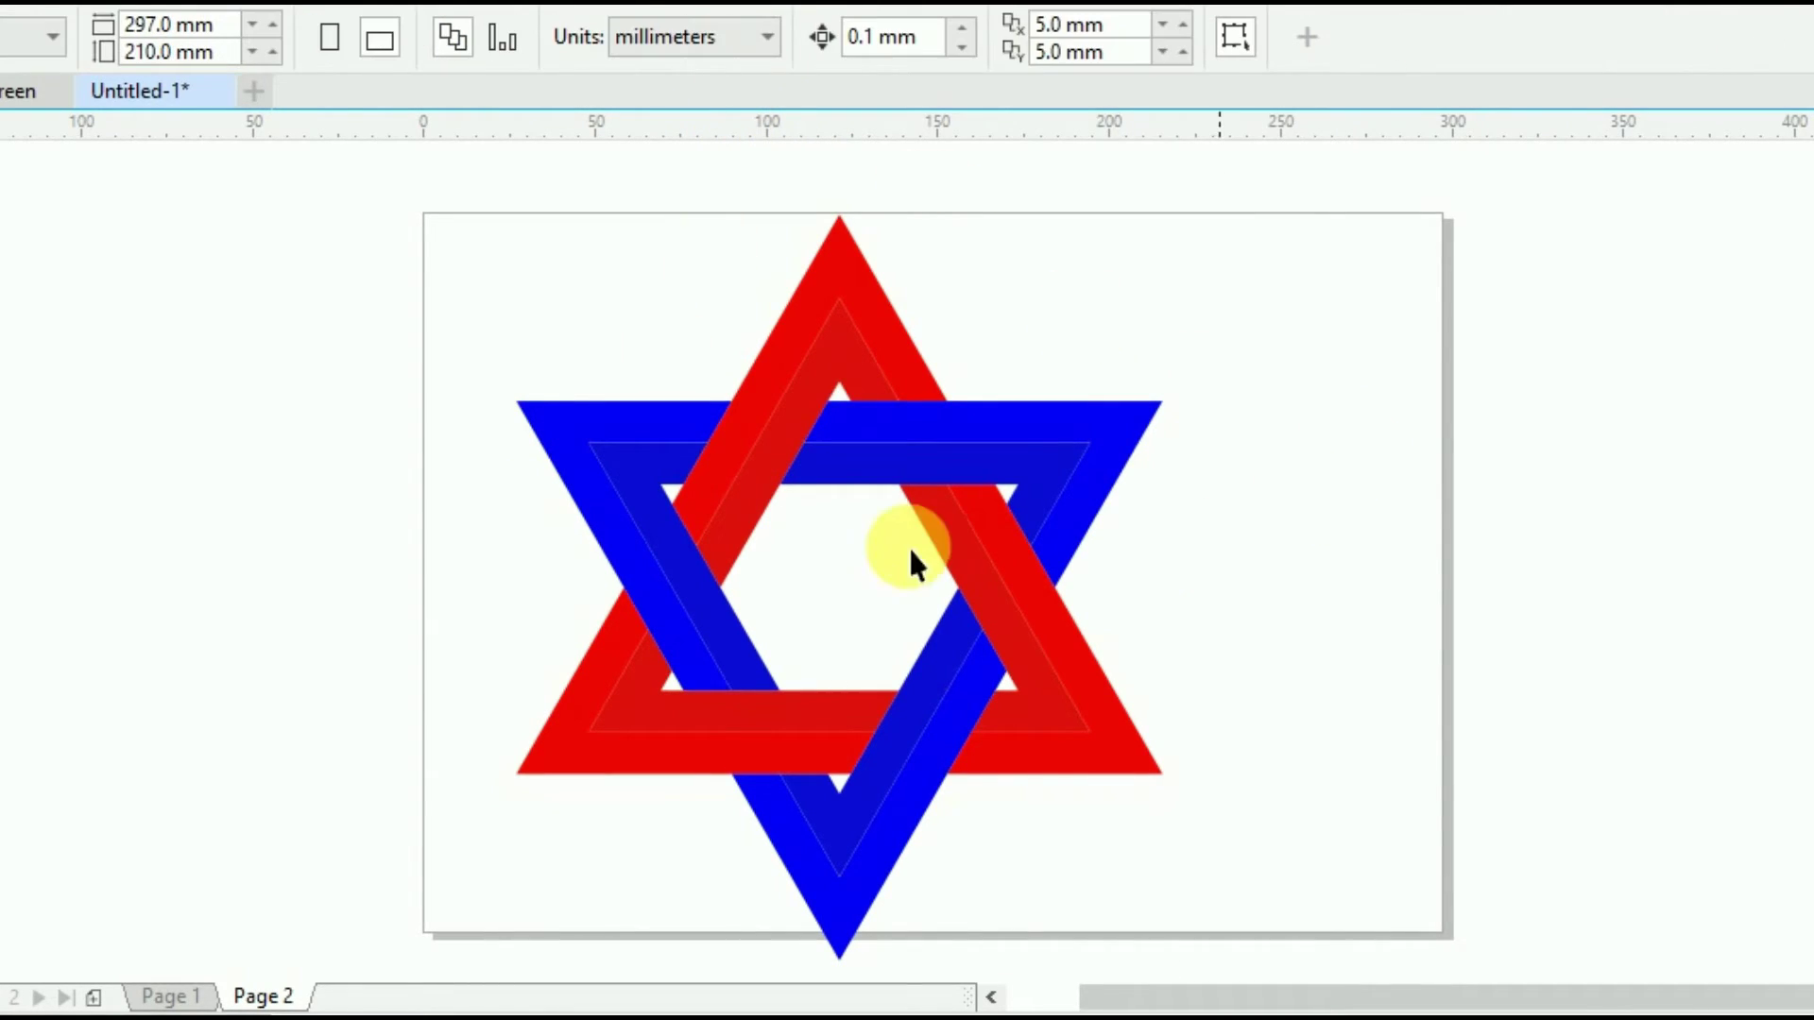
# Combine the three inner blue strips into a single object and deselect it.
pyautogui.click(875, 463)
pyautogui.keyDown('shift'); pyautogui.click(933, 678); pyautogui.keyUp('shift')
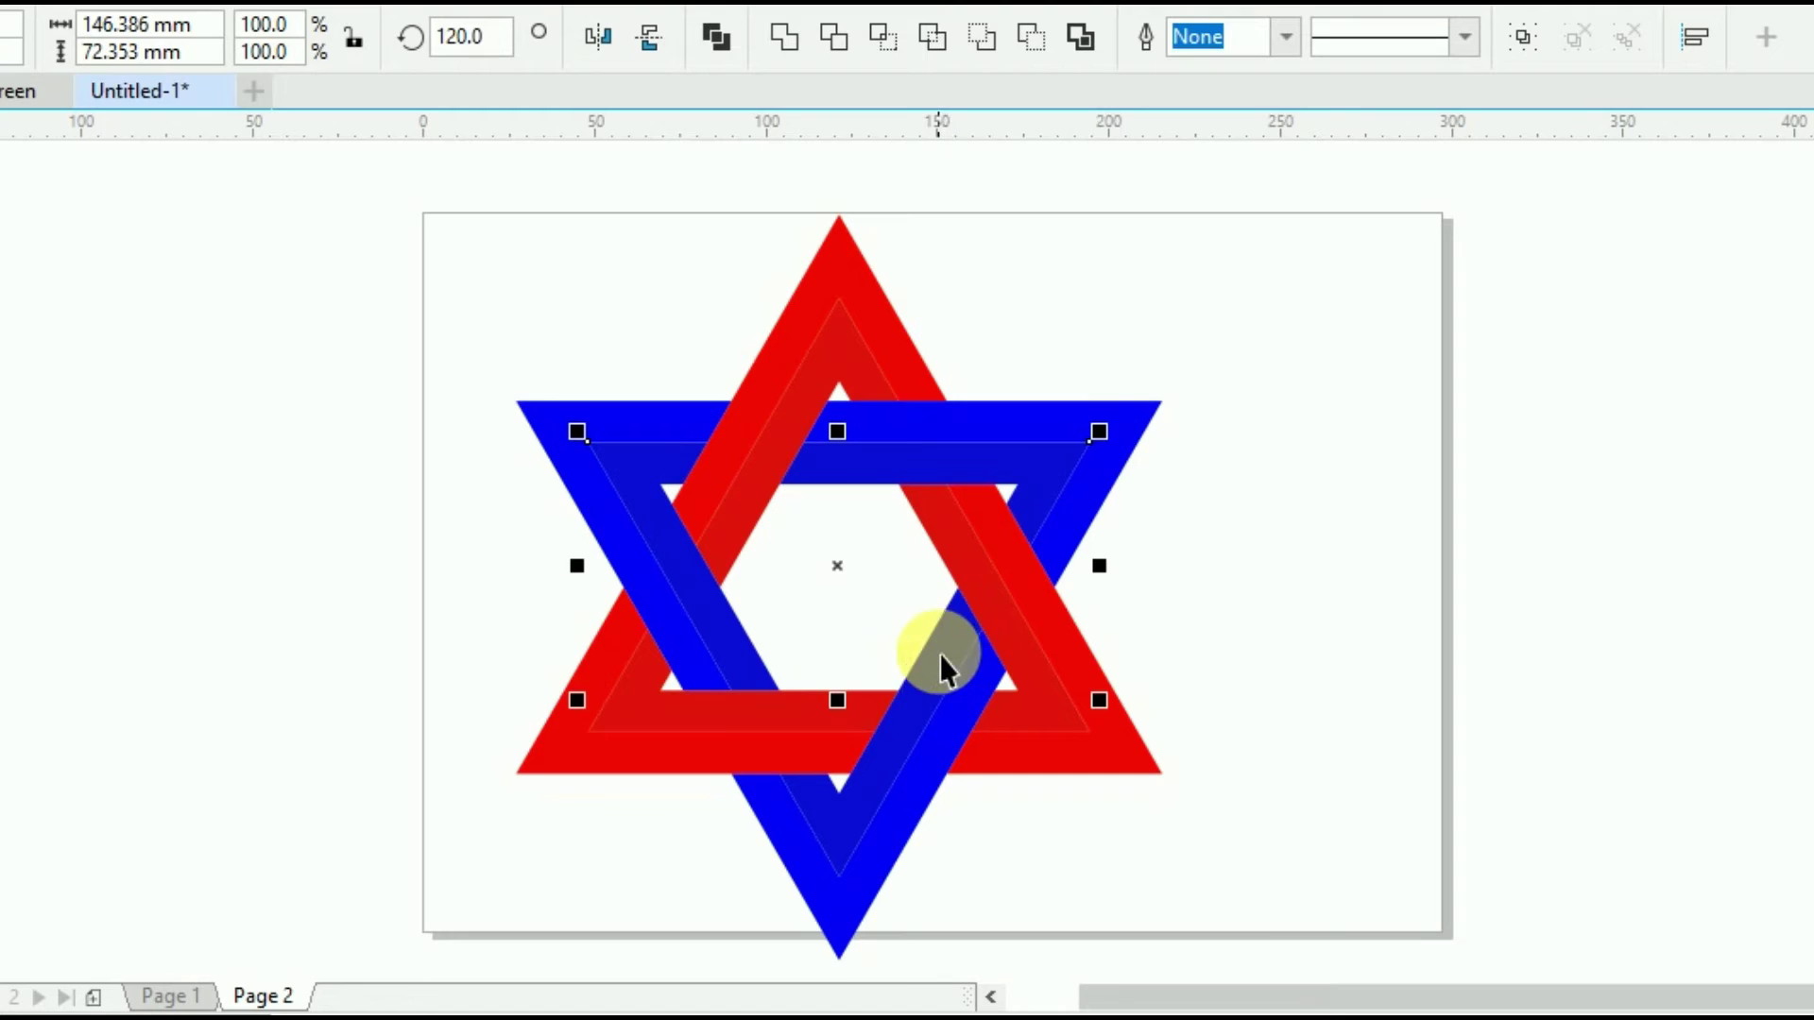
pyautogui.keyDown('shift'); pyautogui.click(939, 653); pyautogui.keyUp('shift')
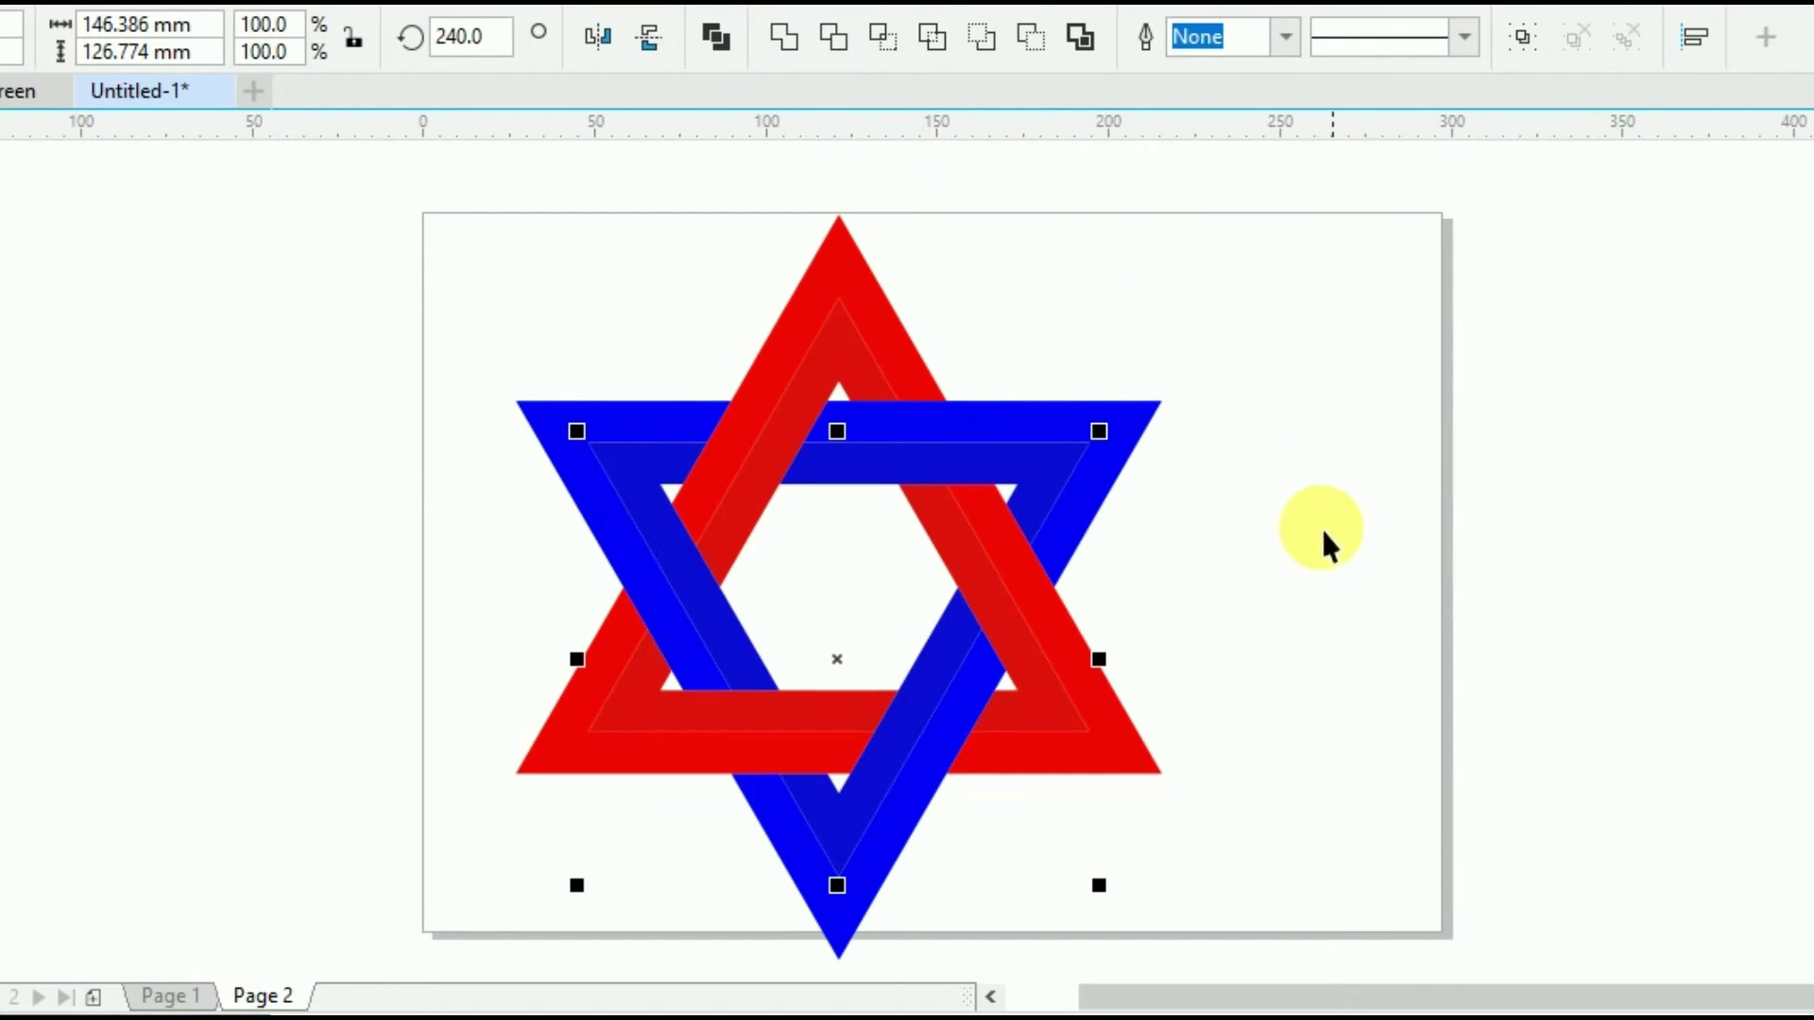
pyautogui.hotkey('ctrl', 'l')
pyautogui.click(1296, 615)
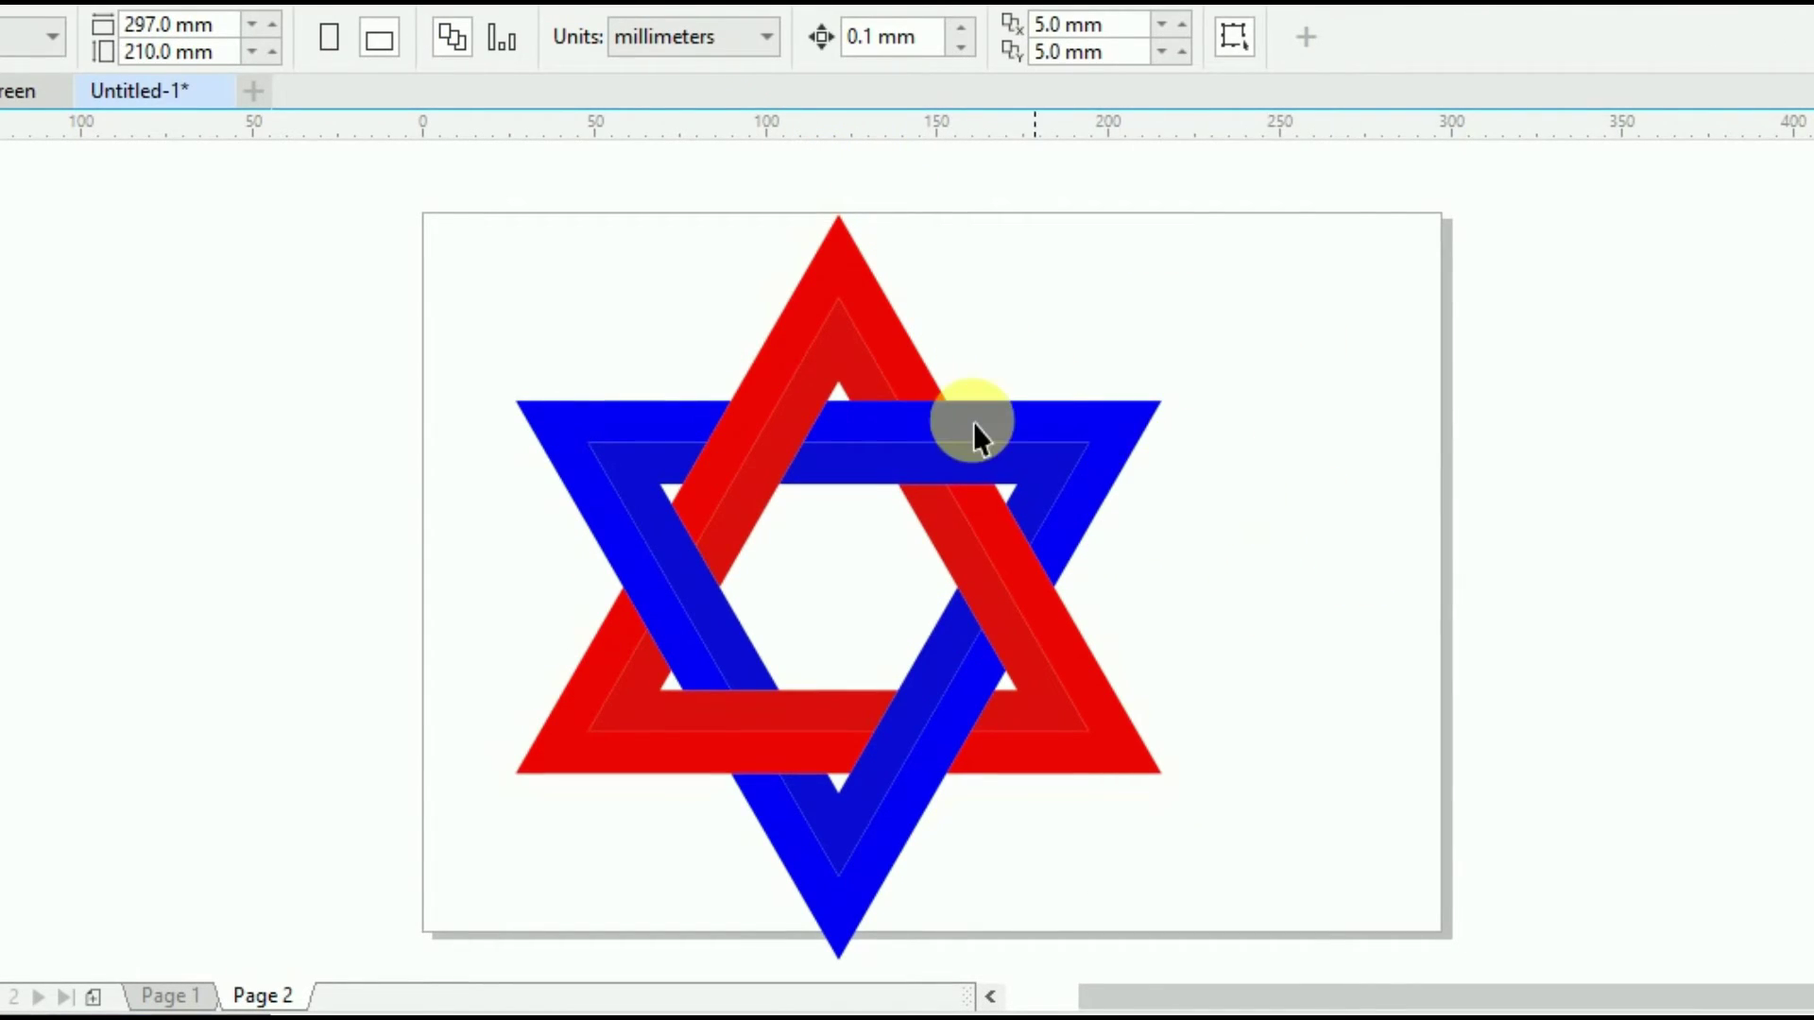
# Move the outer blue strips about 110 mm to the right and the outer red strips about 90 mm to the left of the star.
pyautogui.moveTo(1105, 423); pyautogui.dragTo(1484, 425)
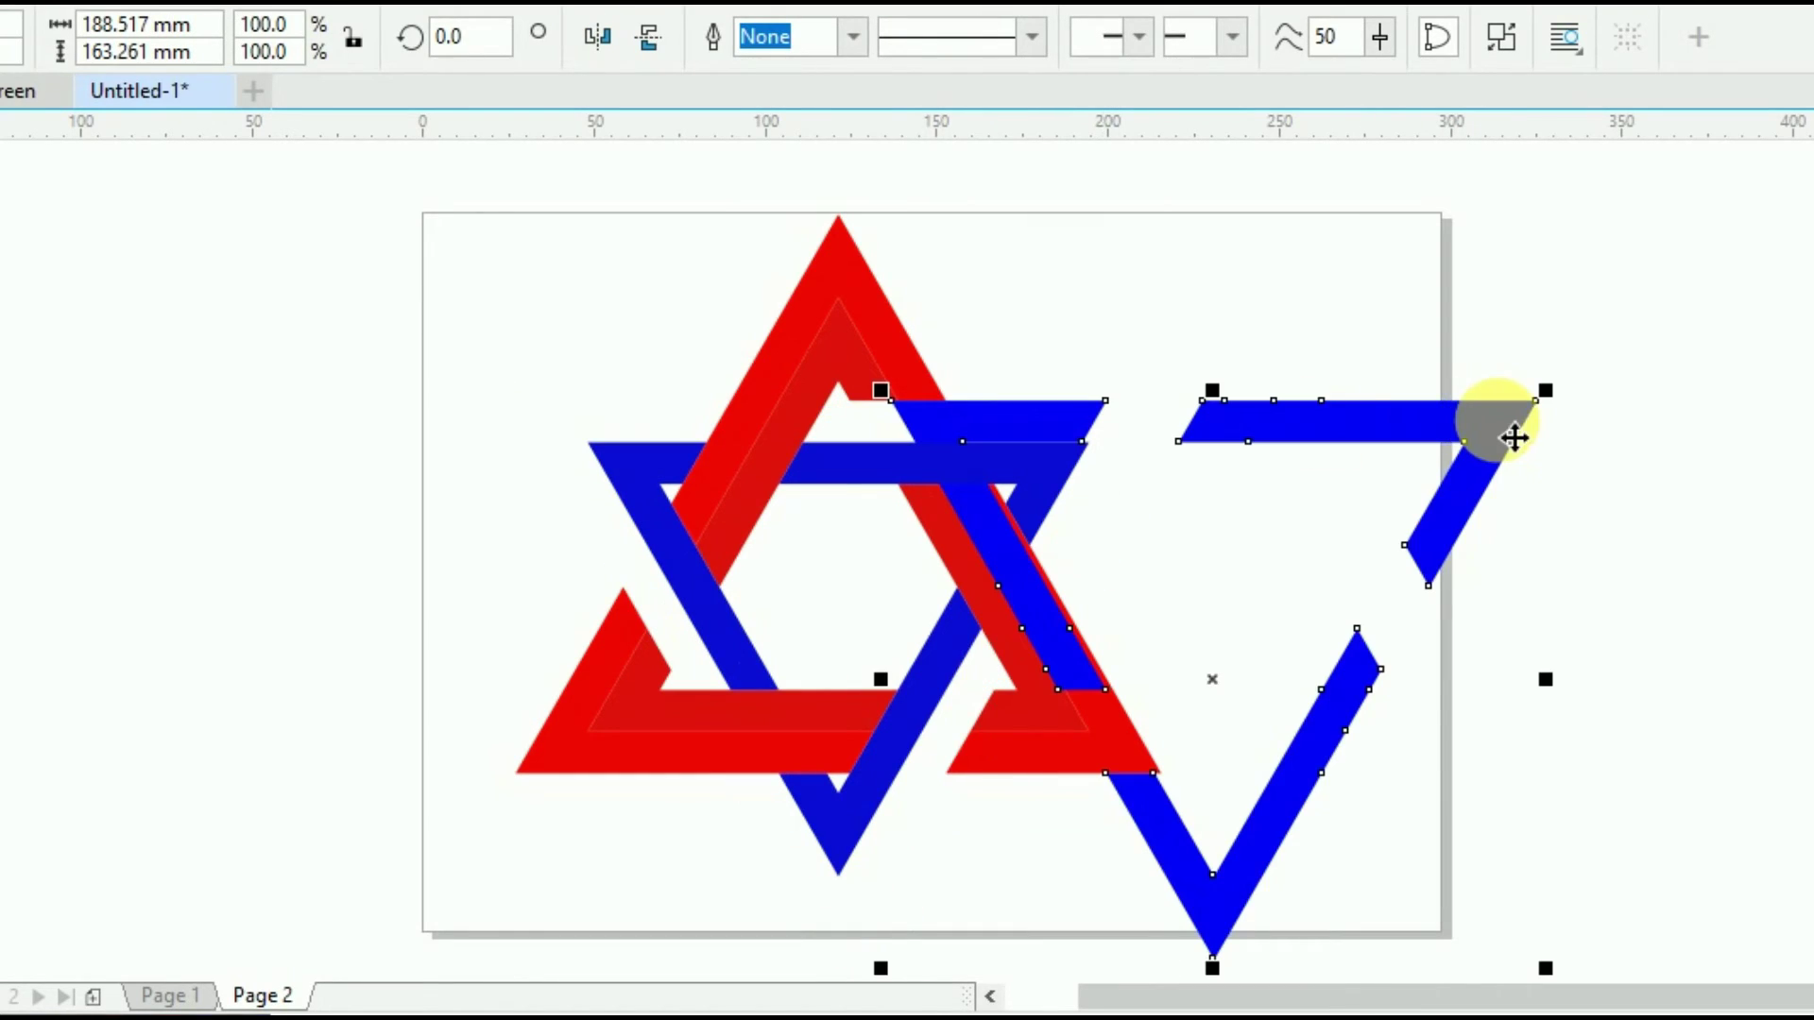
pyautogui.moveTo(849, 300); pyautogui.dragTo(548, 276)
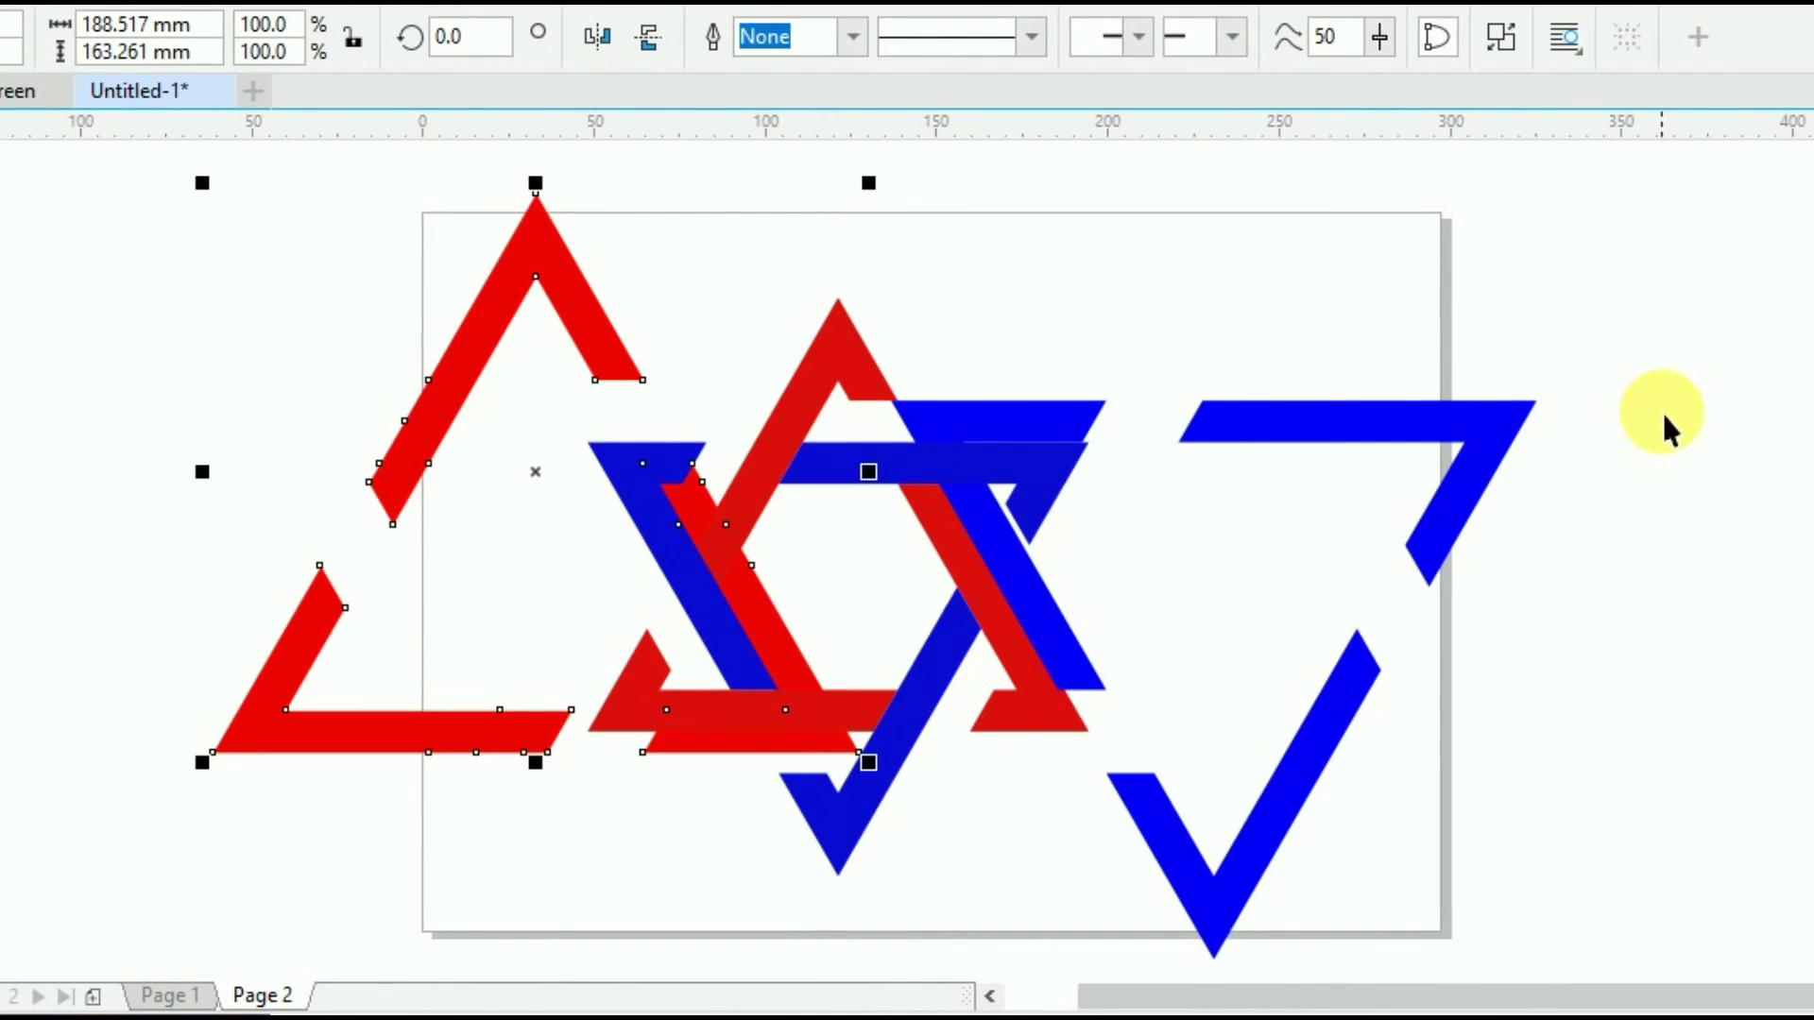
# Undo the moves of the outer blue and outer red strips and clear the selection.
pyautogui.hotkey('ctrl', 'z')
pyautogui.hotkey('ctrl', 'z')
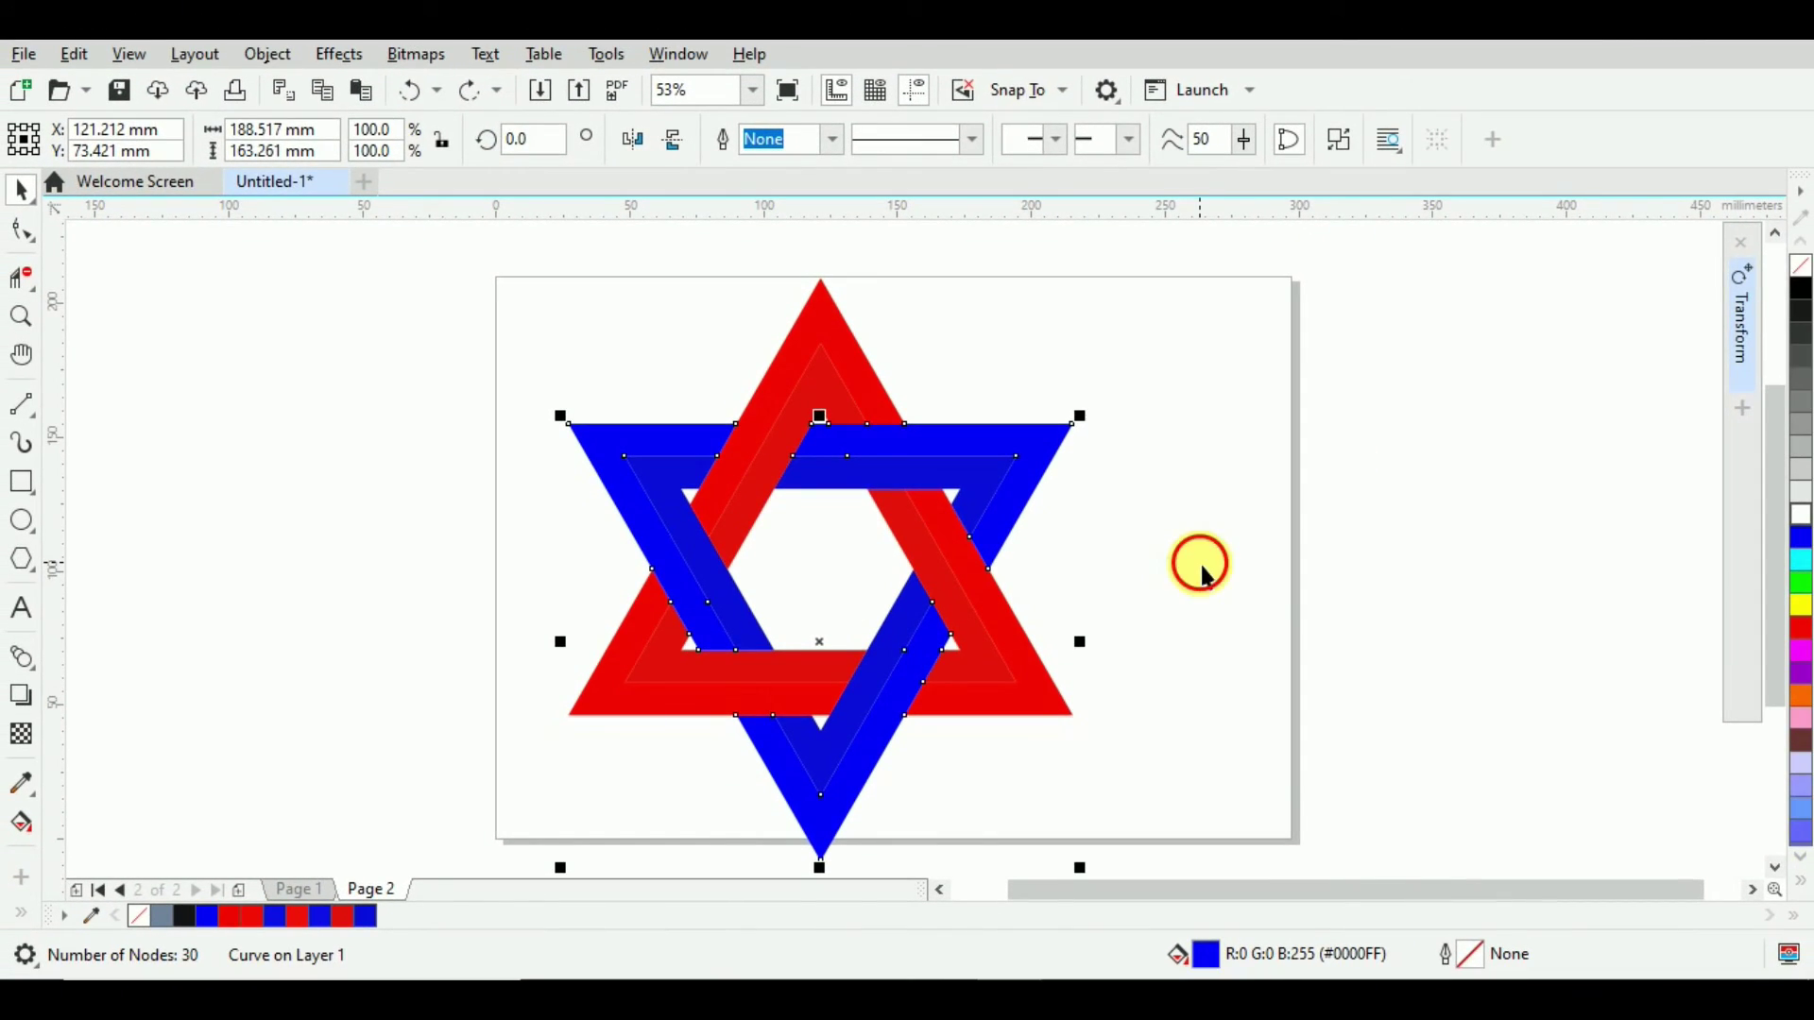
pyautogui.click(1279, 573)
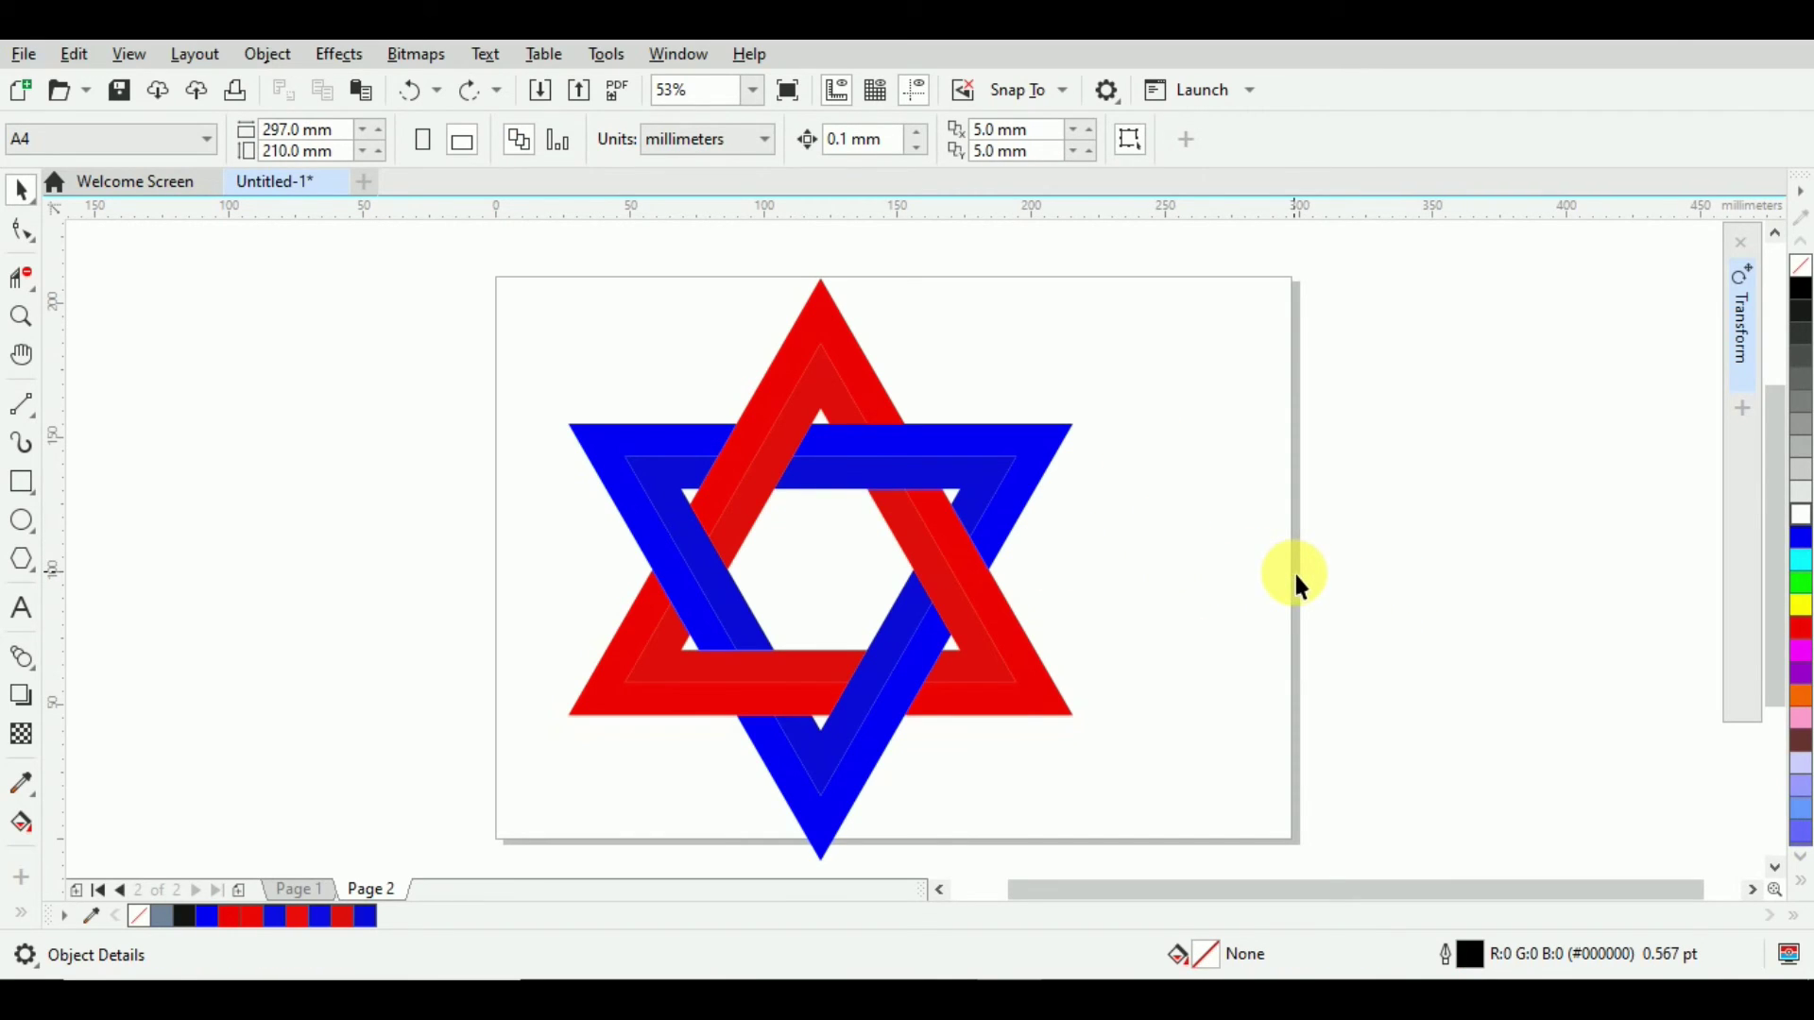
# Group all four strip objects of the star and centre the group on the page.
pyautogui.hotkey('ctrl', 'a')
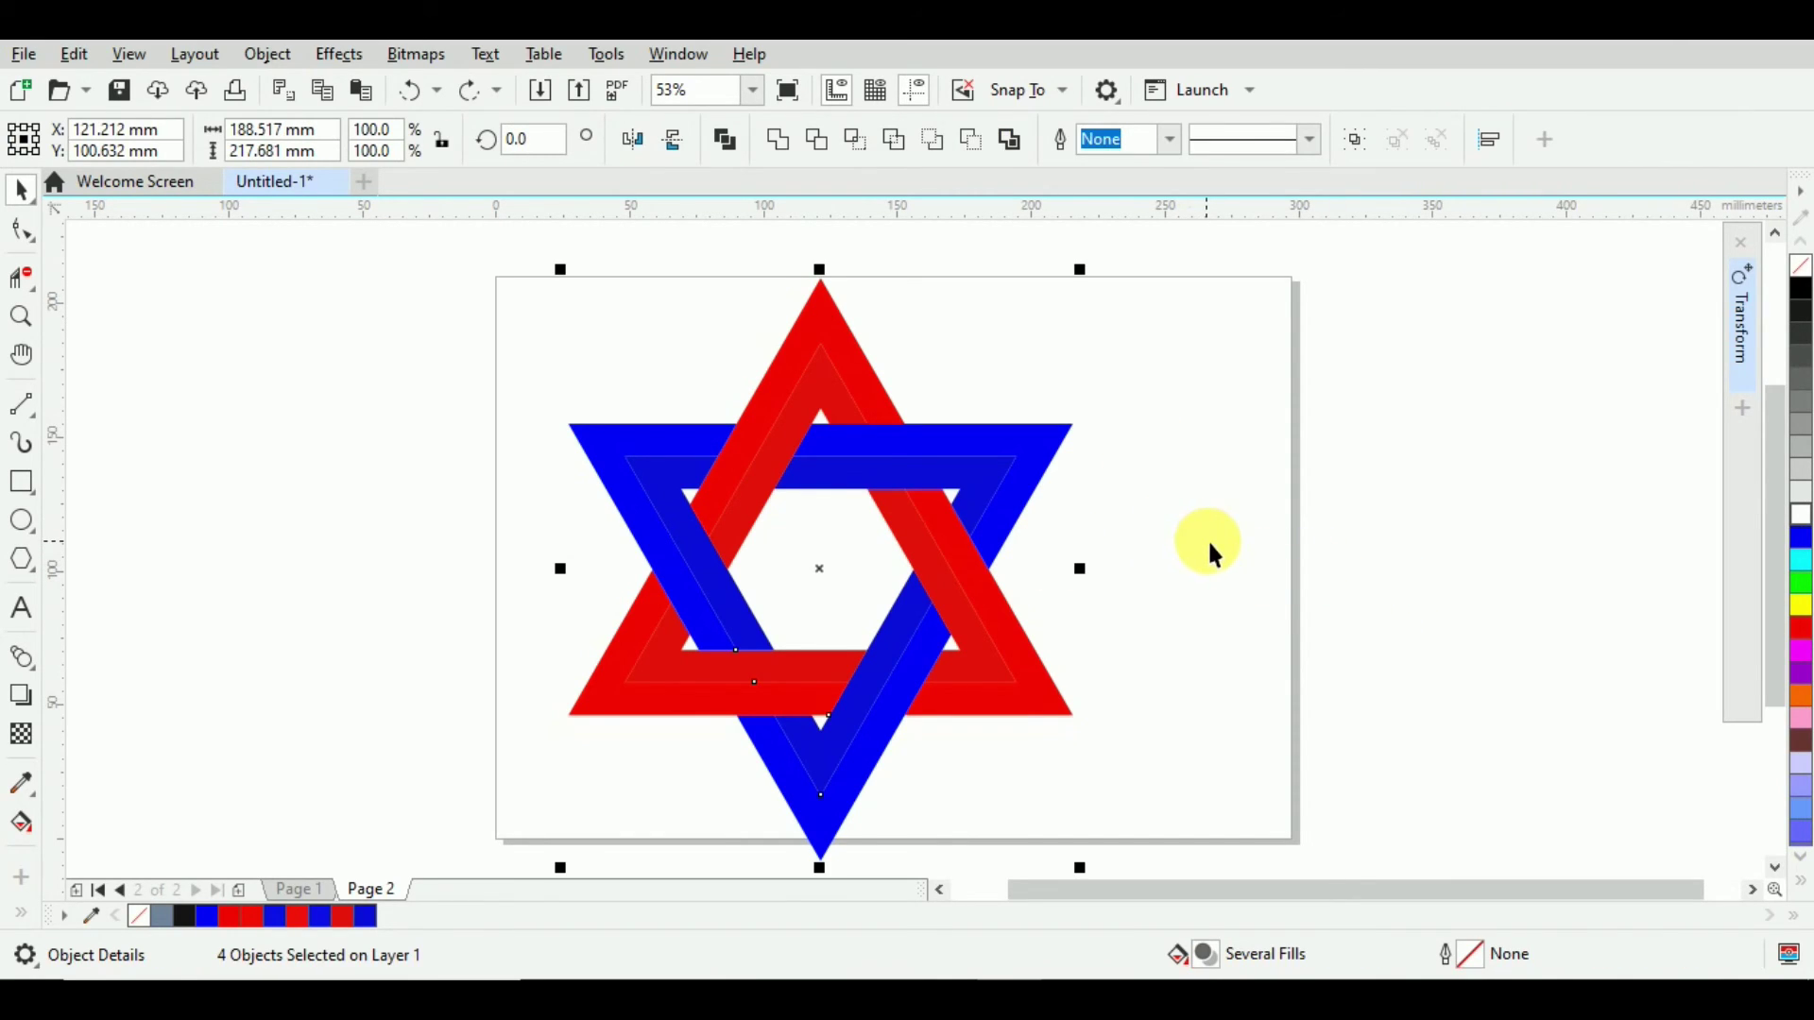
pyautogui.hotkey('ctrl', 'g')
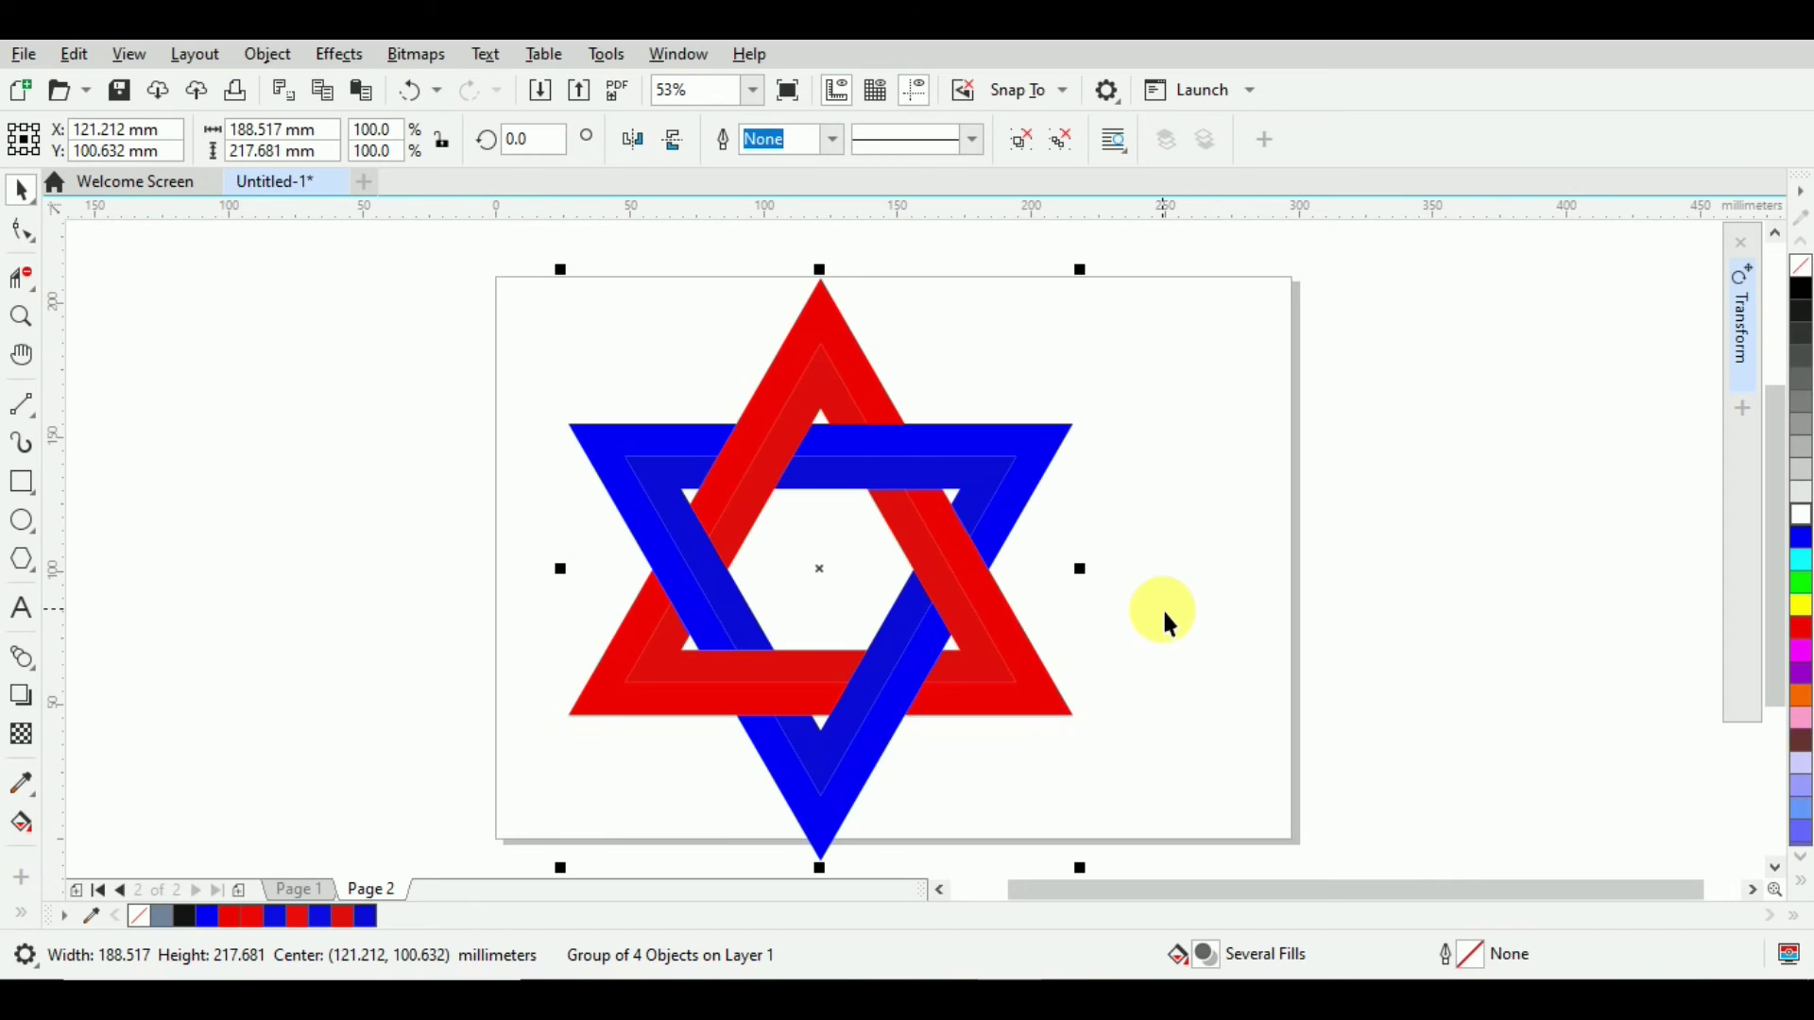
pyautogui.press('p')
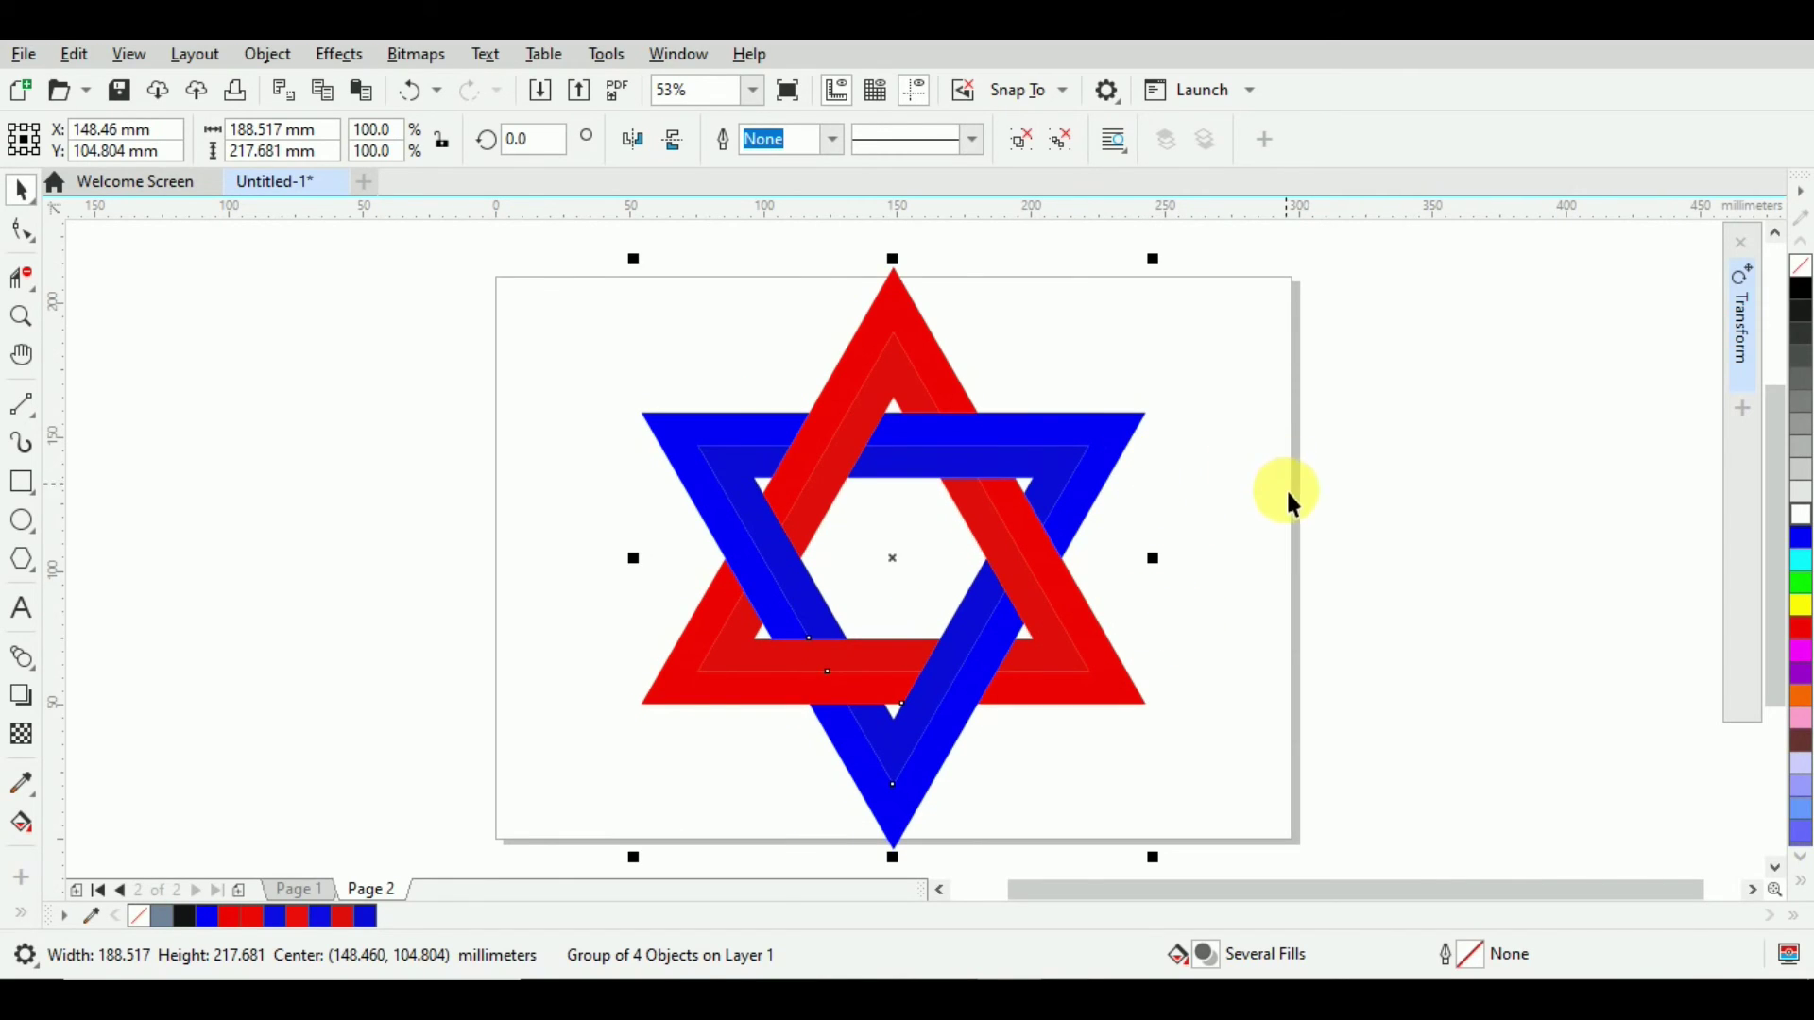
# Deselect the star, view it in full-screen preview and return to the normal view.
pyautogui.click(1434, 561)
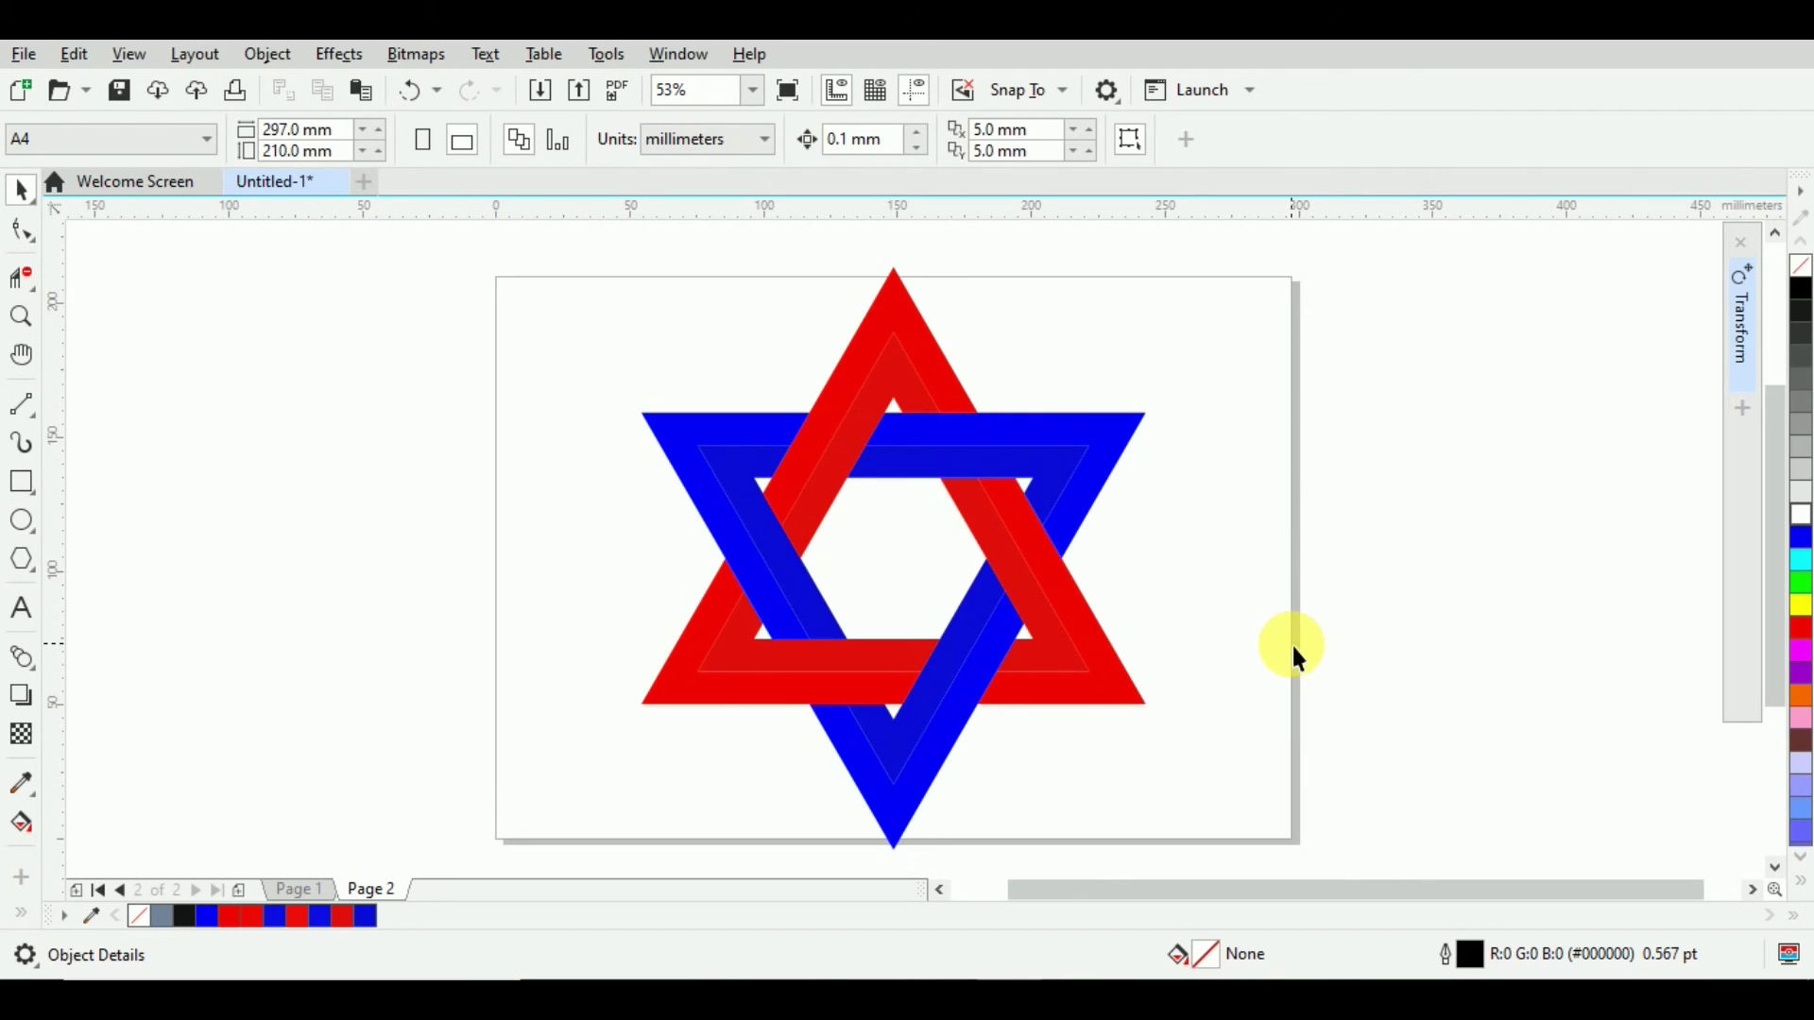
pyautogui.press('F9')
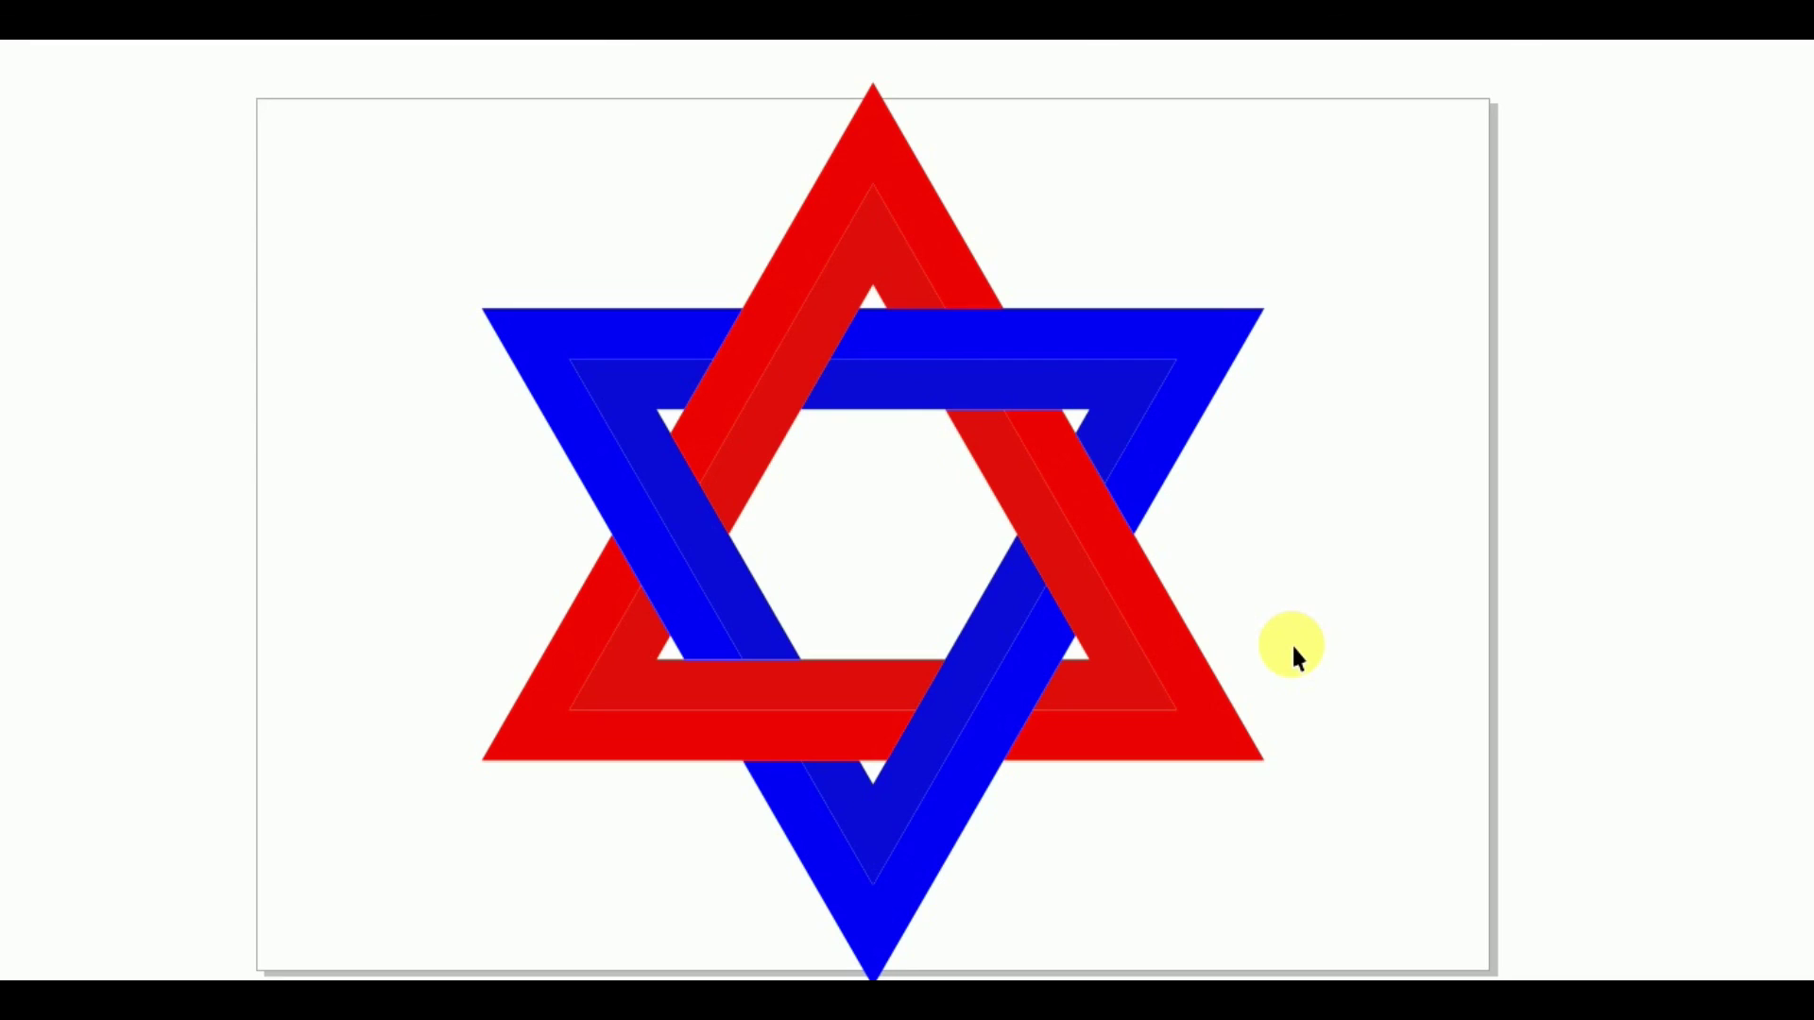
pyautogui.press('Escape')
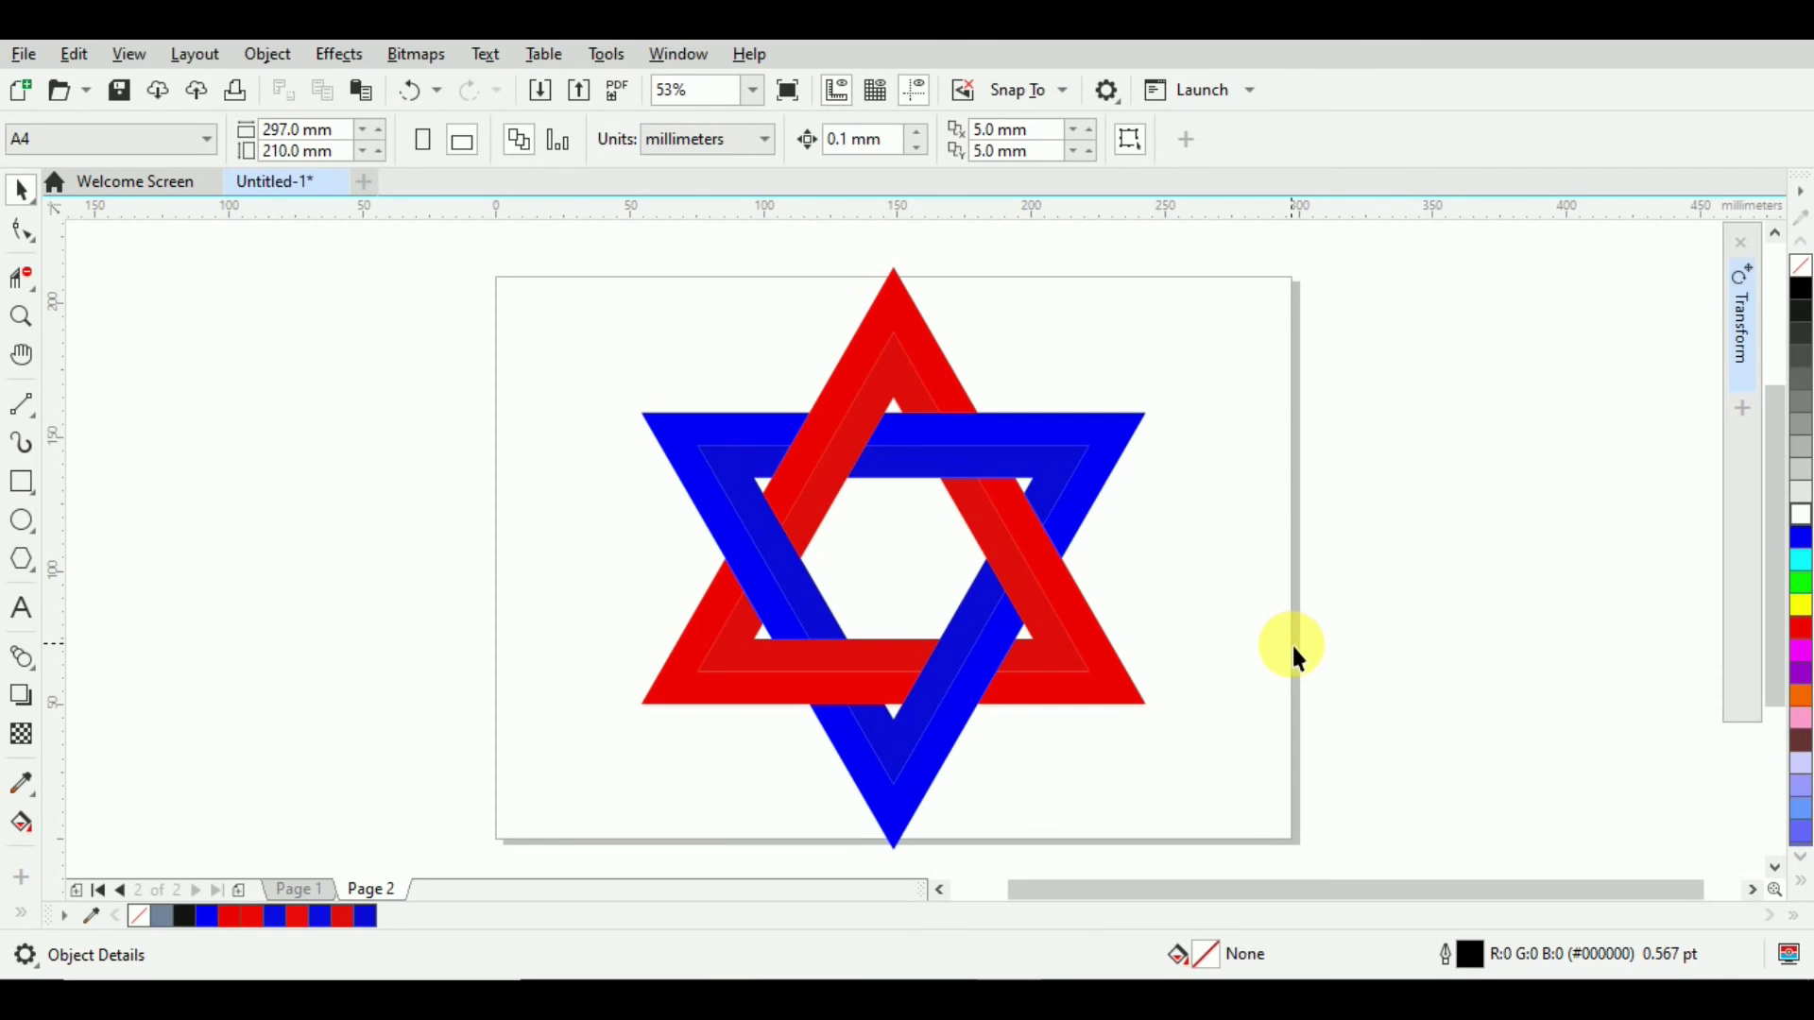